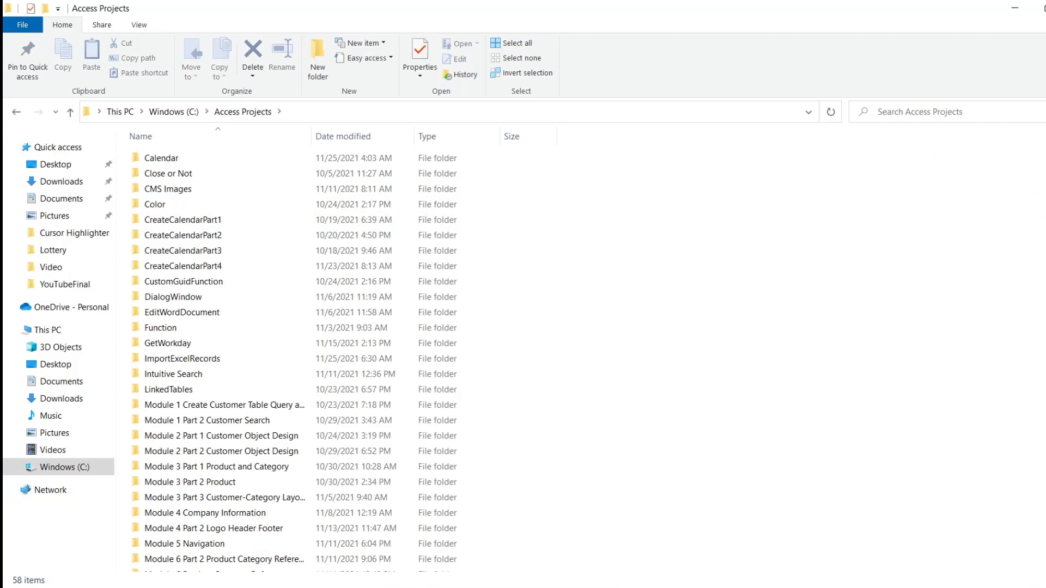
# Duplicate the Module 18 Product Report folder within the Access Projects folder.
pyautogui.scroll(-7, 817, 217)
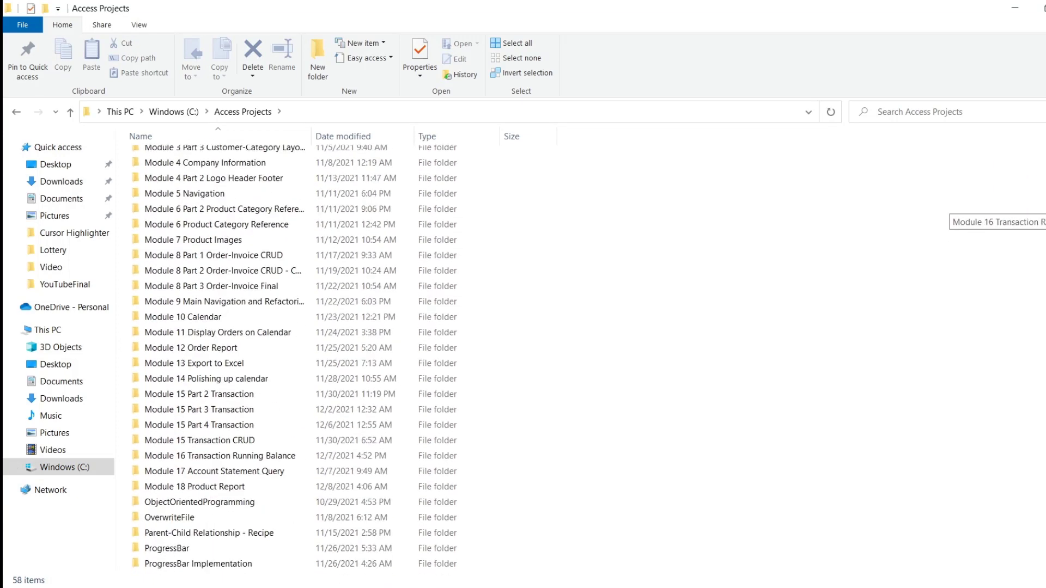
pyautogui.click(293, 487)
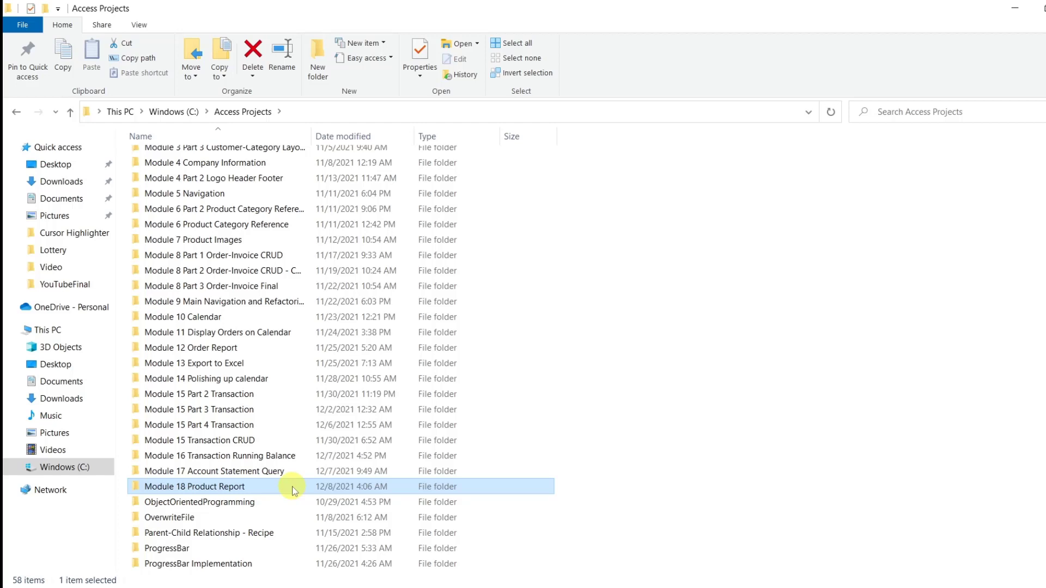
pyautogui.hotkey('ctrl', 'c')
pyautogui.hotkey('ctrl', 'v')
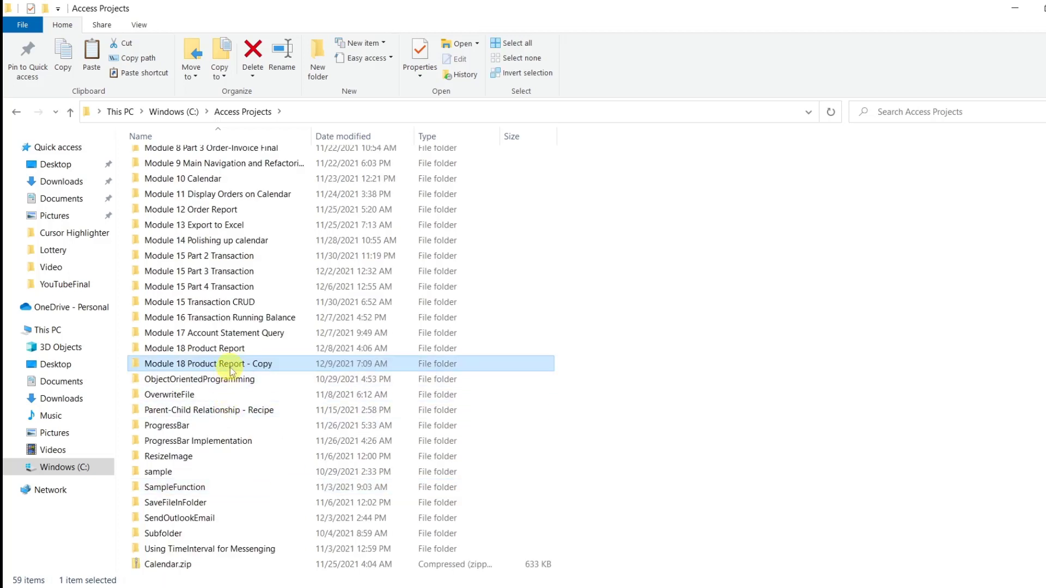
# Rename the copied Module 18 folder as Module 19 Customer Report.
pyautogui.click(231, 369)
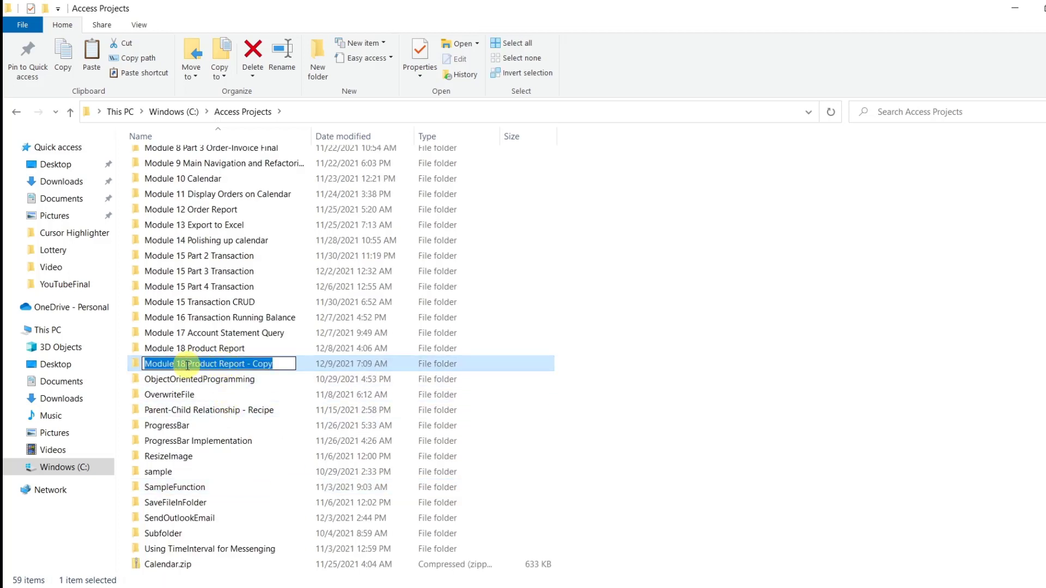
pyautogui.moveTo(181, 363); pyautogui.dragTo(277, 363)
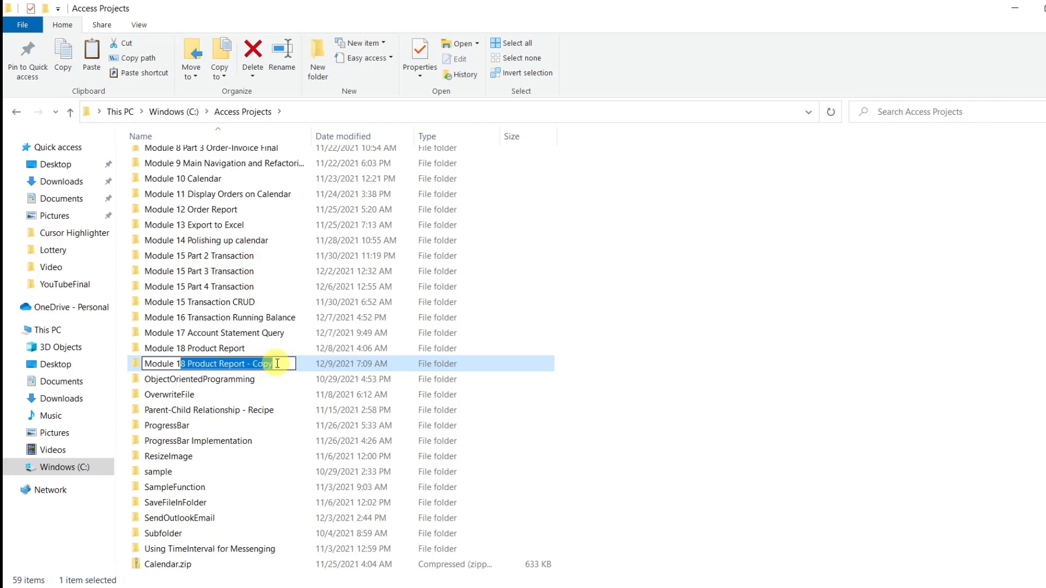
pyautogui.write('9 ')
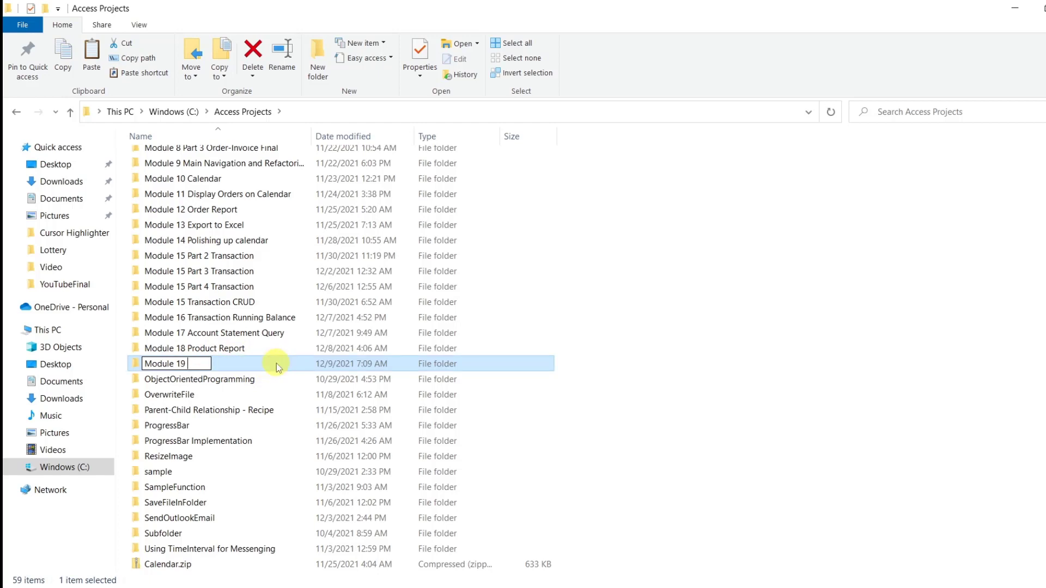
pyautogui.write('Customer')
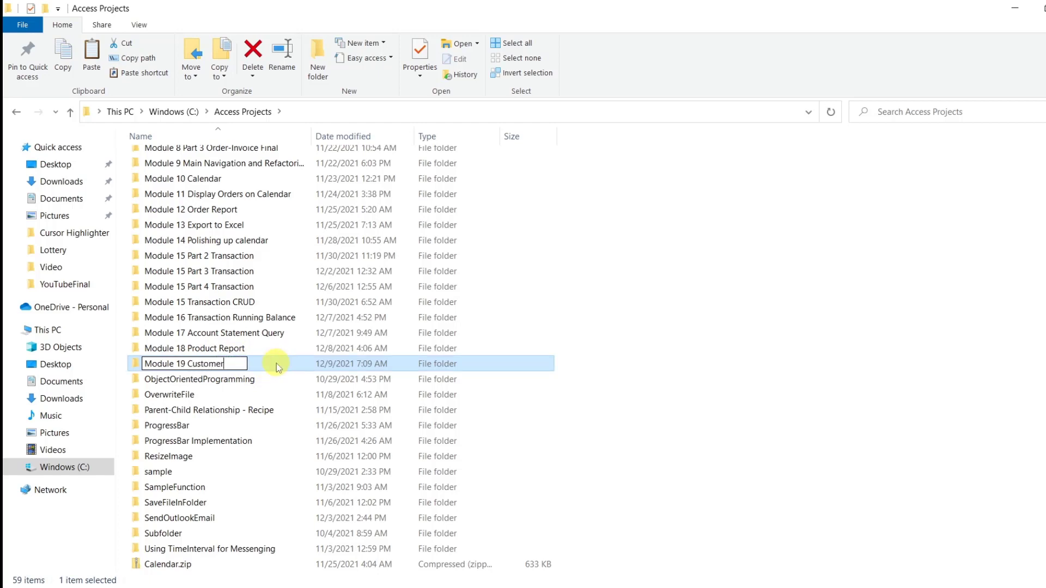
pyautogui.write(' Report')
pyautogui.press('Return')
# Open CMS.accdb from the Module 19 Customer Report folder with its active content enabled, and close the startup form.
pyautogui.doubleClick(278, 365)
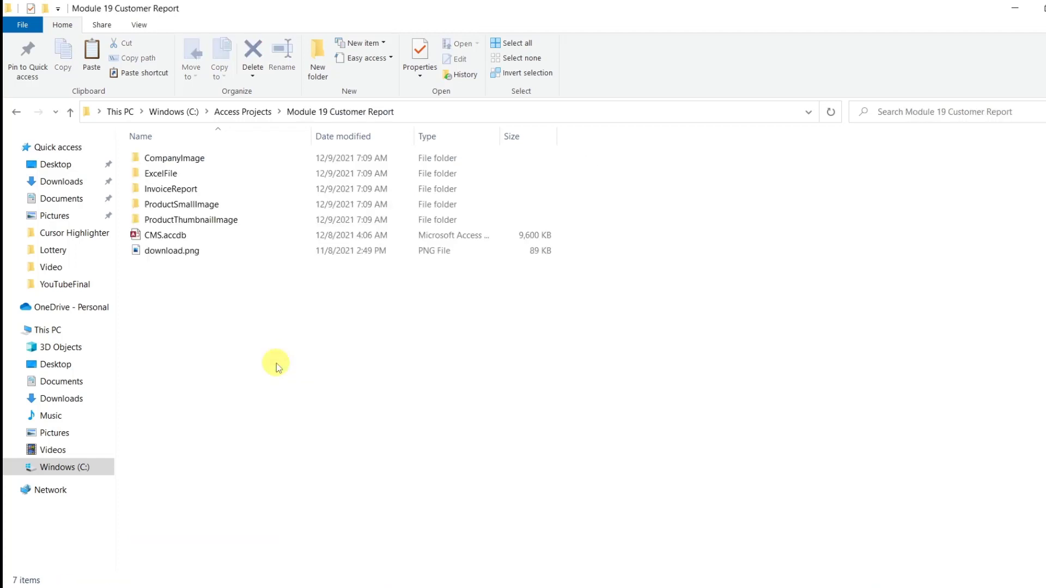
pyautogui.doubleClick(184, 236)
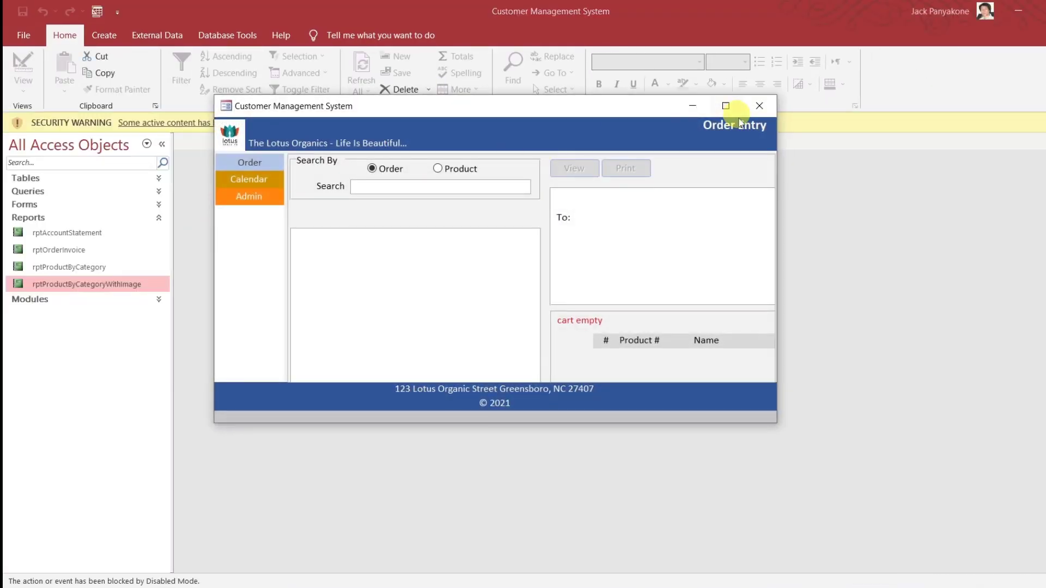
pyautogui.click(759, 105)
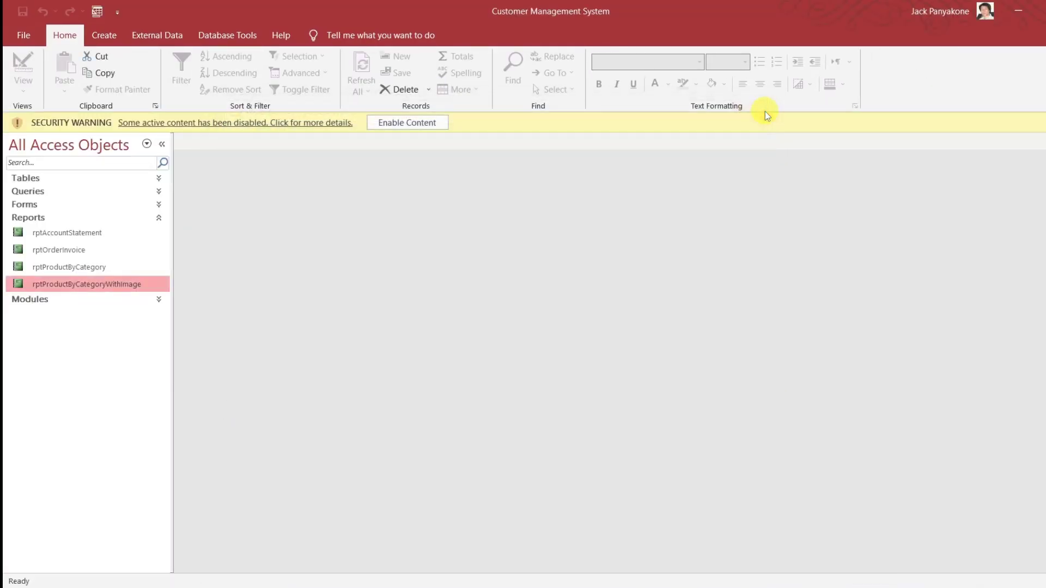
pyautogui.click(422, 123)
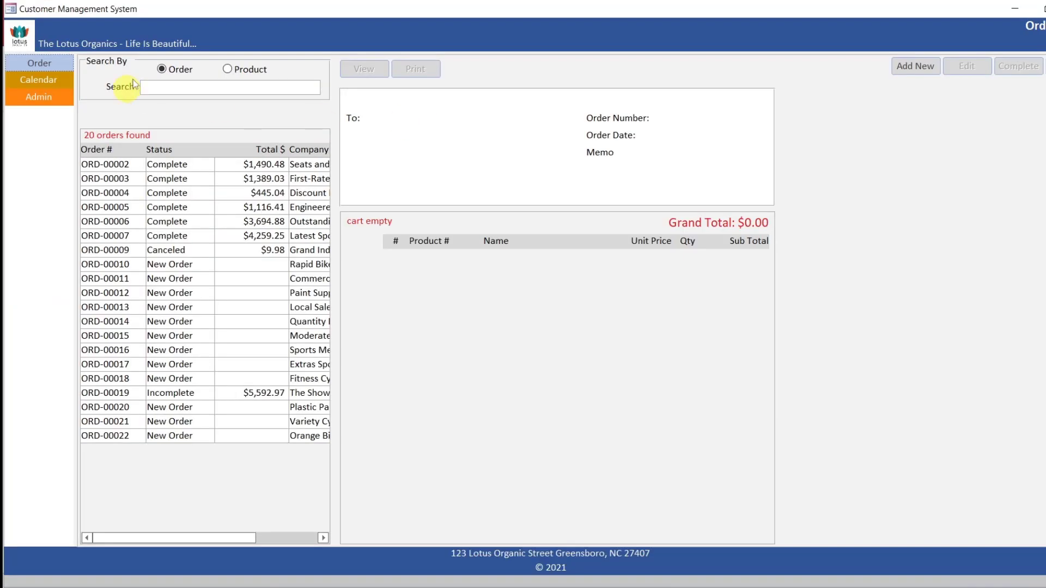
pyautogui.click(1038, 8)
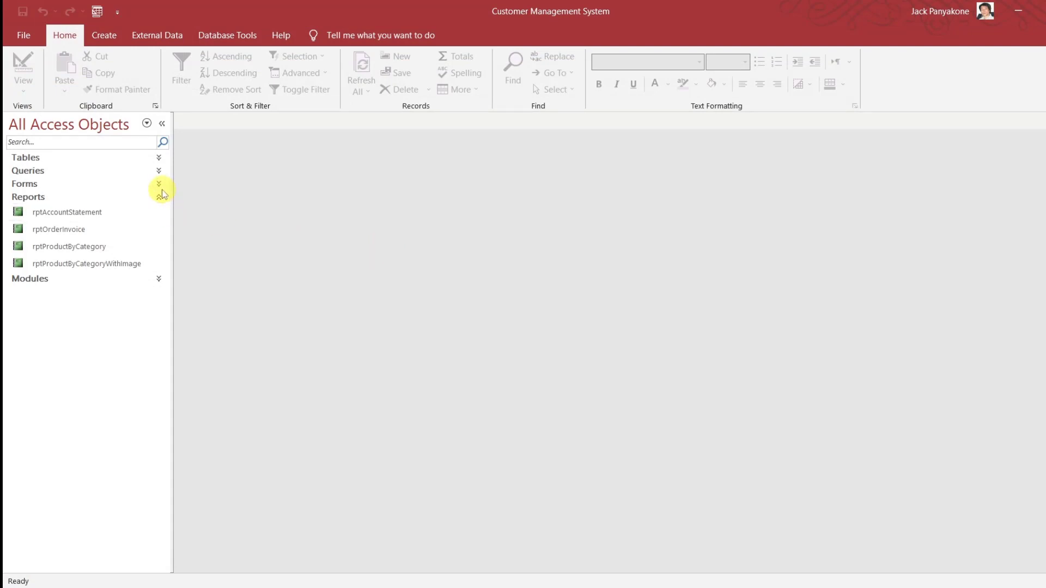
# Open the qryCustomerList query in Design View and enlarge the table area above the design grid.
pyautogui.click(159, 171)
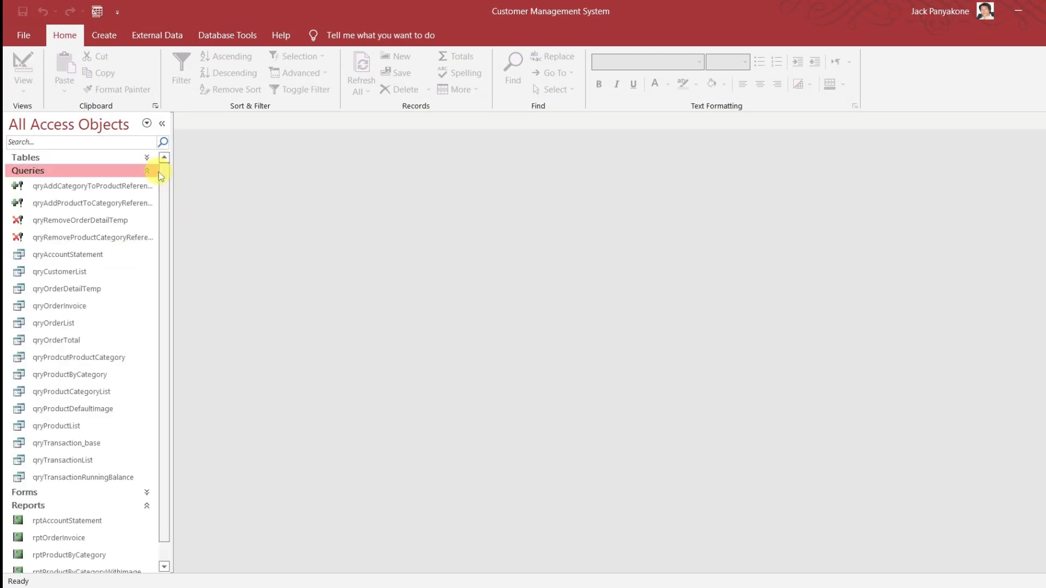
pyautogui.doubleClick(75, 274)
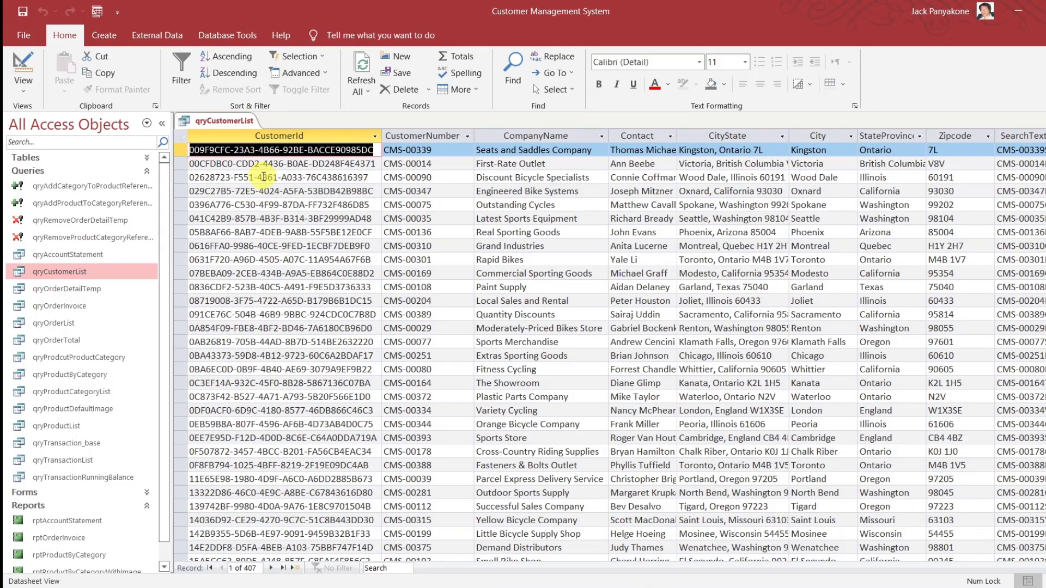
pyautogui.rightClick(216, 120)
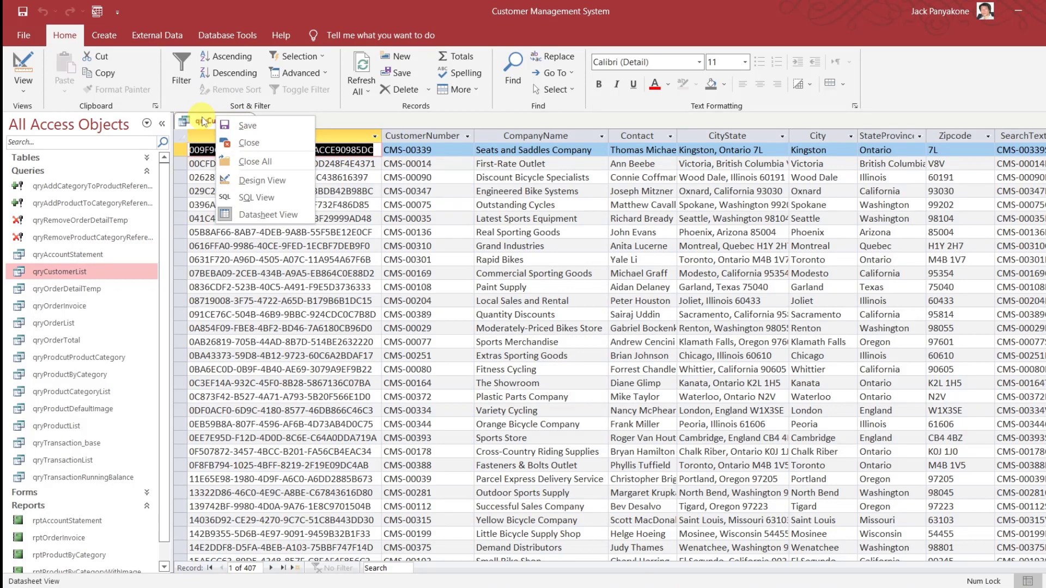
pyautogui.click(261, 181)
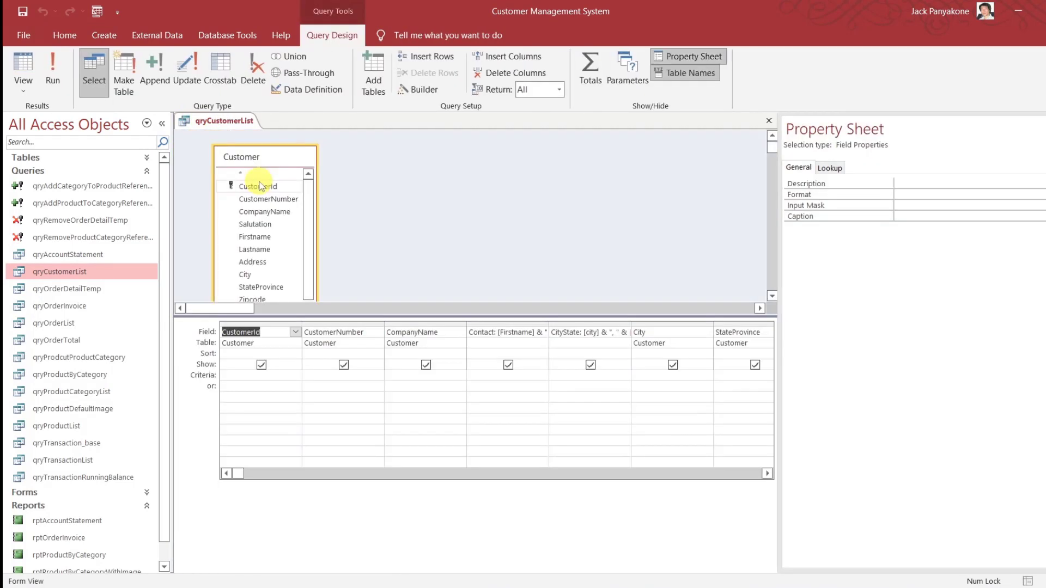
pyautogui.click(417, 185)
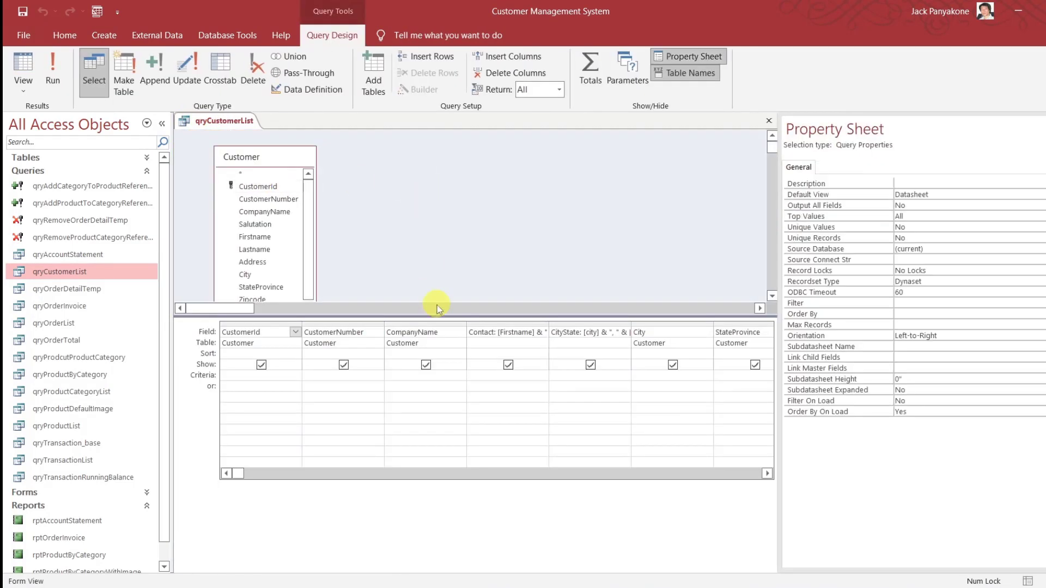
pyautogui.moveTo(437, 307); pyautogui.dragTo(430, 370)
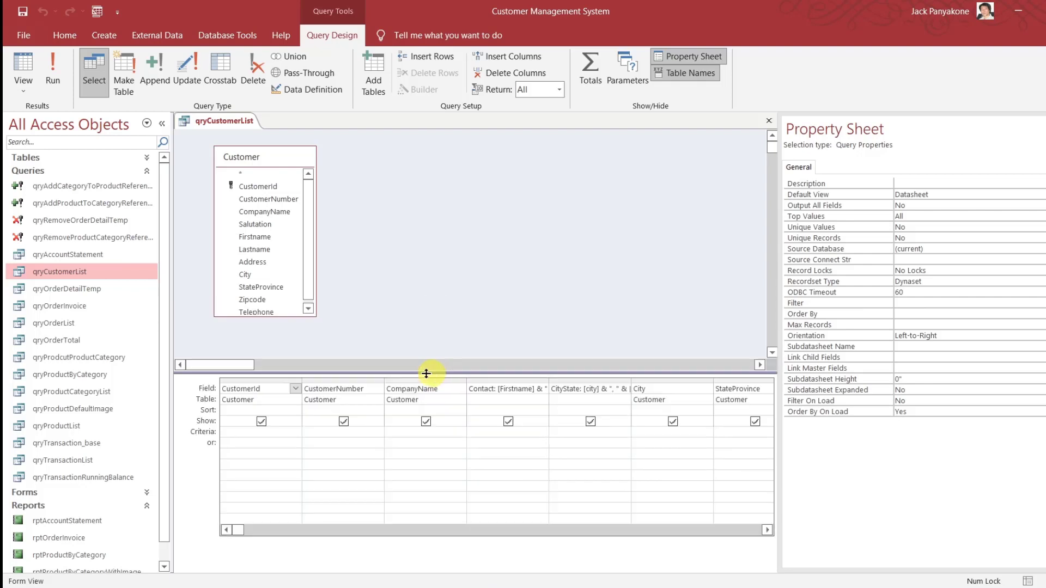
# Add the Address and Telephone fields from the Customer table to the query's design grid.
pyautogui.click(260, 264)
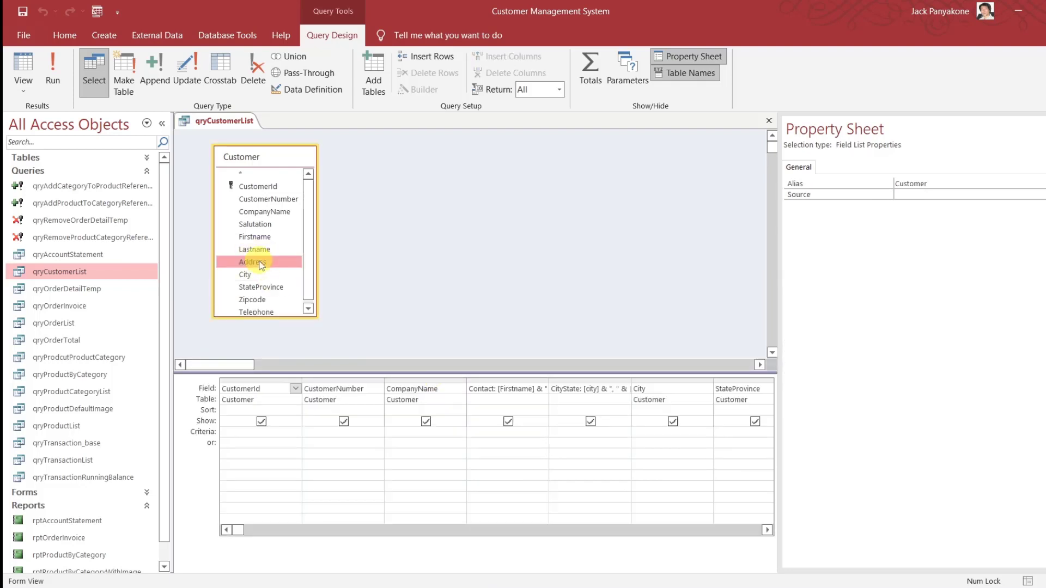
pyautogui.doubleClick(260, 264)
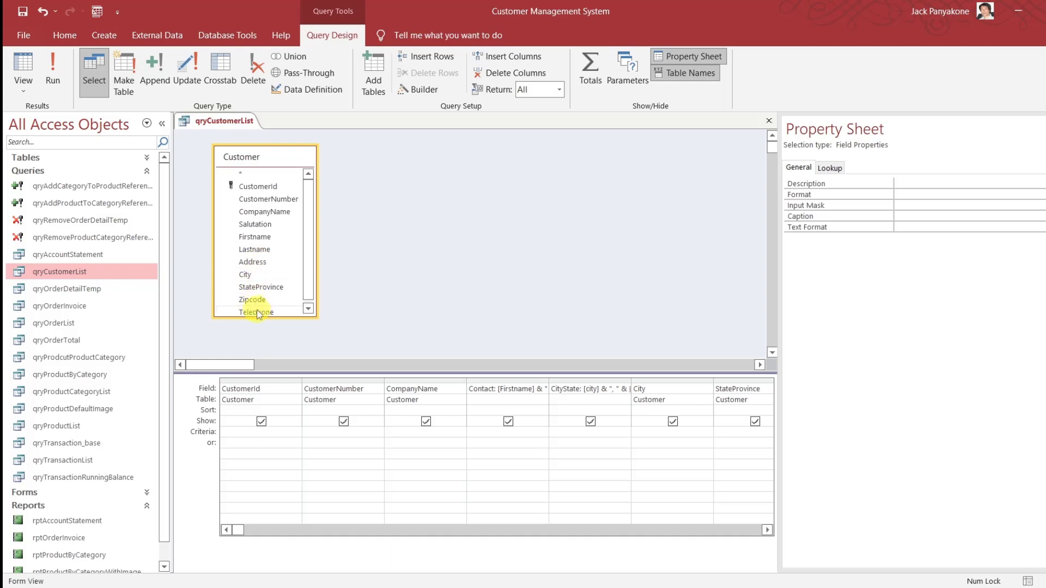
pyautogui.click(768, 530)
pyautogui.click(767, 530)
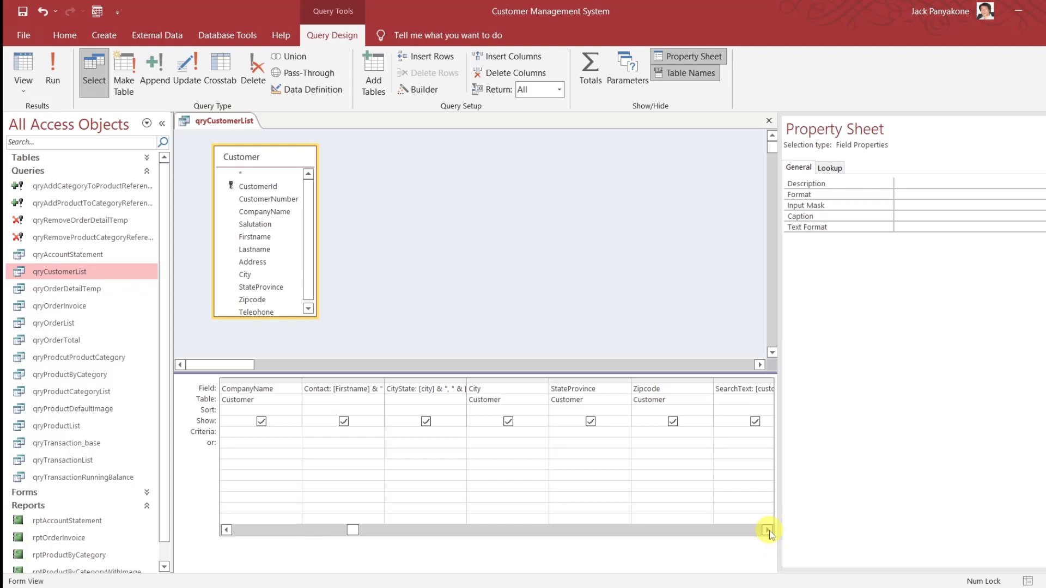
pyautogui.doubleClick(256, 311)
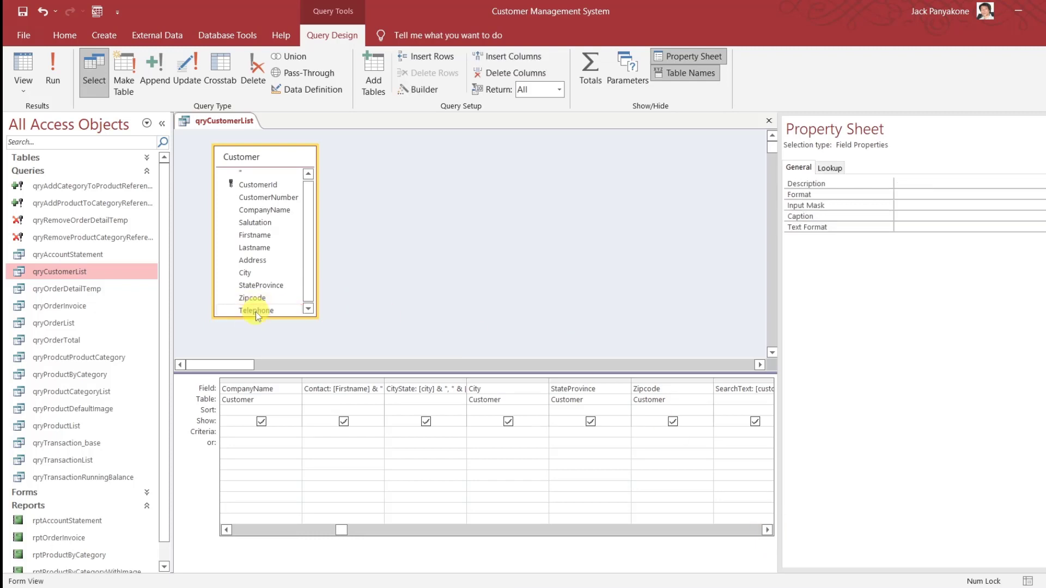
# Move the Telephone column in the query grid between Zipcode and SearchText.
pyautogui.click(767, 531)
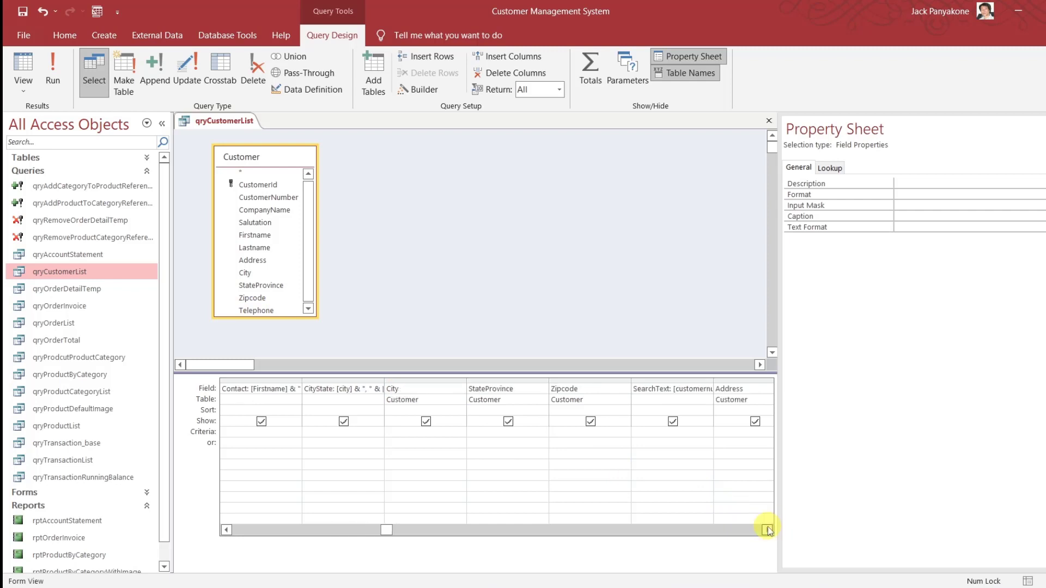
pyautogui.click(768, 530)
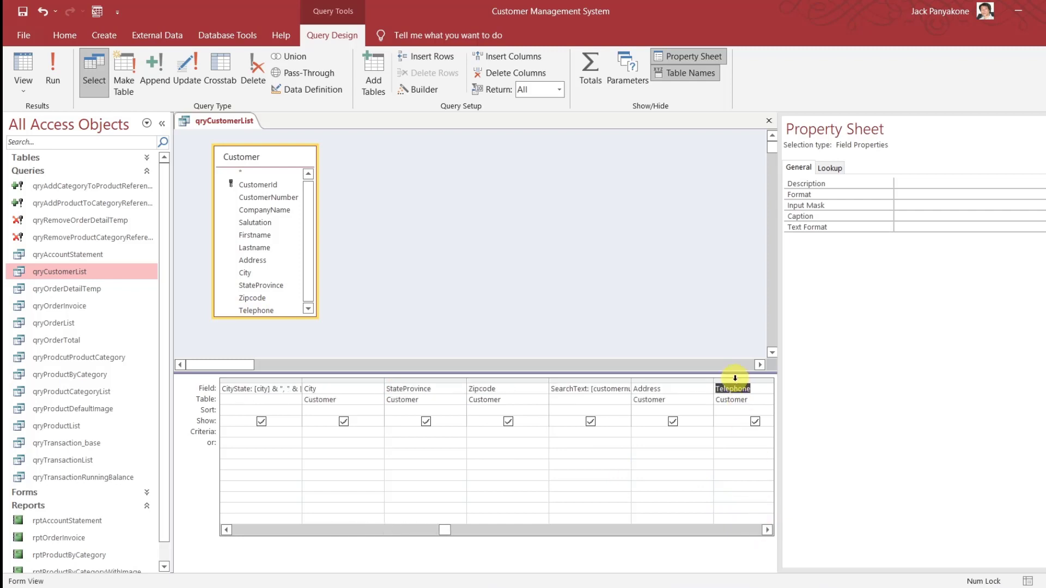
pyautogui.moveTo(733, 380); pyautogui.dragTo(692, 387)
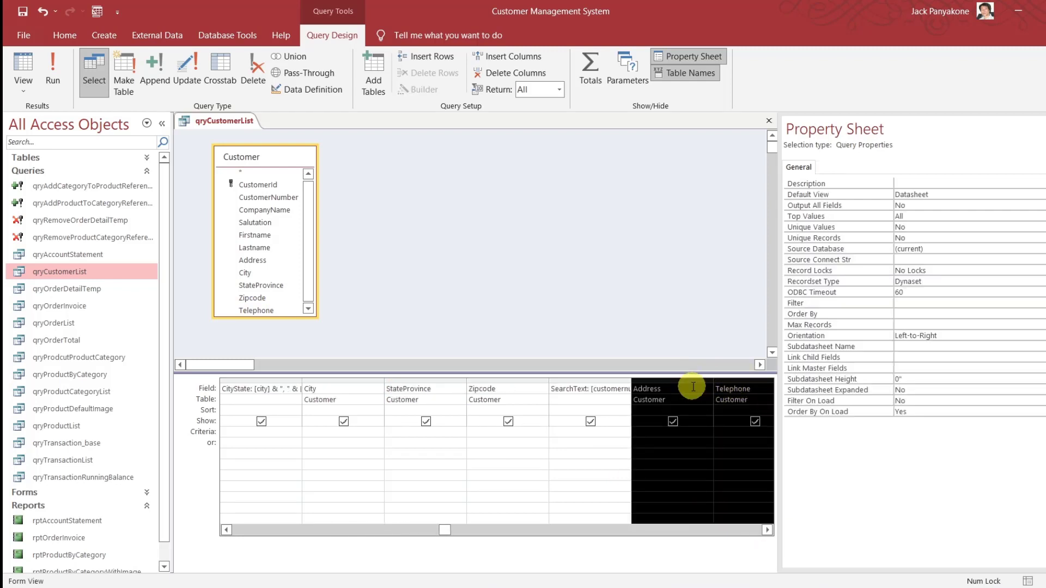
pyautogui.click(702, 331)
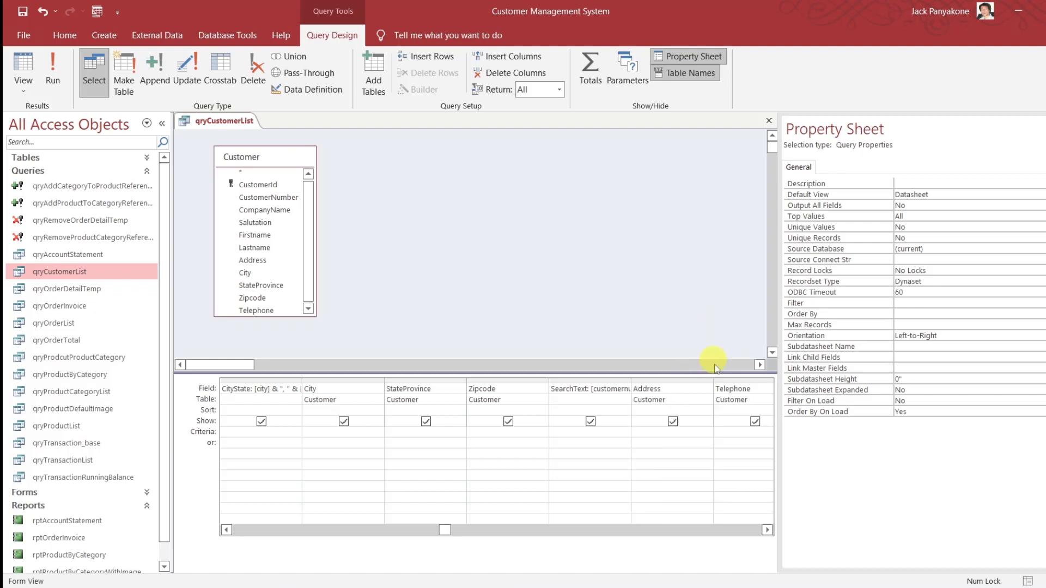
pyautogui.click(724, 381)
pyautogui.moveTo(723, 381); pyautogui.dragTo(603, 391)
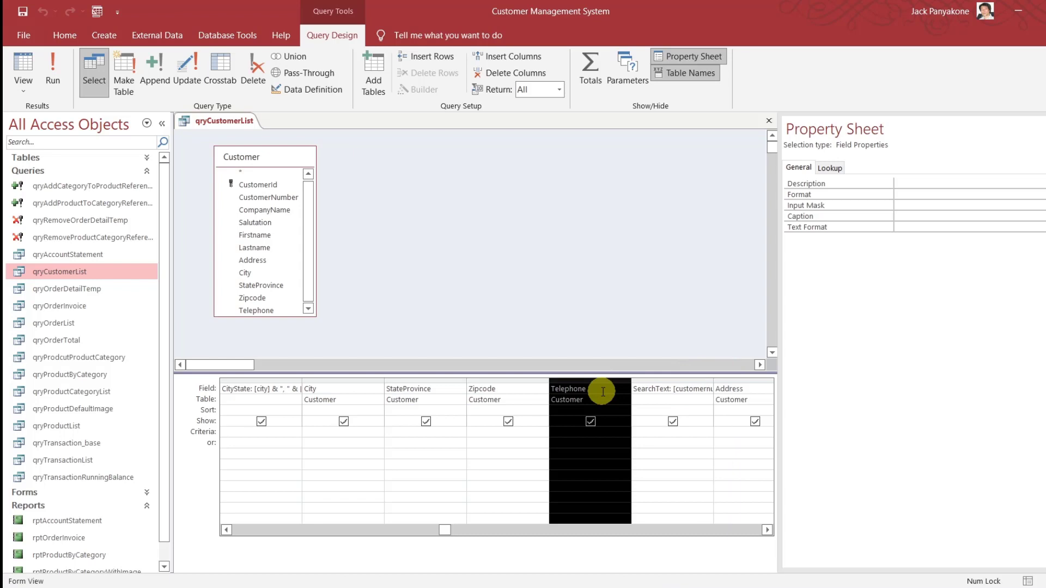
# Move the Address column in the query grid between Contact and CityState.
pyautogui.click(740, 380)
pyautogui.moveTo(740, 381); pyautogui.dragTo(298, 406)
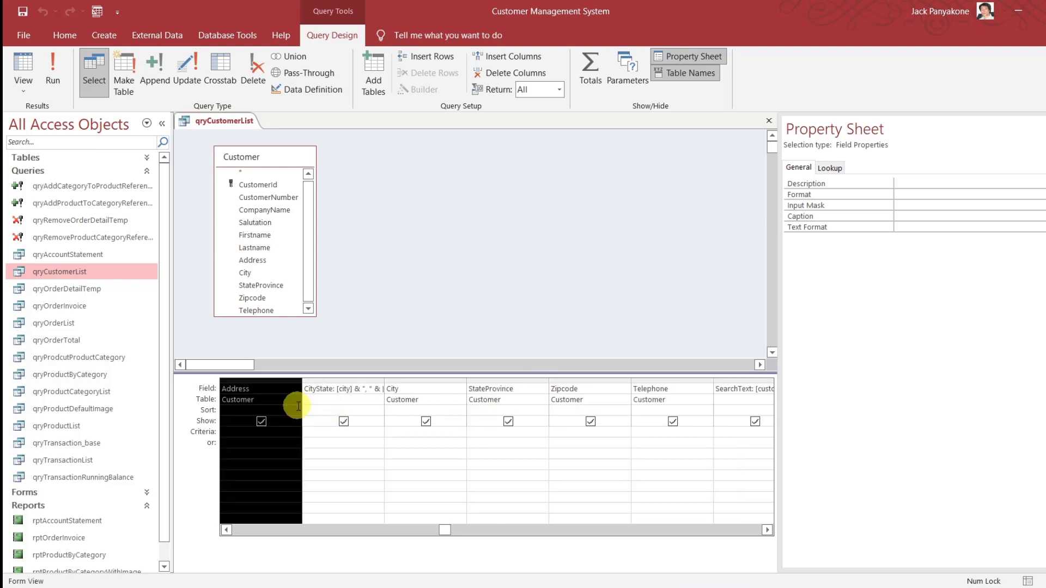
pyautogui.click(226, 531)
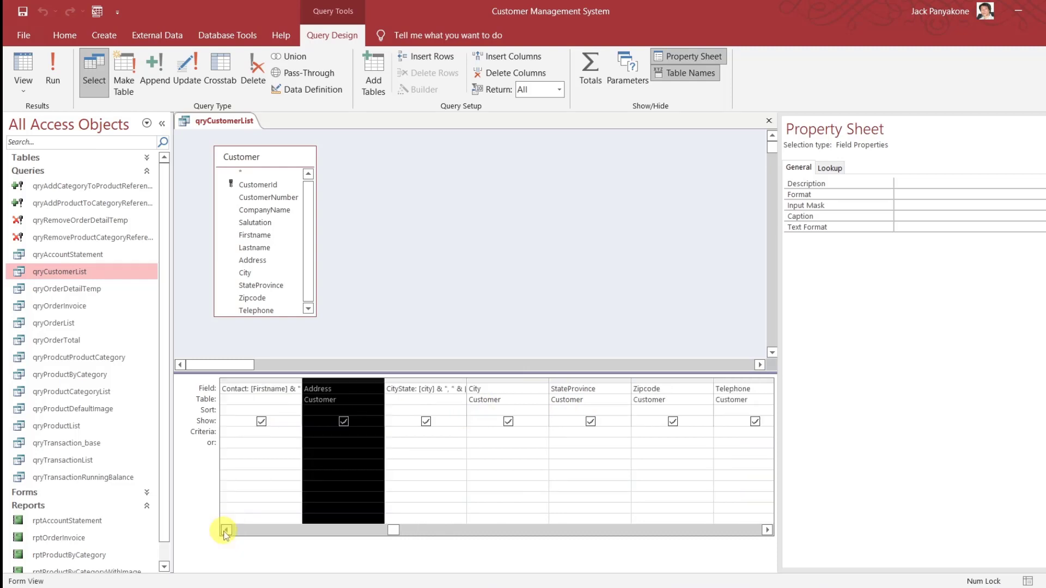
pyautogui.click(466, 227)
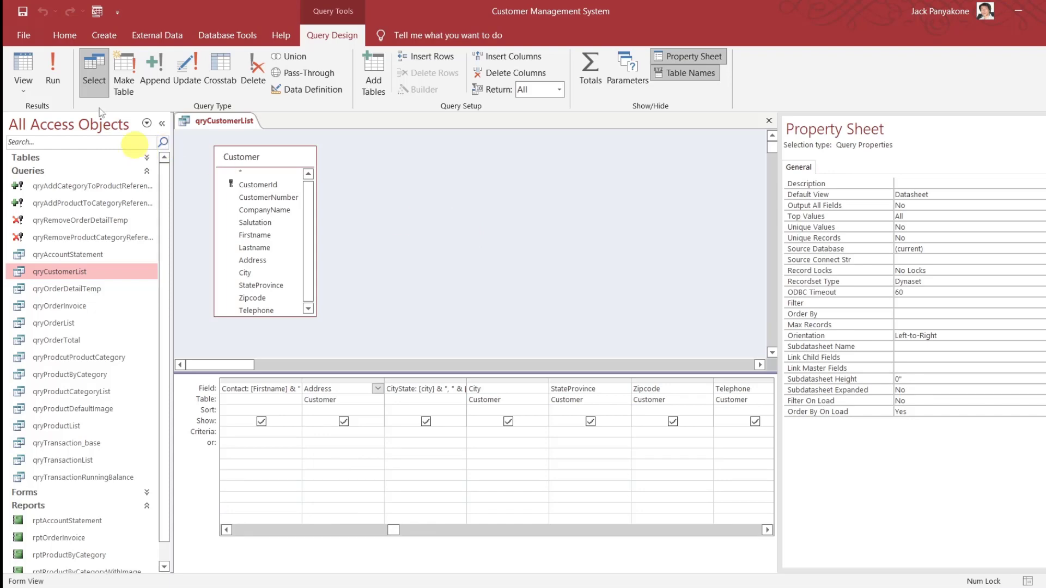
# Run qryCustomerList to review its columns in the datasheet, and close the query.
pyautogui.click(59, 77)
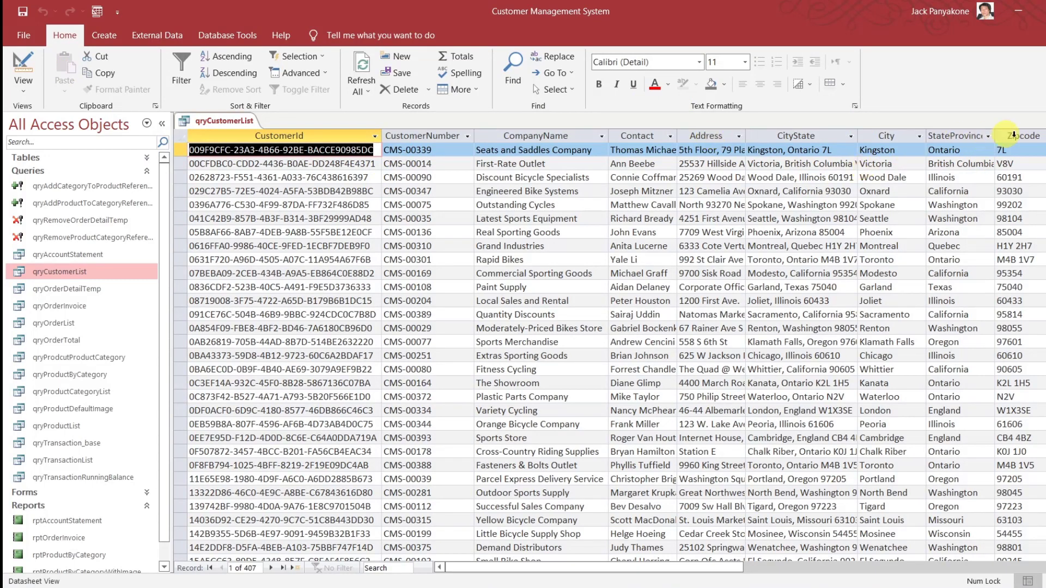
pyautogui.click(1045, 136)
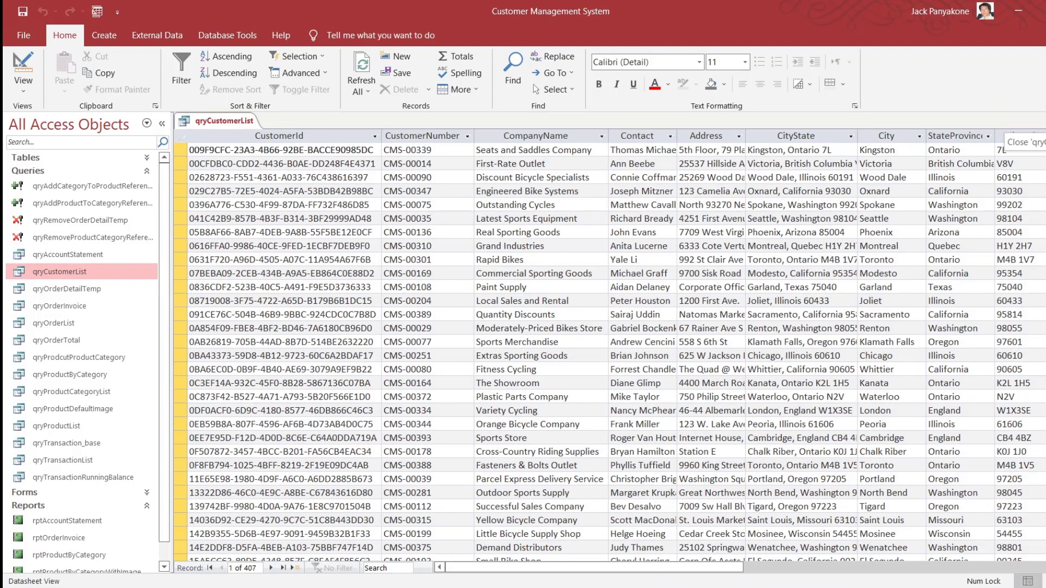
pyautogui.click(1041, 121)
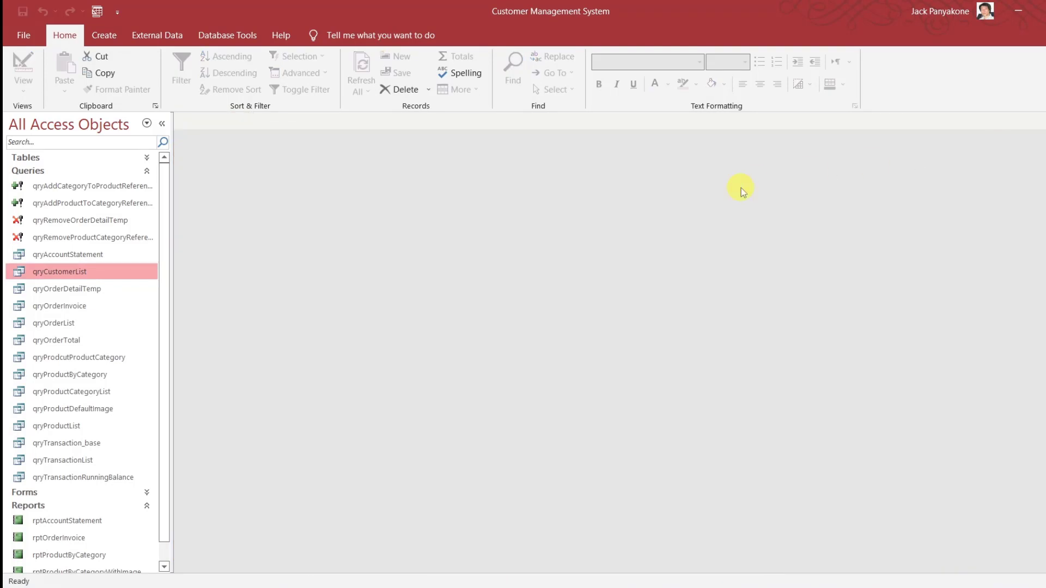
# Open the rptOrderInvoice report in Design View to examine its layout and grouping, and close it.
pyautogui.click(150, 172)
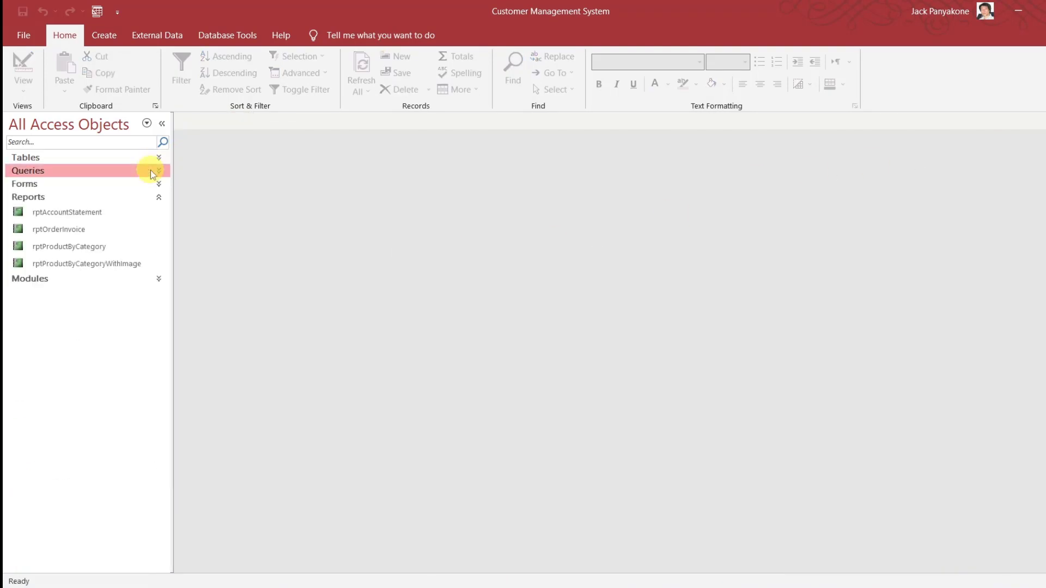
pyautogui.rightClick(76, 230)
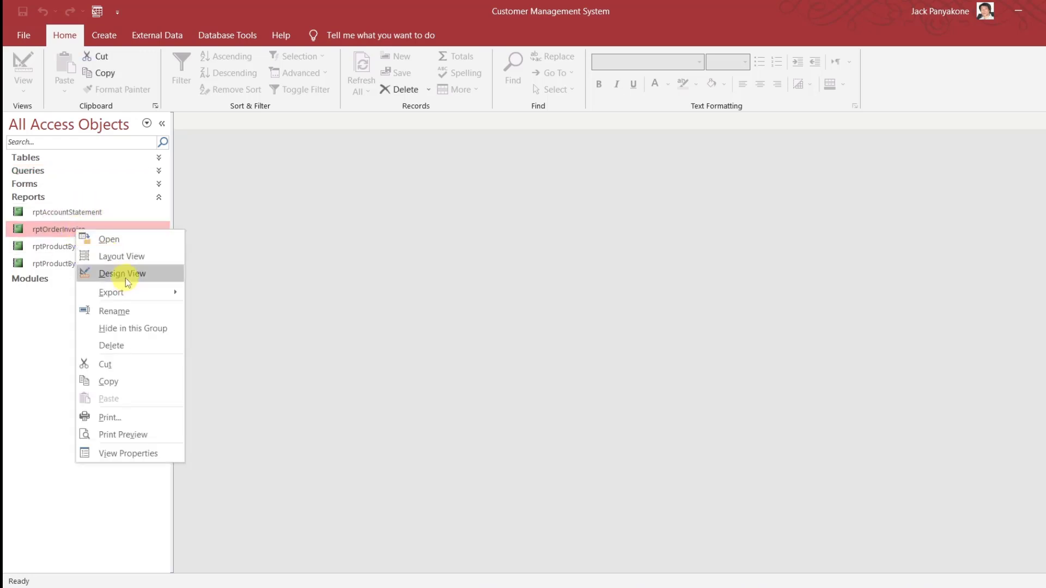
pyautogui.click(125, 275)
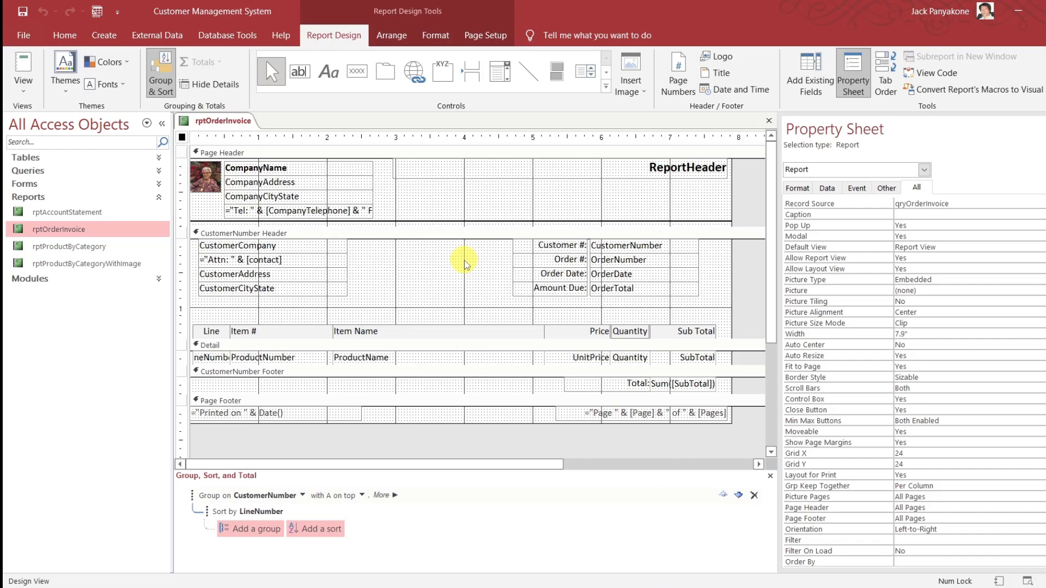
pyautogui.click(768, 120)
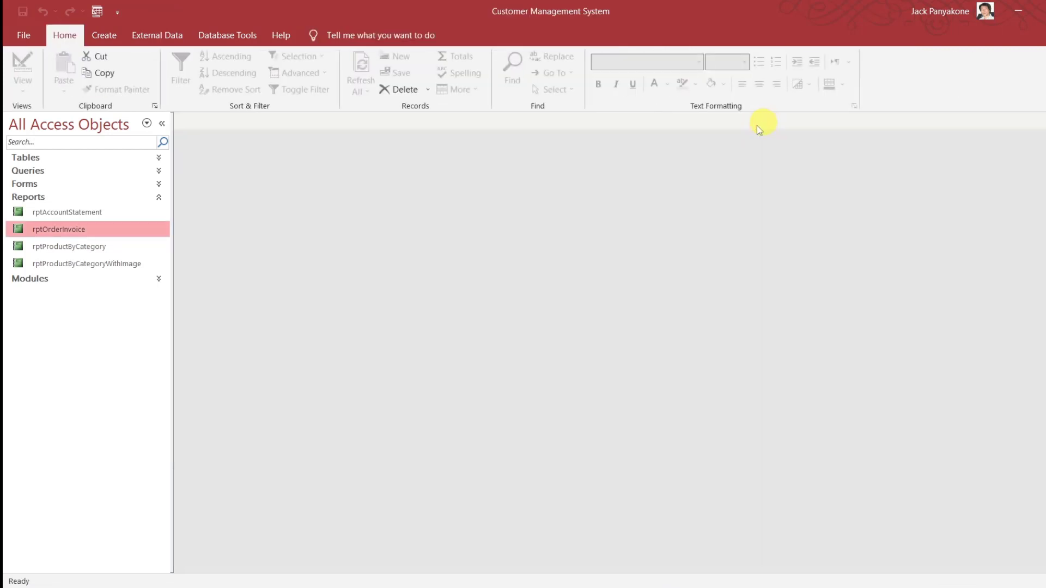
# Duplicate the rptOrderInvoice report under the name rptCustomerList.
pyautogui.rightClick(63, 229)
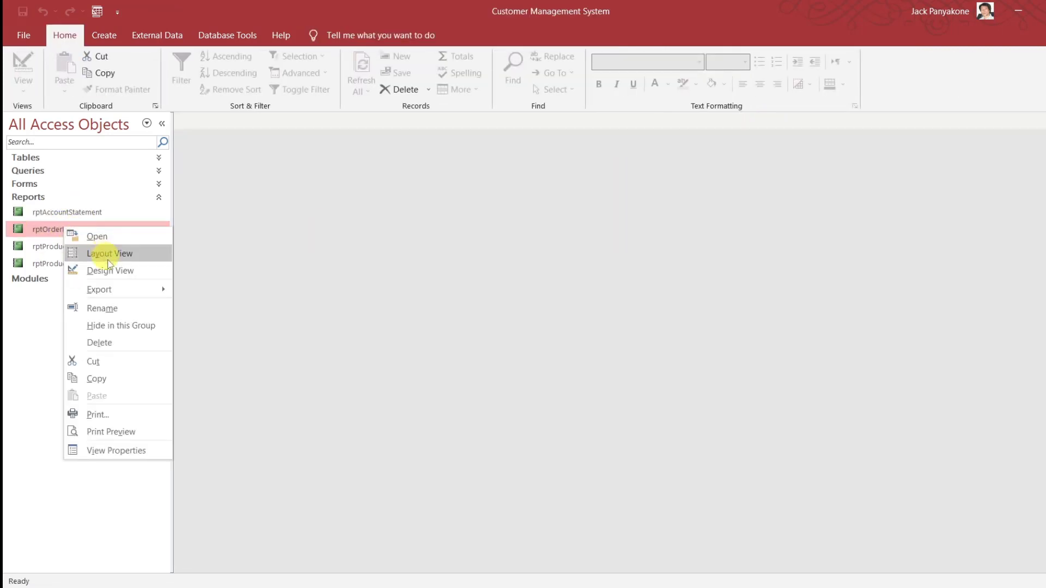
pyautogui.click(108, 381)
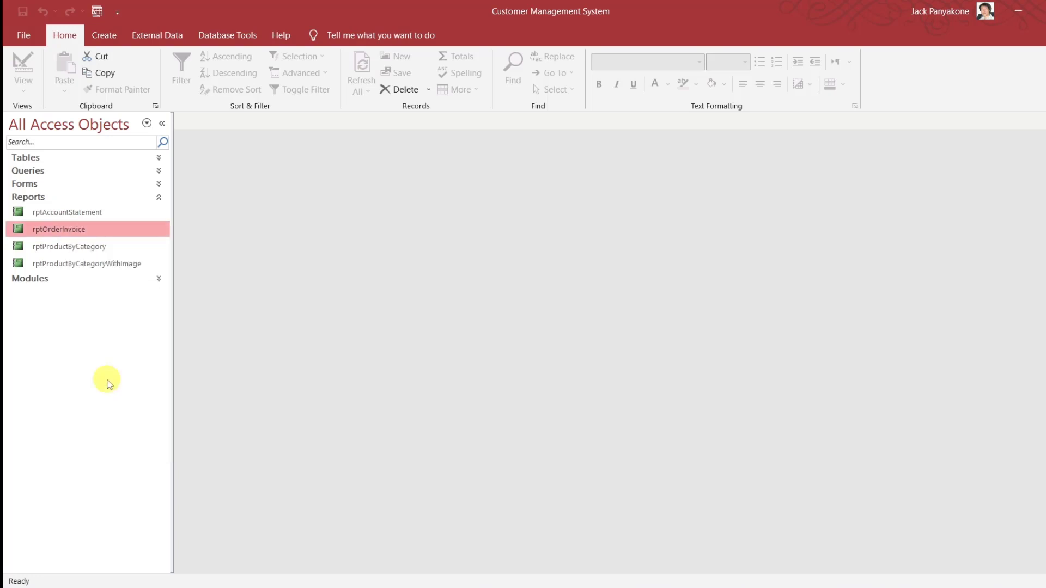
pyautogui.hotkey('ctrl', 'v')
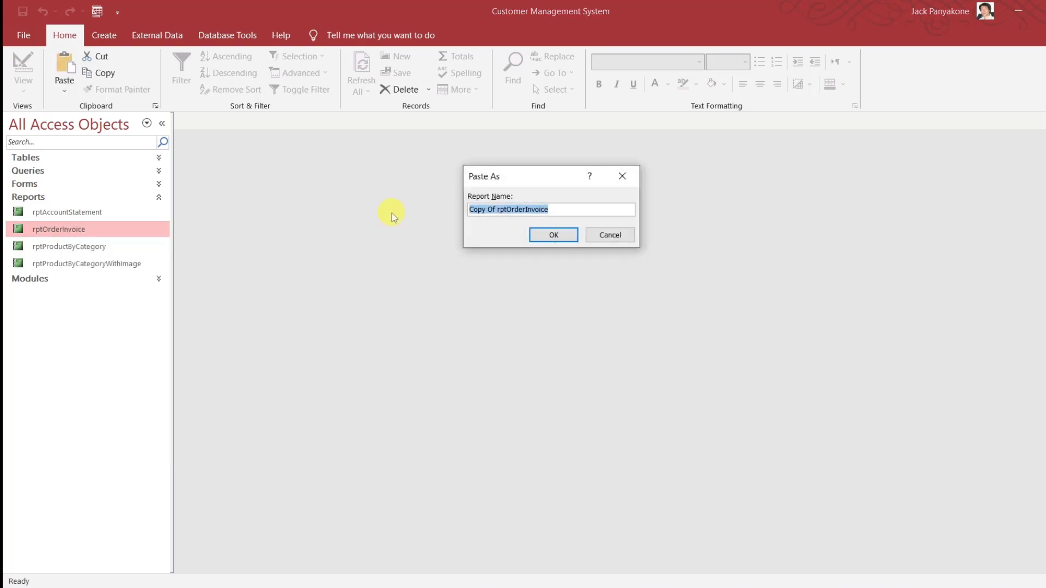
pyautogui.write('rpt')
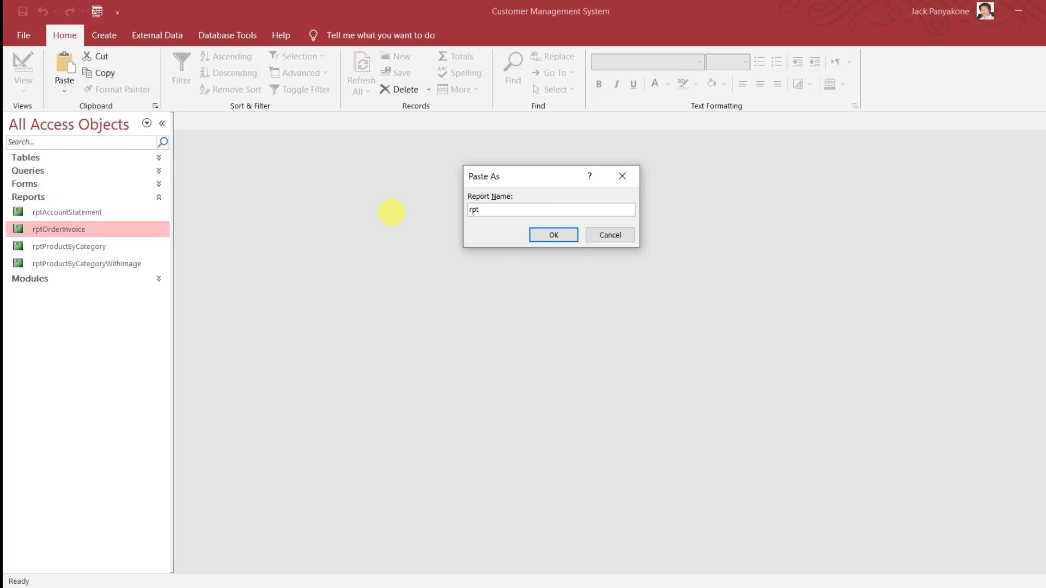
pyautogui.write('CustomerList')
pyautogui.press('Return')
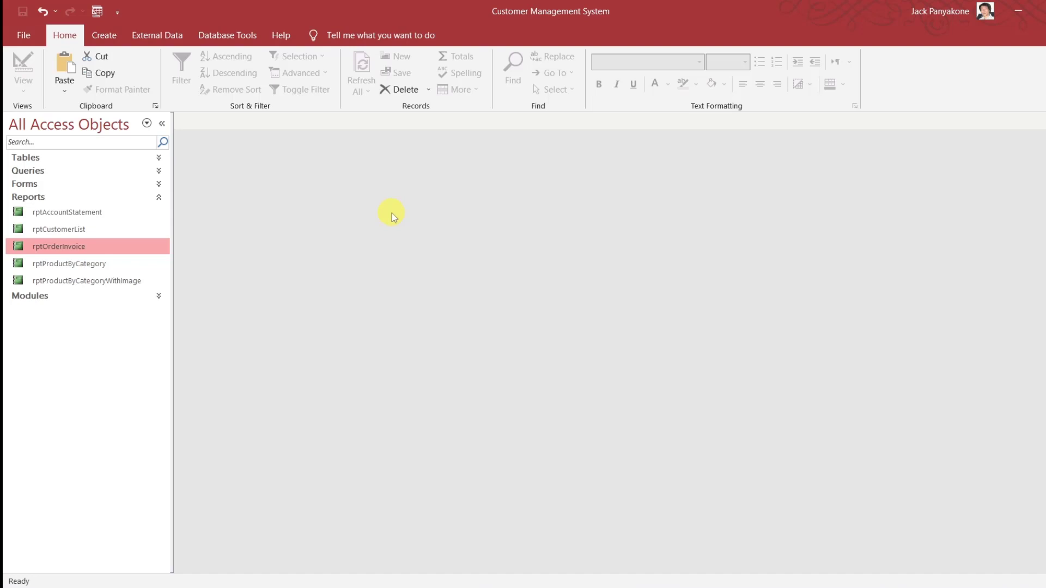
# Open rptCustomerList in Design View to review its sections and controls, and close the report.
pyautogui.click(57, 229)
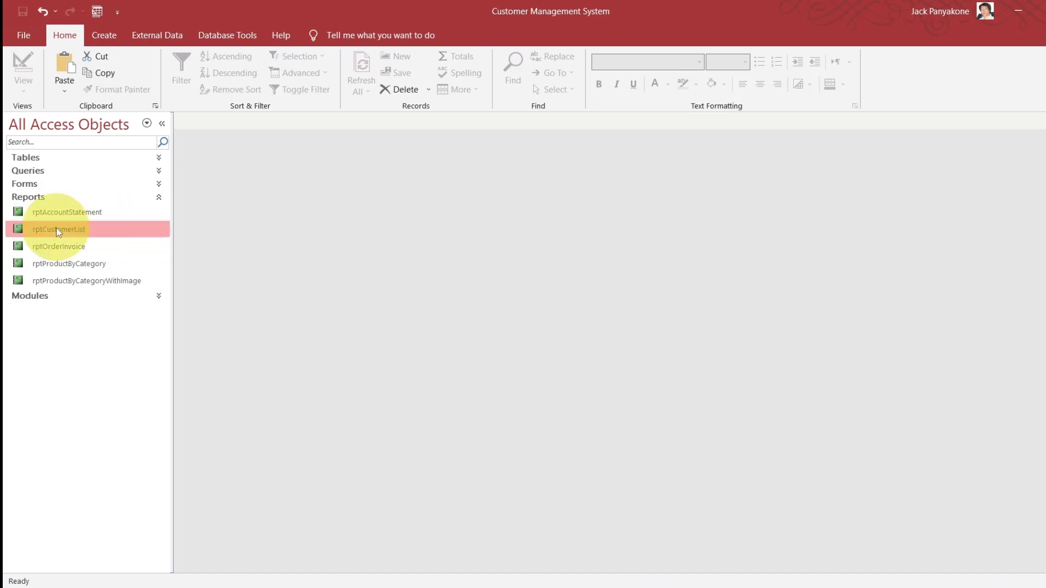
pyautogui.rightClick(57, 229)
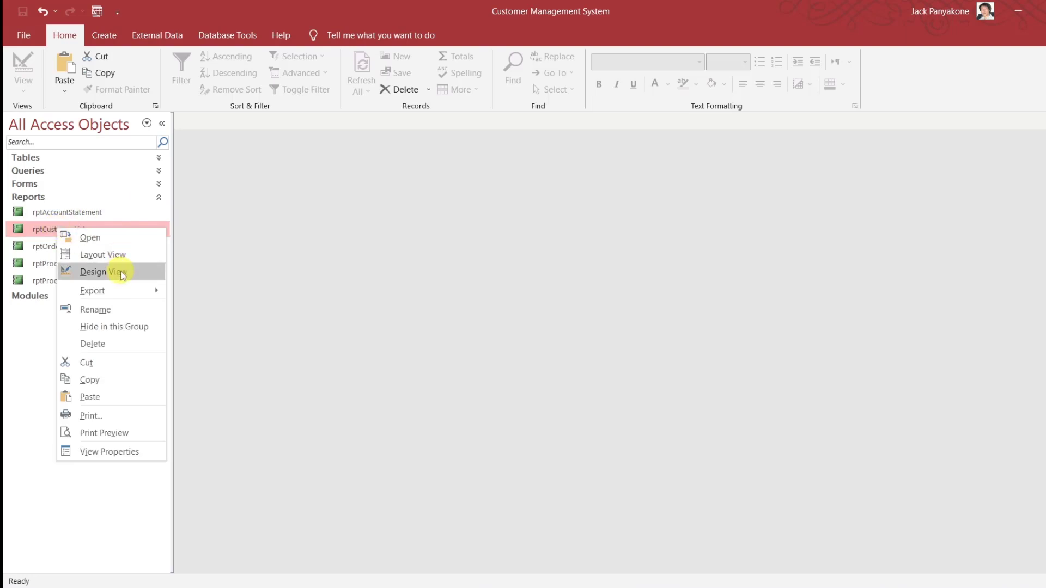
pyautogui.click(122, 275)
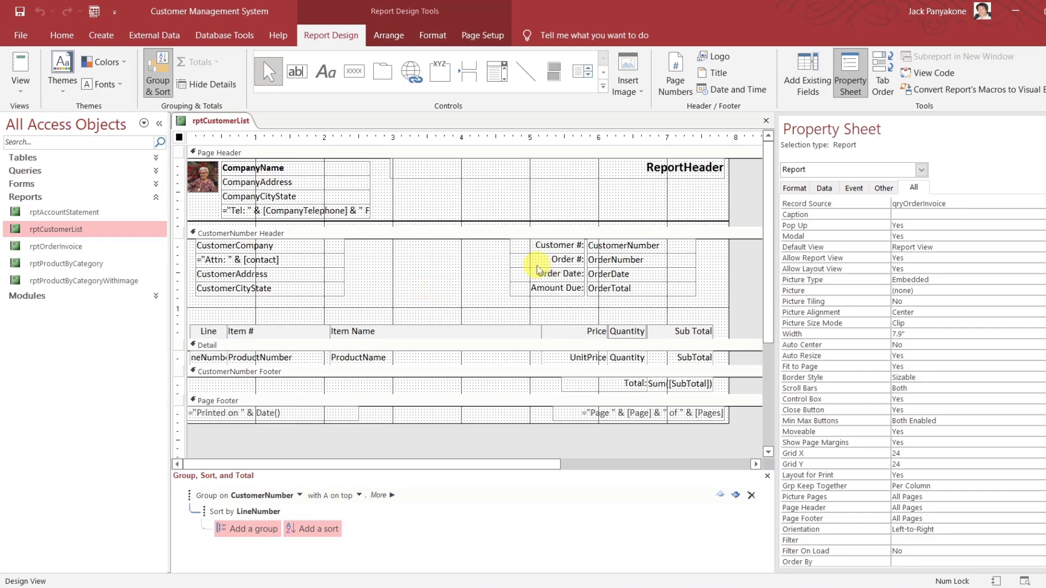
pyautogui.click(747, 263)
pyautogui.click(767, 120)
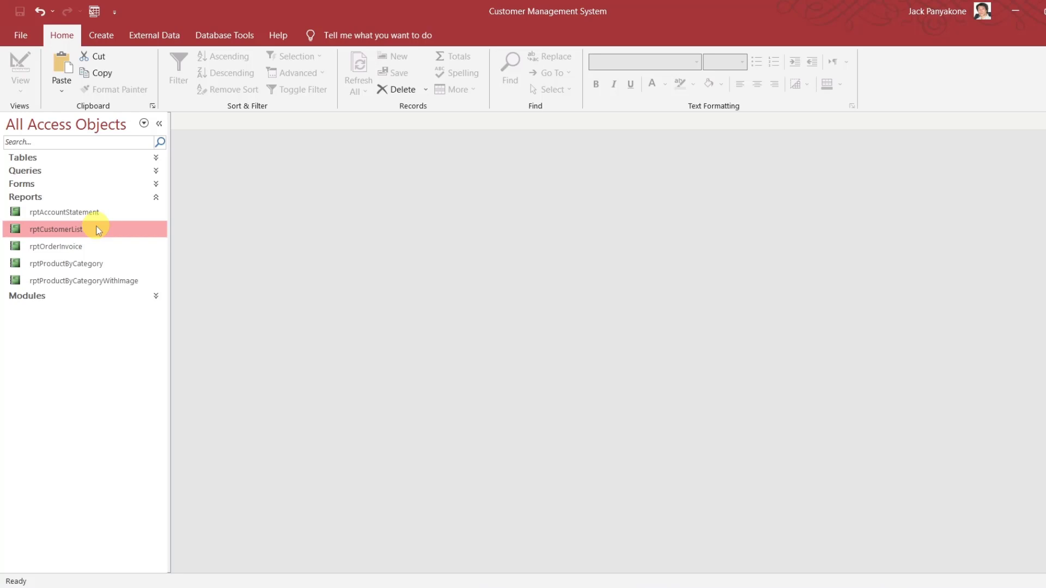
# Open rptCustomerList in Design View and delete the company logo, company details and ReportHeader controls from the page header.
pyautogui.rightClick(99, 230)
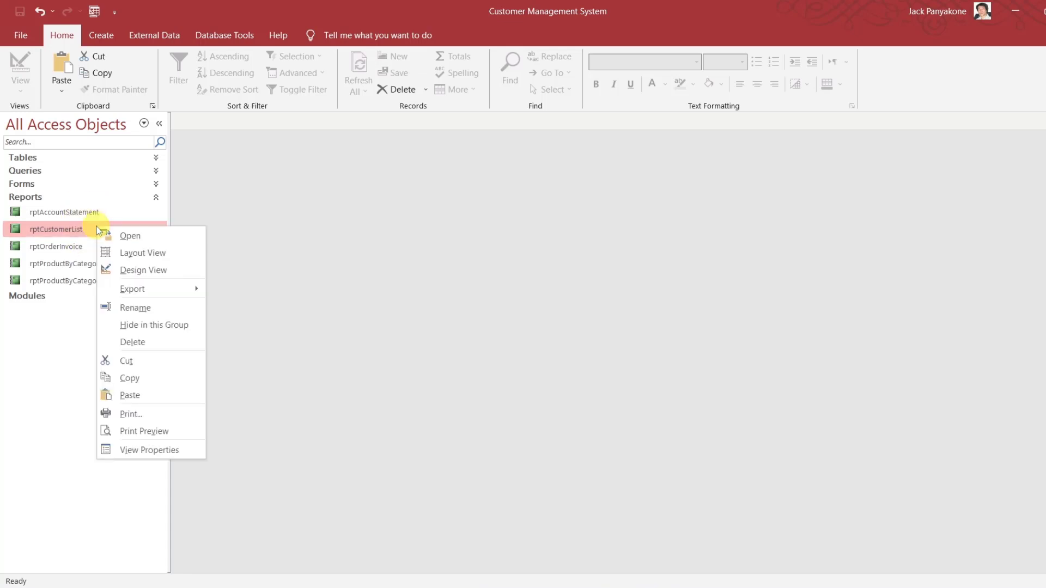
pyautogui.click(160, 269)
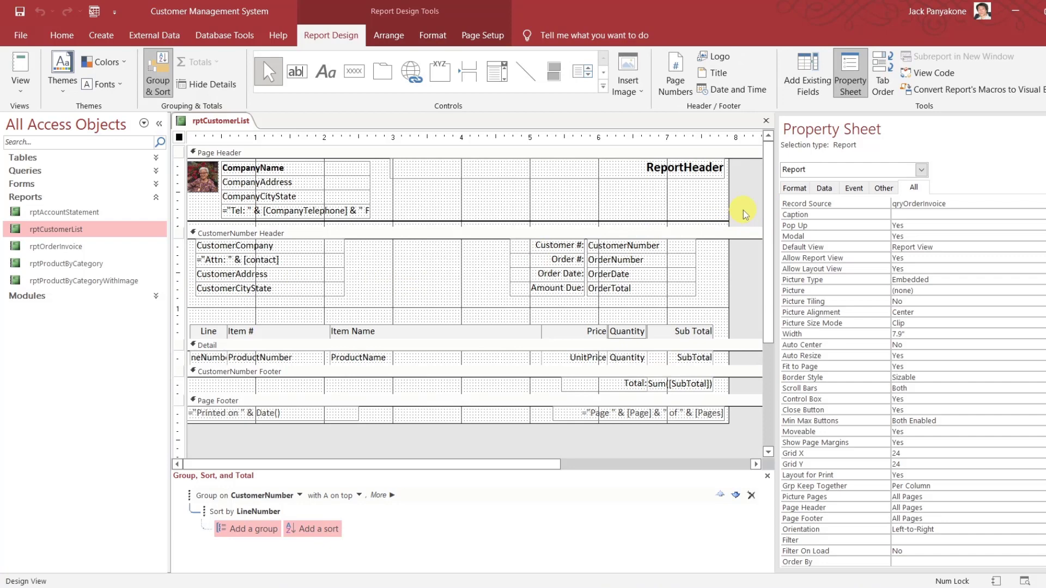
pyautogui.moveTo(743, 206); pyautogui.dragTo(216, 177)
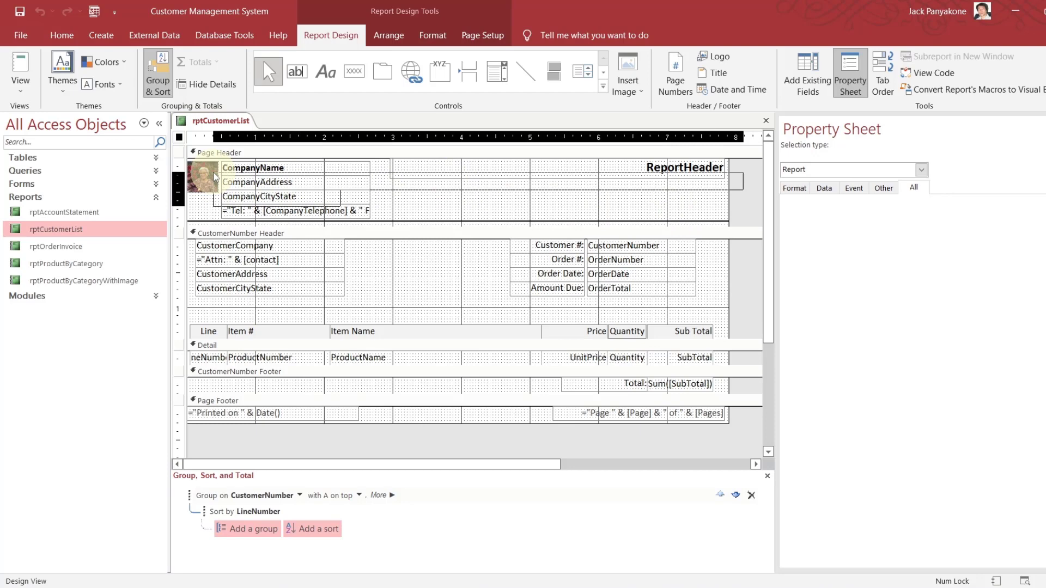
pyautogui.moveTo(216, 177); pyautogui.dragTo(213, 174)
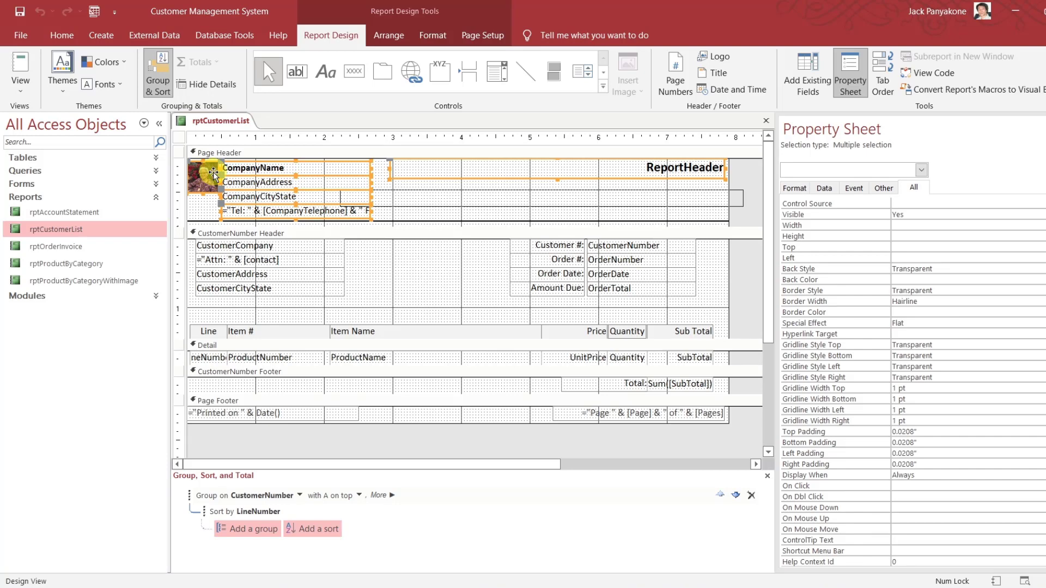
pyautogui.press('Delete')
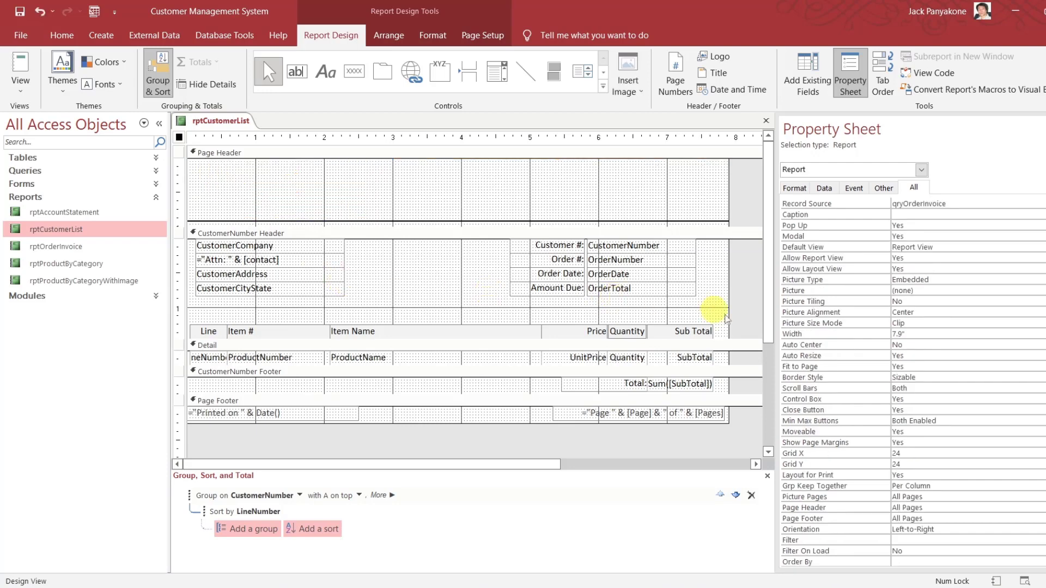
# Delete the contact, address, city/state and order detail controls from the CustomerNumber header, keeping the CustomerCompany text box and column labels.
pyautogui.moveTo(744, 304); pyautogui.dragTo(457, 239)
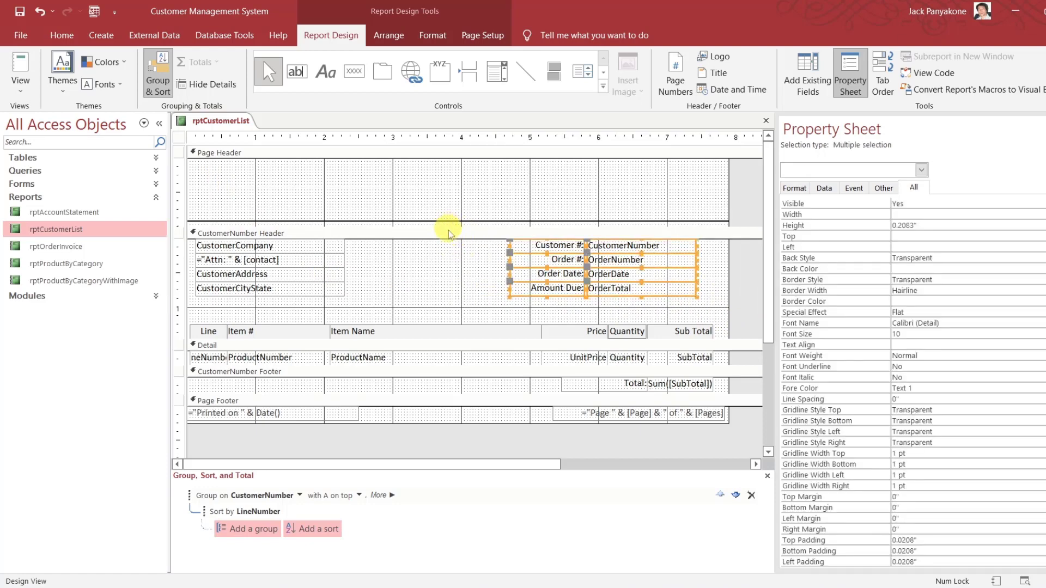
pyautogui.click(448, 233)
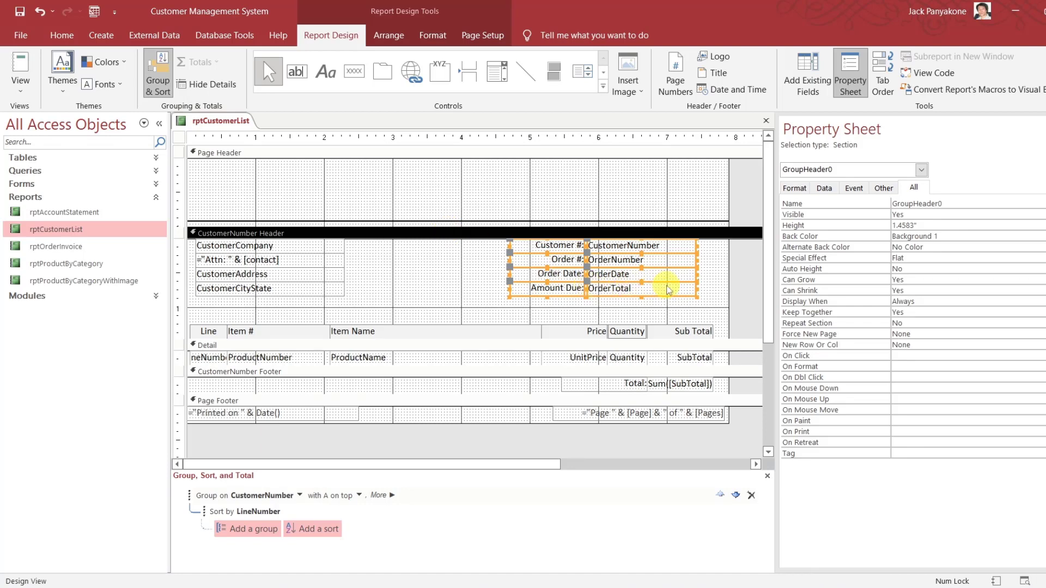
pyautogui.click(752, 298)
pyautogui.moveTo(750, 298); pyautogui.dragTo(305, 267)
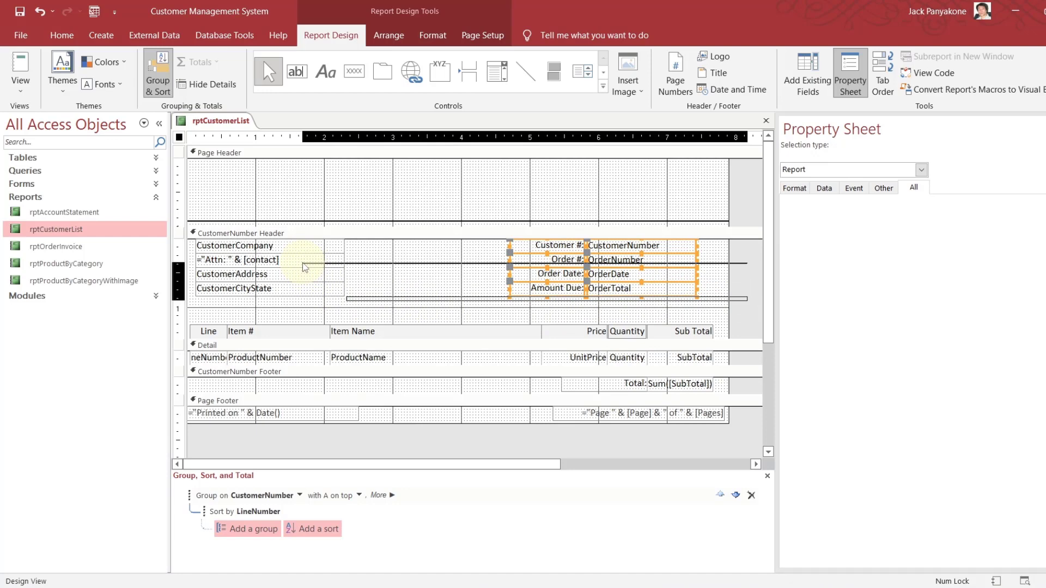
pyautogui.moveTo(305, 267); pyautogui.dragTo(303, 265)
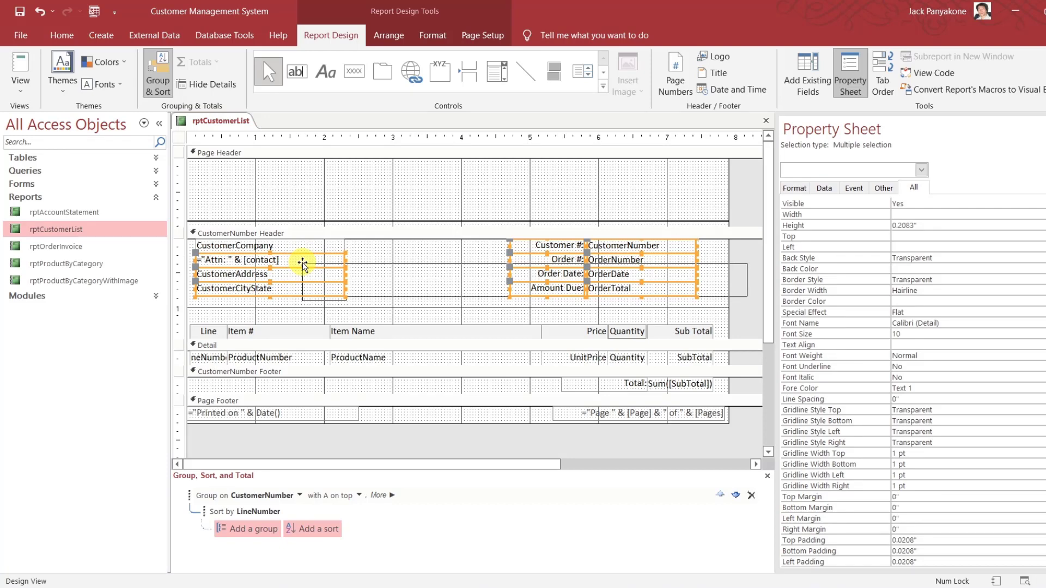
pyautogui.press('Delete')
pyautogui.moveTo(692, 272); pyautogui.dragTo(551, 253)
pyautogui.press('Delete')
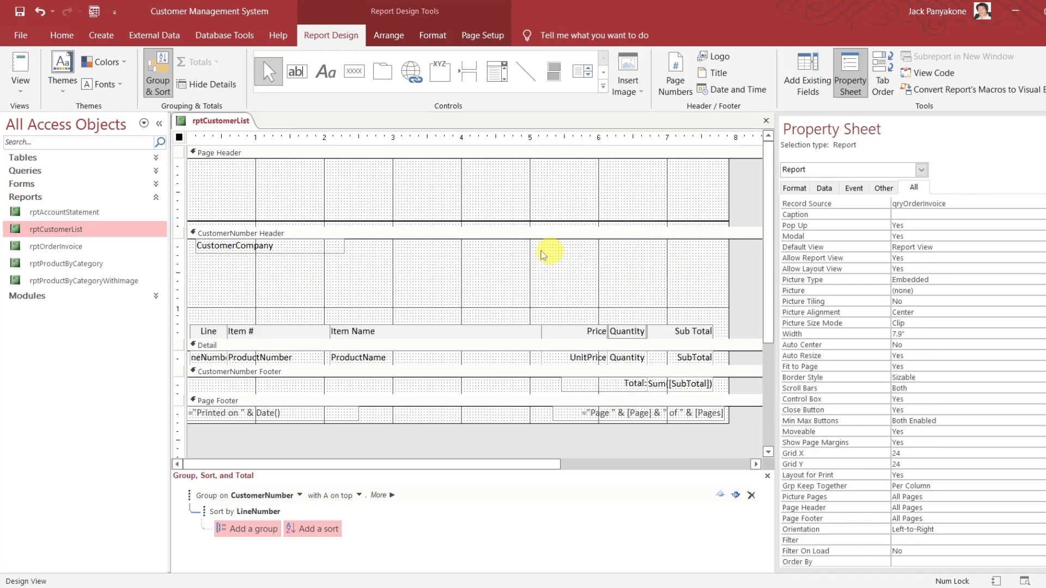
# Set the report's record source to qryCustomerList.
pyautogui.click(355, 236)
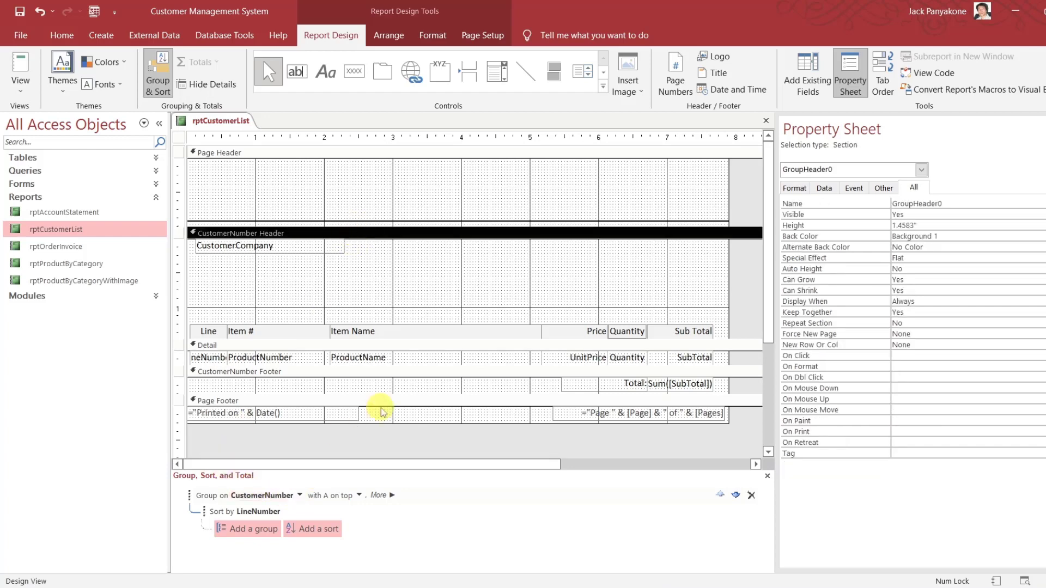
pyautogui.click(743, 171)
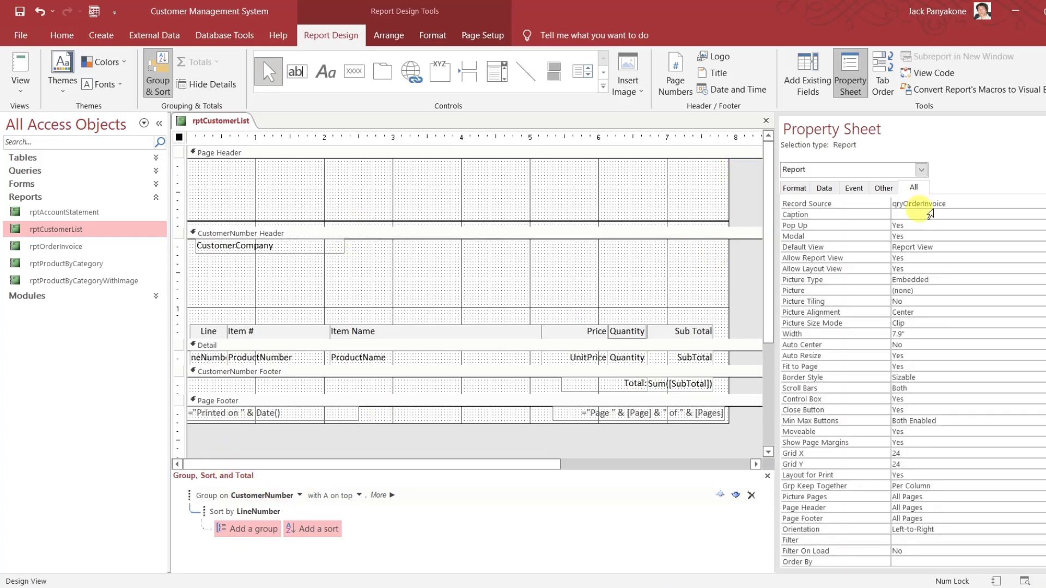
pyautogui.click(965, 202)
pyautogui.moveTo(965, 202); pyautogui.dragTo(874, 195)
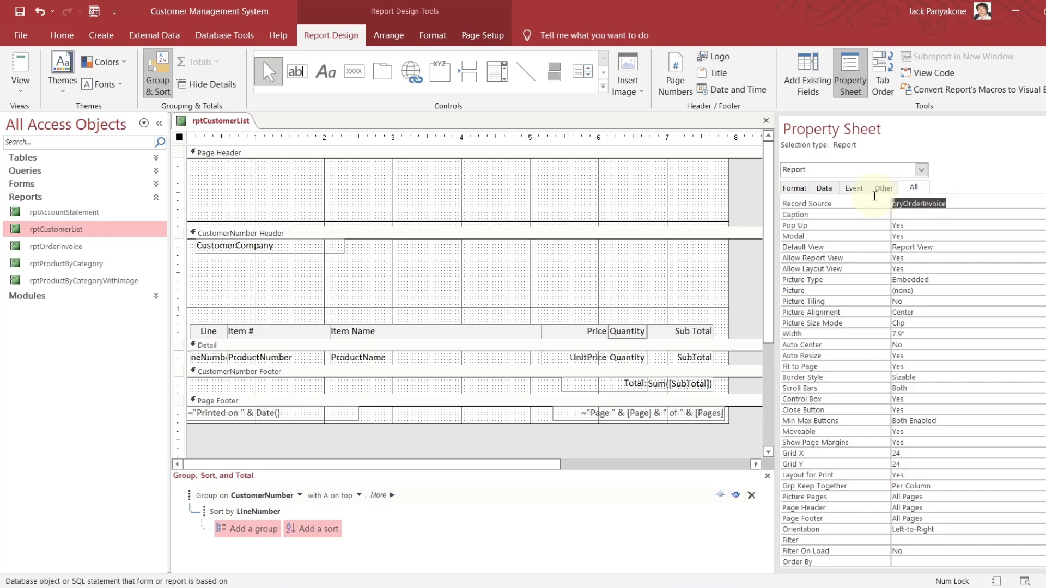
pyautogui.write('qrycustomerList')
pyautogui.press('Return')
# Change the report's grouping field to StateProvince.
pyautogui.click(744, 257)
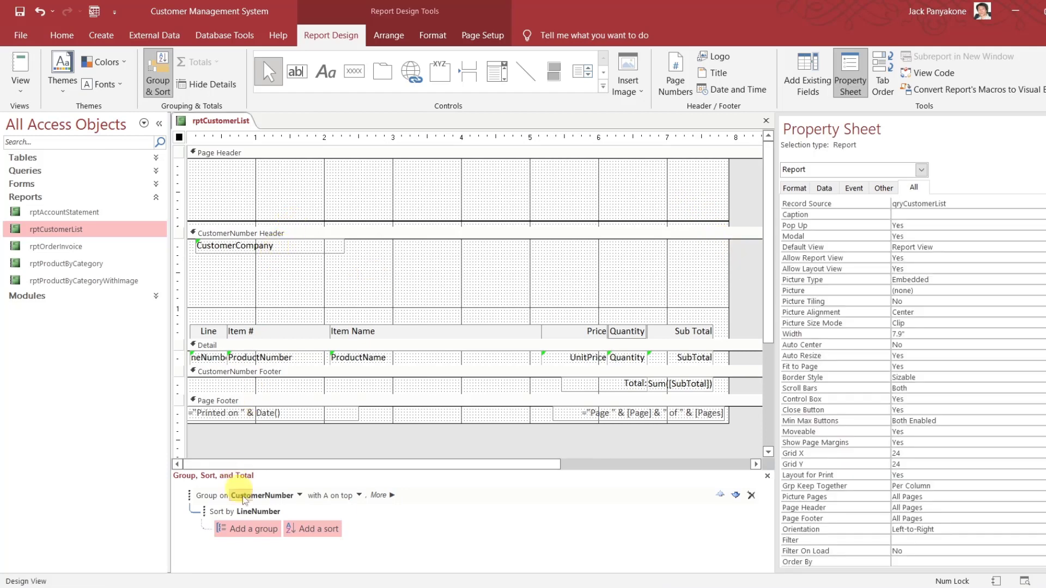
pyautogui.click(299, 496)
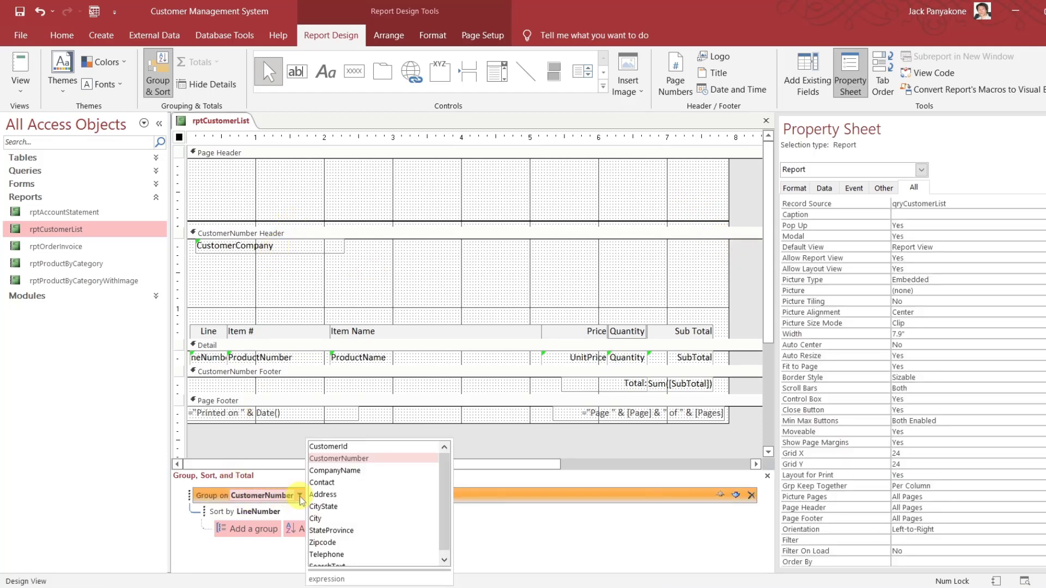
pyautogui.click(352, 531)
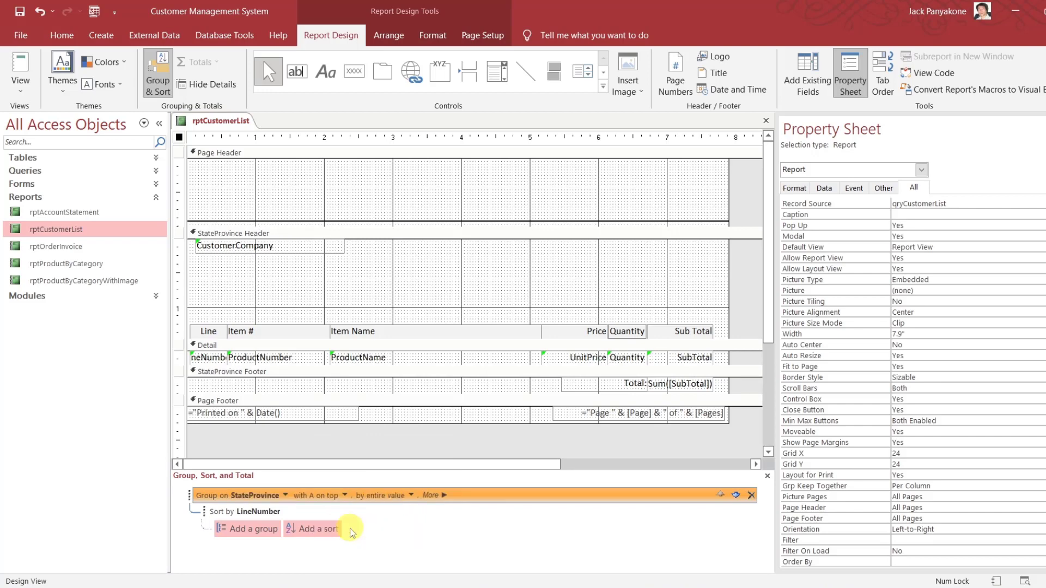
# Bind the CustomerCompany text box in the group header to the StateProvince field and rename the control StateProvince.
pyautogui.click(322, 253)
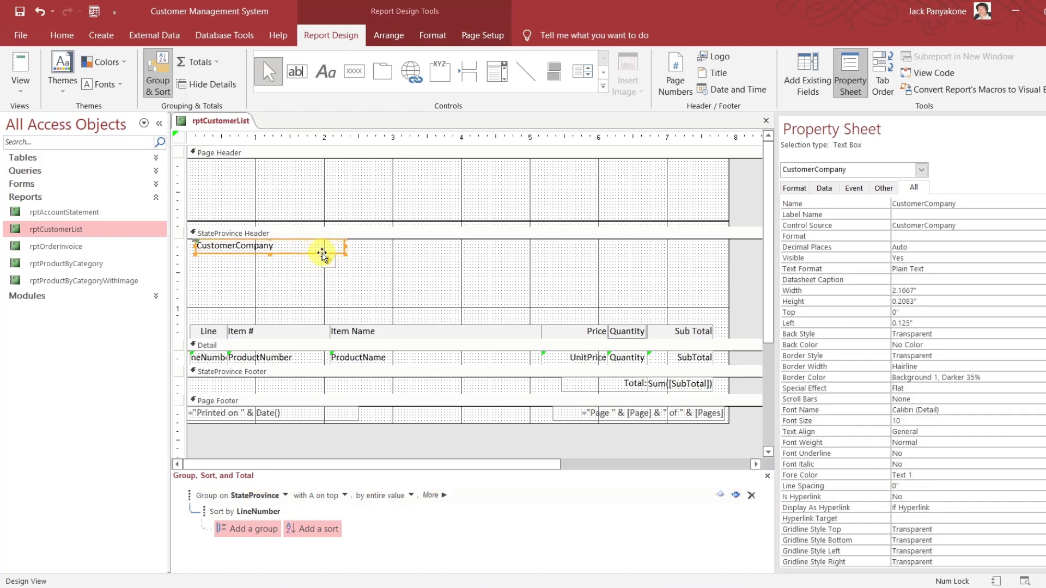
pyautogui.click(1020, 225)
pyautogui.click(1040, 226)
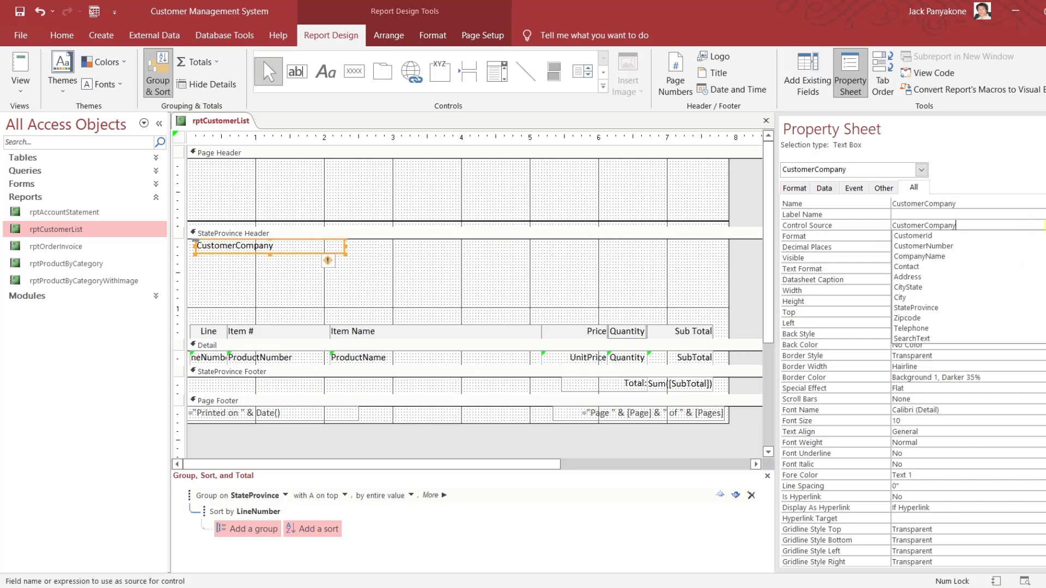
pyautogui.click(976, 305)
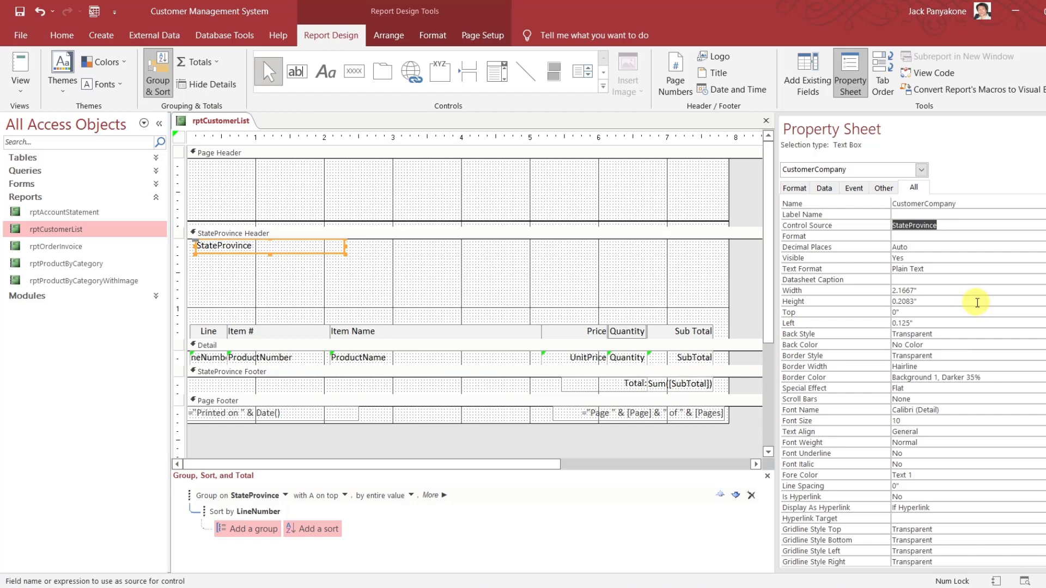
pyautogui.press('Up')
pyautogui.press('Up')
pyautogui.write('StateProvince')
pyautogui.press('Return')
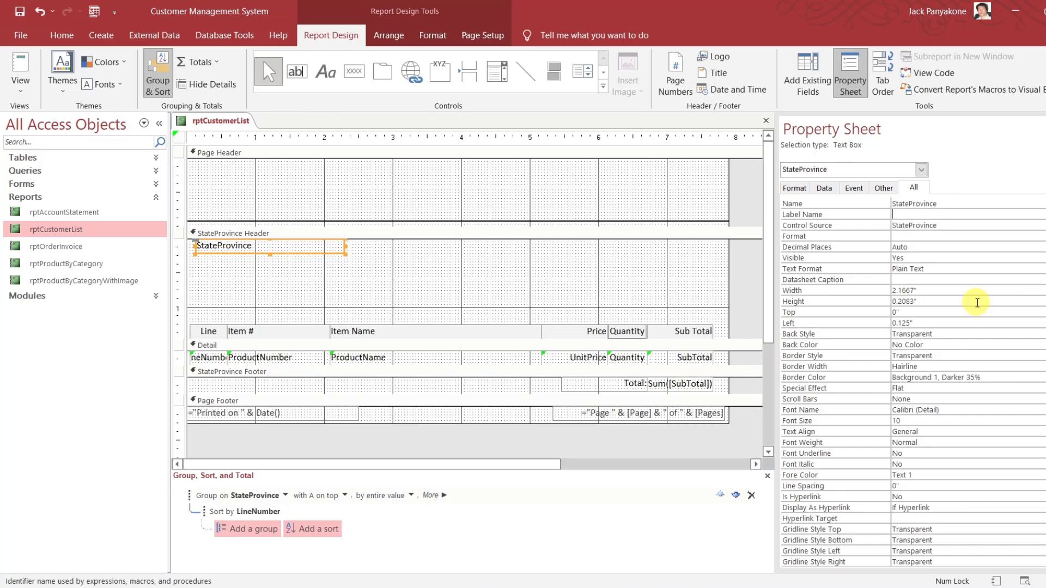
# Delete the Total label and the SubTotal sum text box from the StateProvince footer.
pyautogui.click(748, 303)
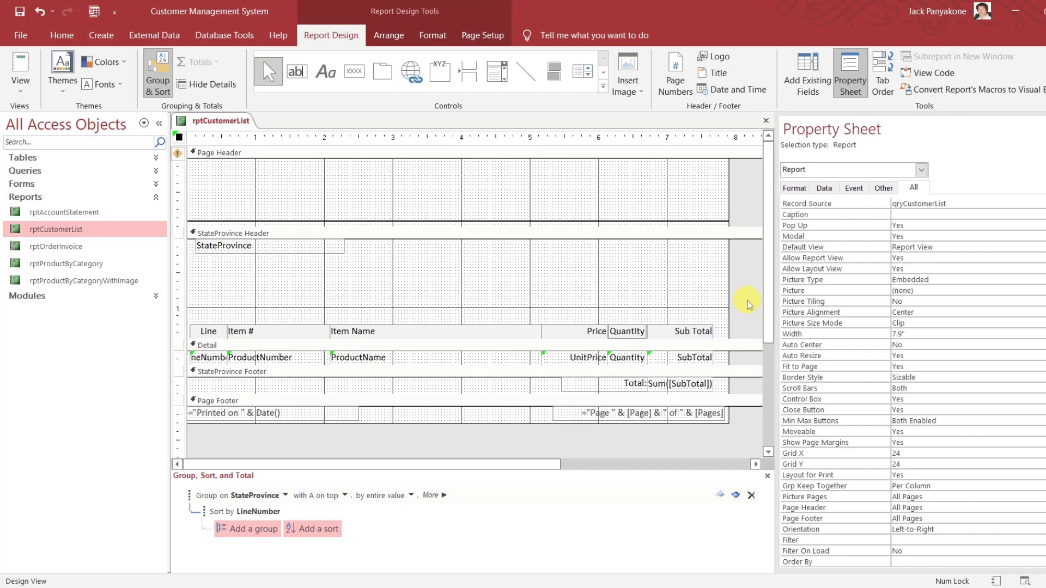
pyautogui.click(708, 385)
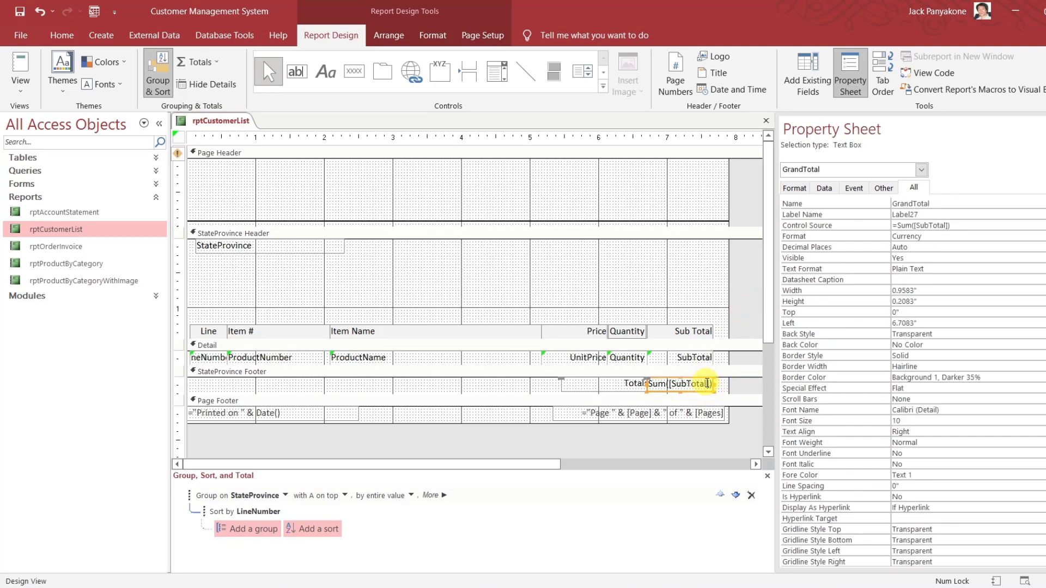
pyautogui.click(739, 385)
pyautogui.moveTo(740, 385); pyautogui.dragTo(614, 381)
pyautogui.press('Delete')
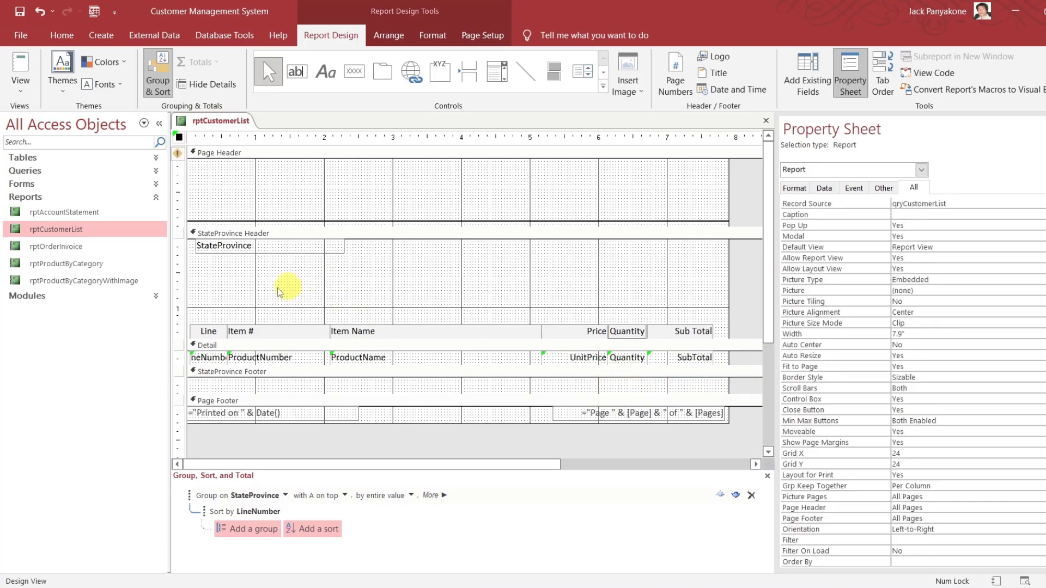
# Copy the count message text box from rptProductByCategory's CategoryName footer into the StateProvince footer of rptCustomerList.
pyautogui.rightClick(67, 264)
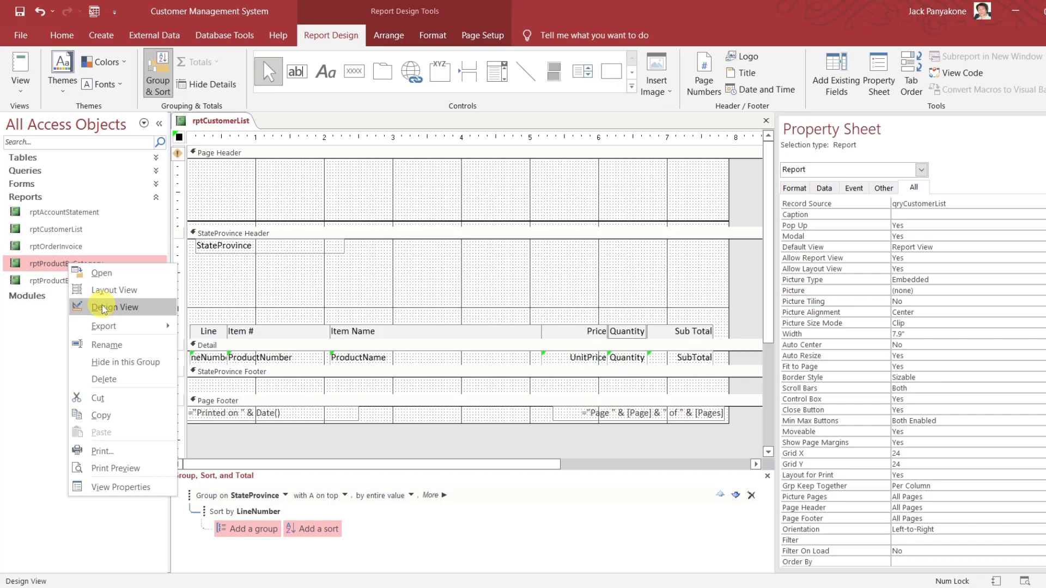
pyautogui.click(103, 309)
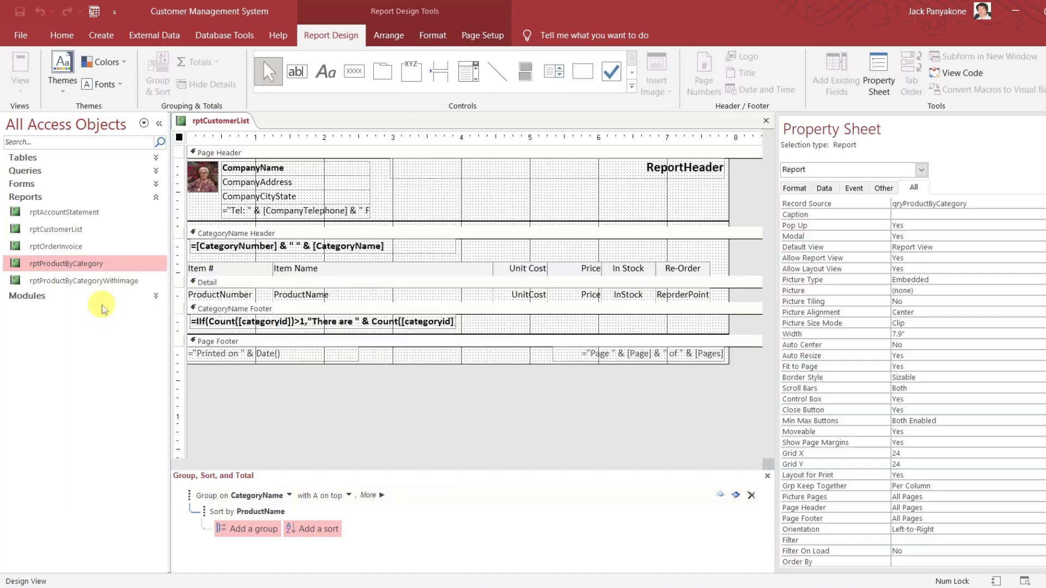
pyautogui.click(217, 324)
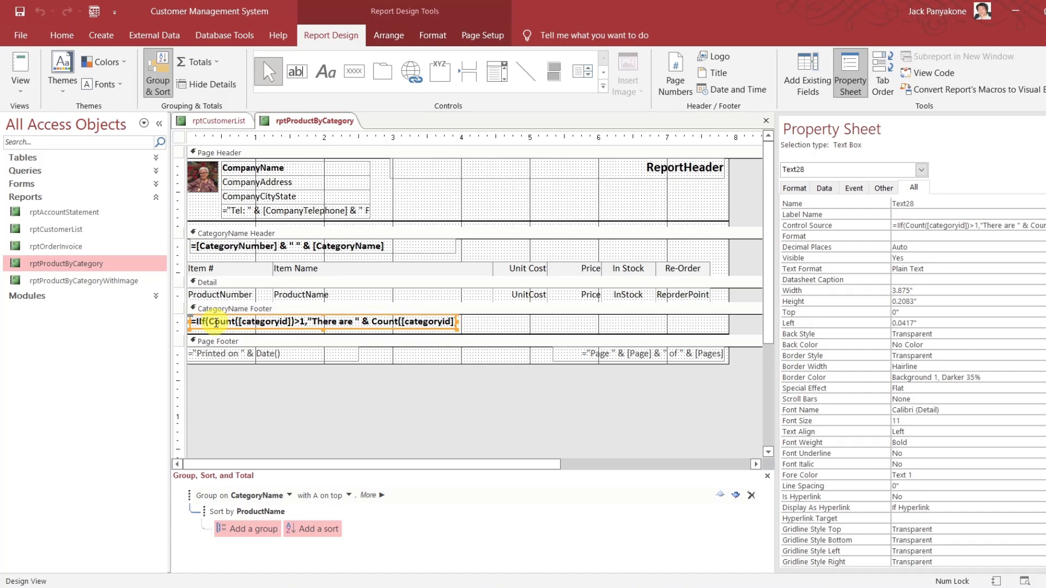
pyautogui.click(200, 121)
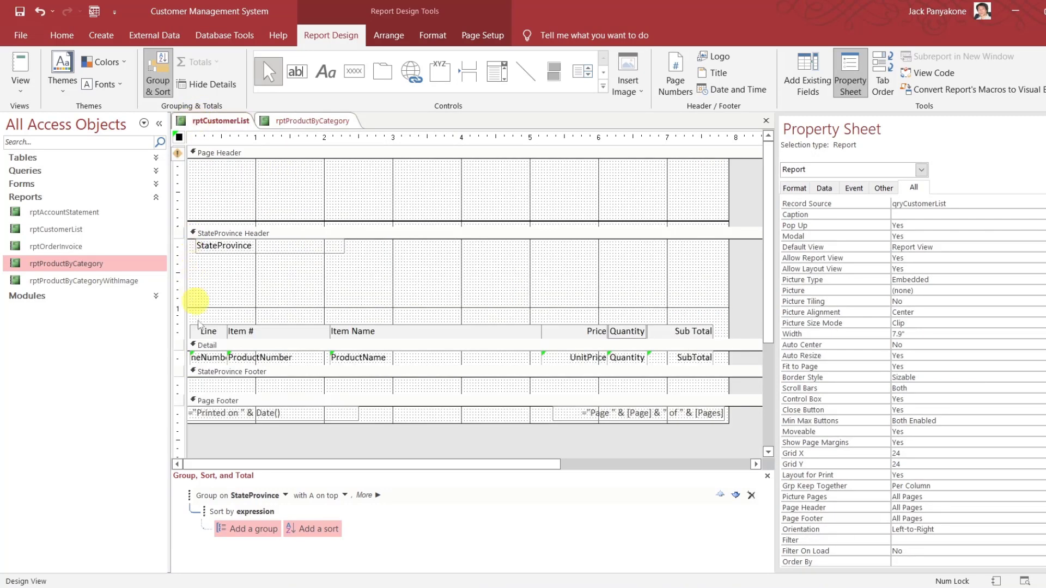
pyautogui.click(208, 372)
pyautogui.hotkey('ctrl', 'v')
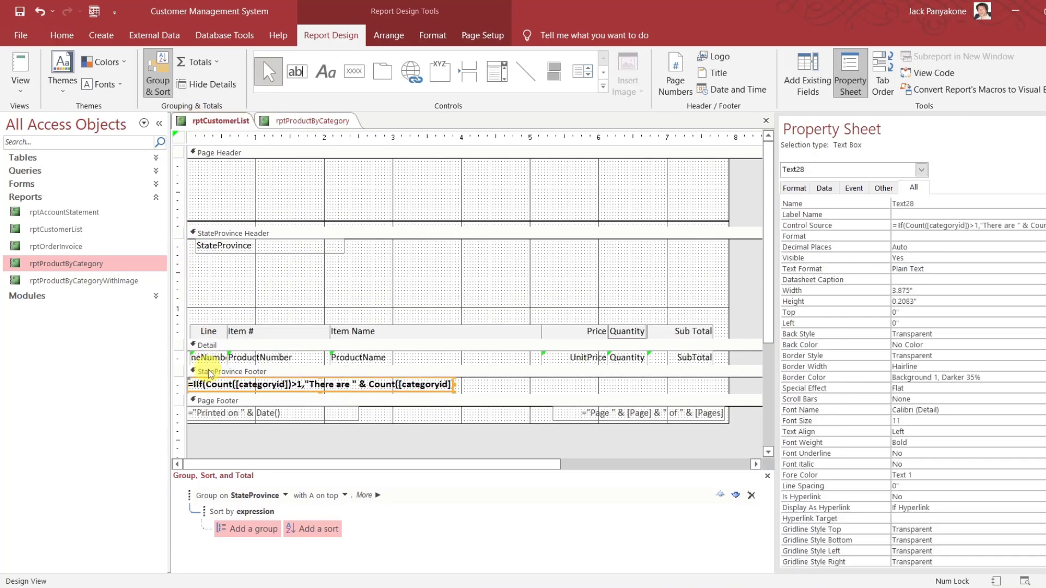
# Replace the StateProvince header's text box with a copy of the bold category text box from rptProductByCategory's CategoryName header.
pyautogui.click(287, 122)
pyautogui.click(244, 246)
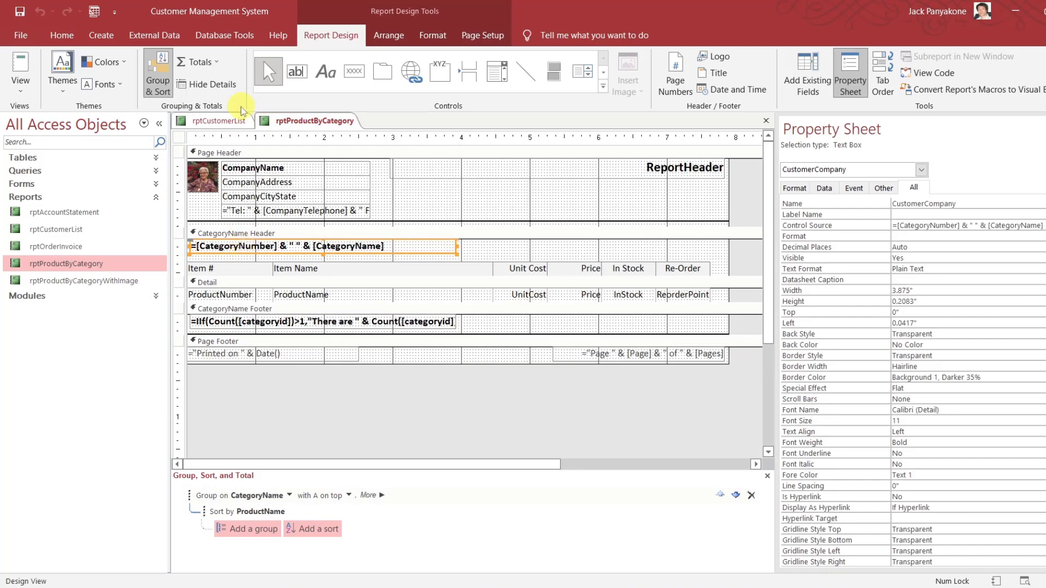
pyautogui.click(221, 120)
pyautogui.click(231, 244)
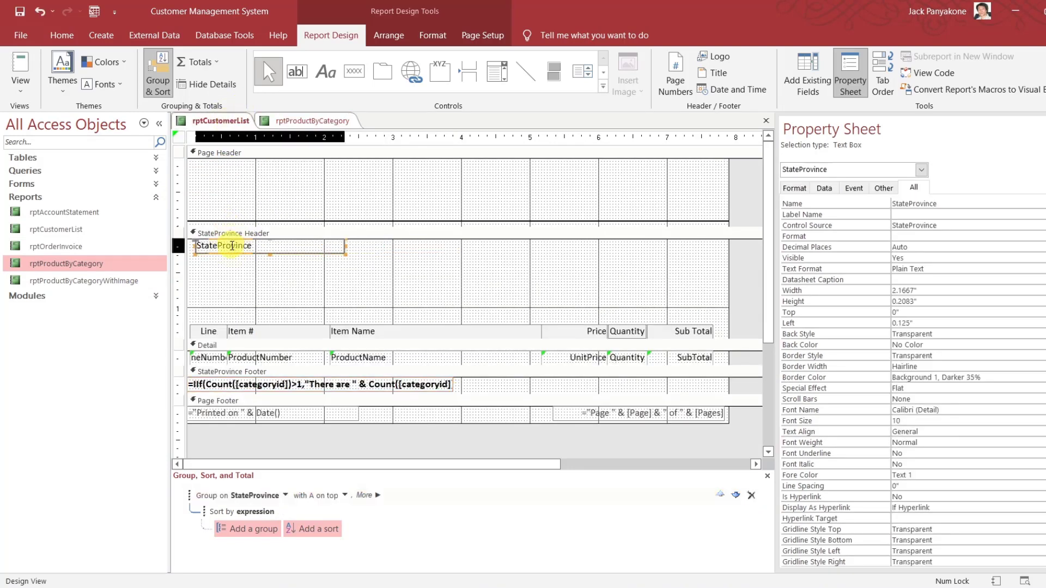
pyautogui.press('Delete')
pyautogui.click(231, 245)
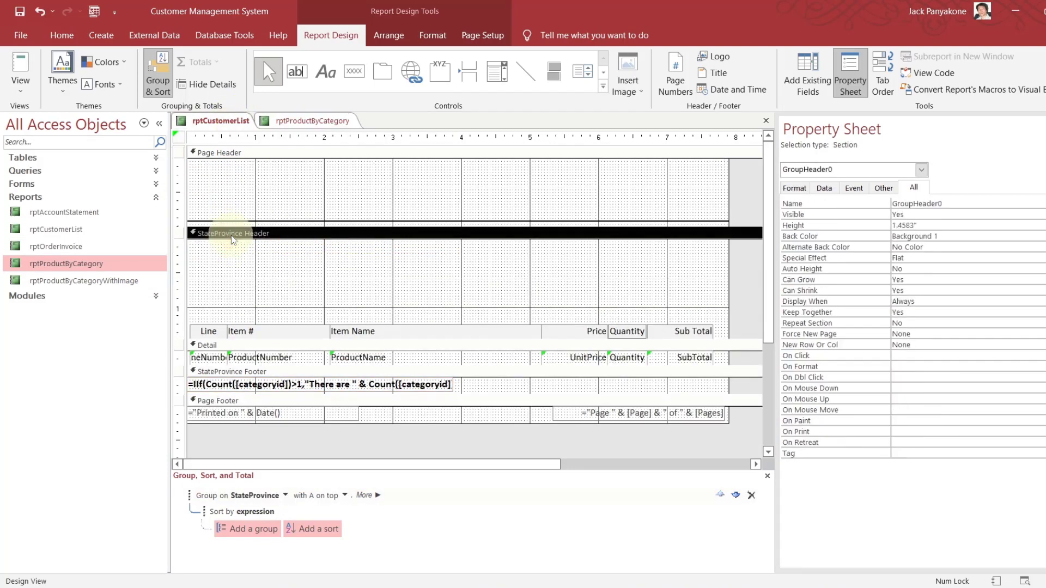
pyautogui.hotkey('ctrl', 'z')
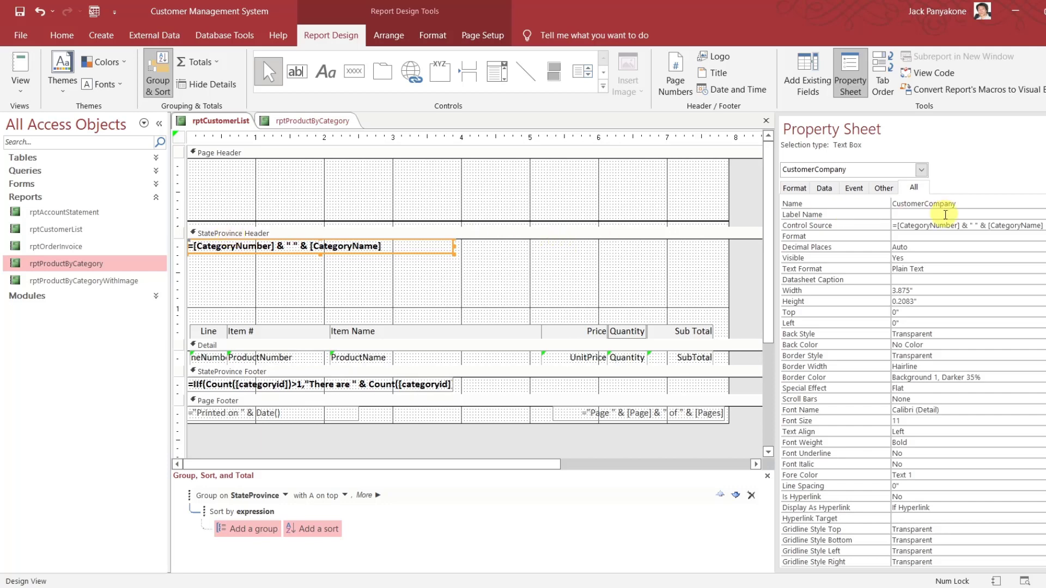
pyautogui.click(929, 227)
pyautogui.doubleClick(929, 228)
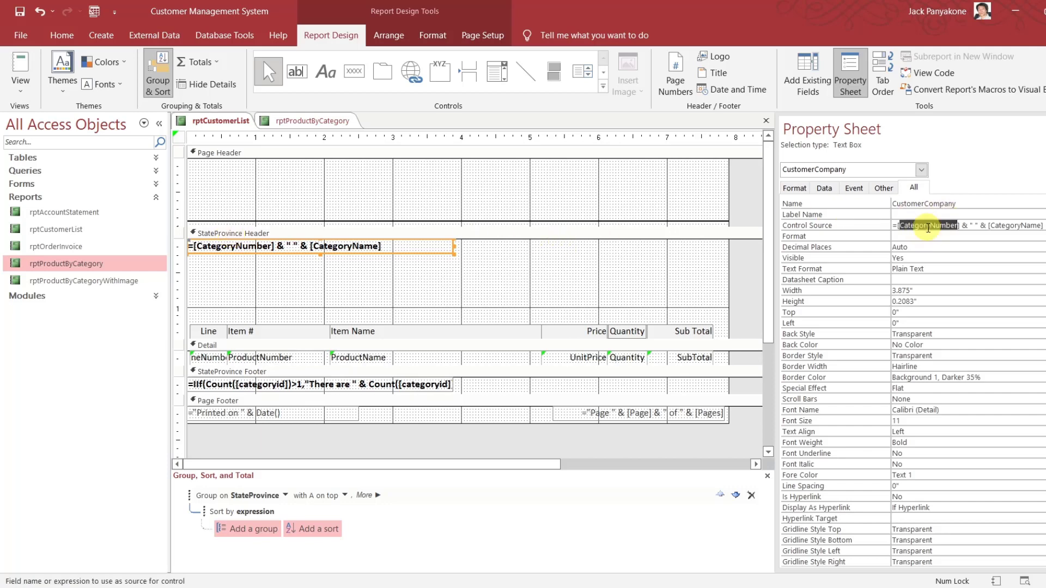
pyautogui.press('Delete')
pyautogui.press('Delete')
pyautogui.press('Delete')
pyautogui.press('Delete')
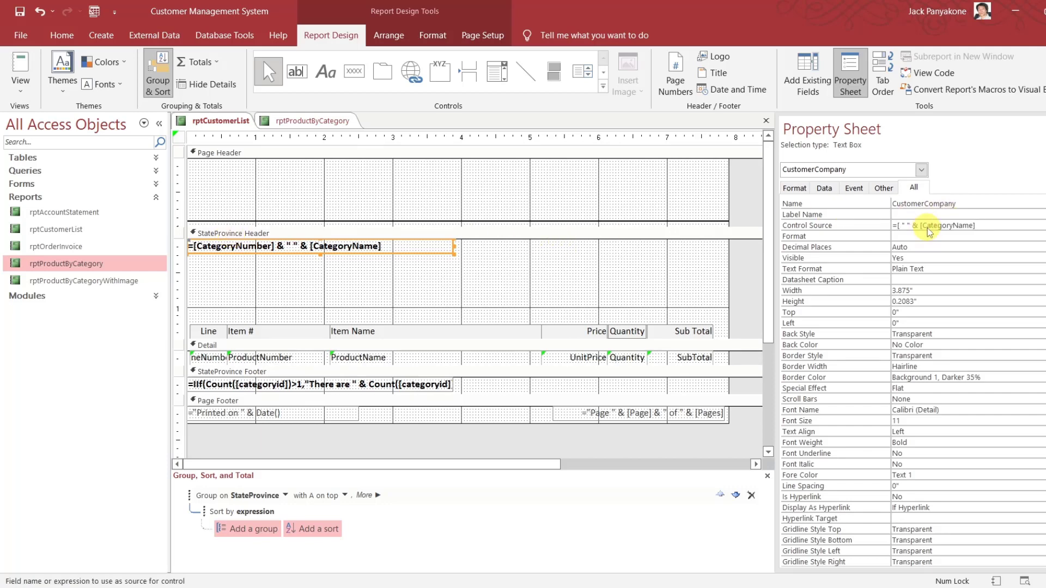
pyautogui.press('BackSpace')
pyautogui.press('Delete')
pyautogui.press('Delete')
pyautogui.press('Delete')
pyautogui.press('Delete')
# Bind the pasted group header text box to the StateProvince field and rename the control StateProvince.
pyautogui.click(1045, 226)
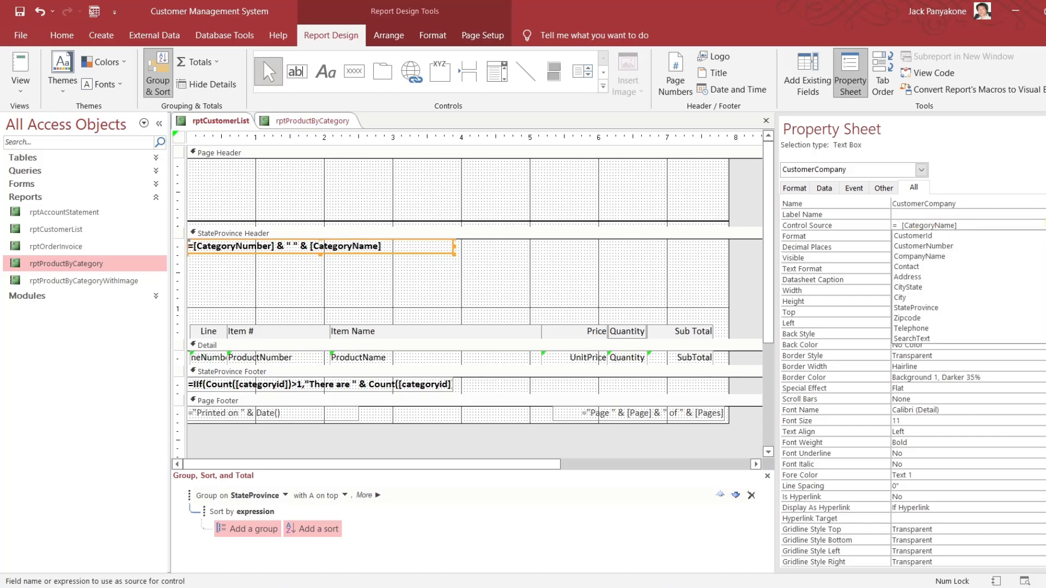
pyautogui.click(948, 307)
pyautogui.hotkey('ctrl', 'c')
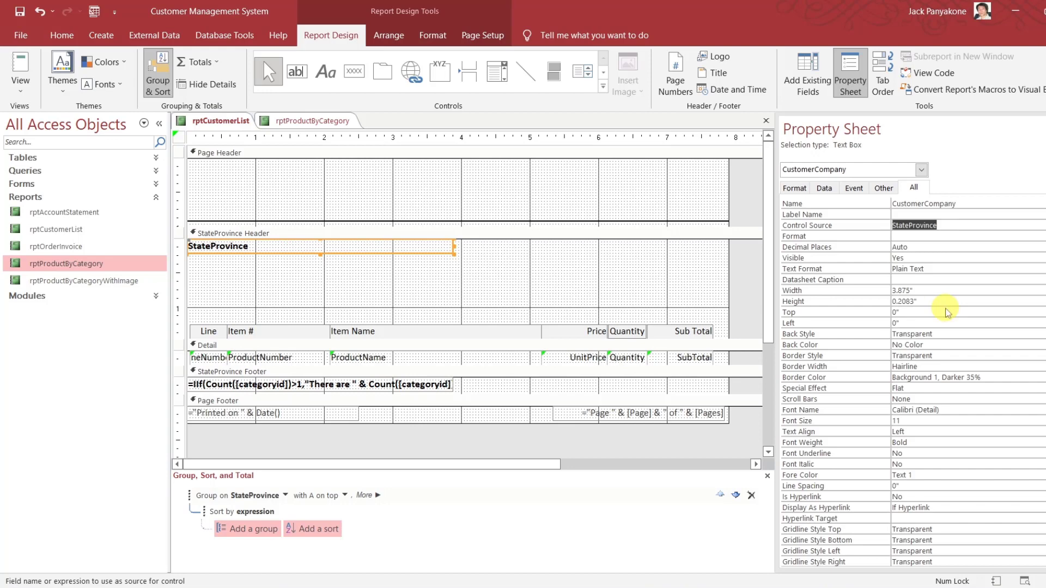
pyautogui.press('Up')
pyautogui.press('Up')
pyautogui.hotkey('ctrl', 'v')
pyautogui.press('Return')
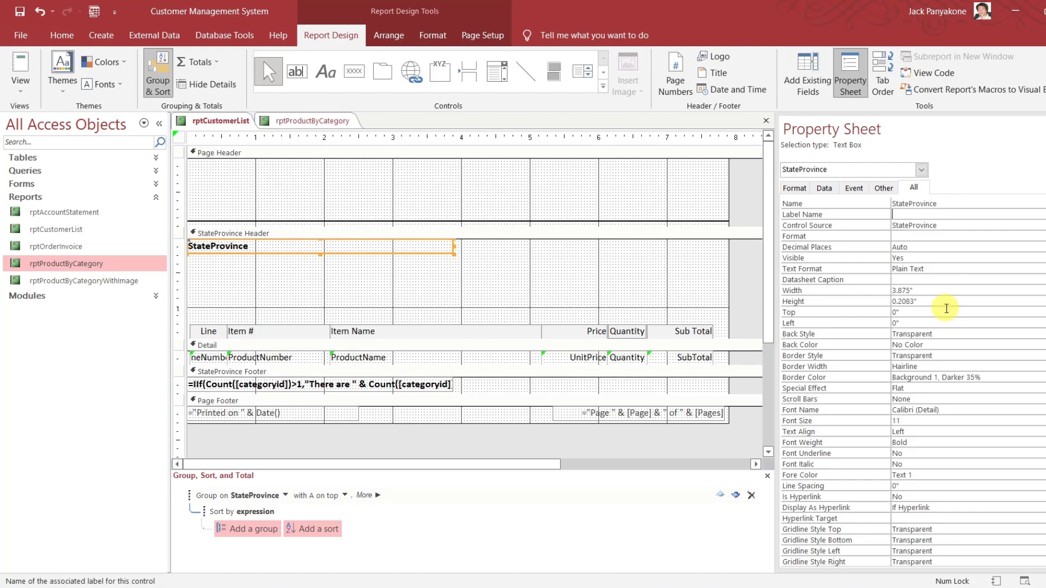
# In the StateProvince footer text box's expression, replace categoryid with StateProvince in the greater-than-1 condition and the count following "There are".
pyautogui.click(416, 385)
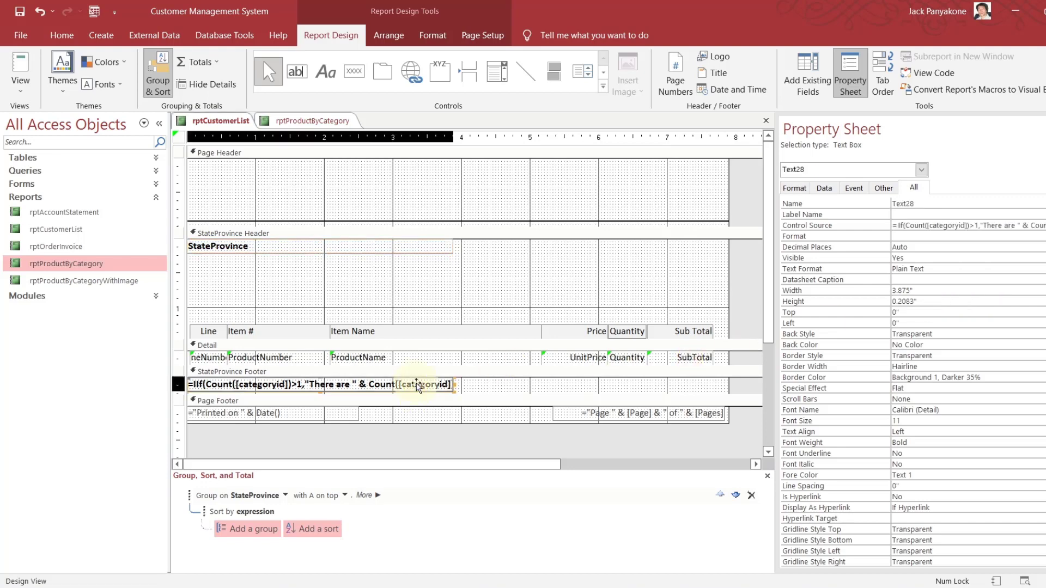
pyautogui.click(948, 226)
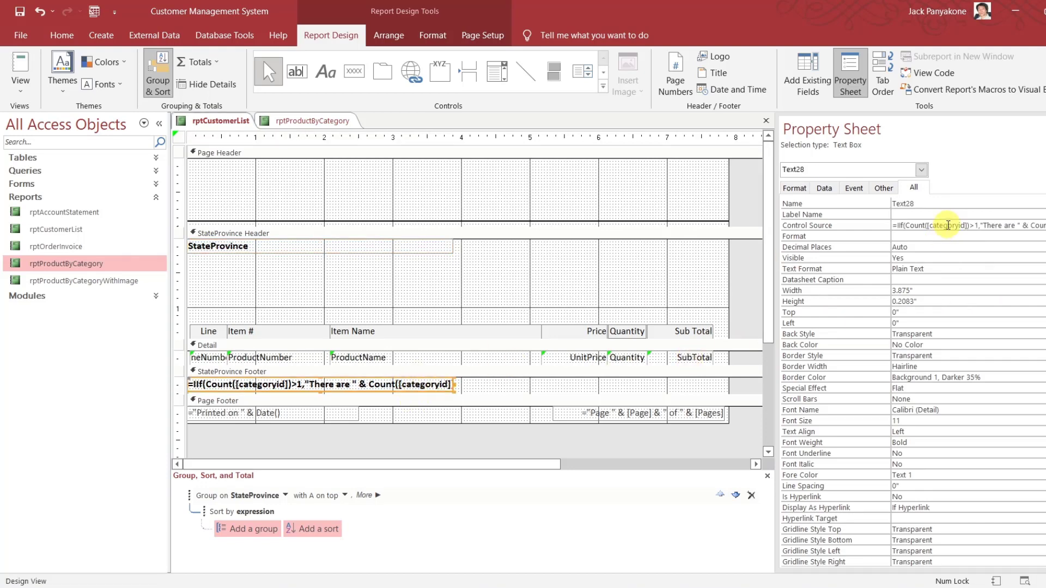
pyautogui.rightClick(948, 225)
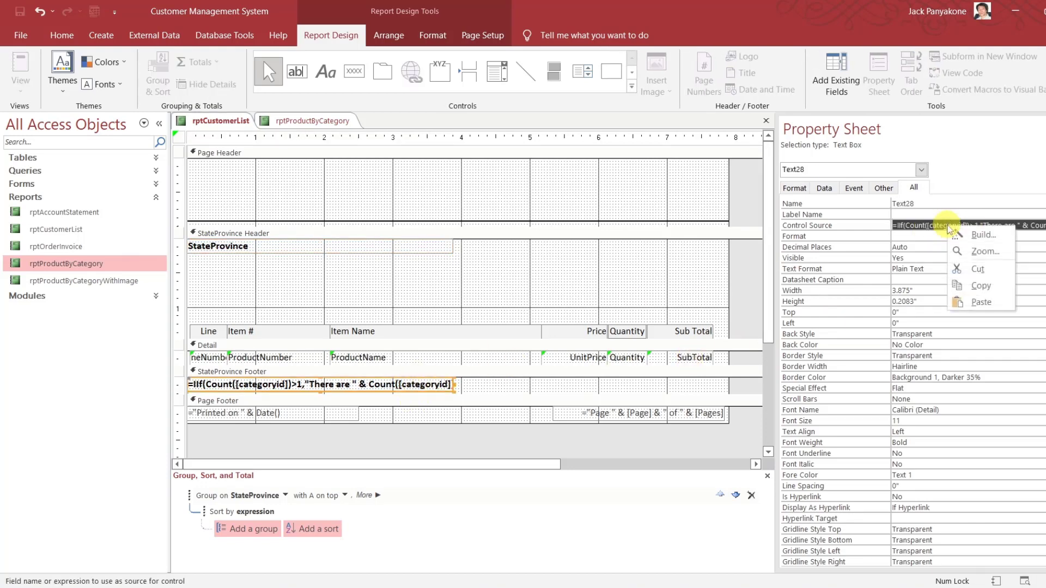
pyautogui.click(984, 252)
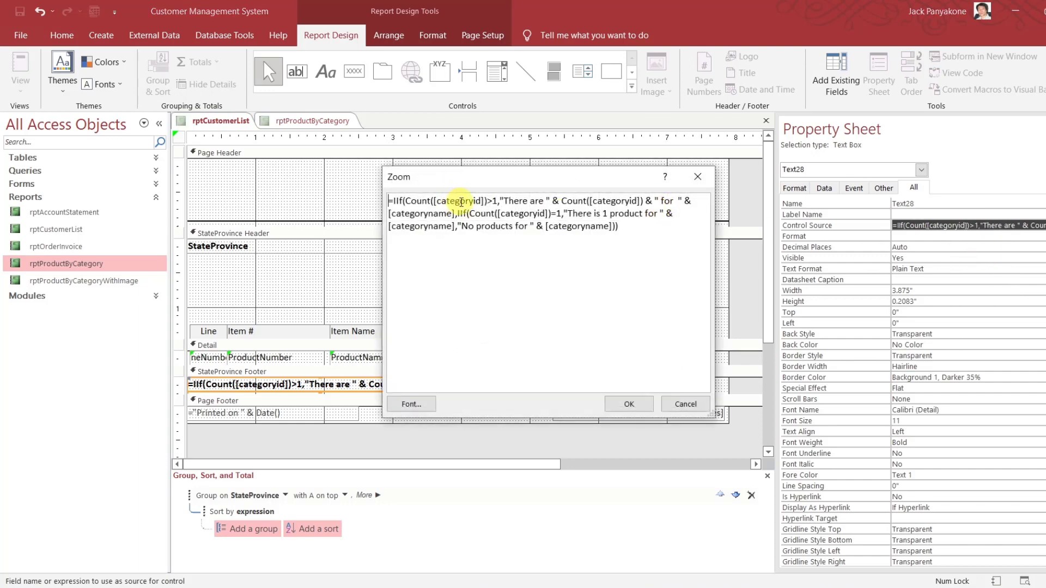
pyautogui.doubleClick(461, 202)
pyautogui.write('StatePr')
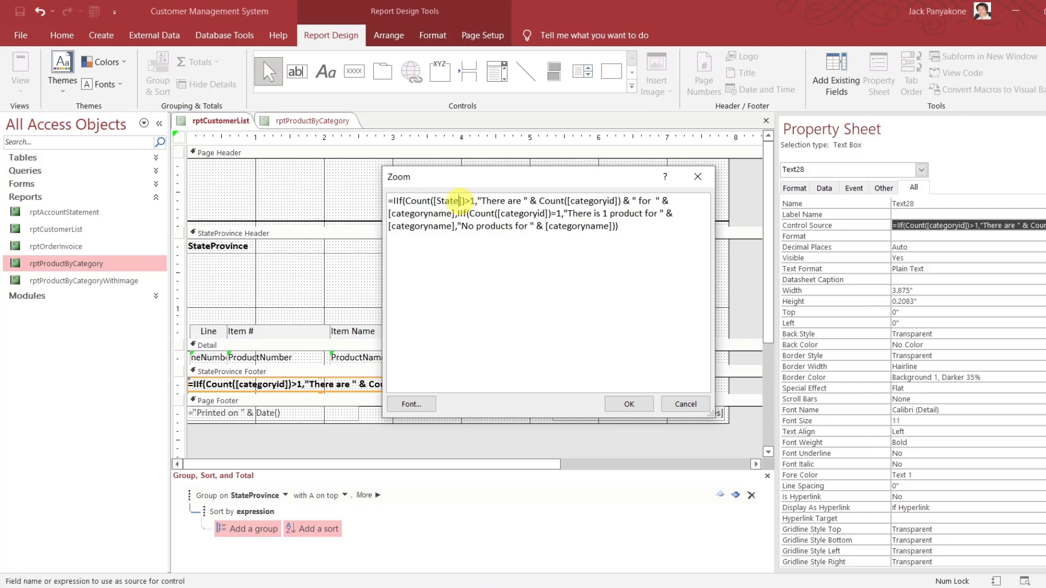
pyautogui.write('ovince')
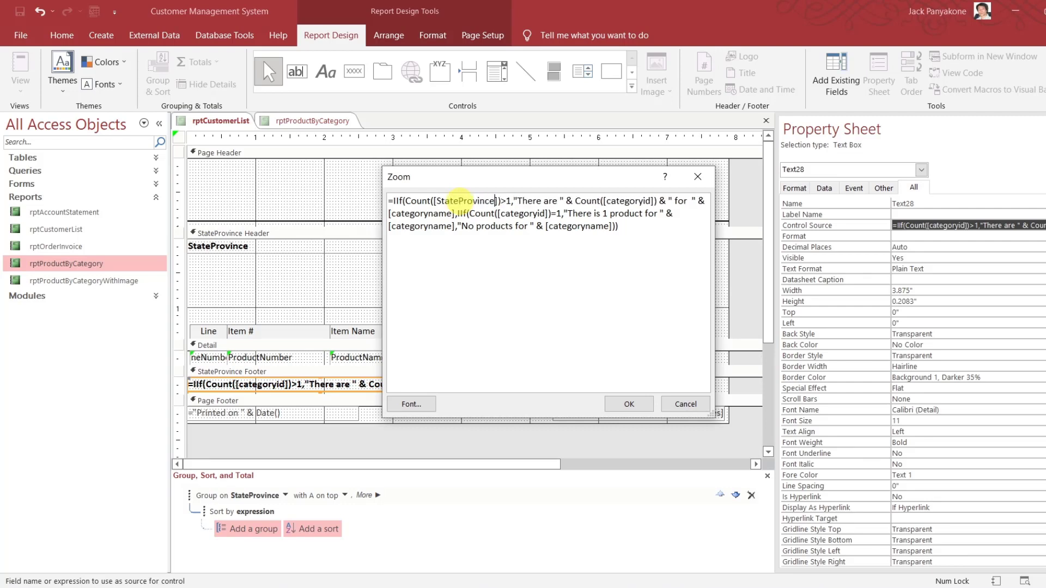
pyautogui.doubleClick(461, 201)
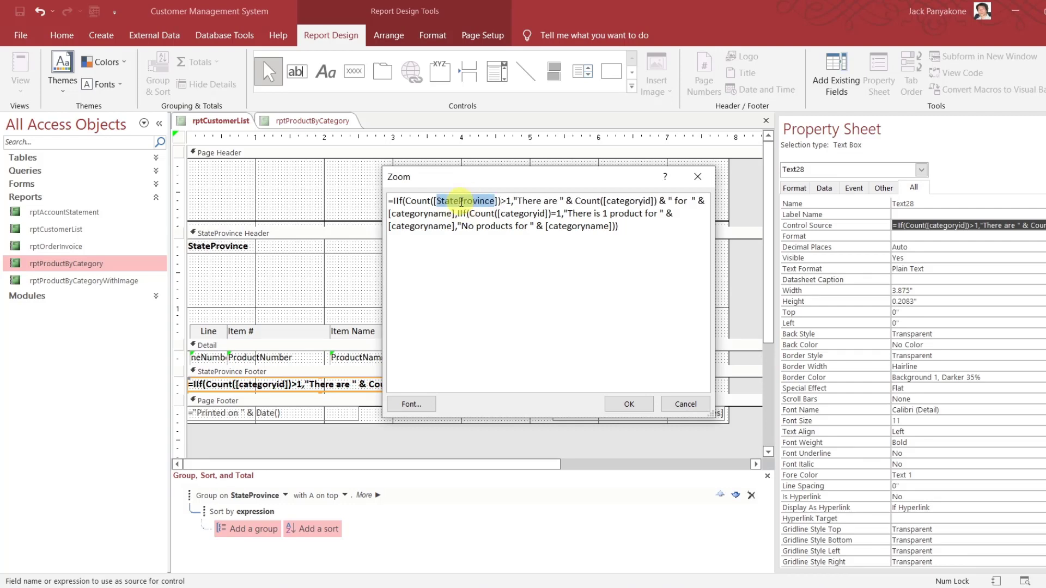
pyautogui.doubleClick(617, 202)
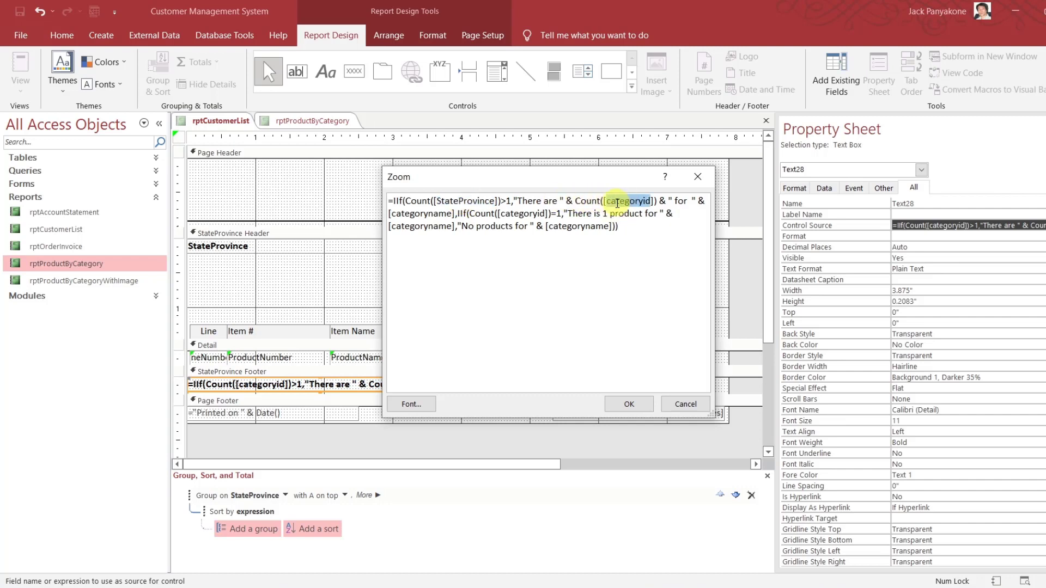
pyautogui.hotkey('ctrl', 'v')
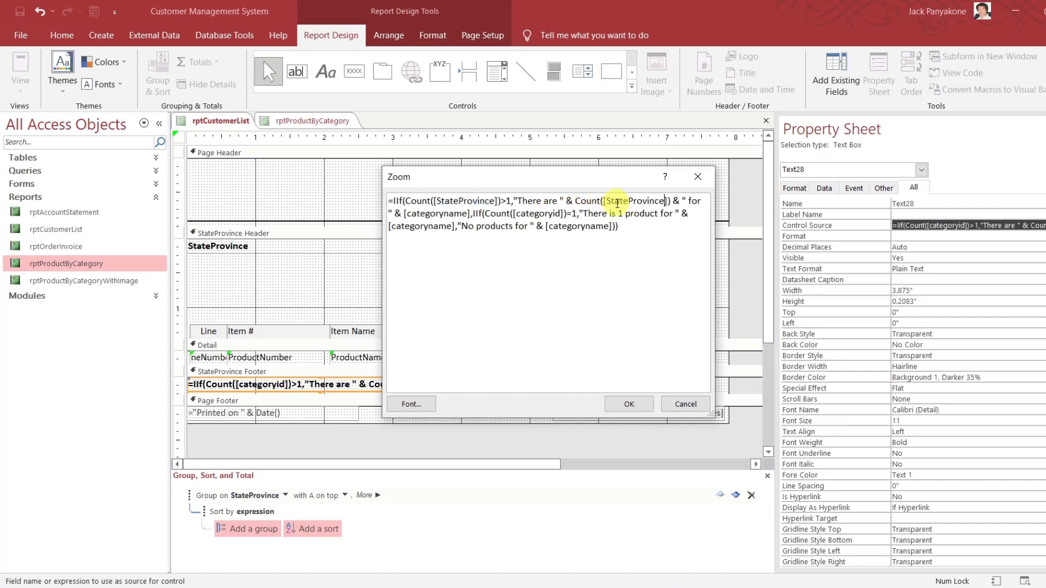
# Replace the remaining categoryid and categoryname references in the footer expression with StateProvince.
pyautogui.doubleClick(454, 213)
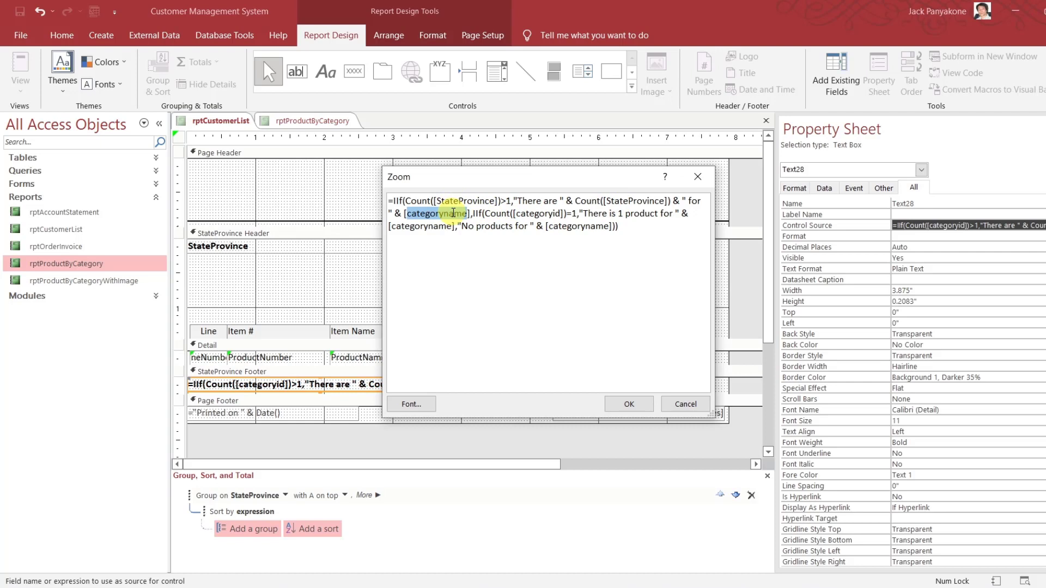
pyautogui.hotkey('ctrl', 'v')
pyautogui.doubleClick(529, 213)
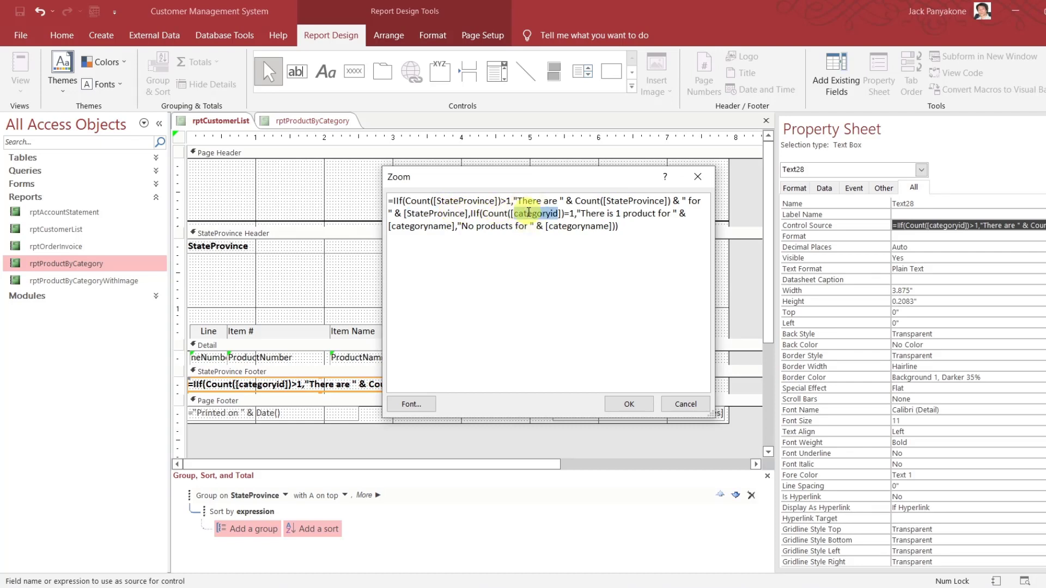
pyautogui.hotkey('ctrl', 'v')
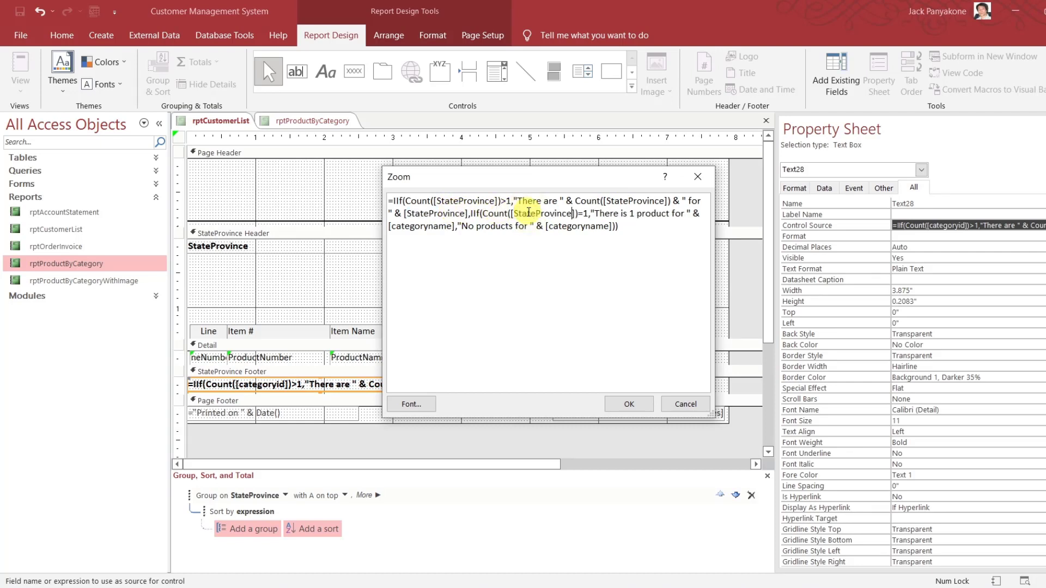
pyautogui.doubleClick(567, 226)
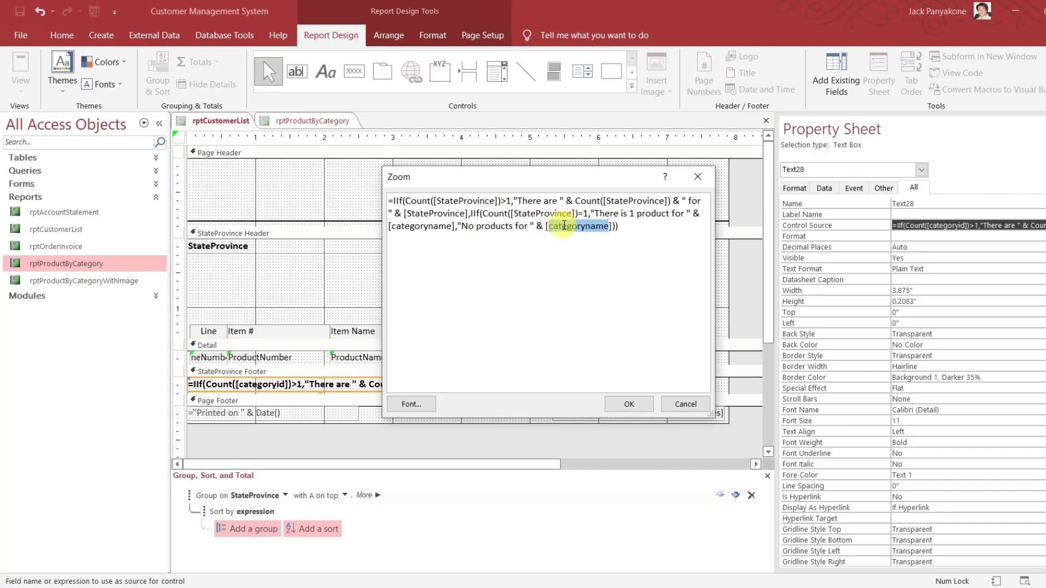
pyautogui.hotkey('ctrl', 'v')
pyautogui.doubleClick(427, 226)
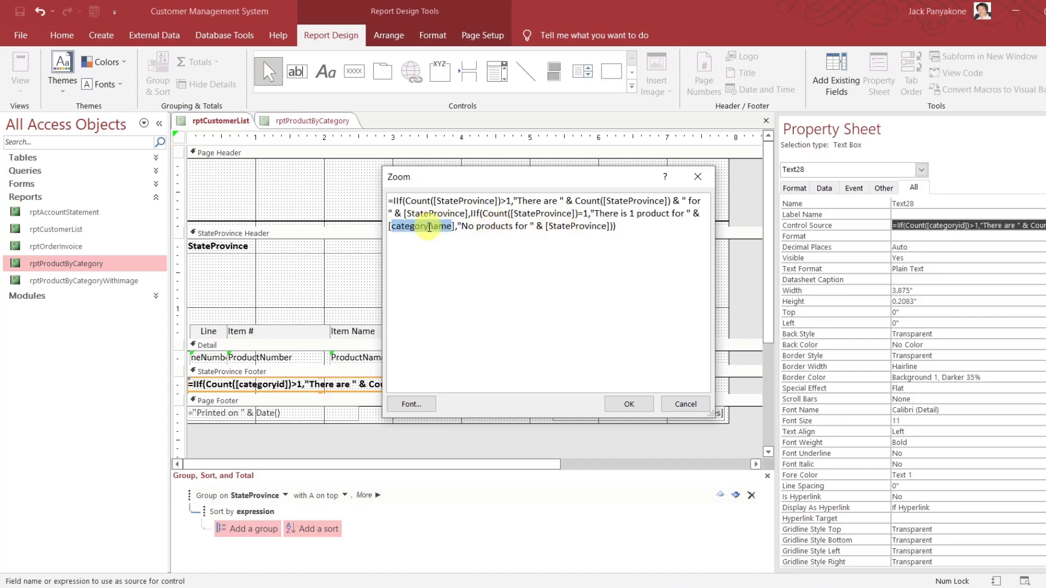
pyautogui.hotkey('ctrl', 'v')
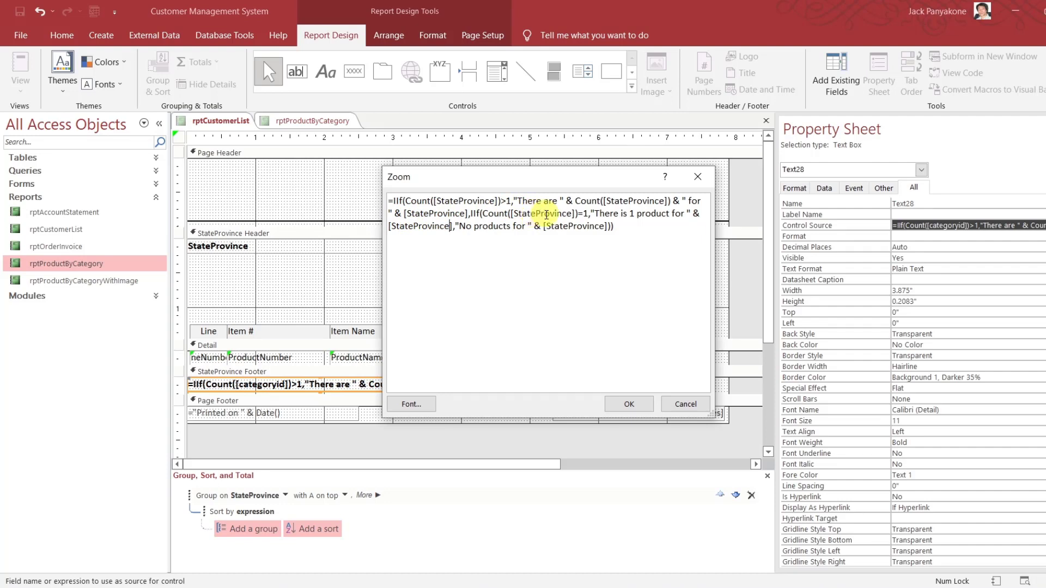
# Change the footer expression's single-record message wording to "There is 1 customer for".
pyautogui.doubleClick(649, 212)
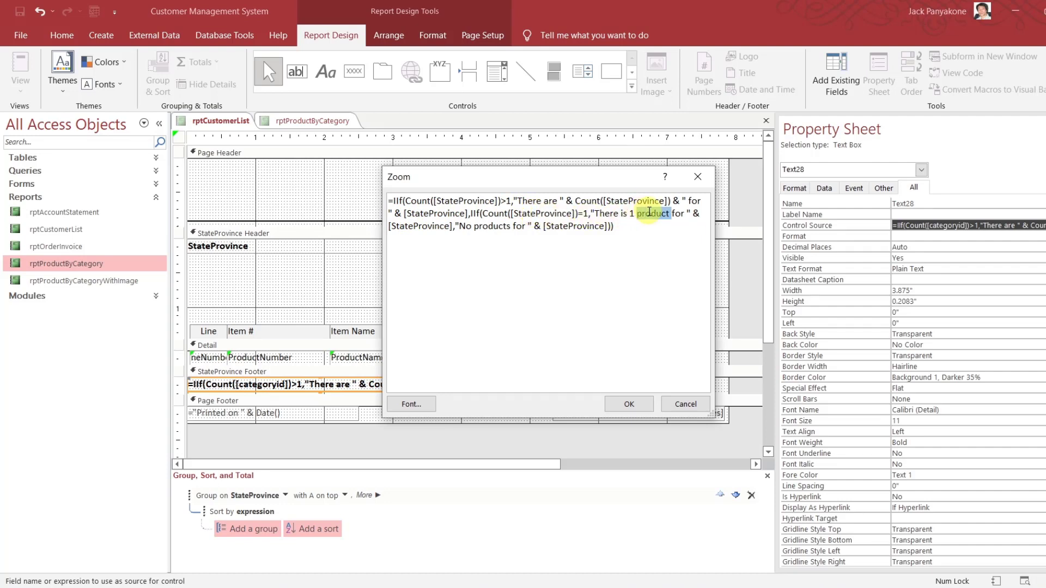
pyautogui.write('state')
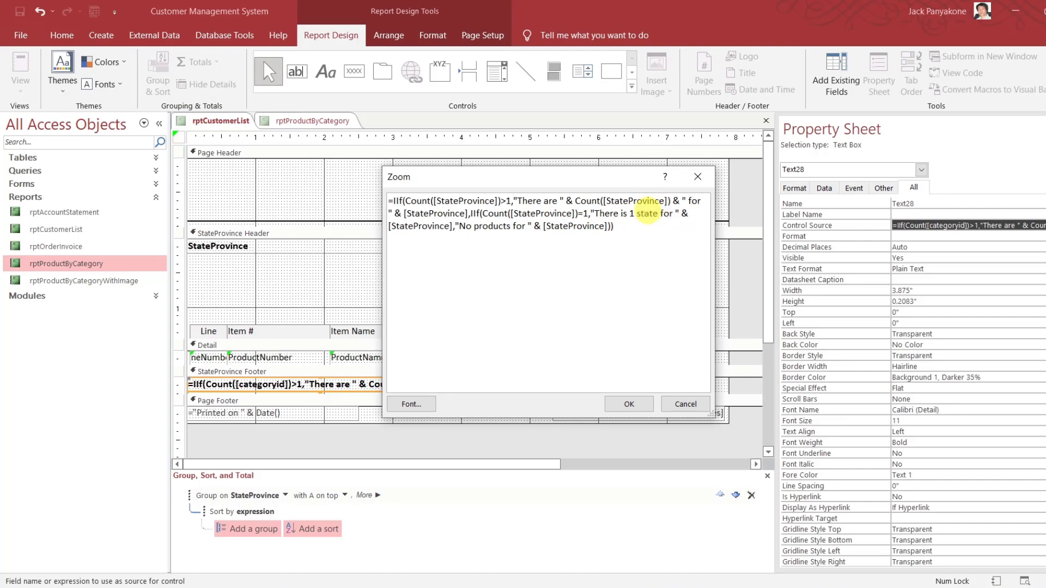
pyautogui.press('BackSpace')
pyautogui.press('BackSpace')
pyautogui.press('BackSpace')
pyautogui.press('BackSpace')
pyautogui.press('BackSpace')
pyautogui.write('customer')
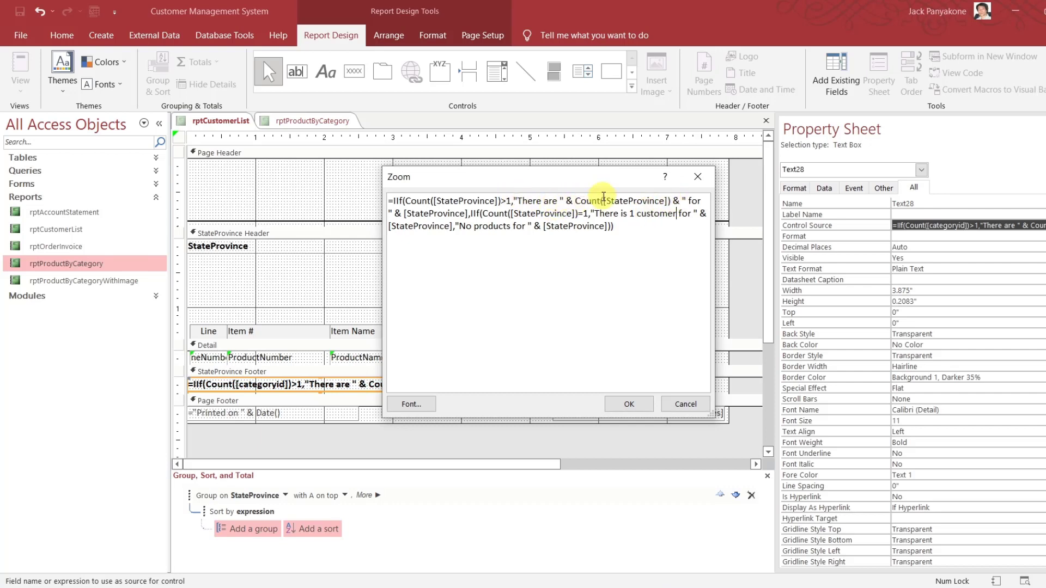
# Complete the footer expression's wording with "customers for" in the plural message and "No customers for" in the zero-record message, and apply it.
pyautogui.click(687, 201)
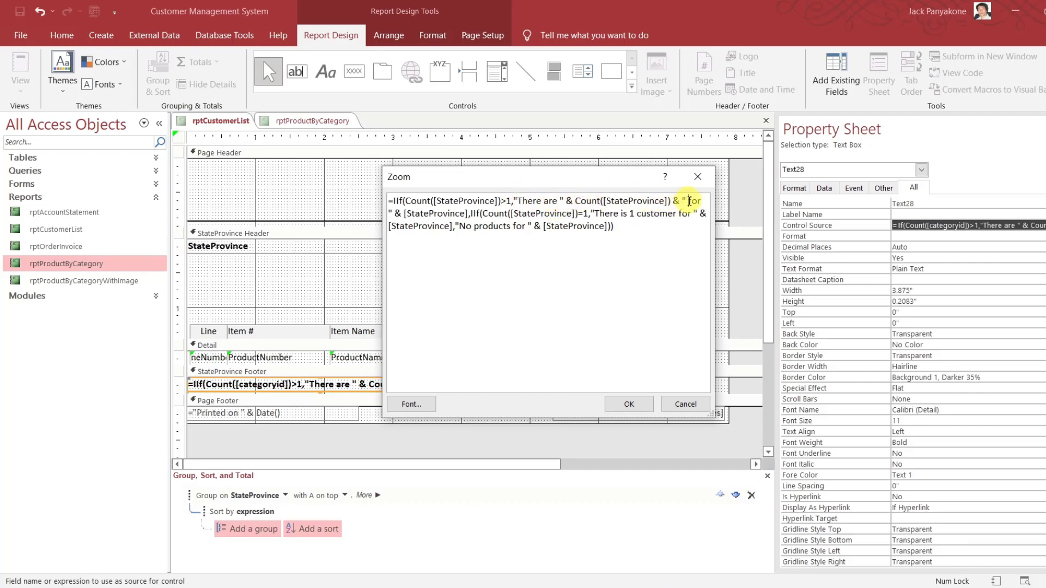
pyautogui.write('customer s')
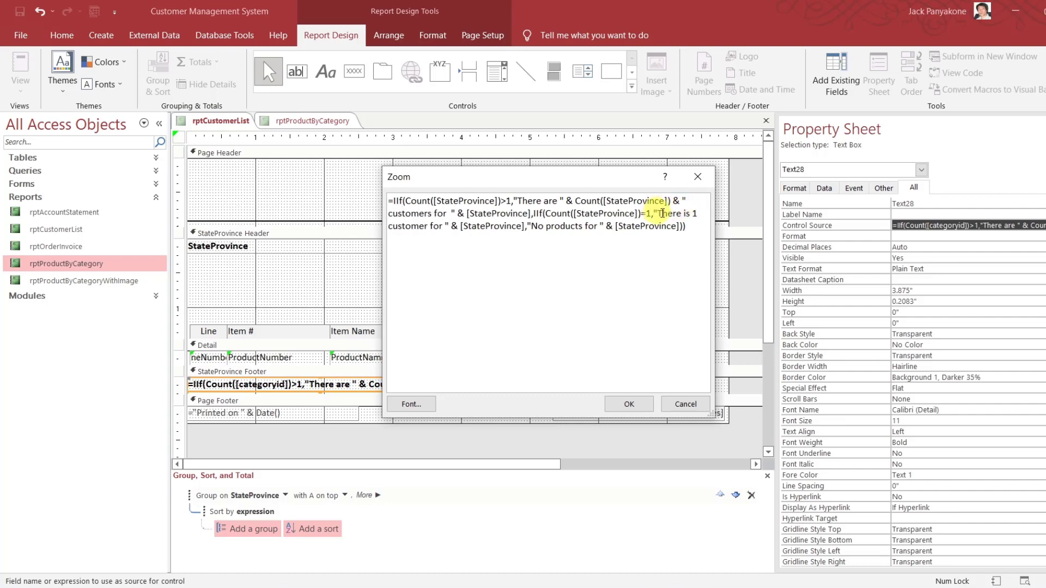
pyautogui.doubleClick(557, 225)
pyautogui.write('customers')
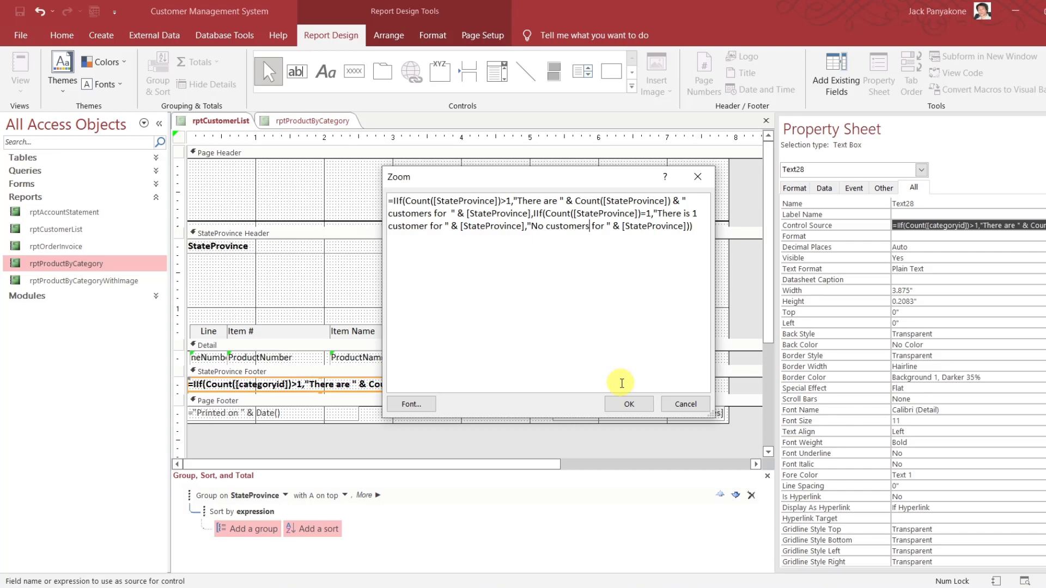
pyautogui.click(627, 403)
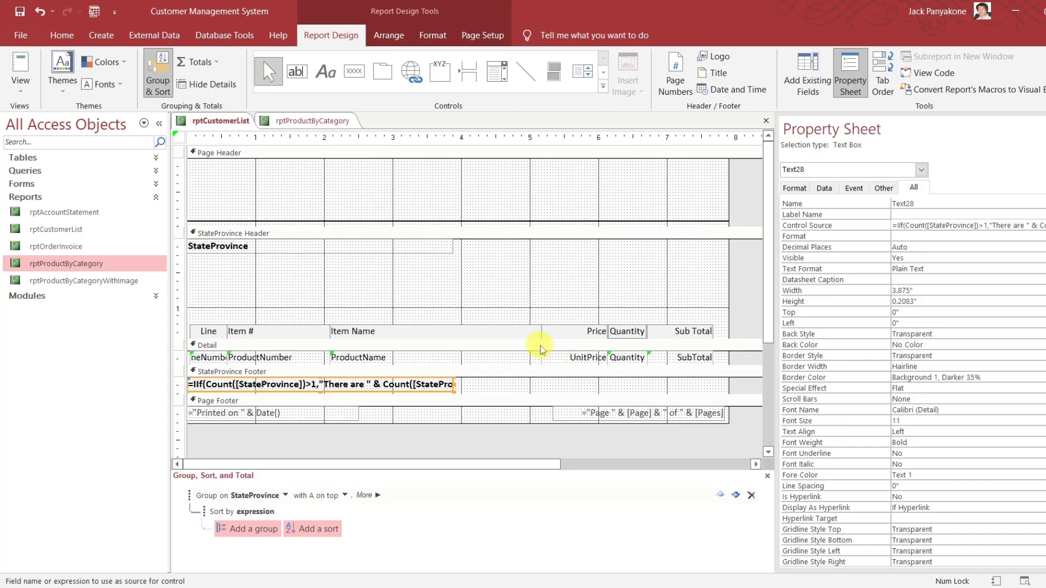
# Slightly enlarge the StateProvince header section and move the Box24 rectangle off the column labels to just below the StateProvince text box.
pyautogui.moveTo(733, 340); pyautogui.dragTo(733, 348)
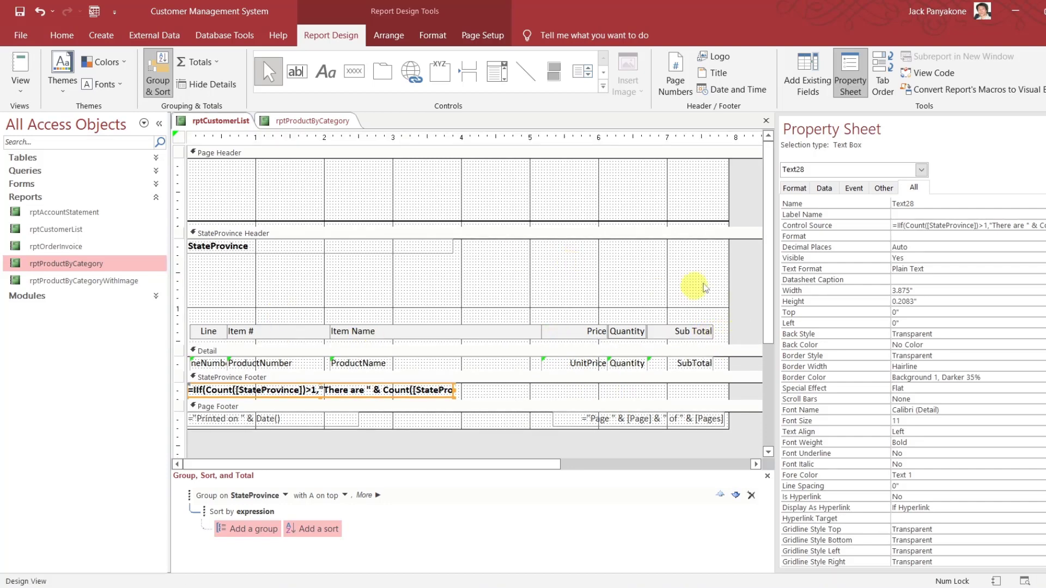
pyautogui.click(745, 273)
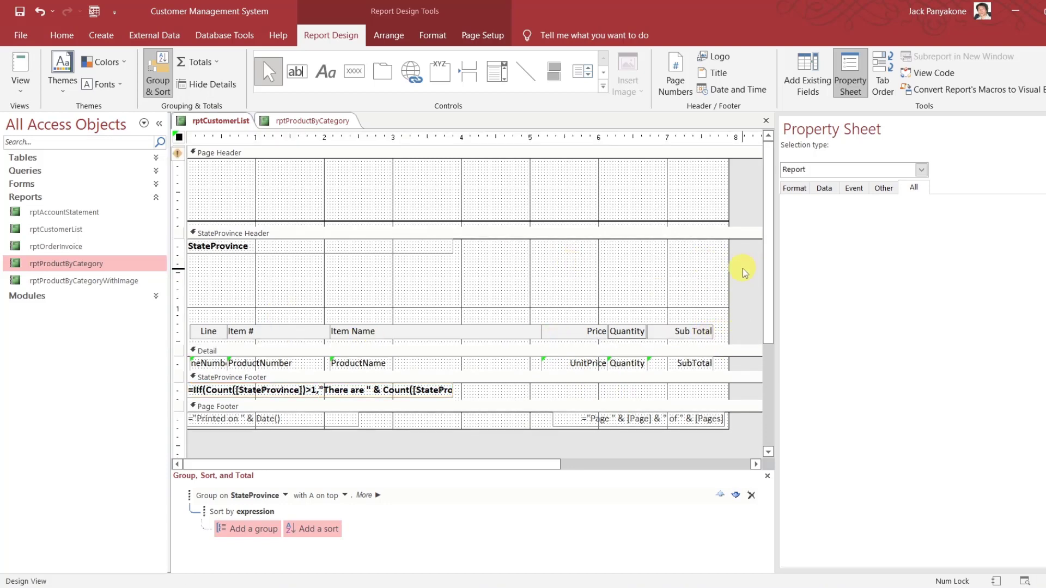
pyautogui.click(920, 169)
pyautogui.moveTo(927, 236); pyautogui.dragTo(920, 196)
pyautogui.click(850, 184)
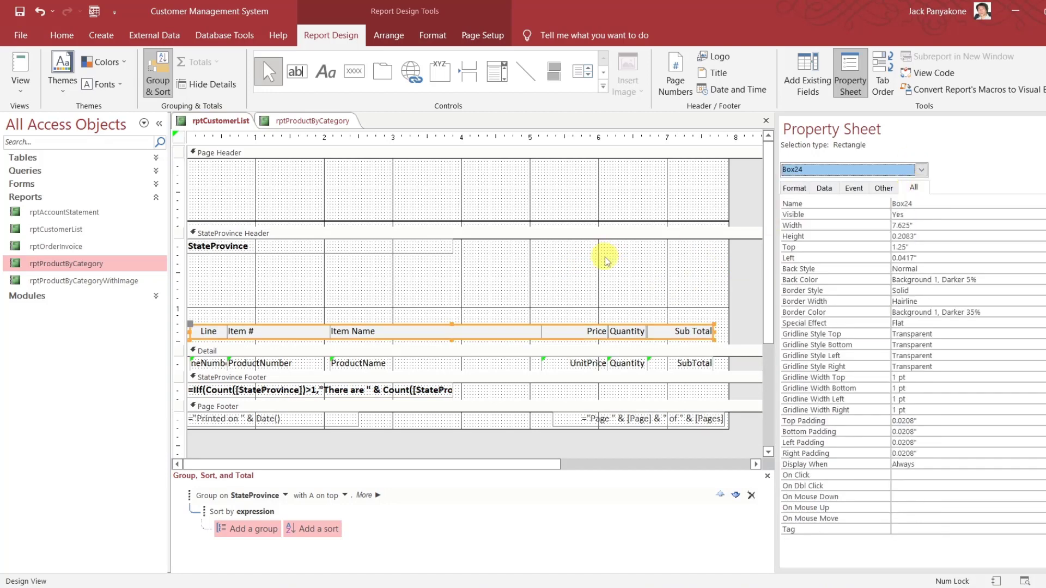
pyautogui.moveTo(526, 324); pyautogui.dragTo(518, 259)
# Increase the StateProvince header section's height to about 1.875" and make the Detail section taller.
pyautogui.click(511, 289)
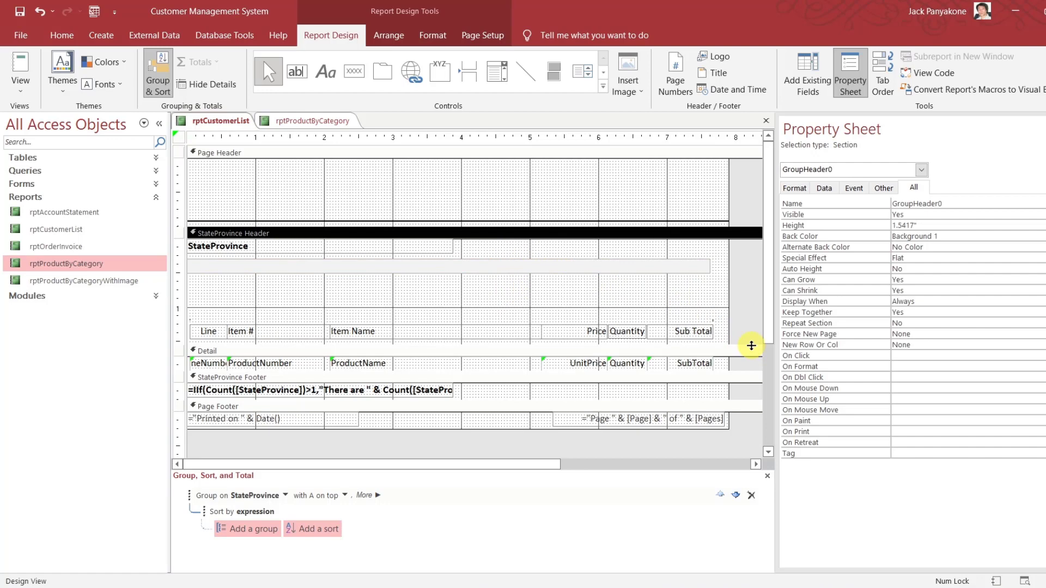
pyautogui.moveTo(751, 346); pyautogui.dragTo(753, 369)
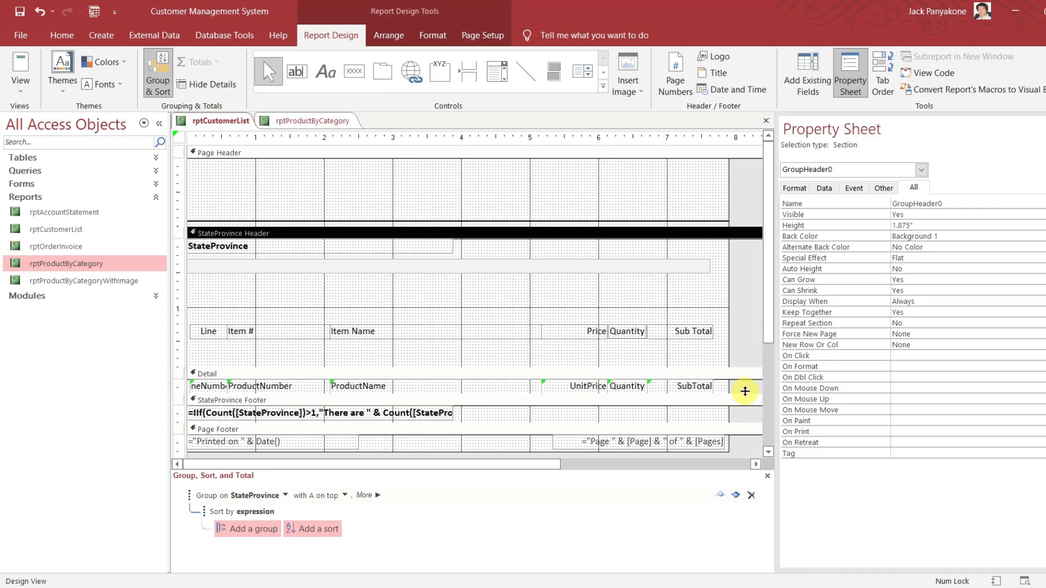
pyautogui.moveTo(745, 391); pyautogui.dragTo(743, 415)
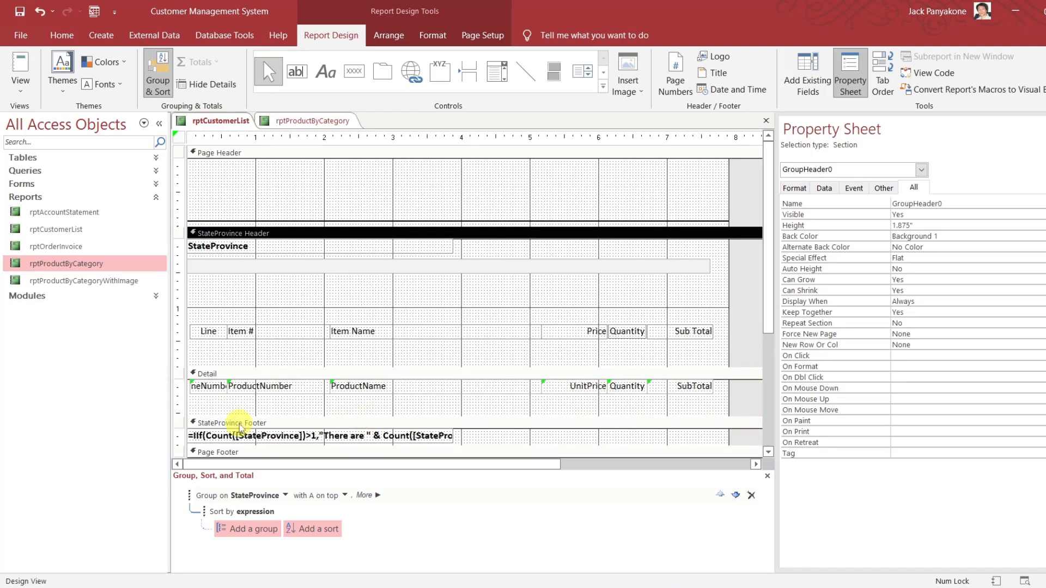
# Set the control source of the LineNumber text box in the Detail section to =[CurrentRecord].
pyautogui.click(201, 390)
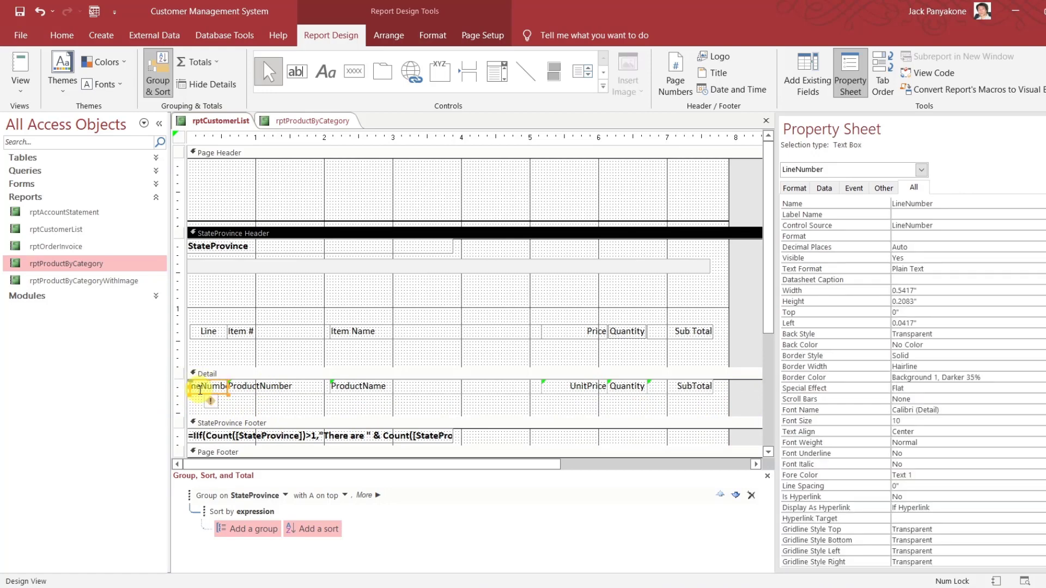
pyautogui.click(961, 226)
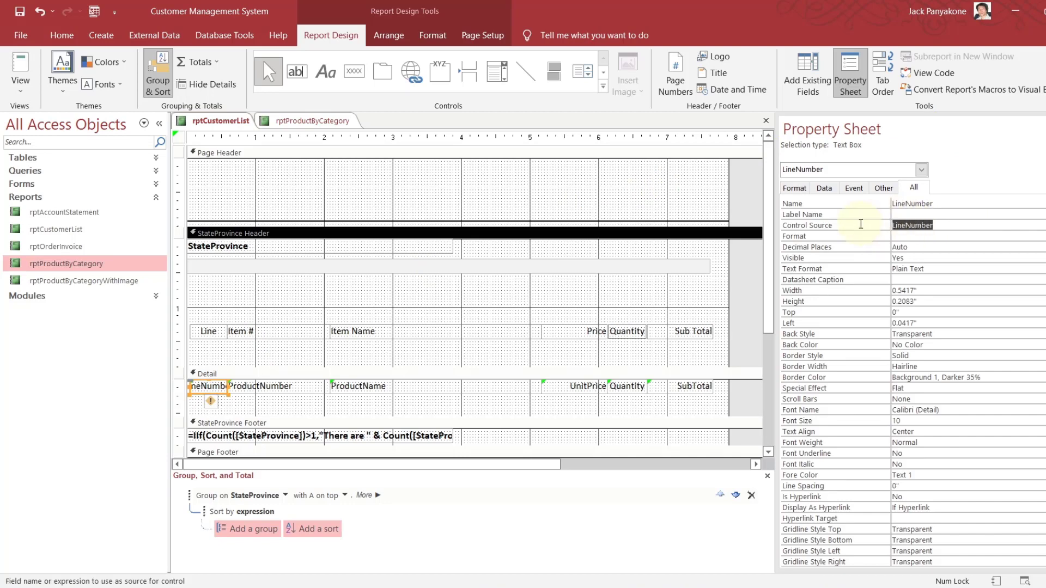
pyautogui.write('=curr')
pyautogui.press('Tab')
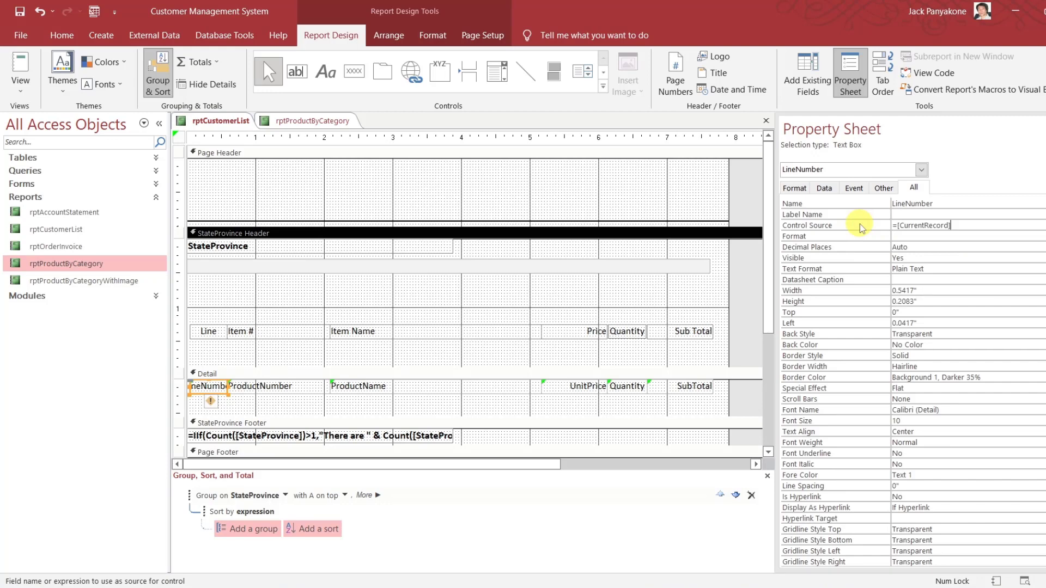
pyautogui.press('Up')
pyautogui.press('Up')
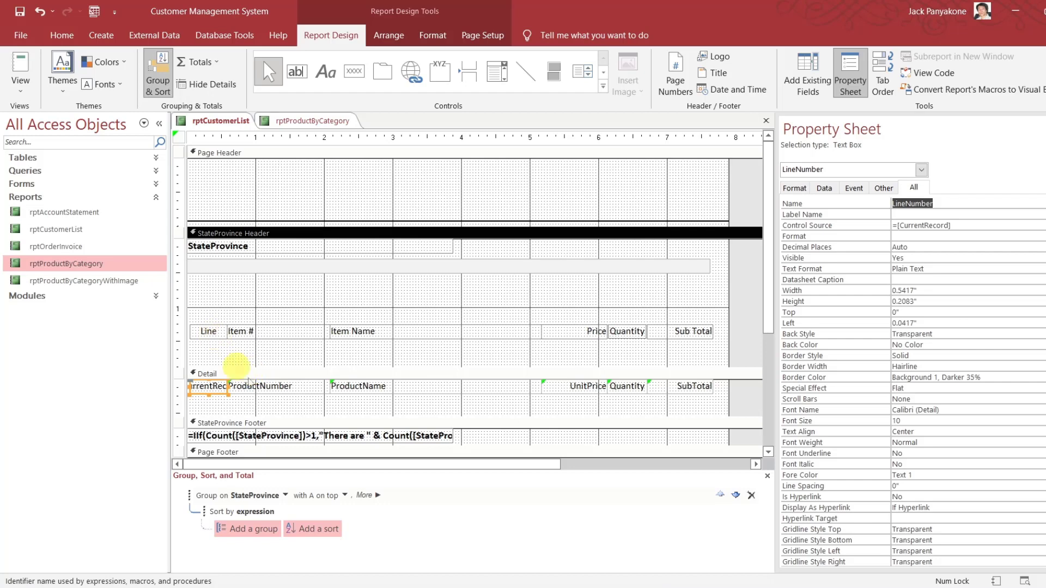
# Bind the ProductNumber text box in the Detail section to the CustomerNumber field and rename the control CustomerNumber.
pyautogui.click(271, 387)
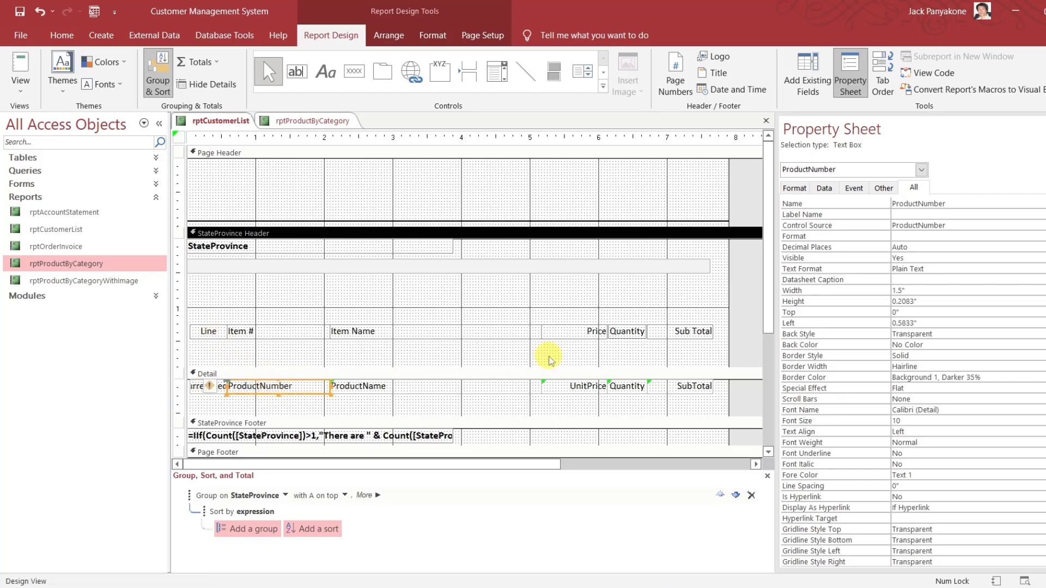
pyautogui.click(966, 225)
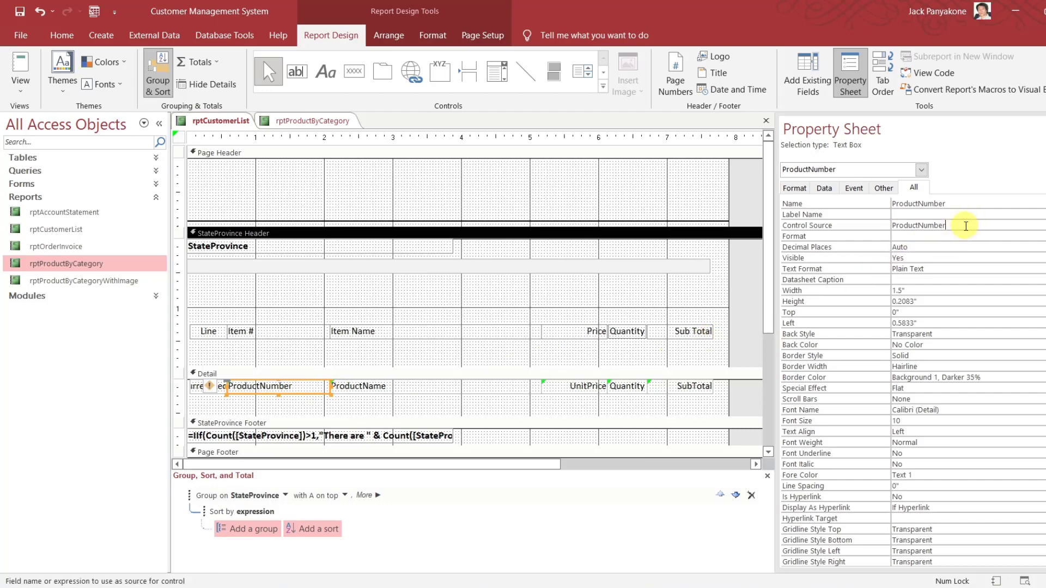
pyautogui.click(1041, 225)
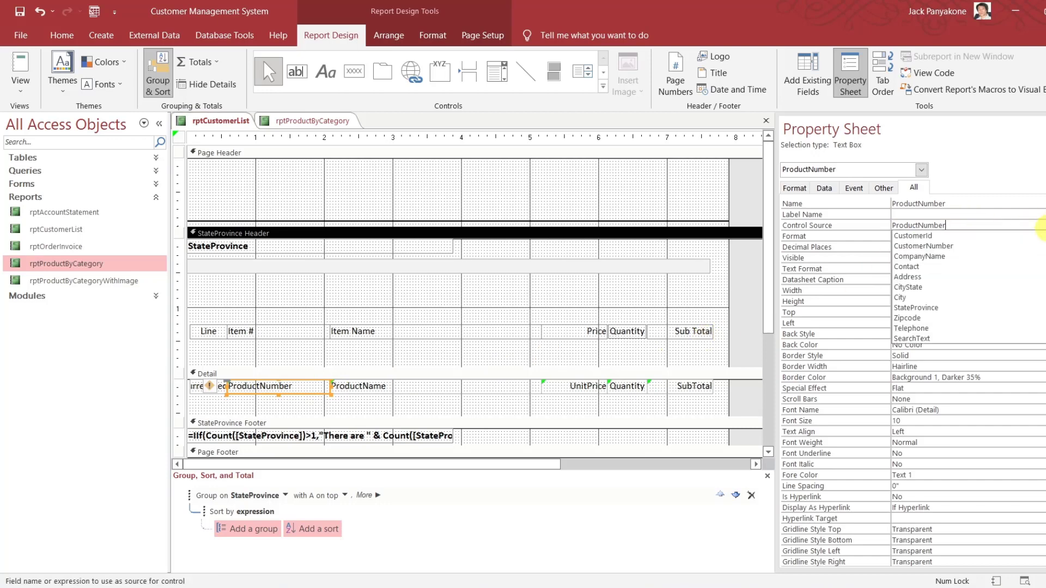
pyautogui.click(1025, 246)
pyautogui.hotkey('ctrl', 'c')
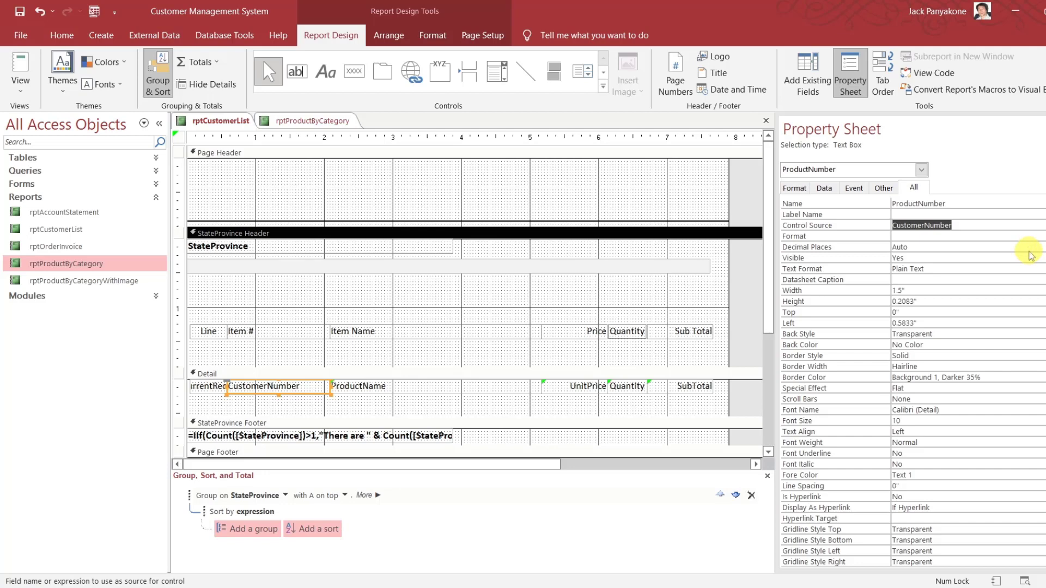
pyautogui.press('Up')
pyautogui.press('Up')
pyautogui.hotkey('ctrl', 'v')
pyautogui.press('Return')
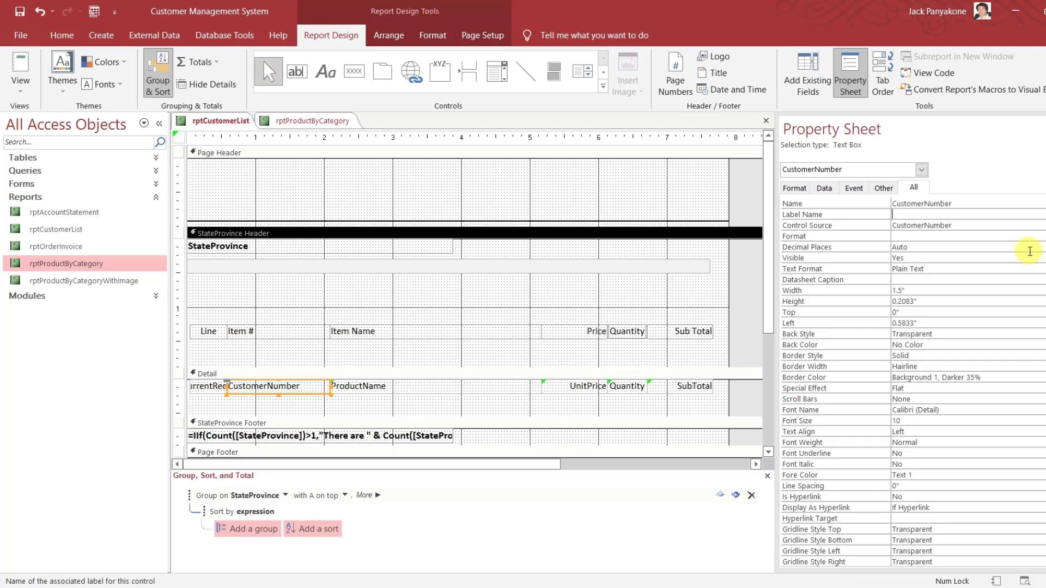
# Bind the ProductName text box in the Detail section to the CompanyName field and rename the control CompanyName.
pyautogui.click(427, 385)
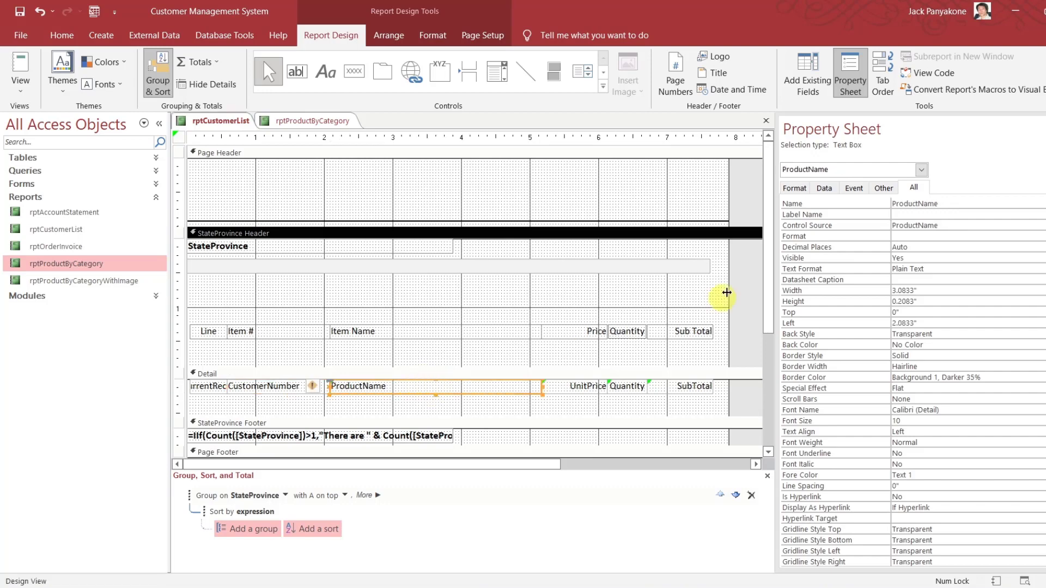
pyautogui.click(988, 225)
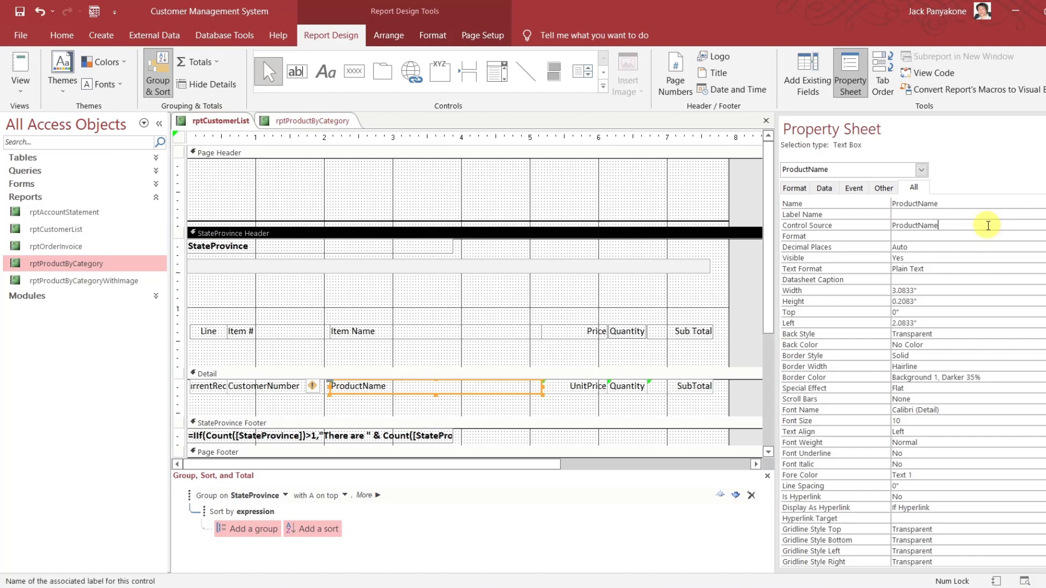
pyautogui.click(1042, 225)
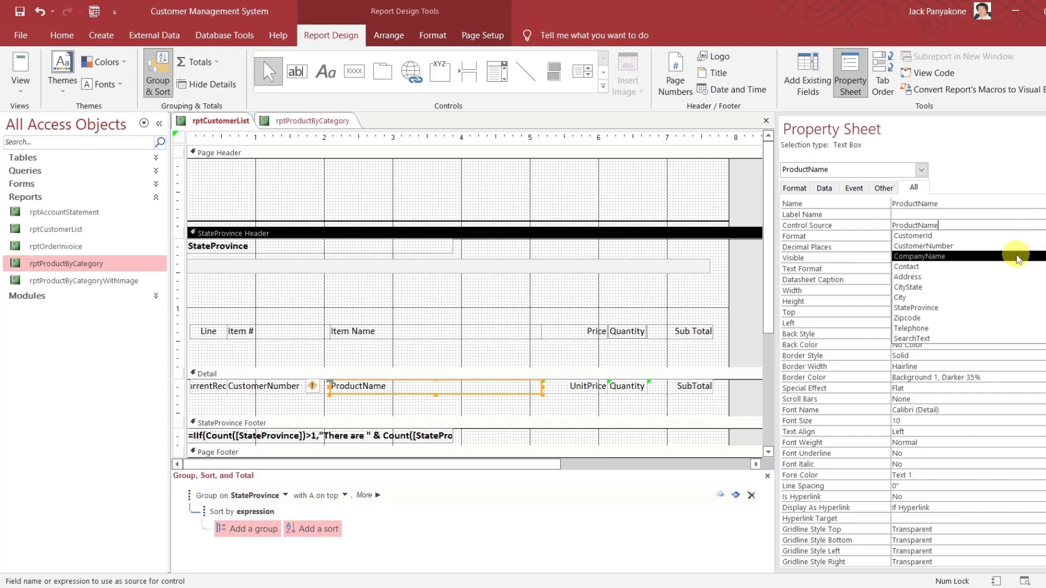
pyautogui.click(1017, 256)
pyautogui.hotkey('ctrl', 'c')
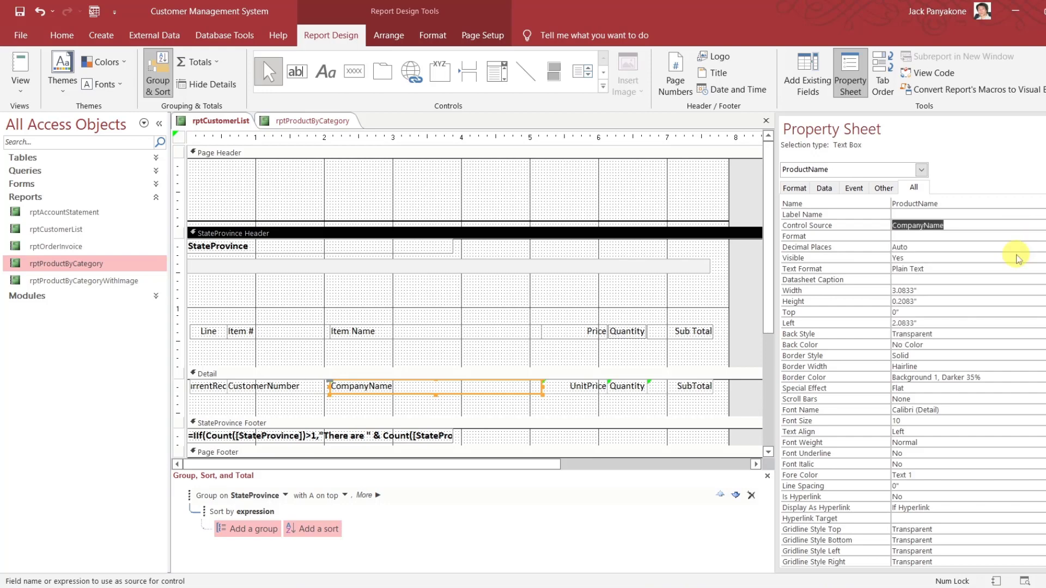
pyautogui.press('Up')
pyautogui.hotkey('ctrl', 'v')
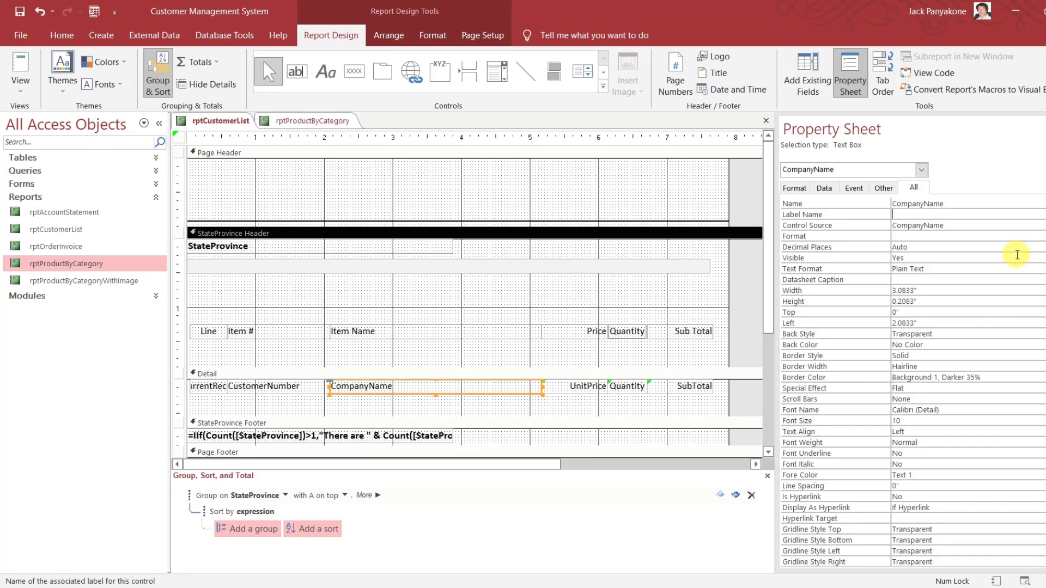
# Narrow the Item Name label and the CompanyName text box together by pulling in their right edges.
pyautogui.click(517, 329)
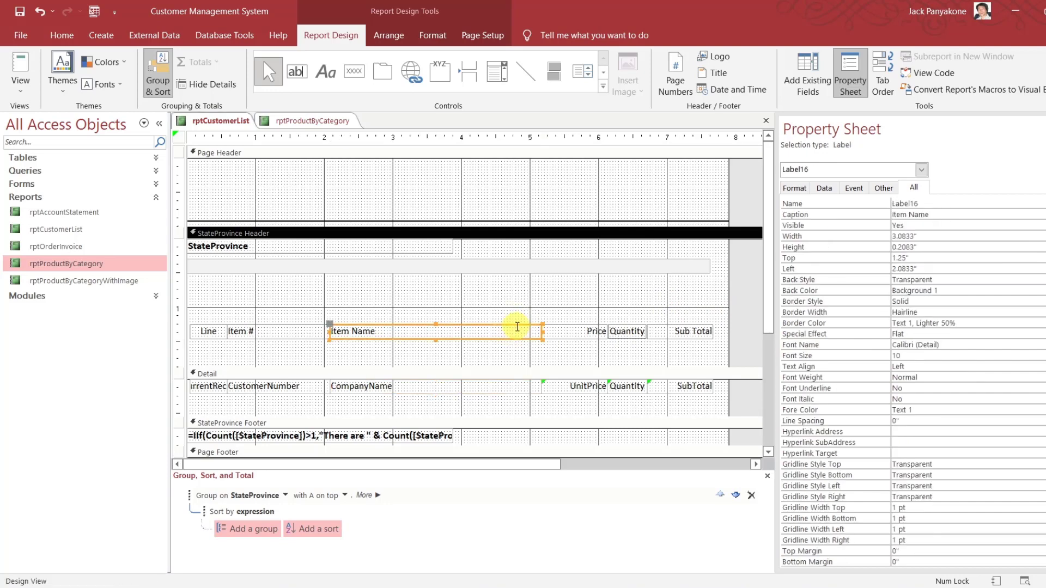
pyautogui.keyDown('shift'); pyautogui.click(442, 388); pyautogui.keyUp('shift')
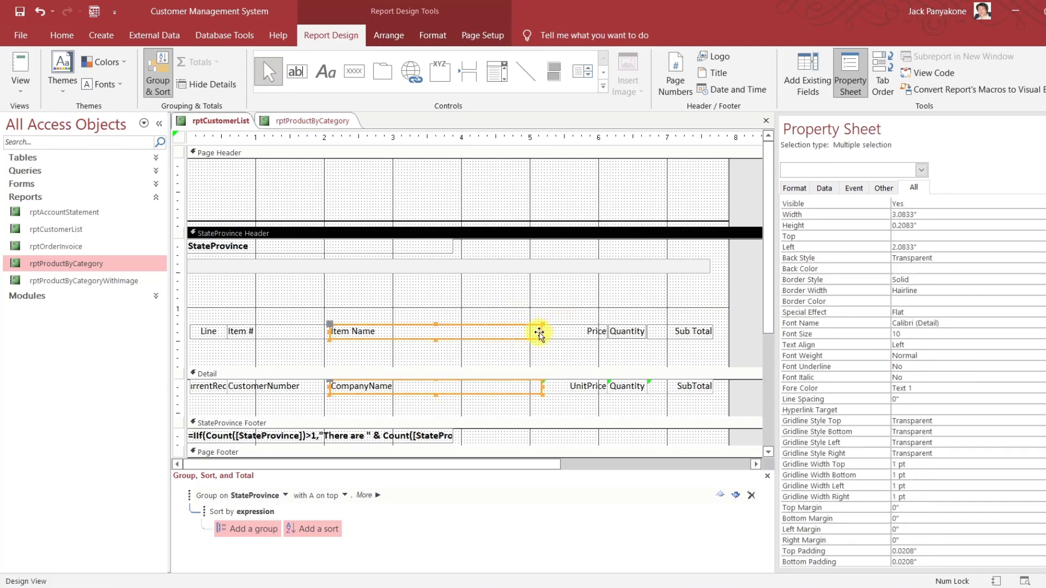
pyautogui.moveTo(543, 333); pyautogui.dragTo(480, 334)
pyautogui.click(511, 357)
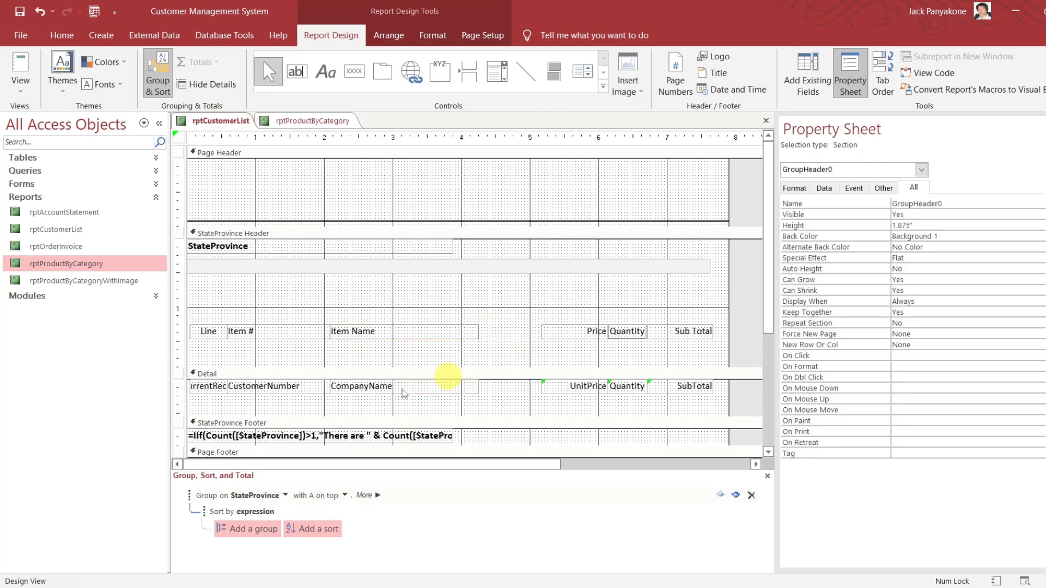
# Narrow the Item # label and the CustomerNumber text box together to a width of about 1.125".
pyautogui.click(282, 384)
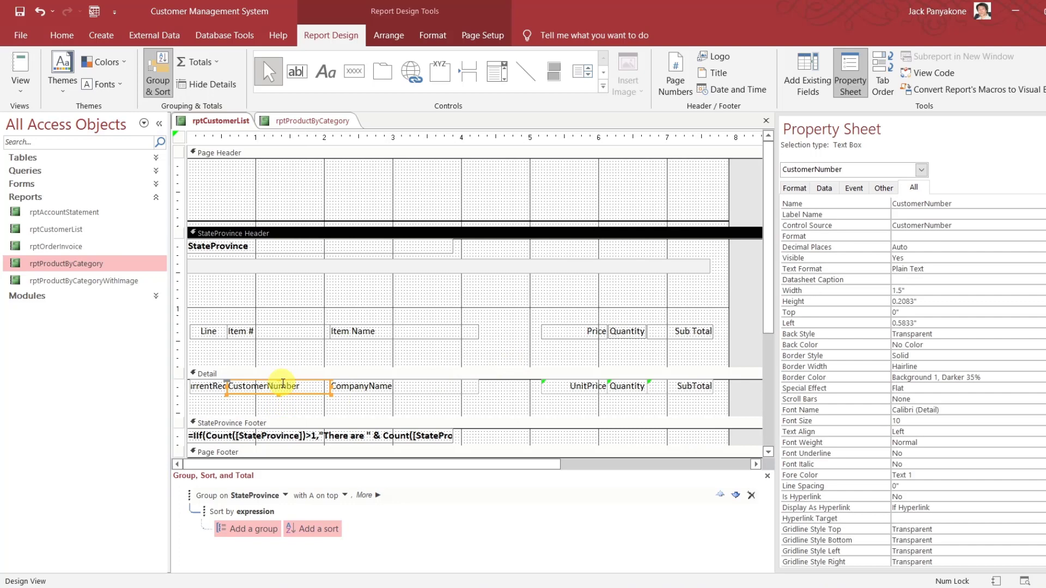
pyautogui.keyDown('shift'); pyautogui.click(280, 329); pyautogui.keyUp('shift')
pyautogui.moveTo(329, 330); pyautogui.dragTo(304, 330)
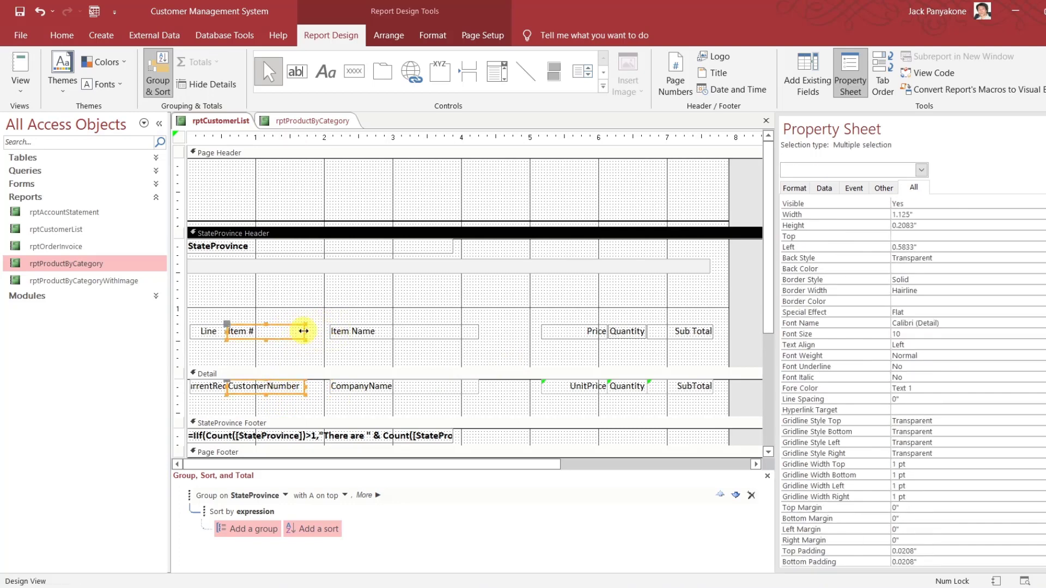
pyautogui.click(321, 324)
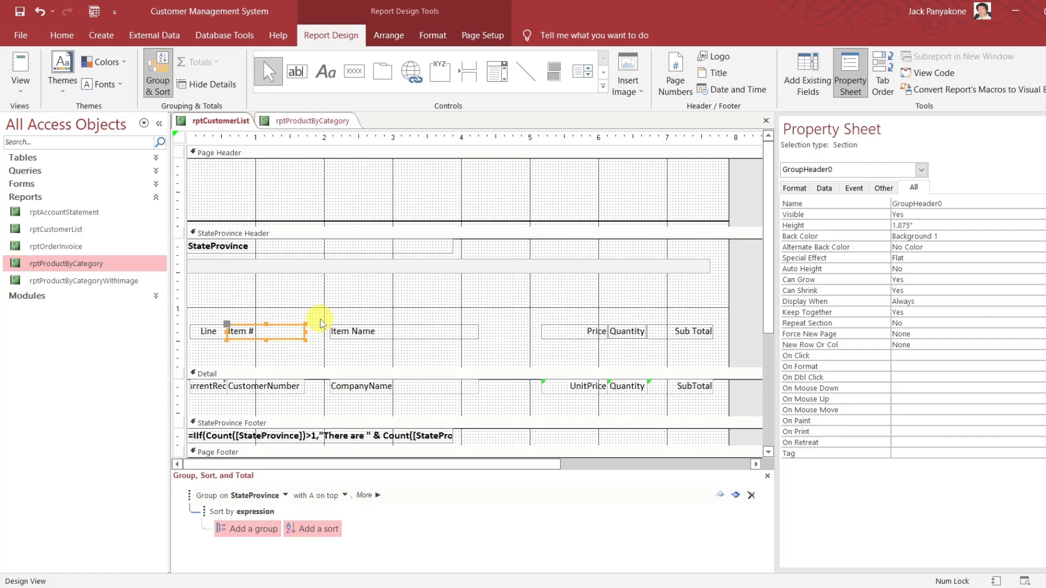
# Narrow the Line label and the LineNumber text box below it to a width of about 0.375".
pyautogui.click(208, 331)
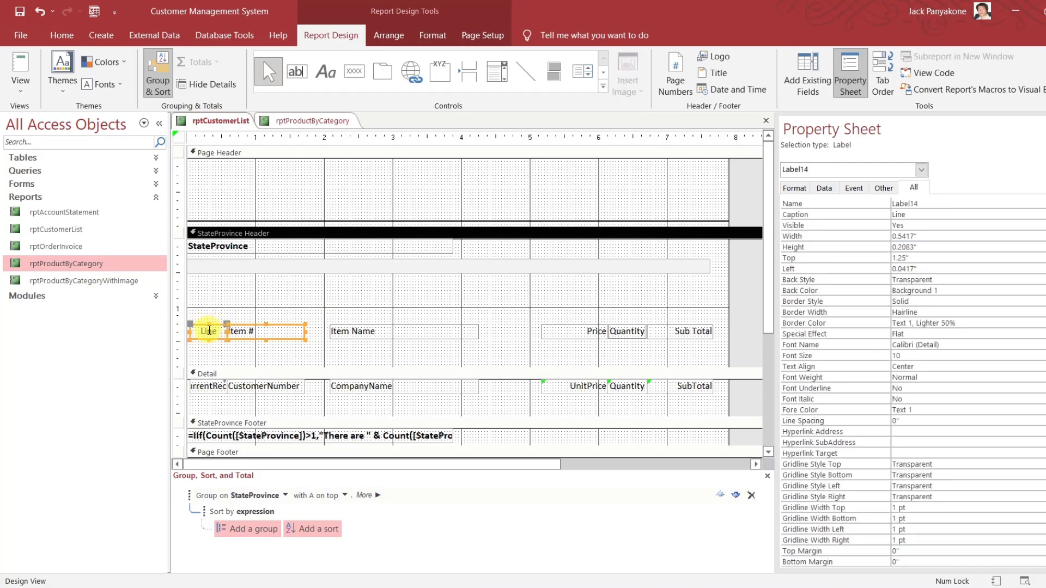
pyautogui.keyDown('shift'); pyautogui.click(209, 390); pyautogui.keyUp('shift')
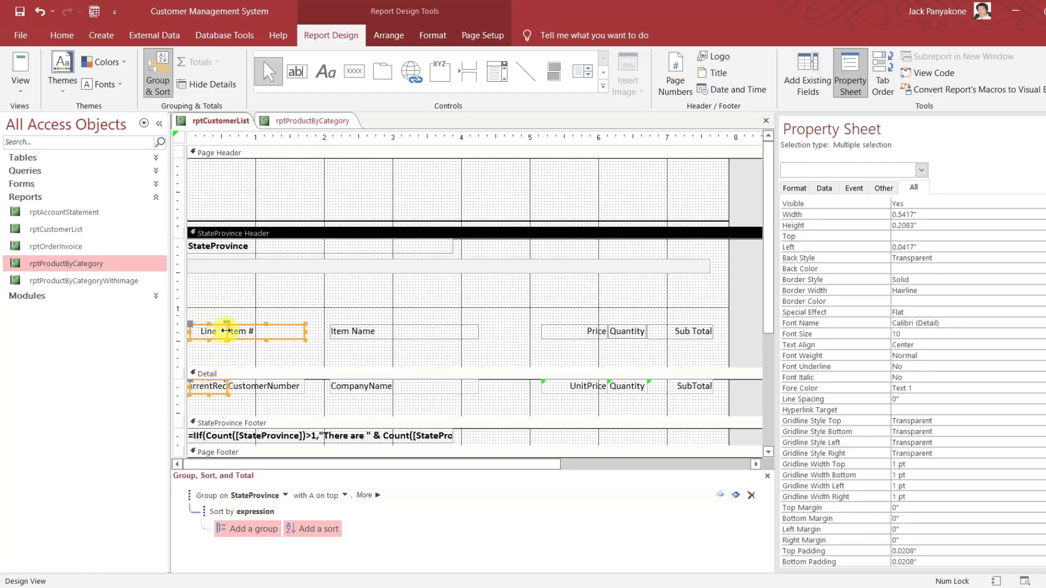
pyautogui.moveTo(227, 331); pyautogui.dragTo(218, 332)
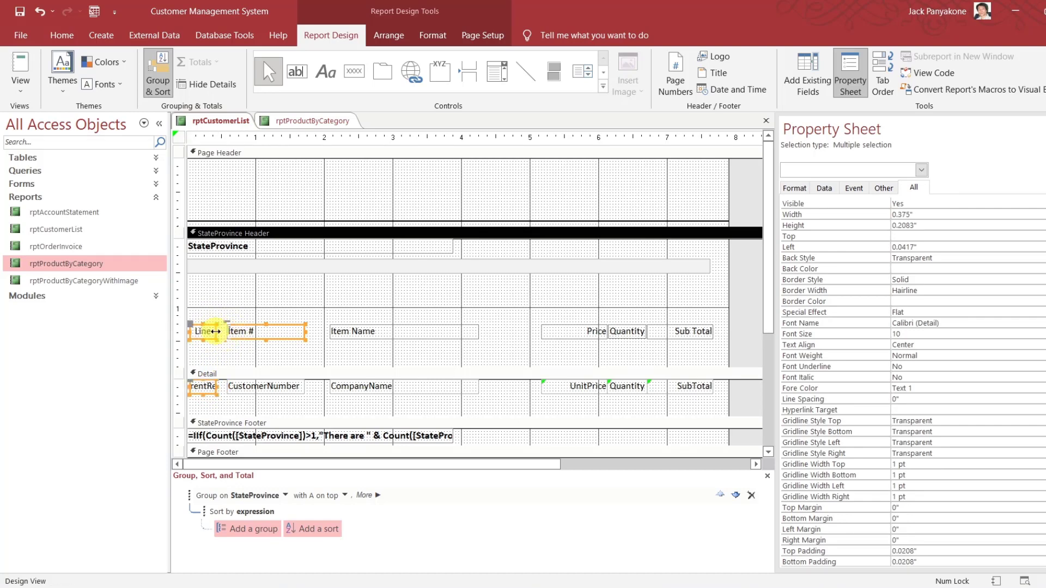
pyautogui.click(234, 357)
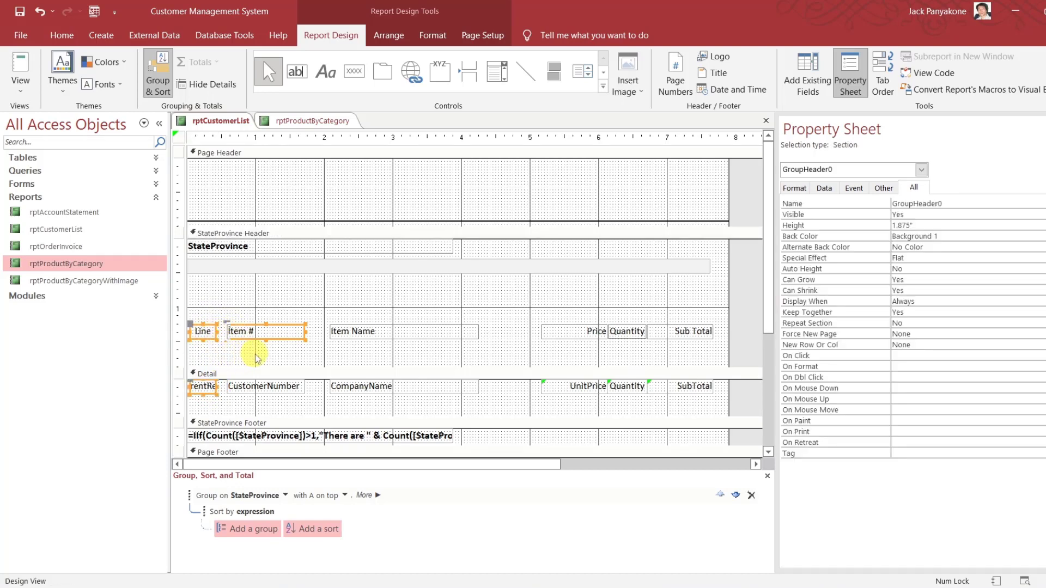
pyautogui.click(754, 339)
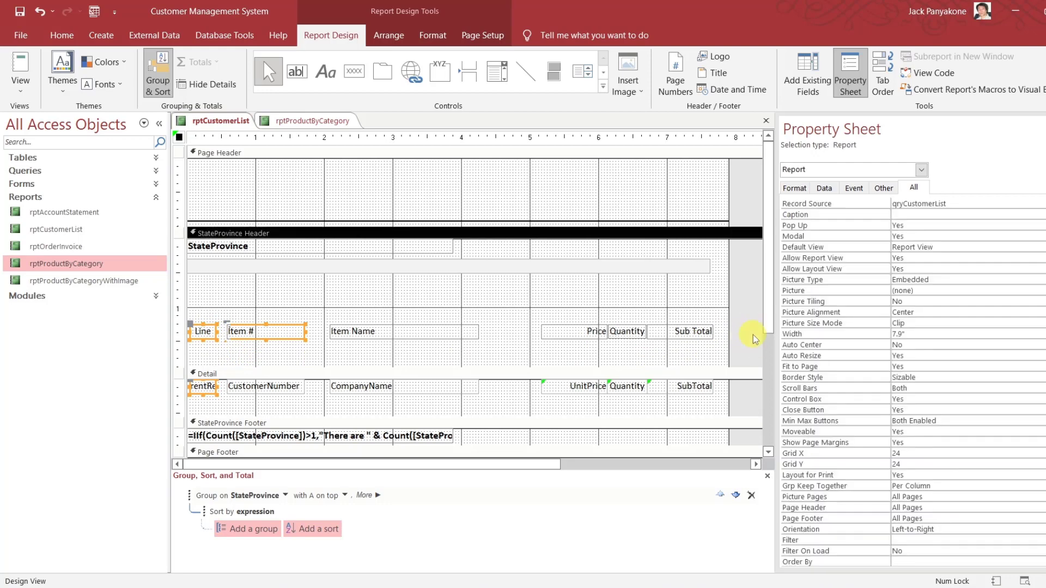
# Shift the Item # label and the CustomerNumber text box together leftward against the Line column, to a left position of about 0.4167".
pyautogui.click(297, 389)
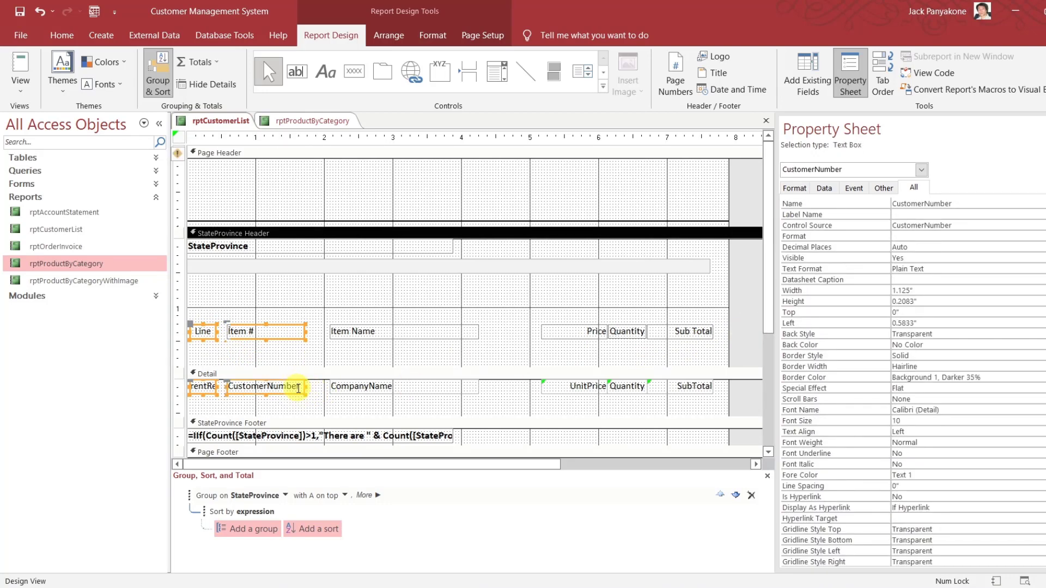
pyautogui.keyDown('shift'); pyautogui.click(286, 337); pyautogui.keyUp('shift')
pyautogui.press('Left')
pyautogui.press('Left')
pyautogui.press('Left')
pyautogui.press('Left')
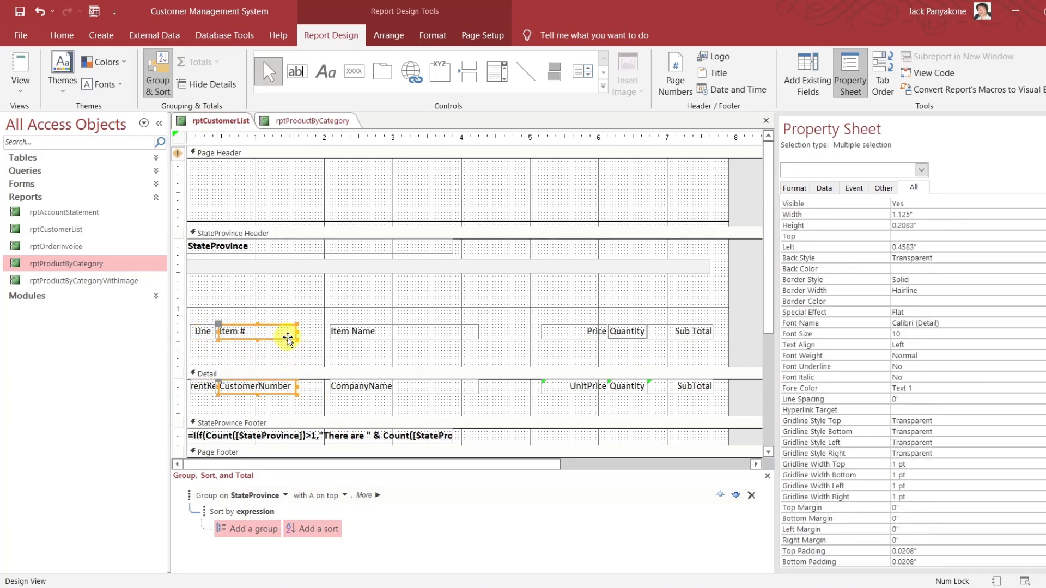
pyautogui.click(744, 352)
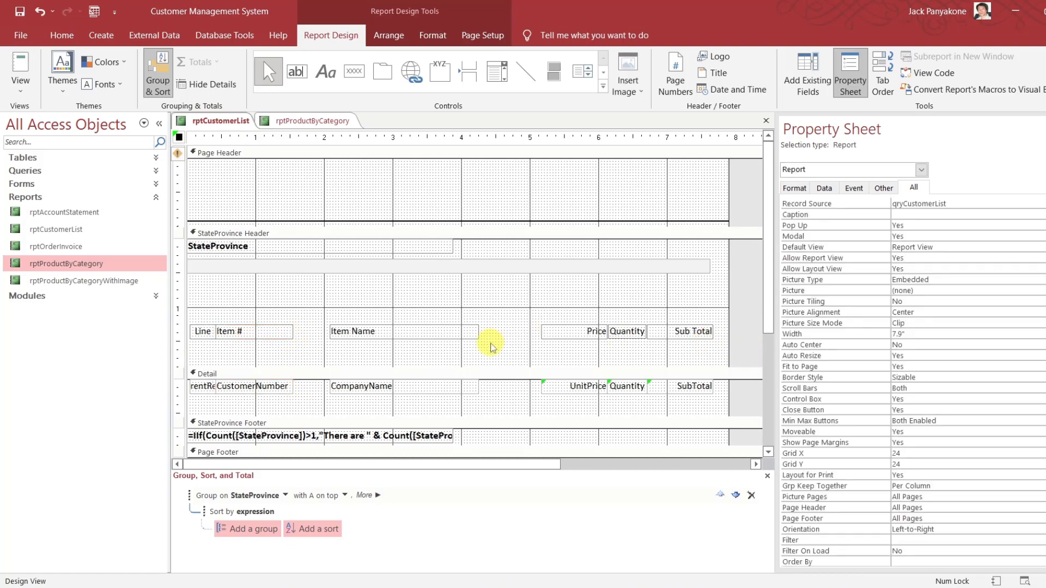
# Move the Item Name label and the CompanyName text box together leftward so they start where the Item # column ends.
pyautogui.click(438, 388)
pyautogui.keyDown('shift'); pyautogui.click(431, 333); pyautogui.keyUp('shift')
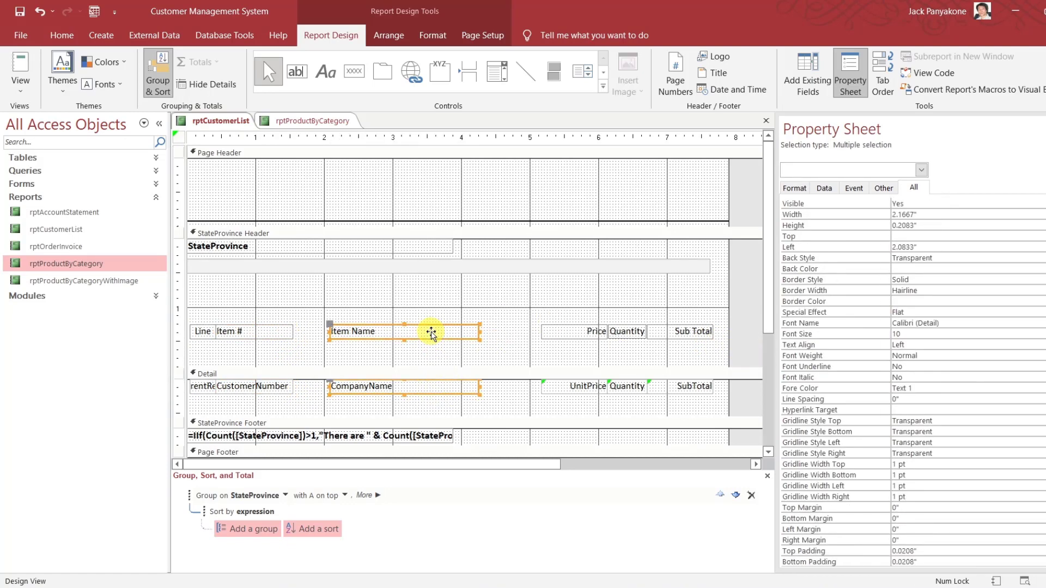
pyautogui.moveTo(431, 334); pyautogui.dragTo(397, 335)
pyautogui.click(743, 338)
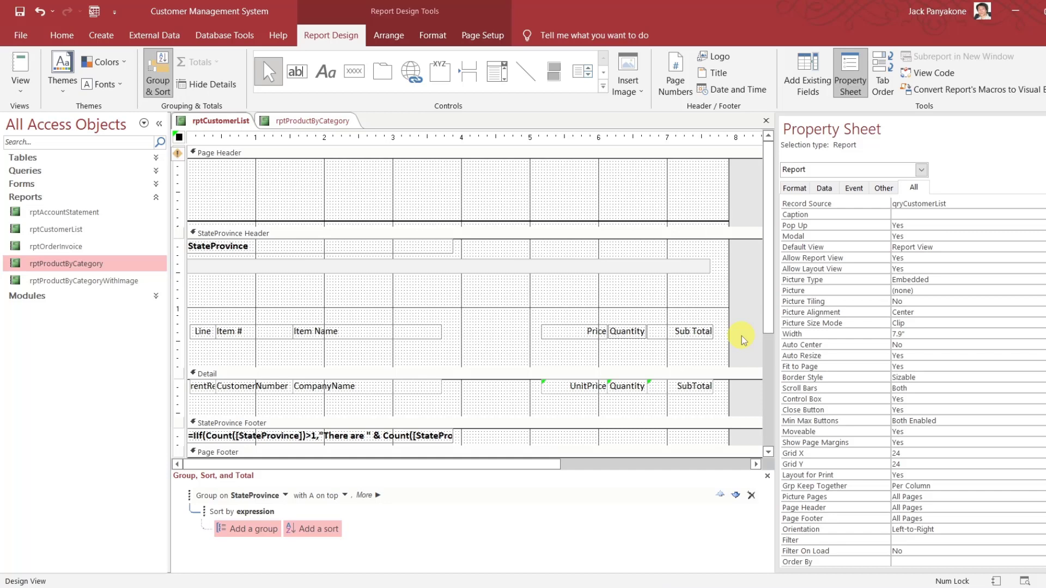
# Move the Price label and UnitPrice text box leftward against the Item Name column and widen both to about 1.9167".
pyautogui.click(555, 389)
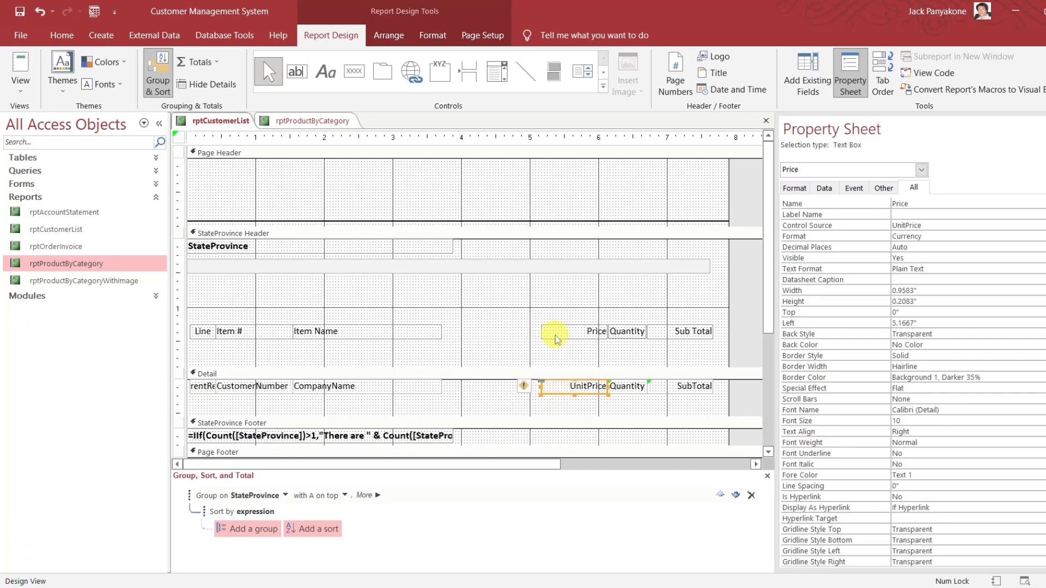
pyautogui.keyDown('shift'); pyautogui.click(553, 331); pyautogui.keyUp('shift')
pyautogui.moveTo(553, 331)
pyautogui.mouseDown()
pyautogui.moveTo(456, 340)
pyautogui.moveTo(573, 331)
pyautogui.mouseUp()
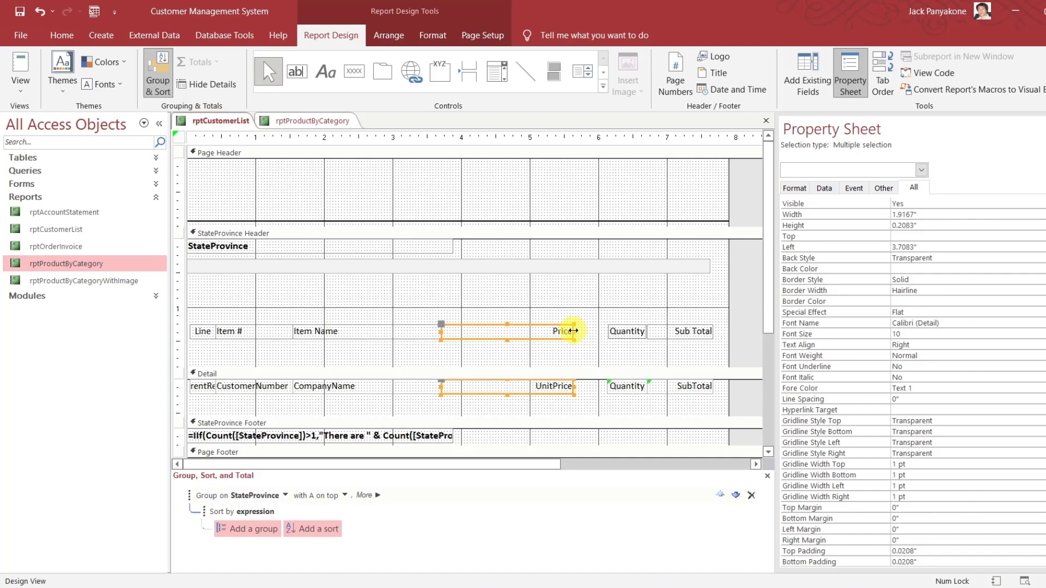
pyautogui.click(741, 313)
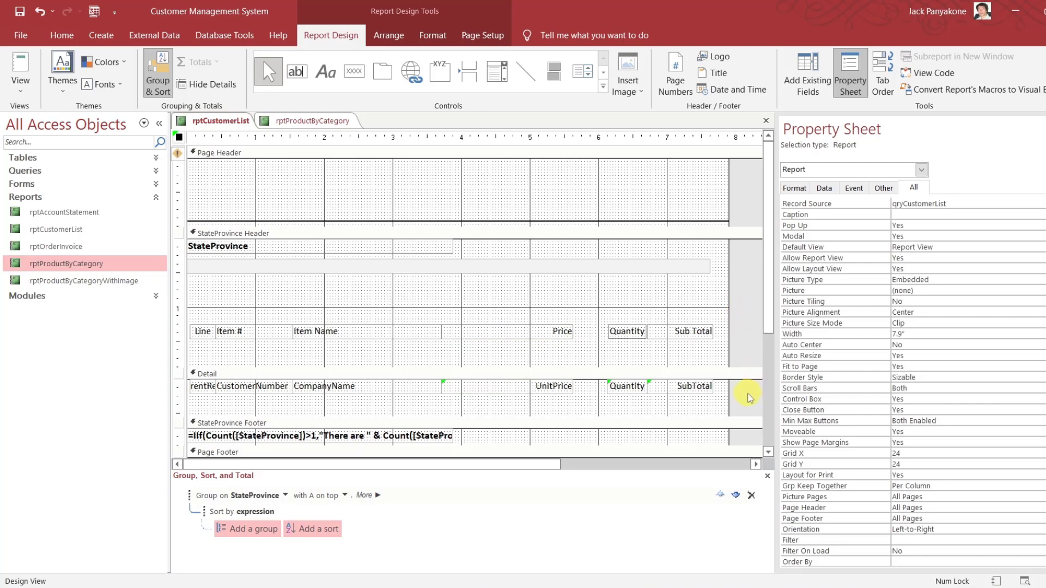
# Set the font size of all column heading labels and Detail section text boxes to 9.
pyautogui.moveTo(748, 392); pyautogui.dragTo(196, 327)
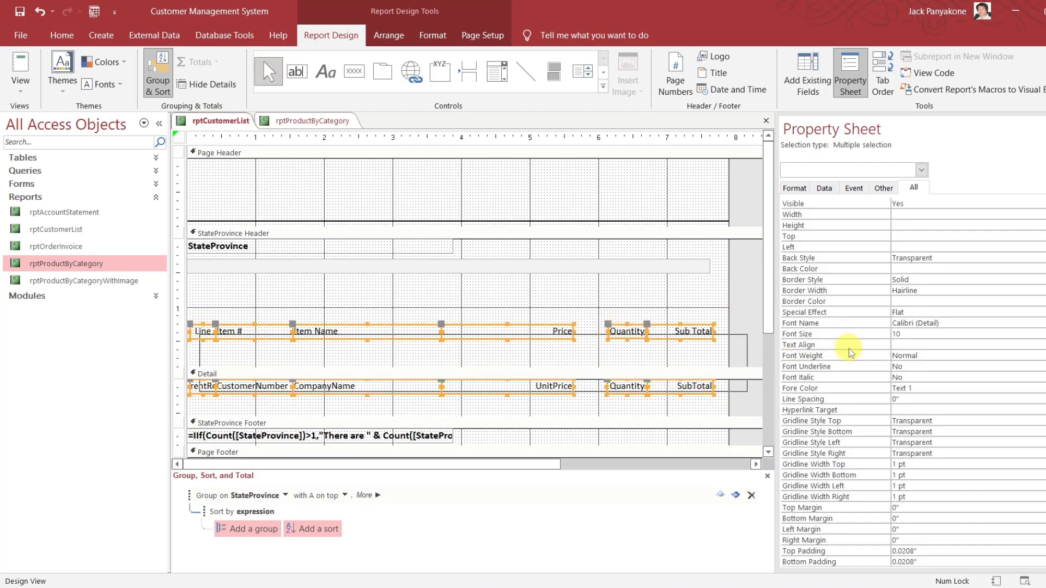
pyautogui.click(849, 329)
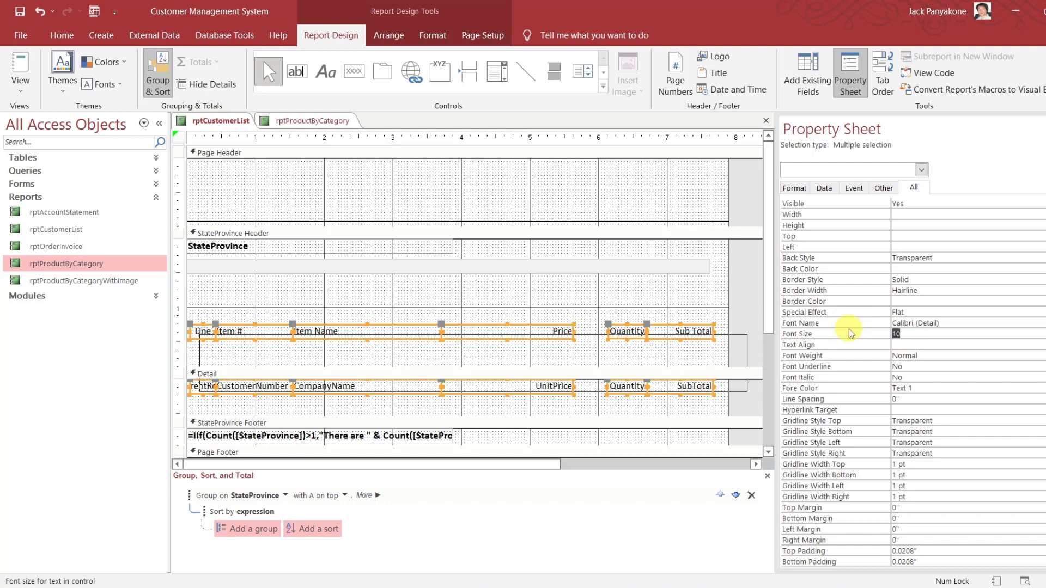
pyautogui.write('9')
pyautogui.press('Return')
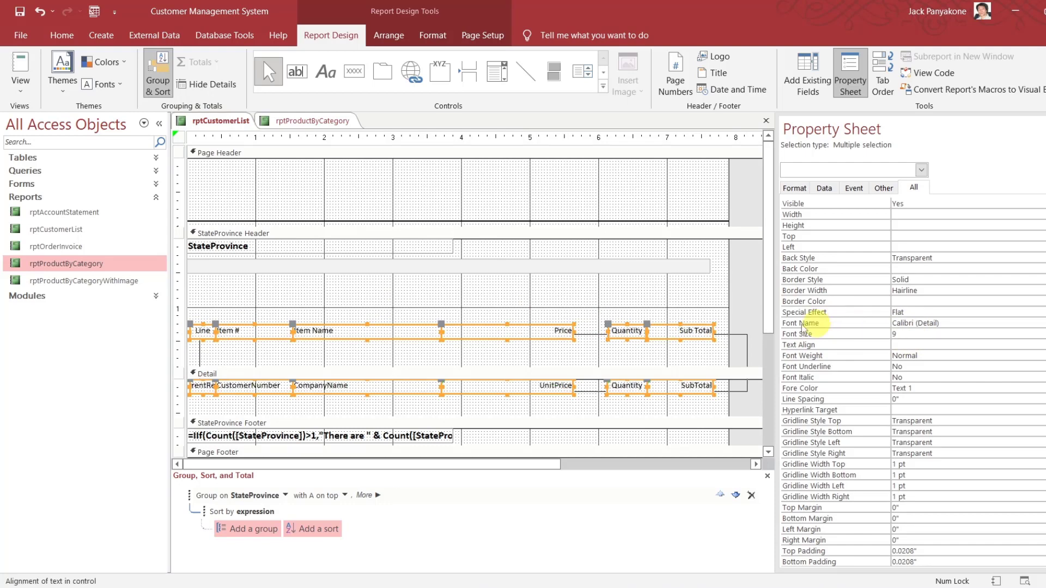
pyautogui.click(744, 301)
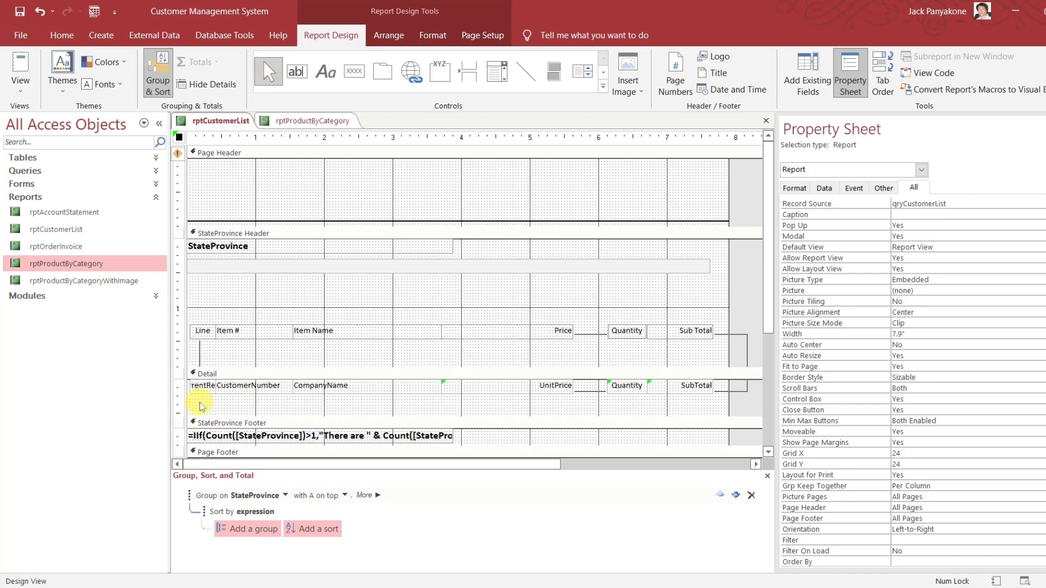
# Move the Line label and LineNumber text box to the report's left edge and narrow both to about 0.3333".
pyautogui.moveTo(202, 406); pyautogui.dragTo(189, 332)
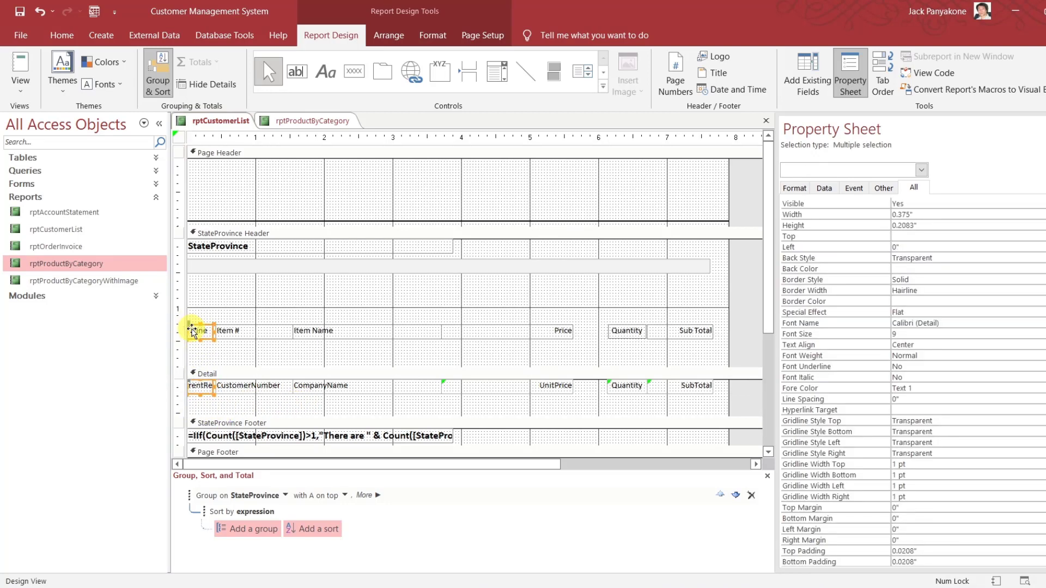
pyautogui.click(213, 331)
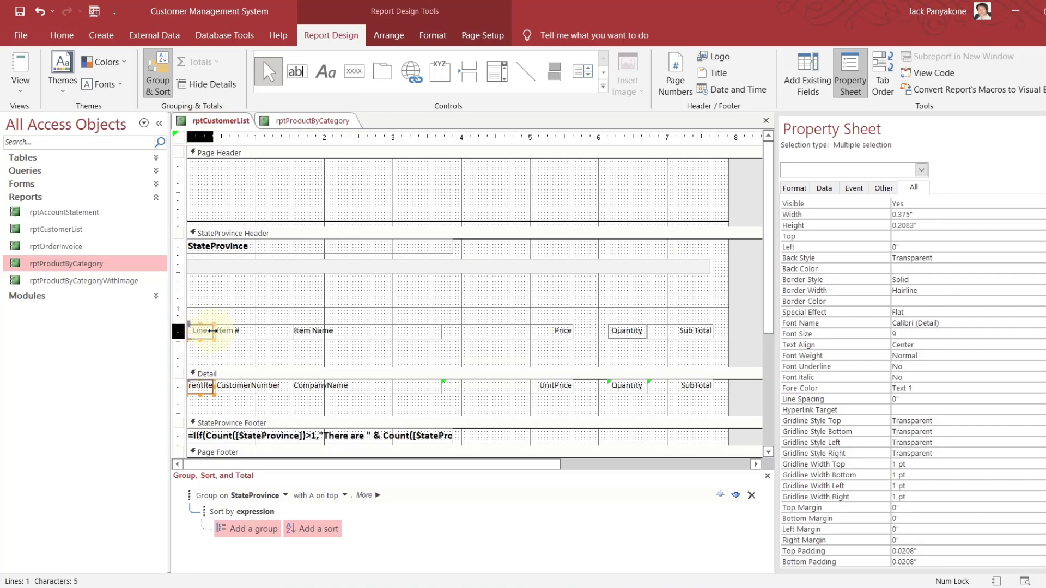
# Narrow the Item # label and the CustomerNumber text box together to a width of about 0.9583".
pyautogui.click(226, 333)
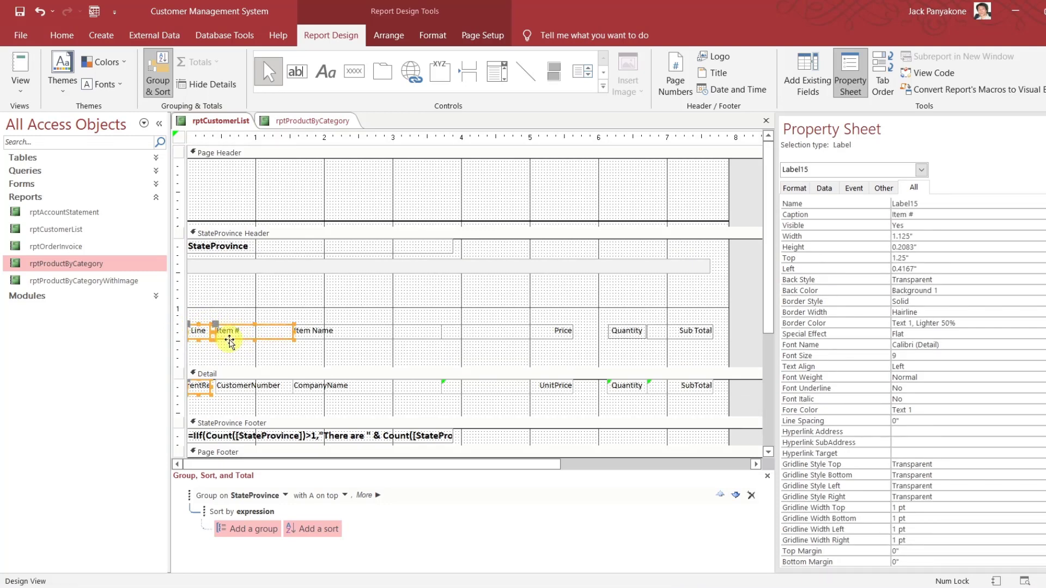
pyautogui.click(743, 346)
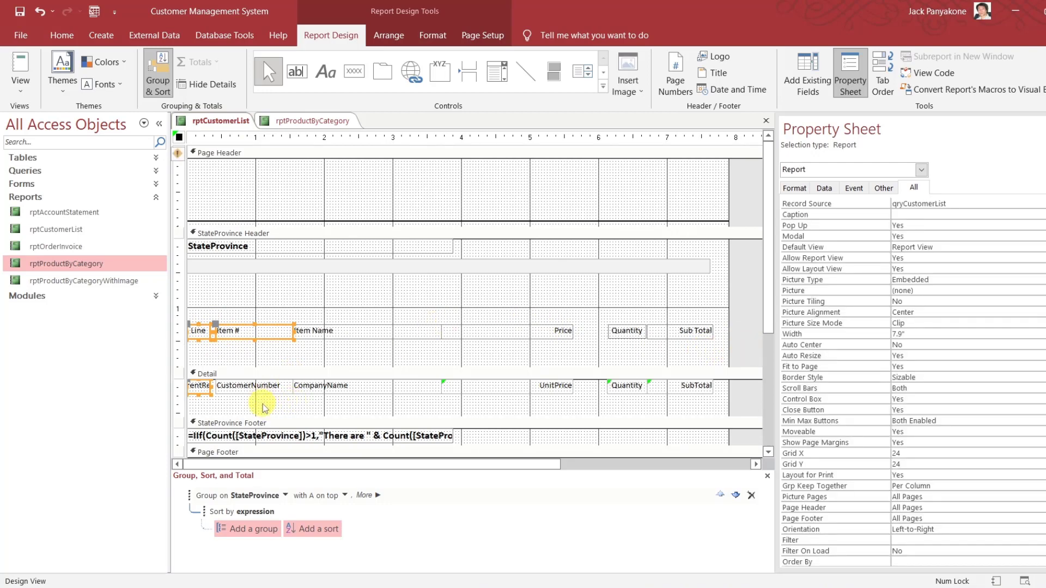
pyautogui.moveTo(263, 404); pyautogui.dragTo(281, 332)
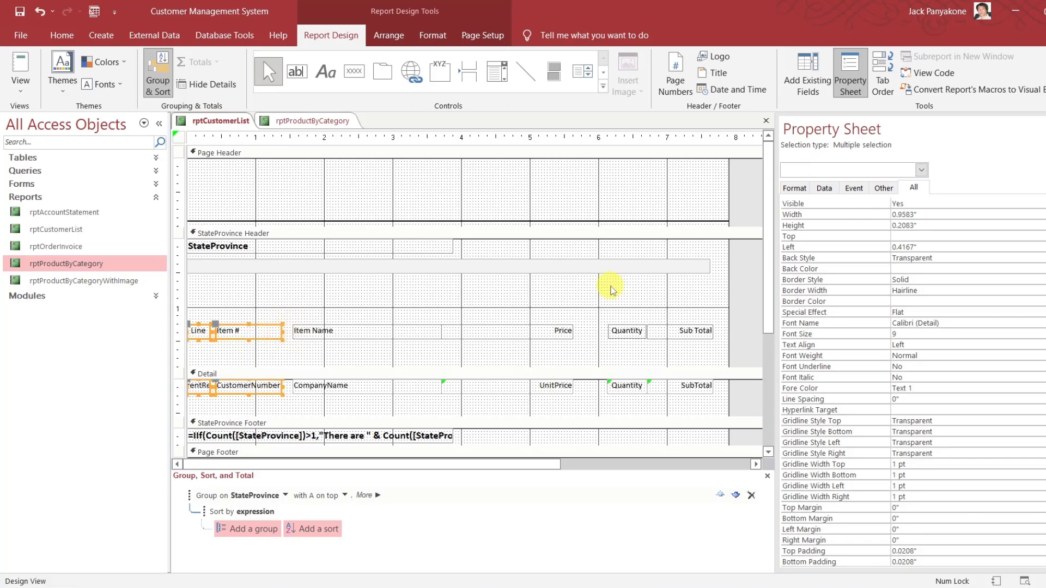
pyautogui.click(747, 317)
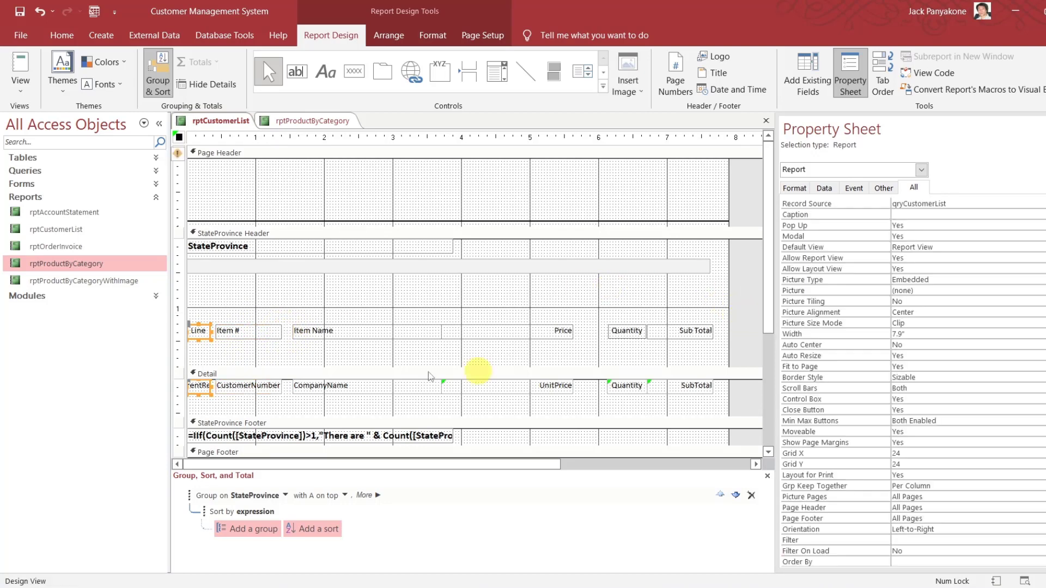
pyautogui.click(201, 388)
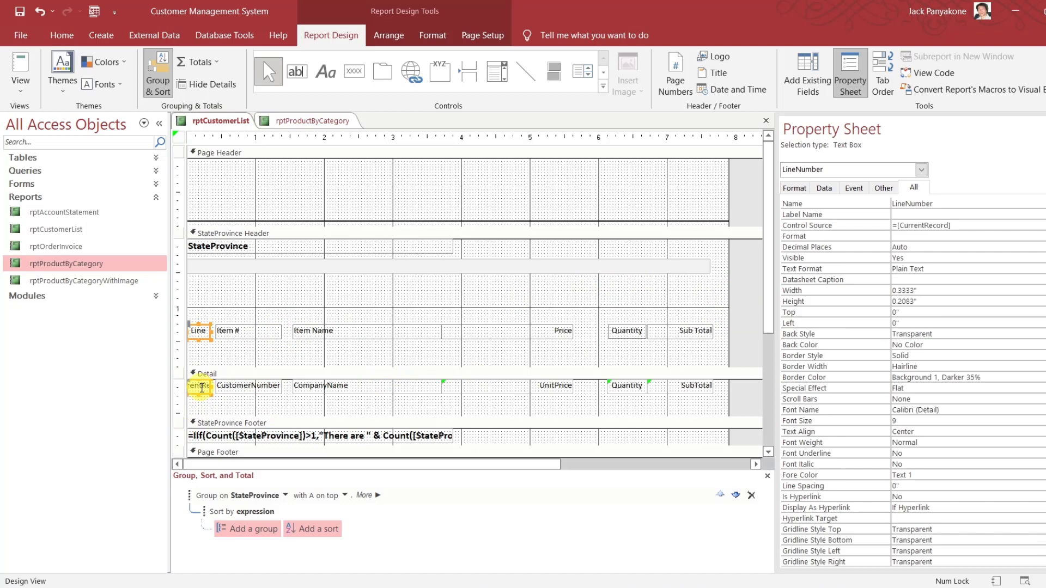
pyautogui.keyDown('shift'); pyautogui.click(199, 331); pyautogui.keyUp('shift')
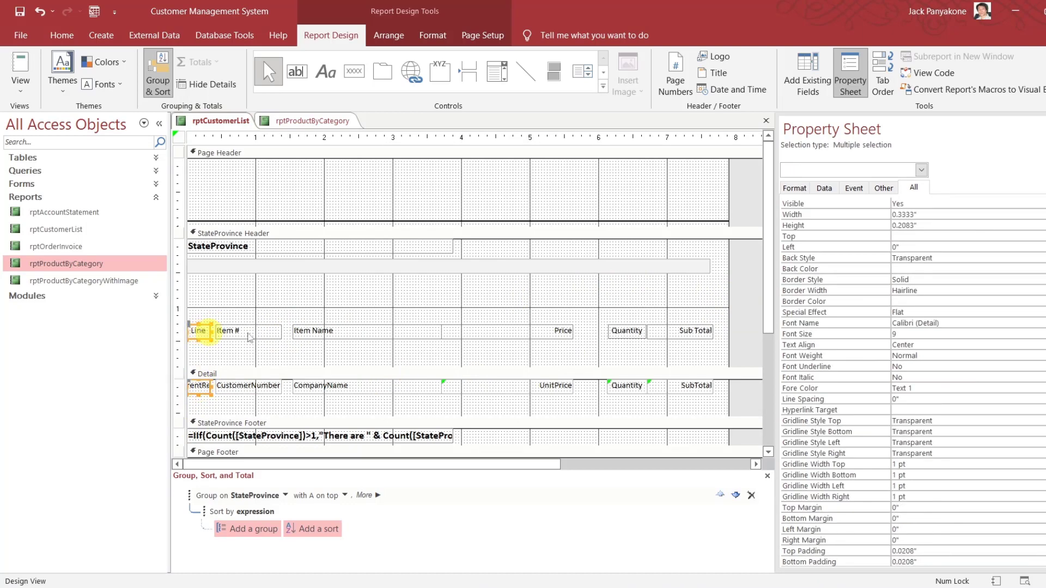
pyautogui.click(739, 354)
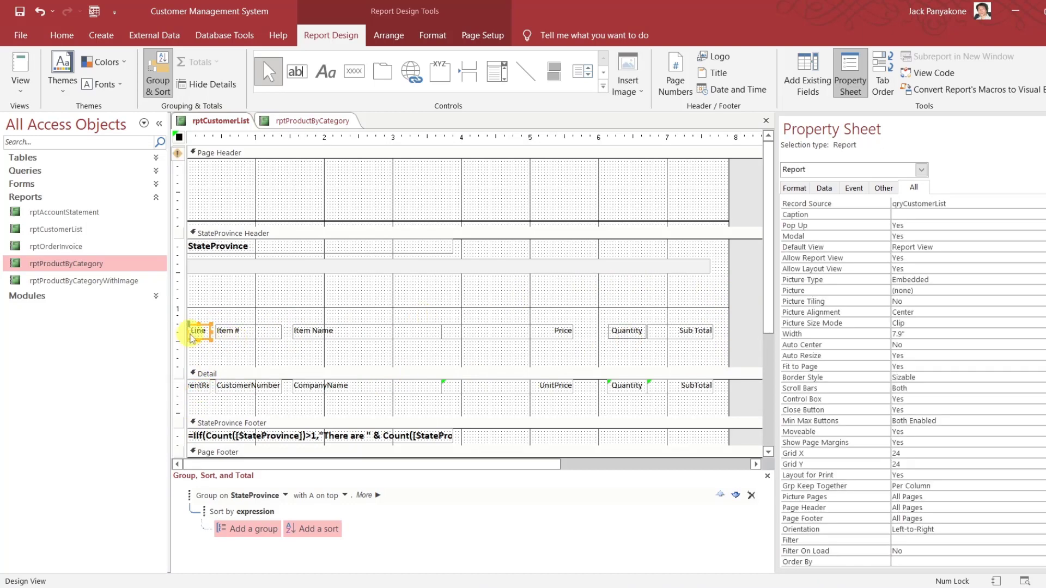
pyautogui.click(368, 335)
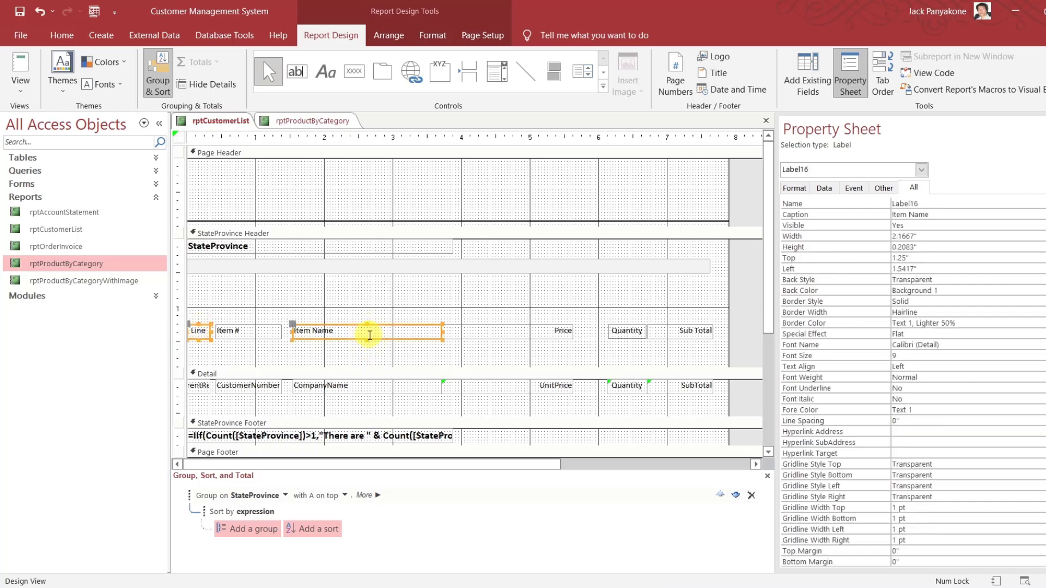
pyautogui.click(209, 335)
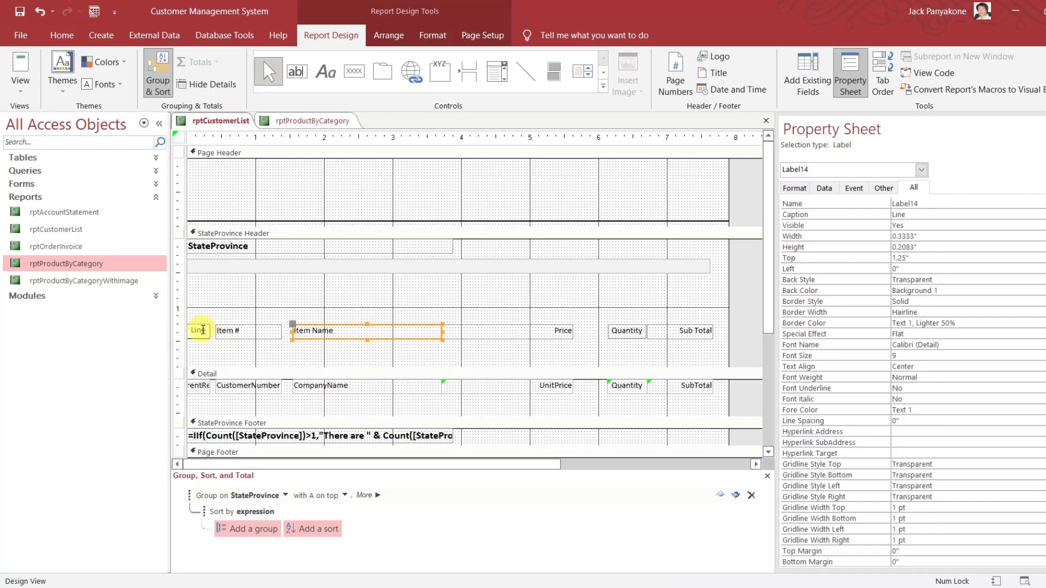
# Move the Item Name label and CompanyName text box leftward to about 1.375" and narrow both to about 1.9583".
pyautogui.click(385, 335)
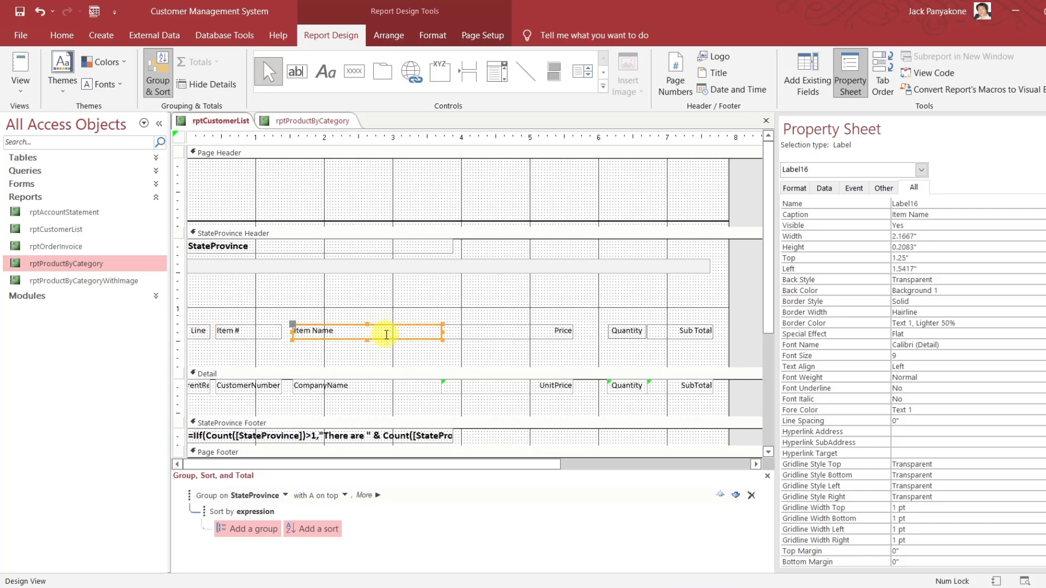
pyautogui.keyDown('shift'); pyautogui.click(376, 385); pyautogui.keyUp('shift')
pyautogui.moveTo(412, 327)
pyautogui.mouseDown()
pyautogui.moveTo(399, 332)
pyautogui.moveTo(428, 331)
pyautogui.moveTo(417, 332)
pyautogui.mouseUp()
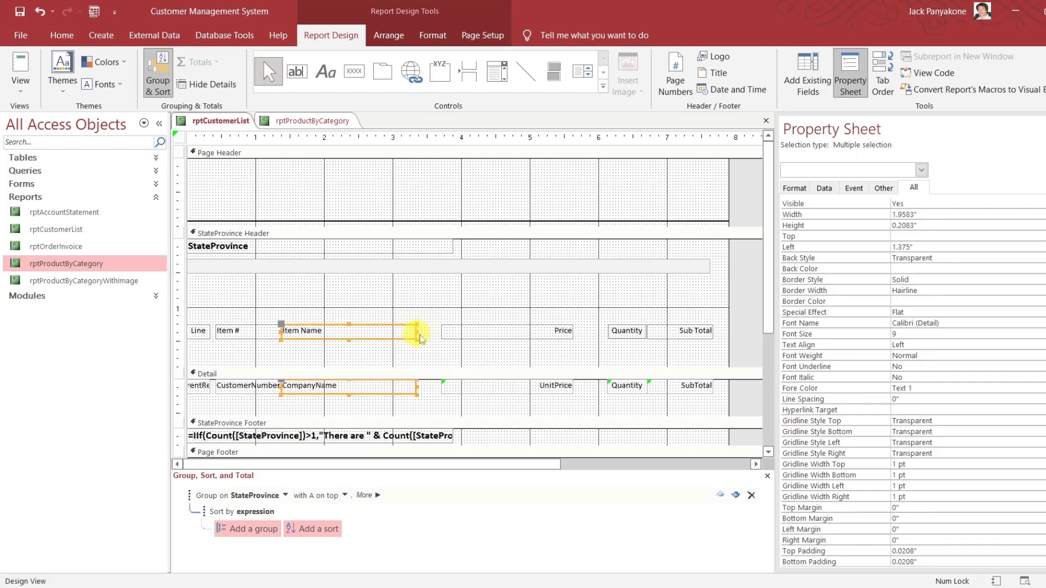
pyautogui.click(746, 344)
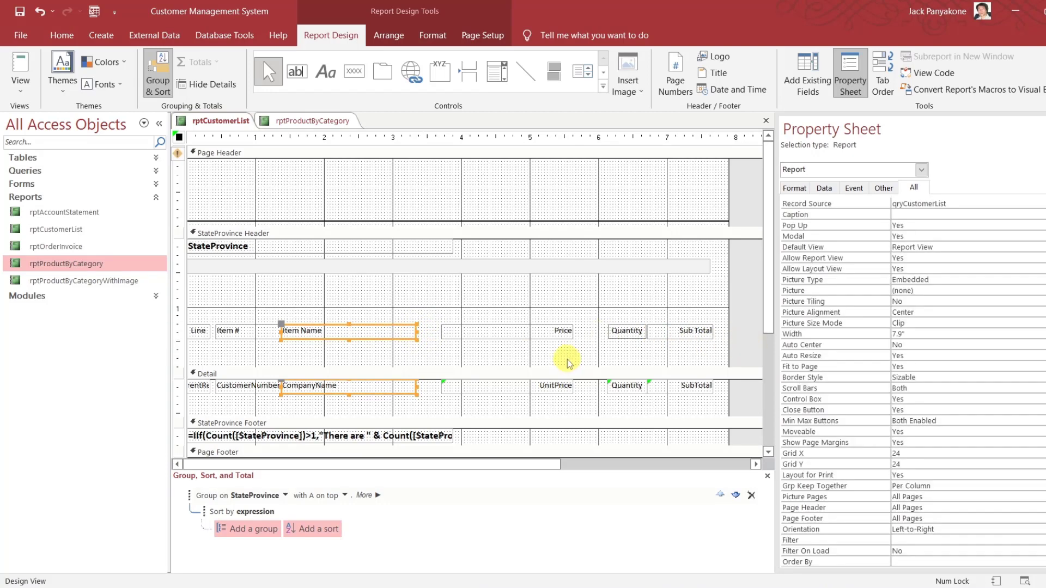
# Move the Price label and the UnitPrice text box leftward against the Item Name column, to about 3.3333".
pyautogui.click(526, 388)
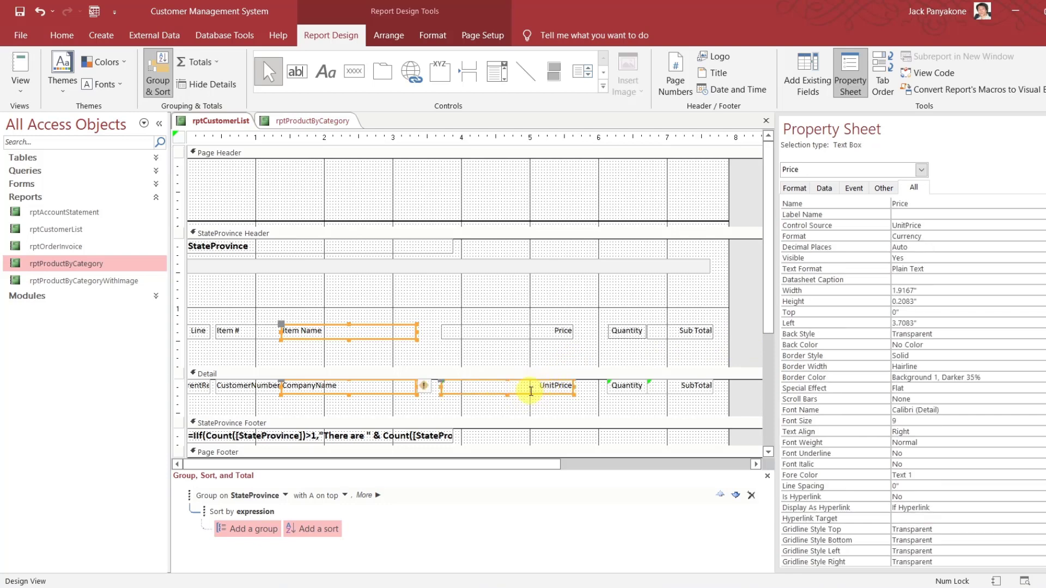
pyautogui.keyDown('shift'); pyautogui.click(509, 336); pyautogui.keyUp('shift')
pyautogui.moveTo(507, 338); pyautogui.dragTo(485, 341)
pyautogui.click(745, 336)
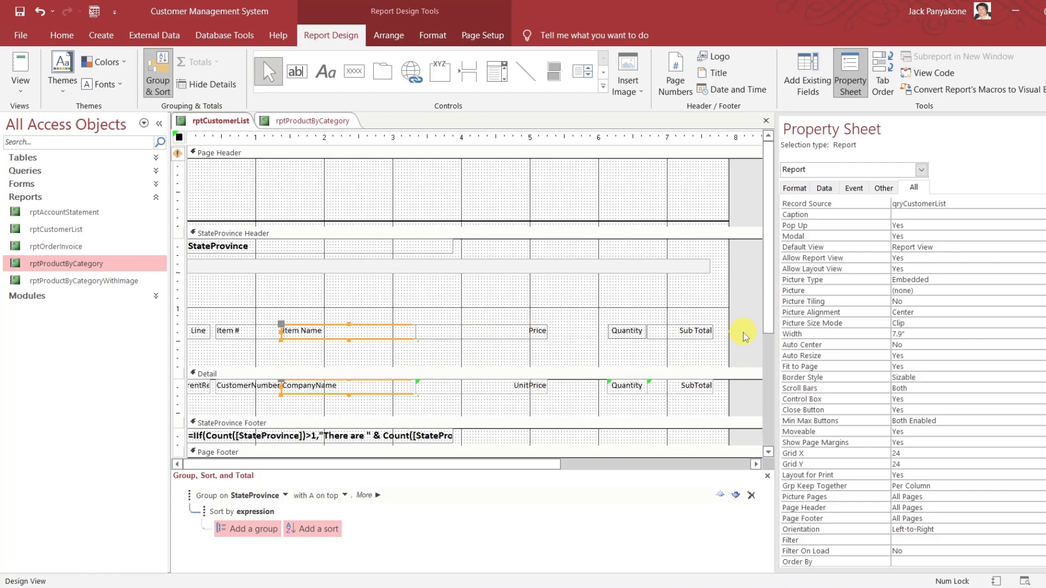
pyautogui.click(360, 386)
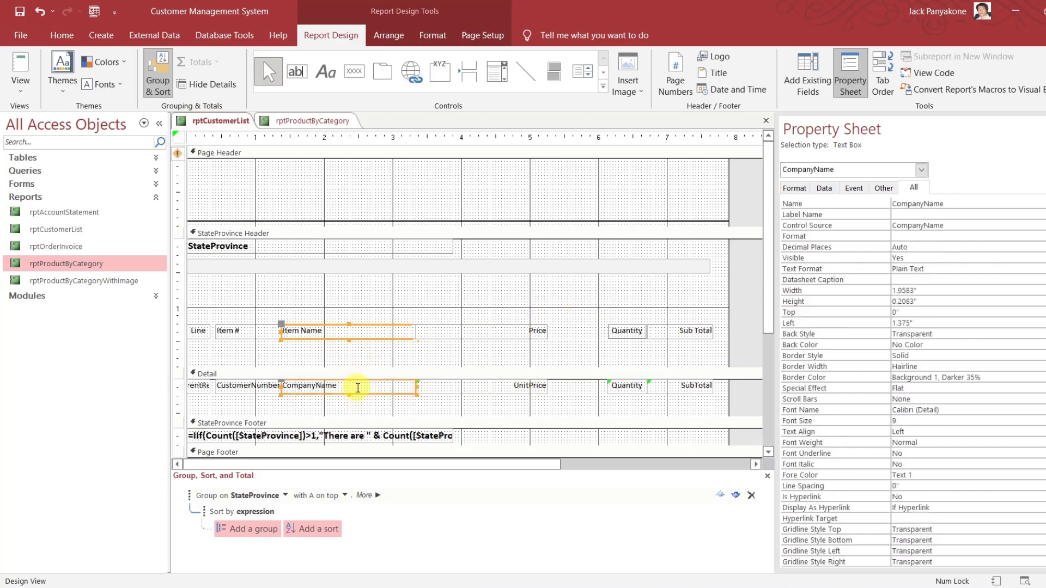
pyautogui.keyDown('shift'); pyautogui.click(356, 334); pyautogui.keyUp('shift')
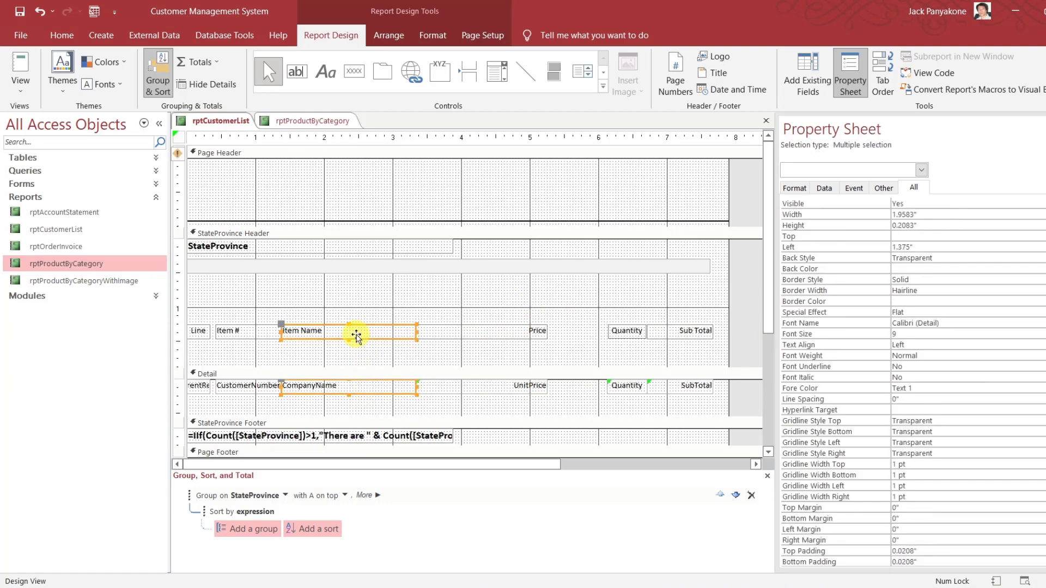
pyautogui.click(749, 347)
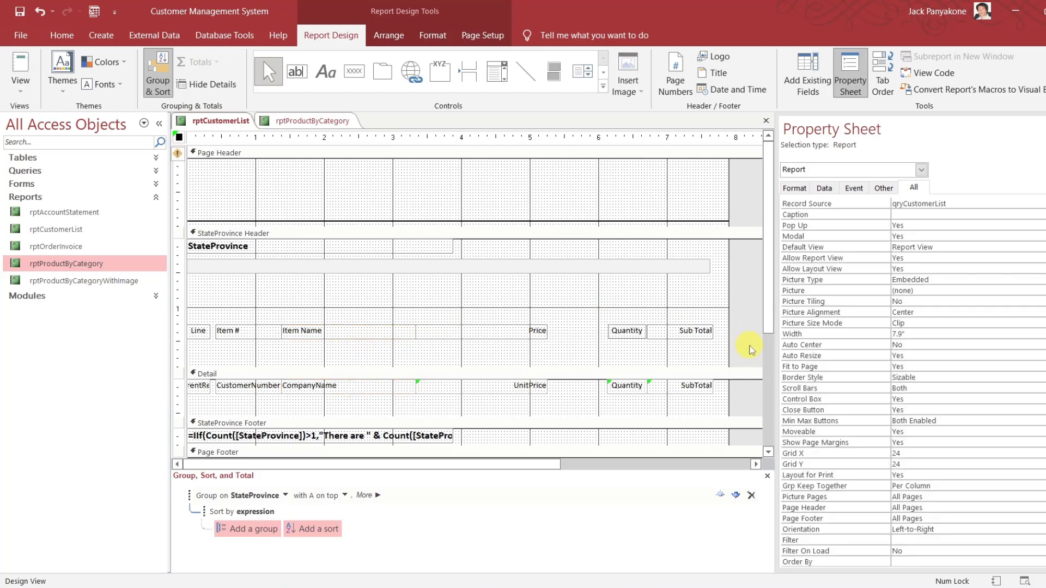
# Bind the UnitPrice text box in the Detail section to the Address field and clear its Currency format.
pyautogui.click(485, 385)
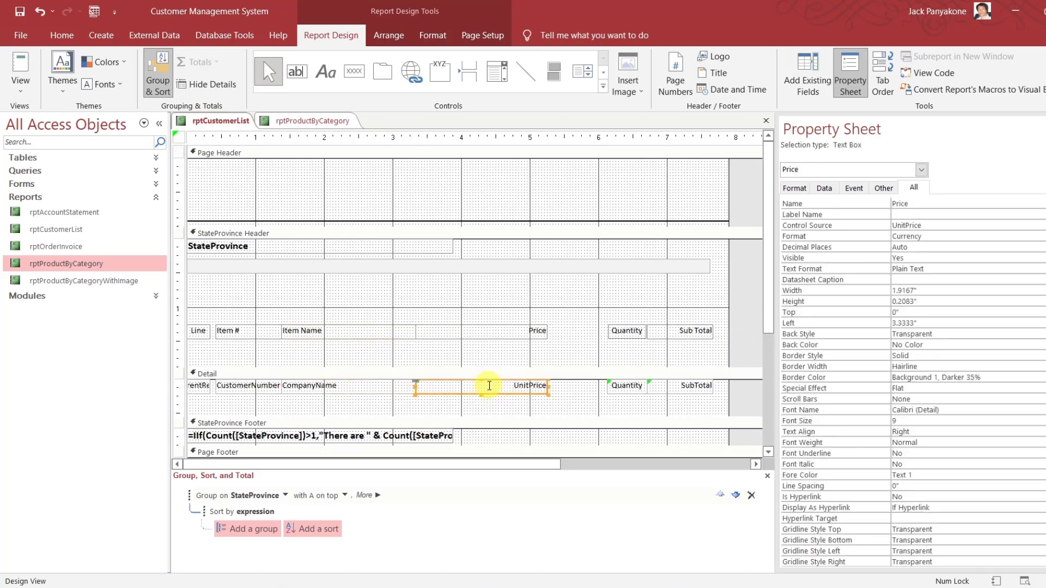
pyautogui.click(875, 224)
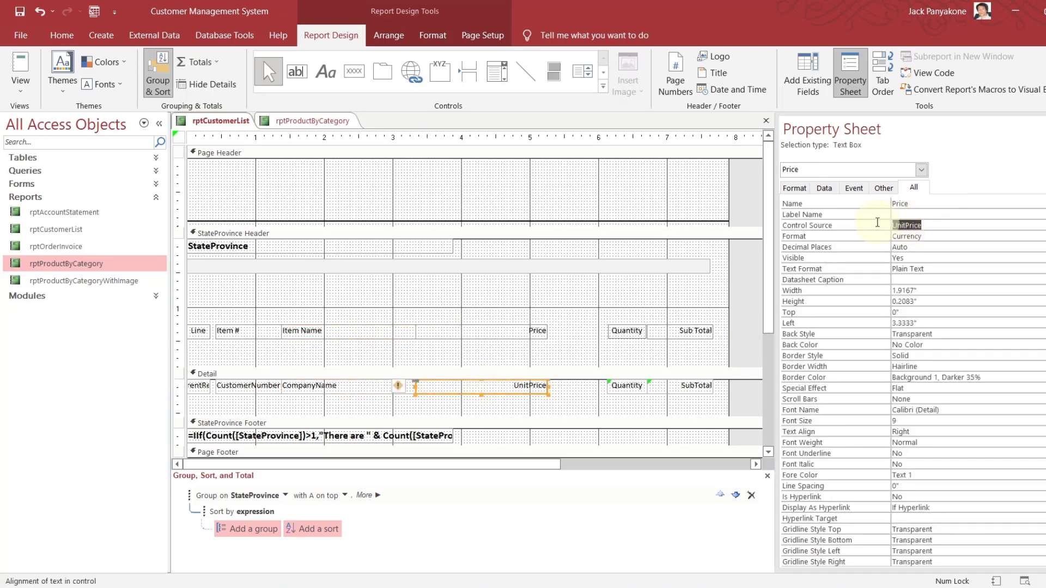
pyautogui.write('address')
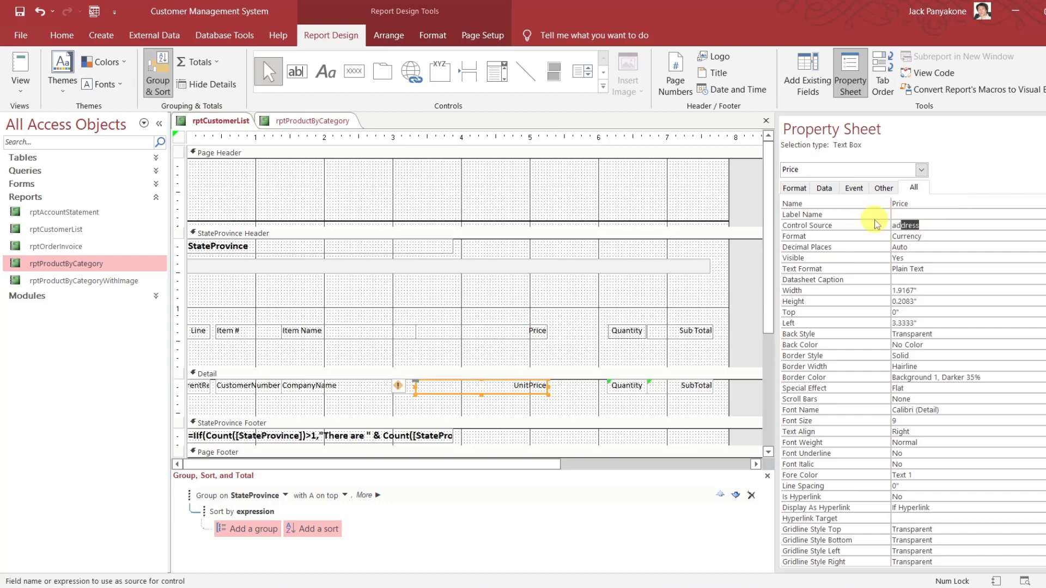
pyautogui.press('Return')
pyautogui.press('Delete')
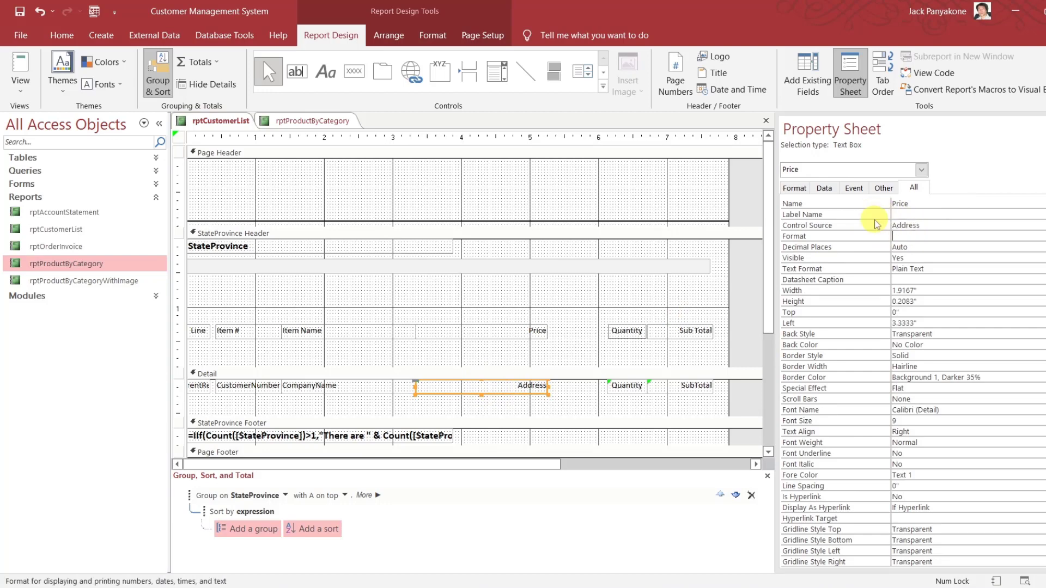
# Rename the Price text box in the Detail section to Address.
pyautogui.press('Up')
pyautogui.press('Up')
pyautogui.press('Up')
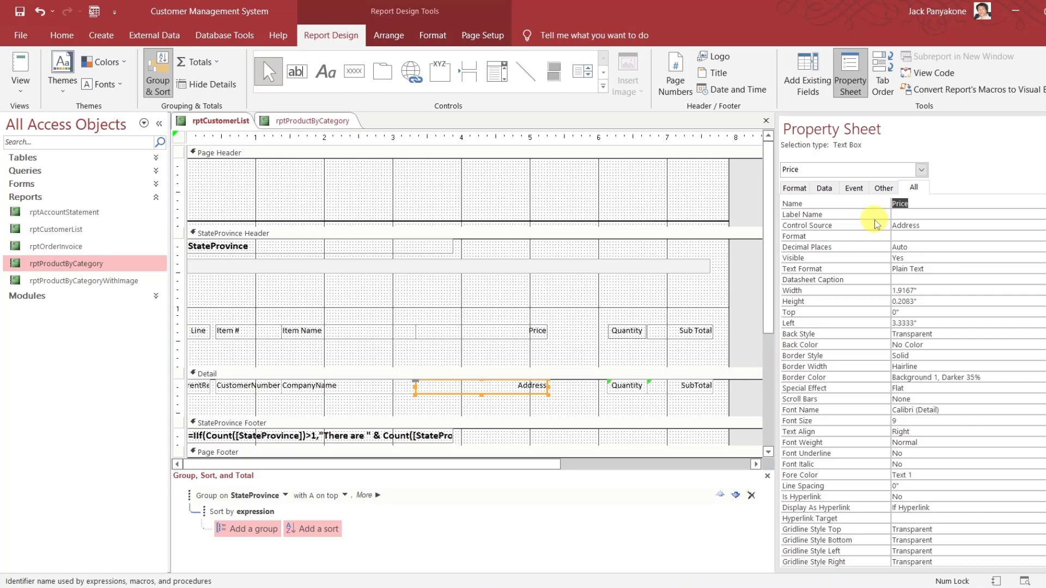
pyautogui.write('Address')
pyautogui.press('Return')
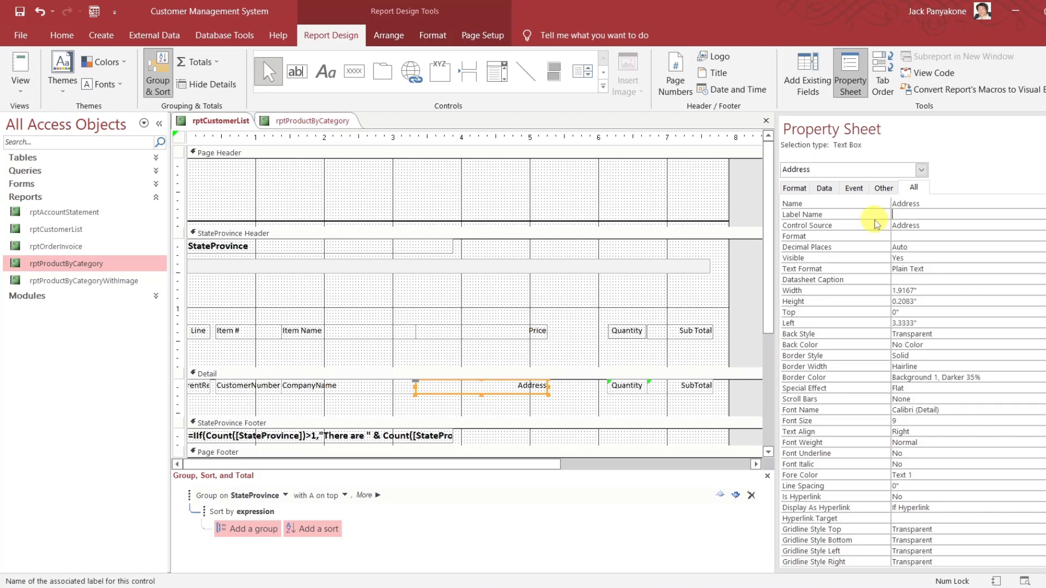
# Move the Quantity label and the Quantity text box together leftward against the Price column, to about 5.25".
pyautogui.click(623, 336)
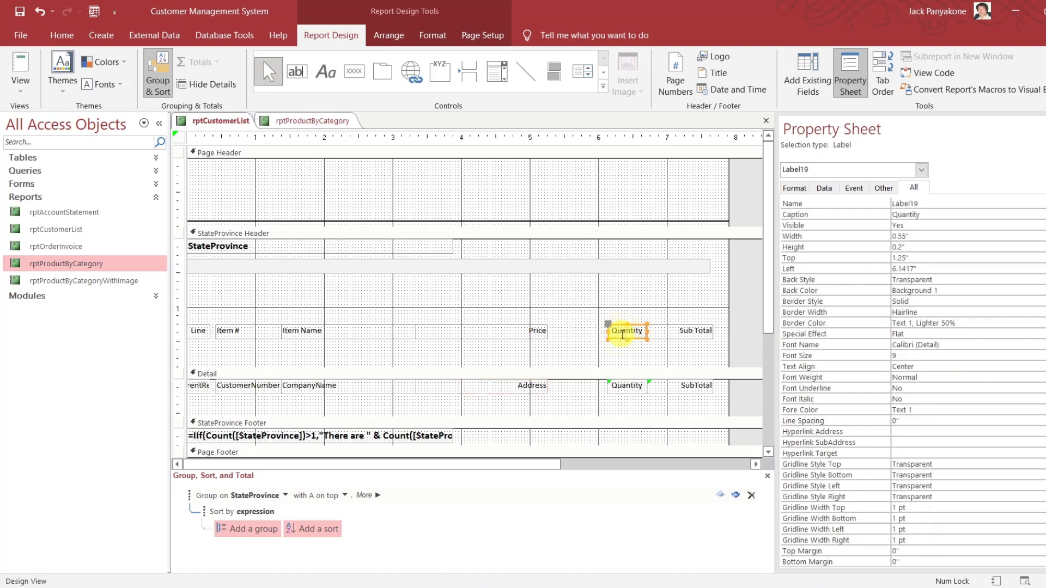
pyautogui.keyDown('shift'); pyautogui.click(626, 390); pyautogui.keyUp('shift')
pyautogui.moveTo(626, 390); pyautogui.dragTo(565, 375)
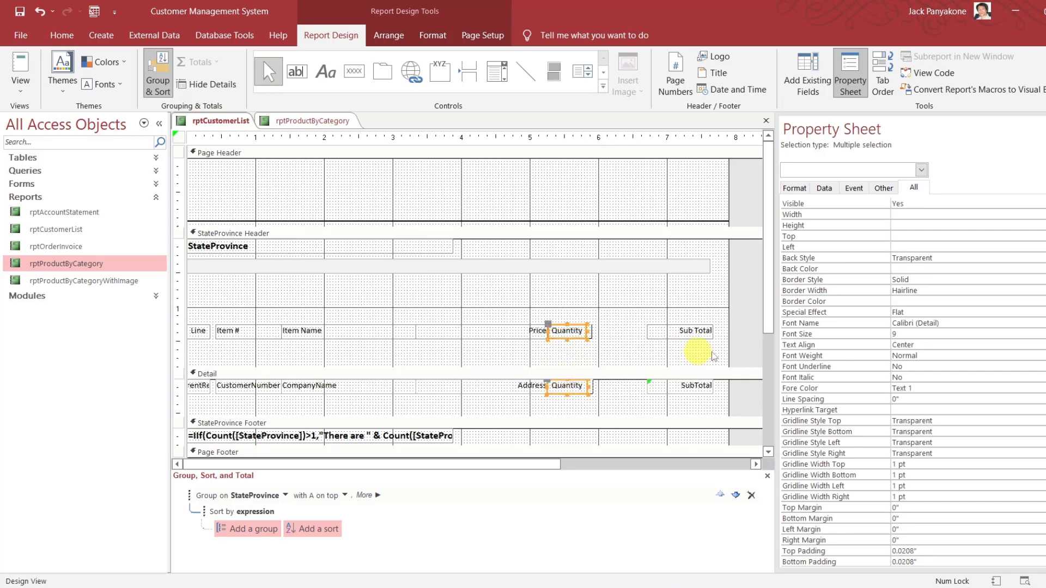
pyautogui.click(735, 357)
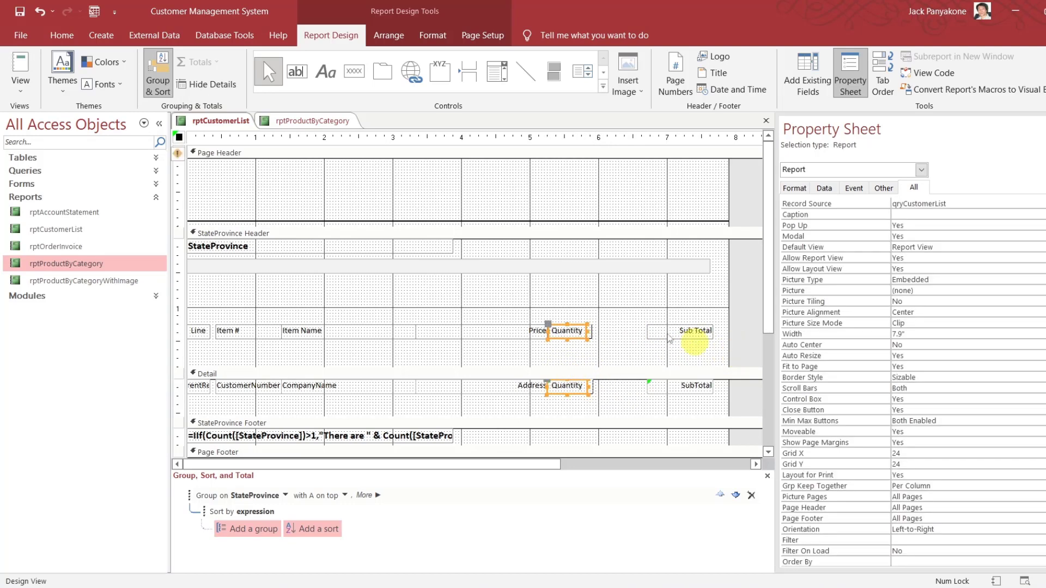
# Align the left edge of the Quantity label with the Quantity text box beneath it.
pyautogui.click(545, 331)
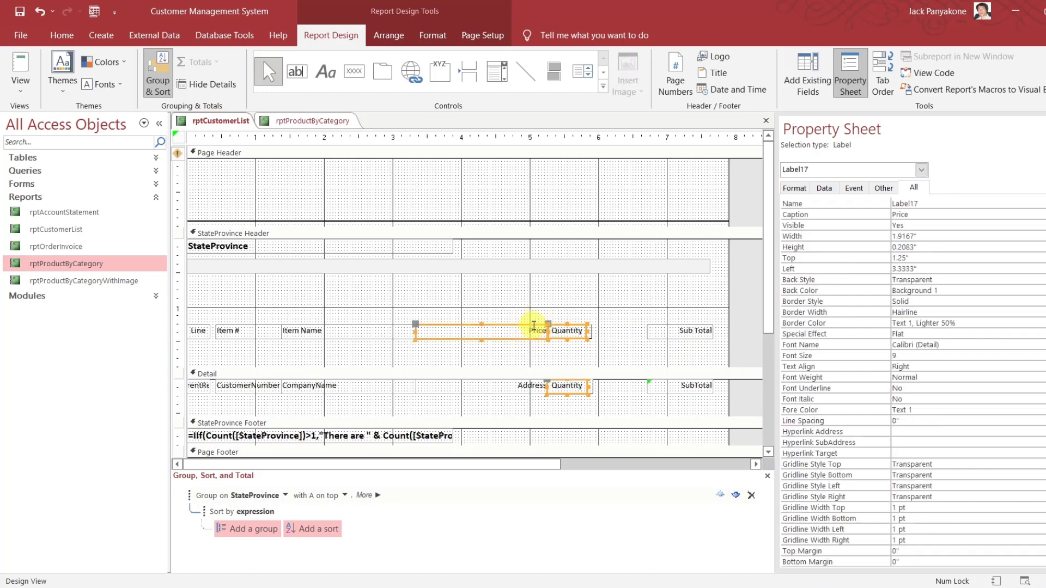
pyautogui.click(557, 331)
pyautogui.click(519, 330)
pyautogui.click(567, 331)
pyautogui.click(744, 312)
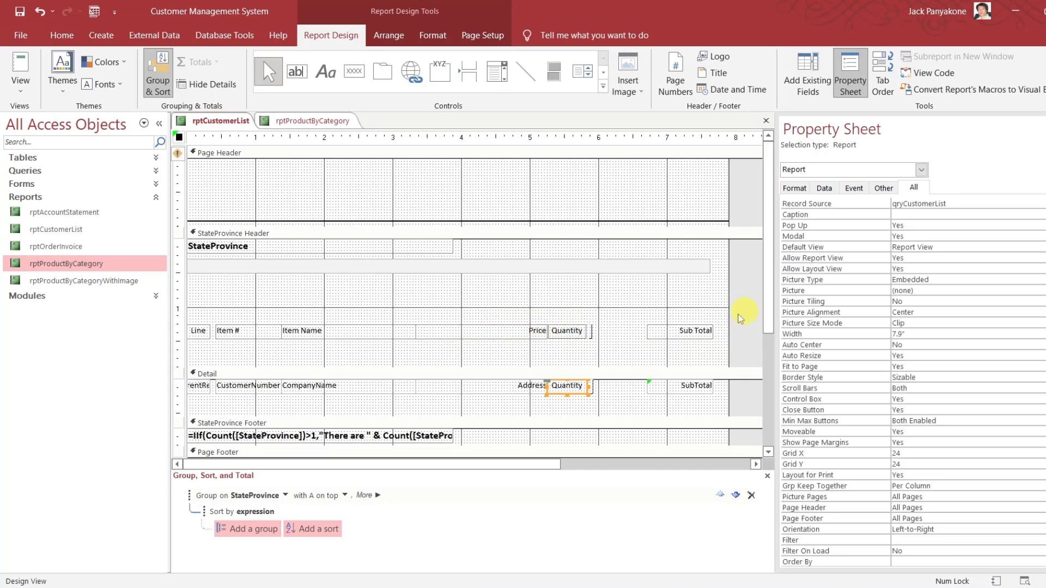
pyautogui.click(565, 332)
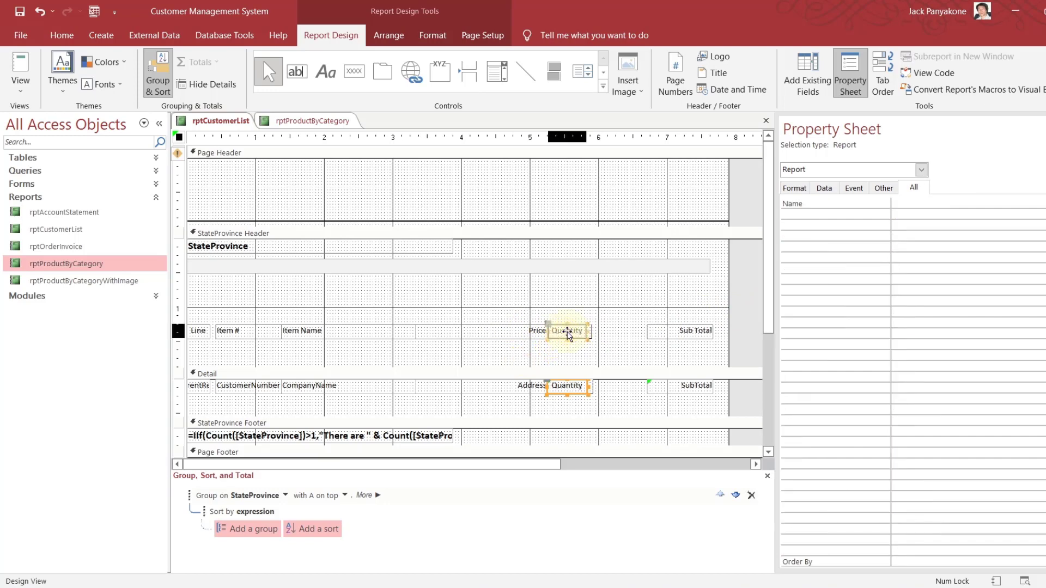
pyautogui.click(547, 331)
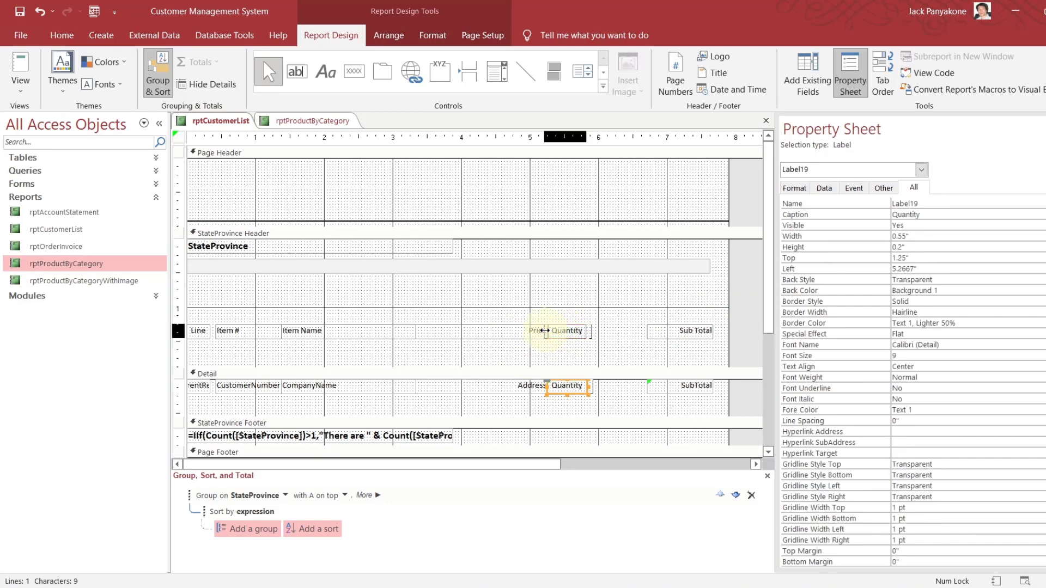
pyautogui.moveTo(550, 331); pyautogui.dragTo(547, 330)
pyautogui.click(738, 326)
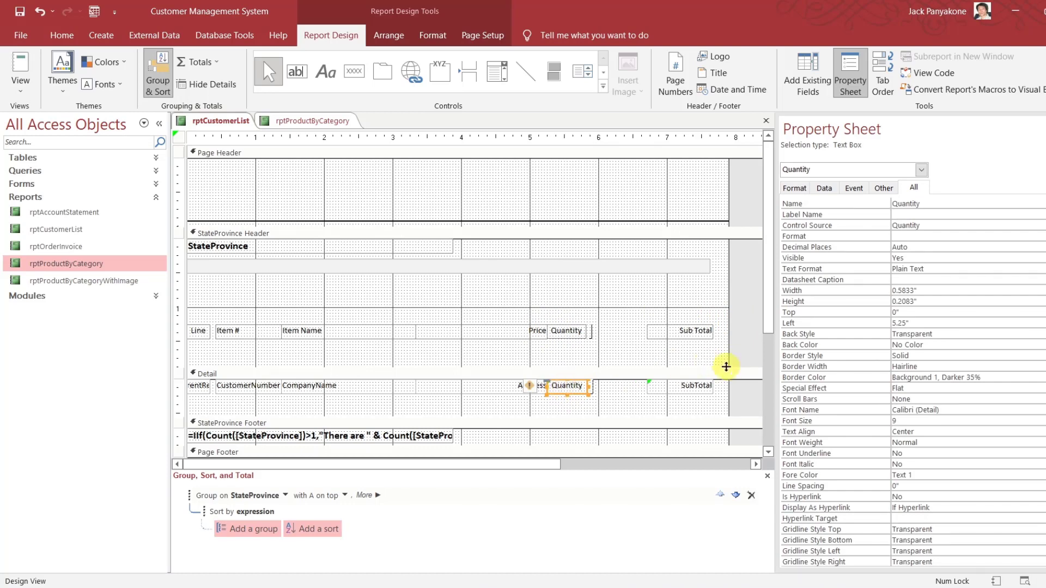
pyautogui.click(740, 357)
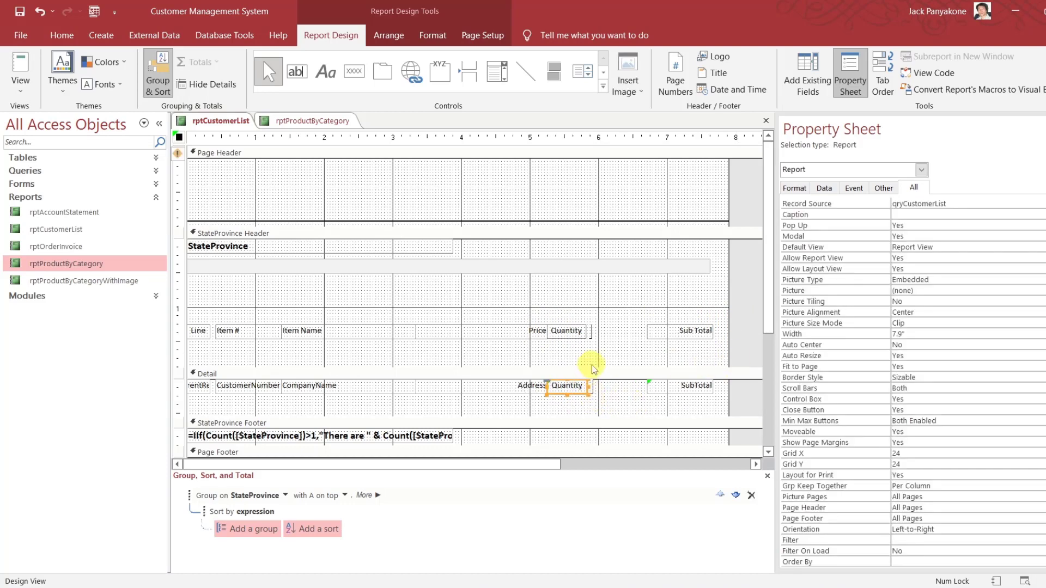
# Bind the Quantity text box in the Detail section to the CityState field and rename it CityState.
pyautogui.click(578, 388)
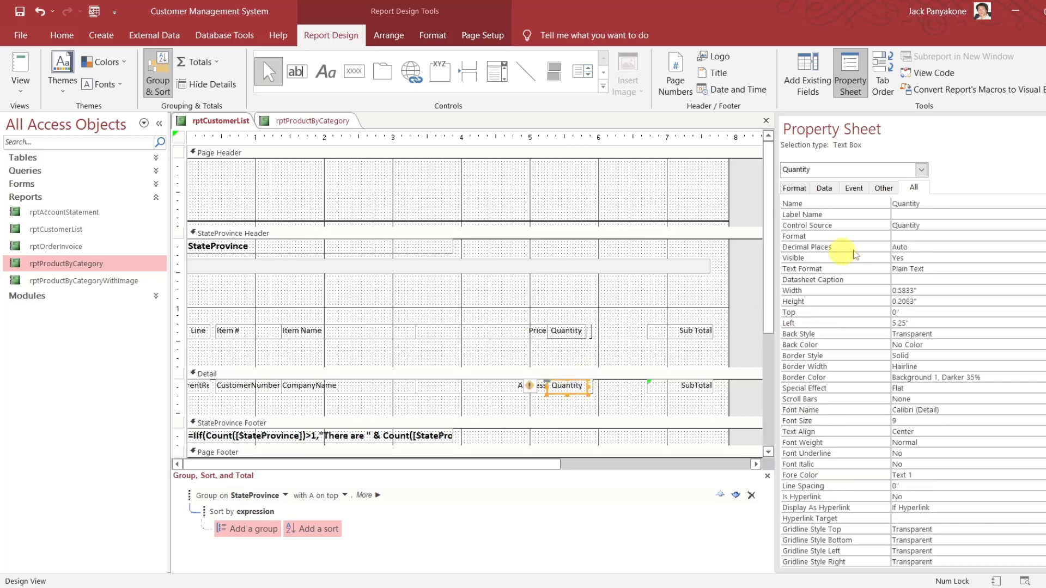
pyautogui.click(971, 226)
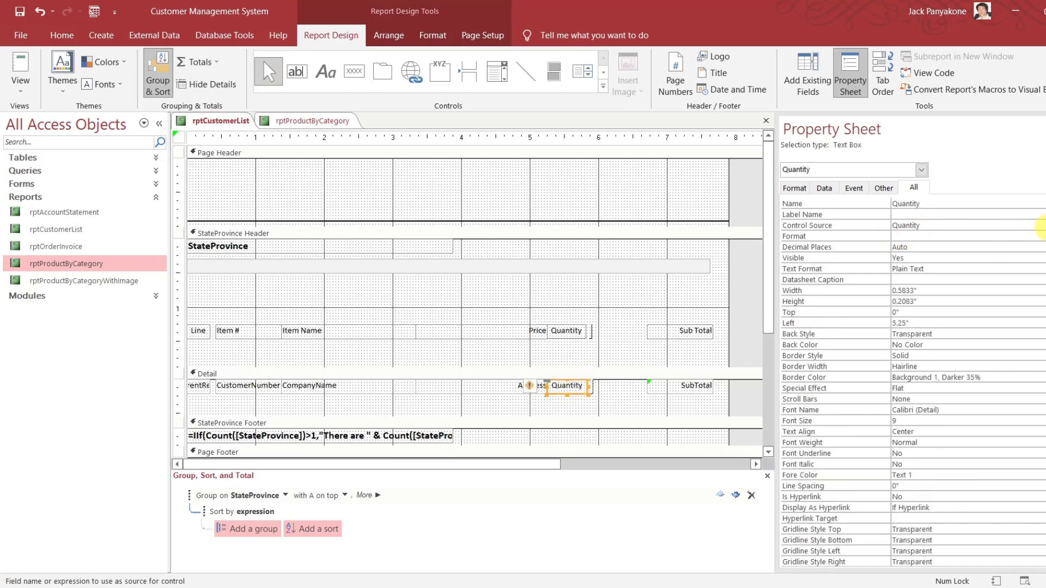
pyautogui.click(1042, 226)
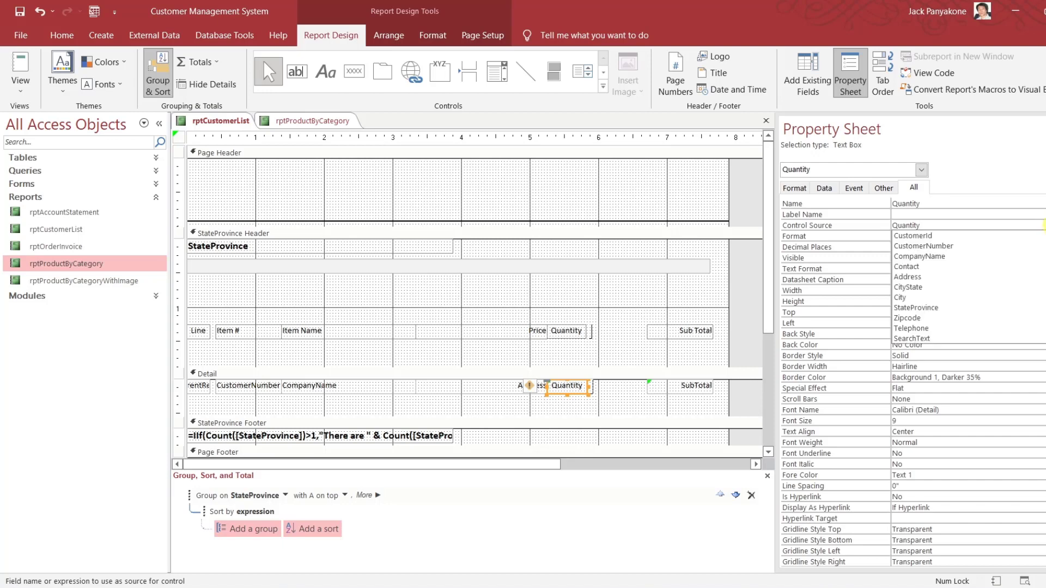
pyautogui.click(989, 284)
pyautogui.hotkey('ctrl', 'c')
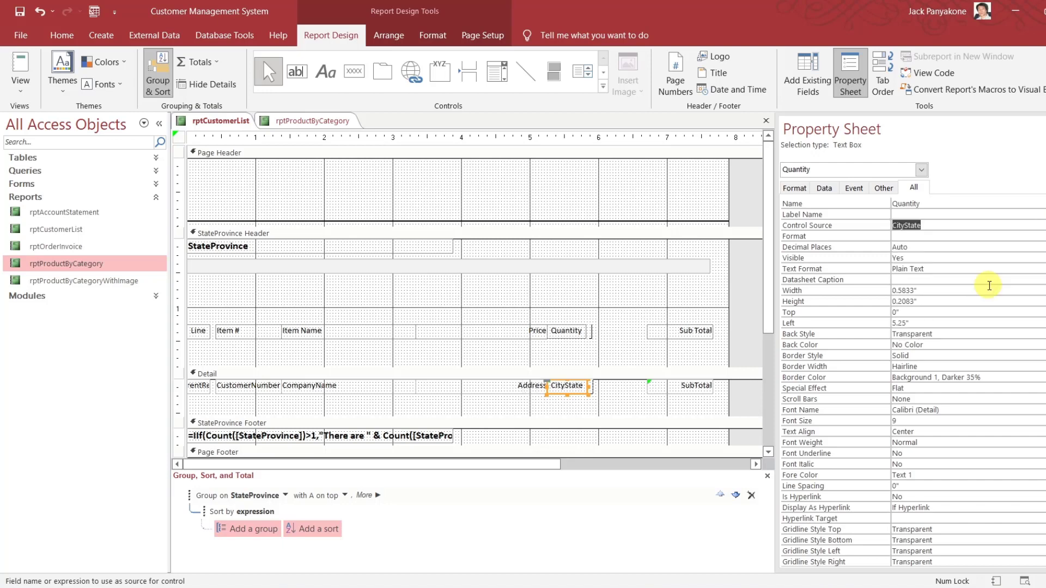
pyautogui.press('Up')
pyautogui.press('Up')
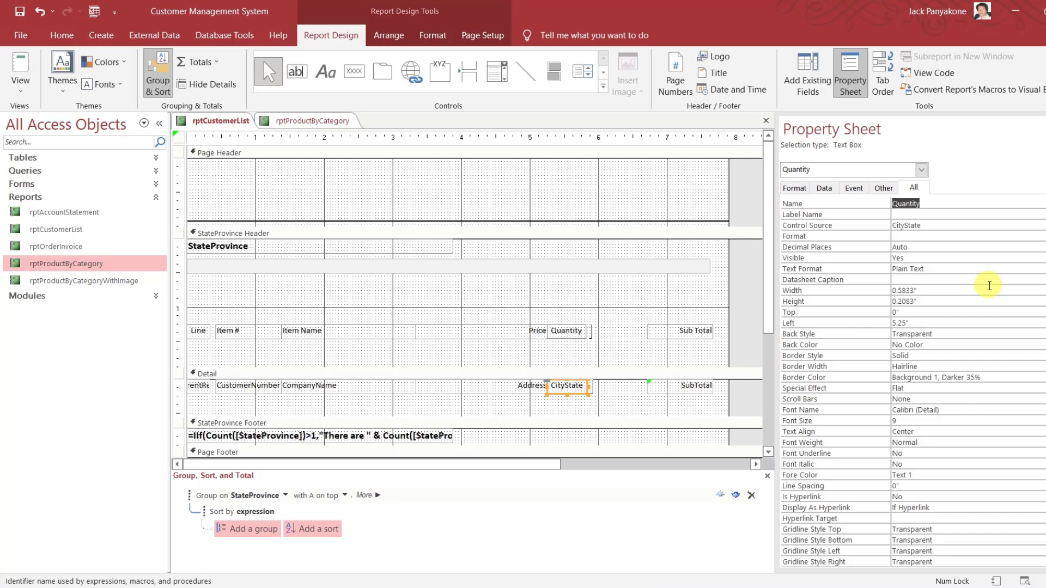
pyautogui.hotkey('ctrl', 'v')
pyautogui.press('Return')
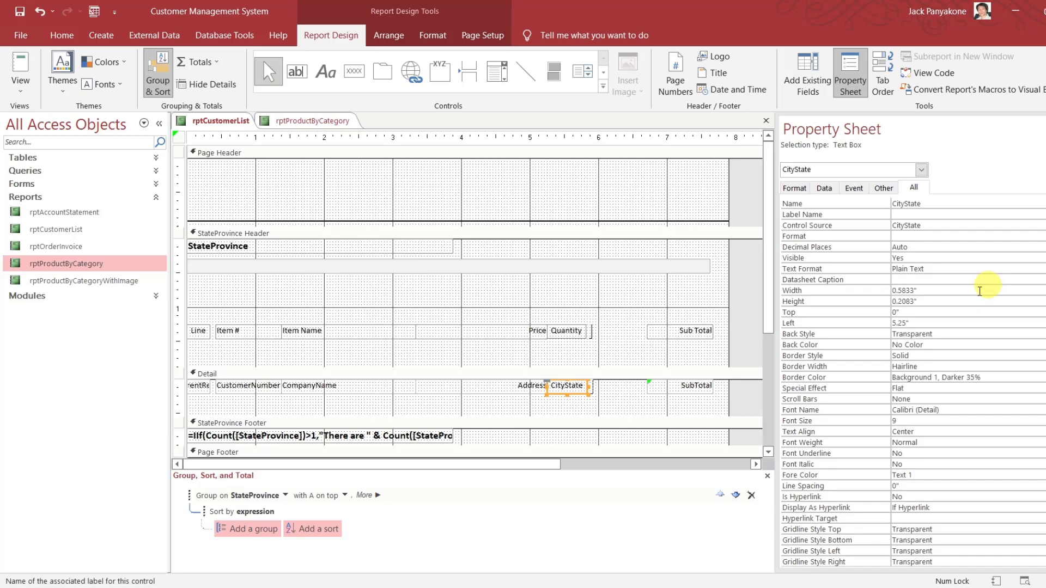
# Widen the Quantity label and the CityState text box together rightward to about the 6.5" ruler position.
pyautogui.click(734, 354)
pyautogui.moveTo(613, 397); pyautogui.dragTo(632, 329)
pyautogui.click(748, 353)
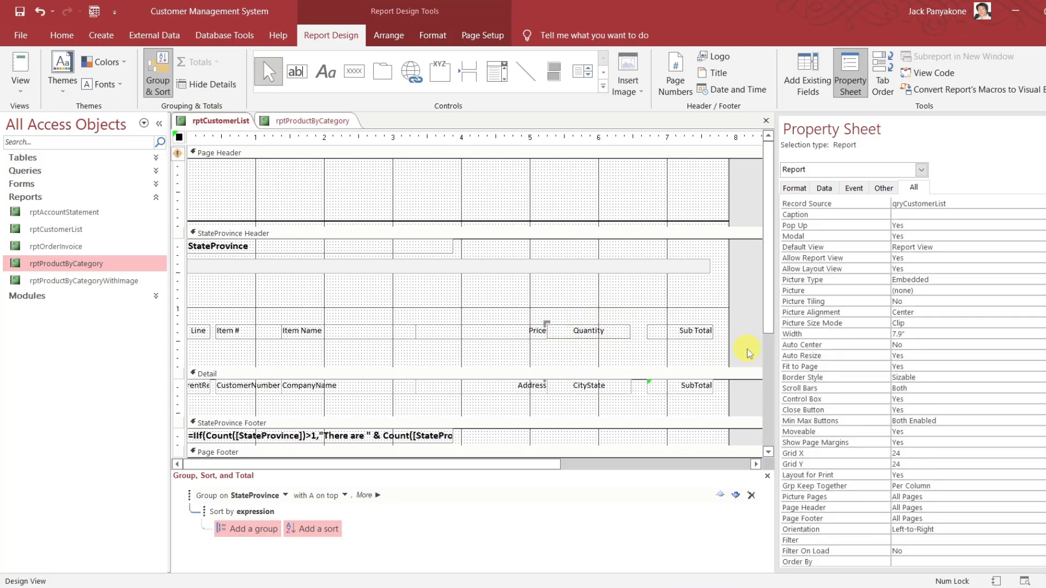
# Bind the SubTotal text box in the Detail section to the Telephone field and clear its Currency format.
pyautogui.click(702, 387)
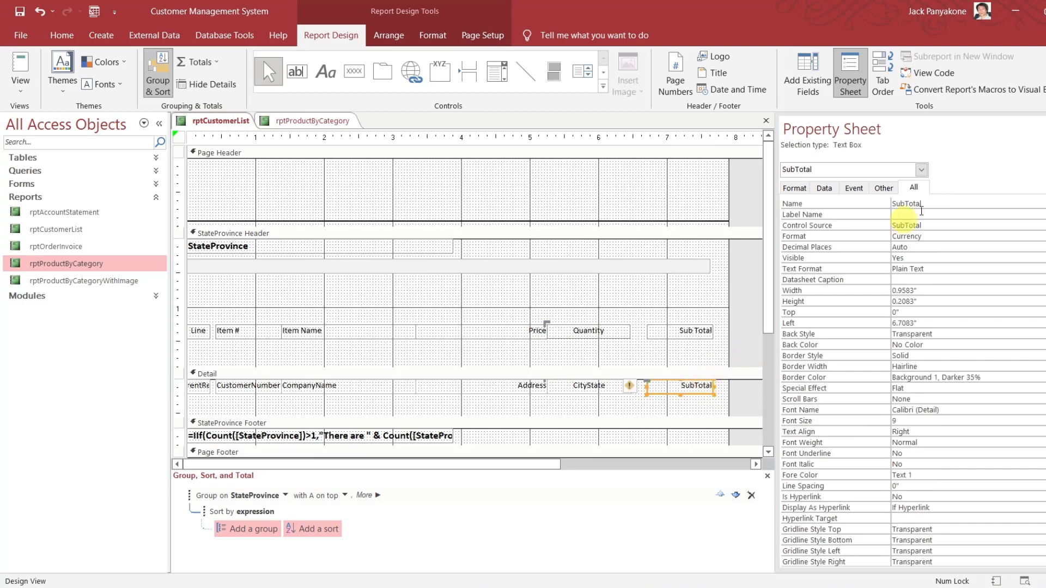
pyautogui.click(860, 224)
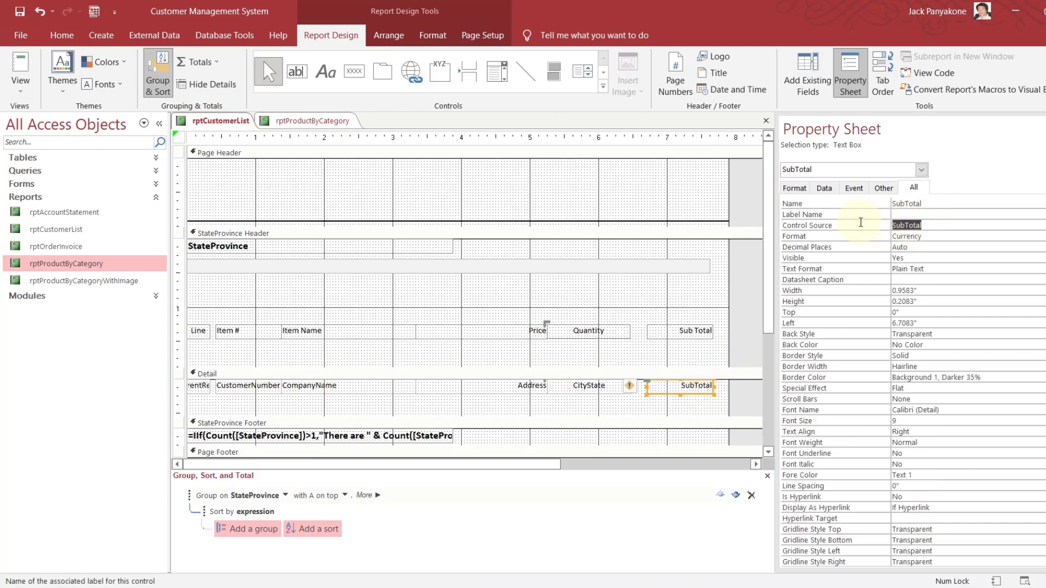
pyautogui.write('telephone')
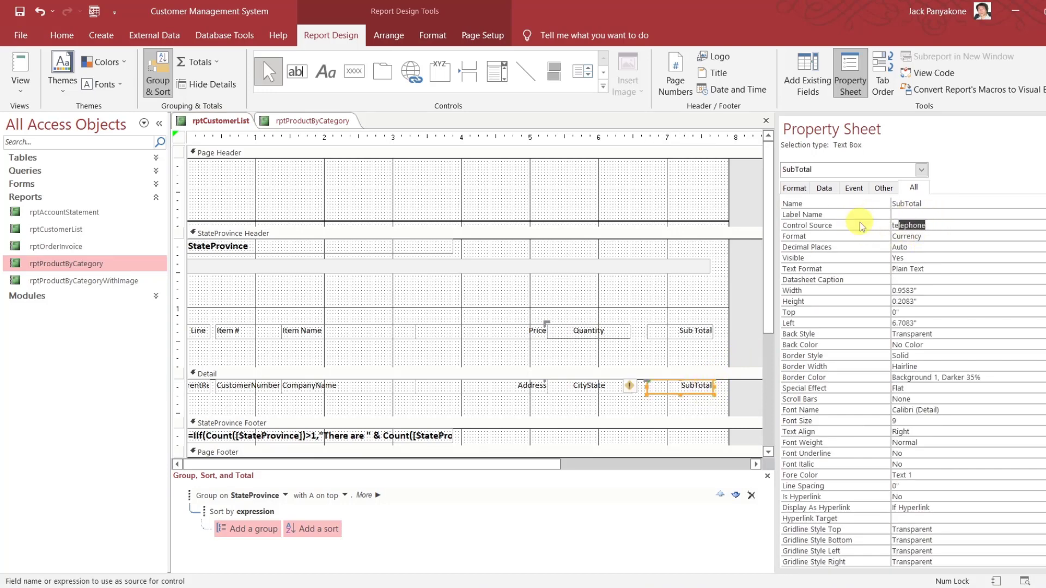
pyautogui.press('Return')
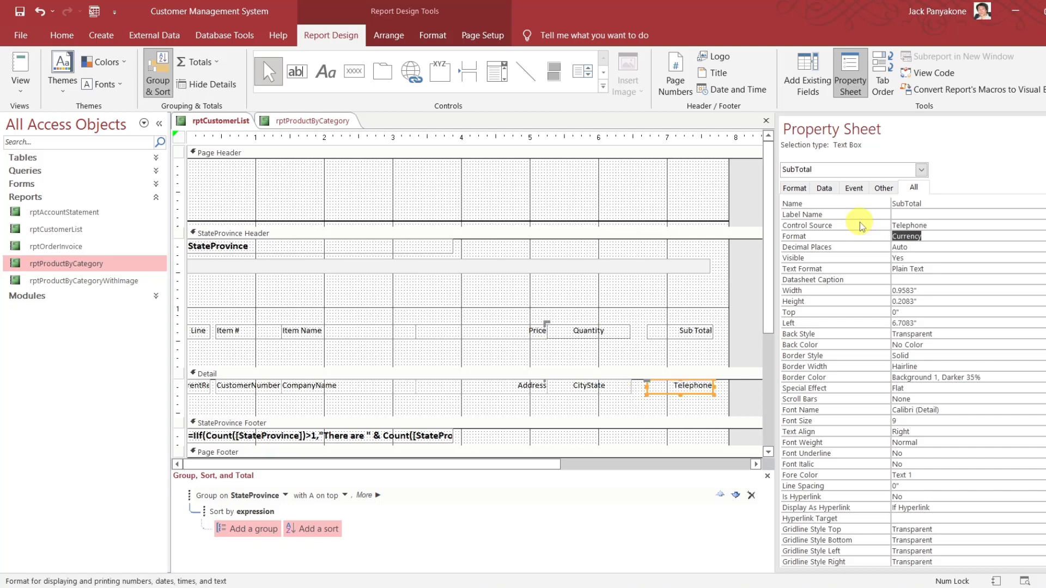
pyautogui.press('BackSpace')
# Rename the SubTotal text box to Telephone.
pyautogui.press('Up')
pyautogui.press('Up')
pyautogui.press('Up')
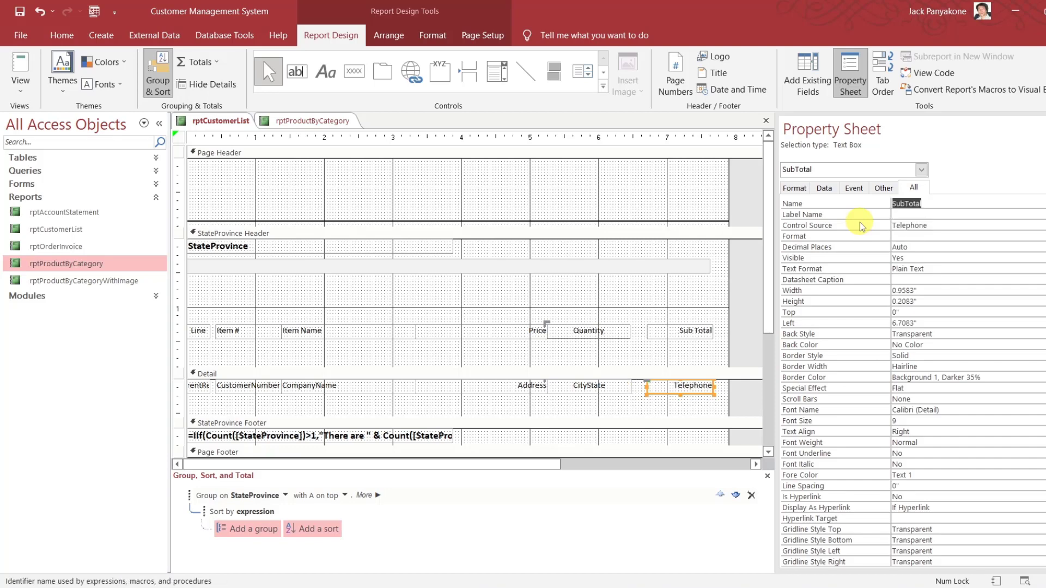
pyautogui.write('Telephone')
pyautogui.press('Return')
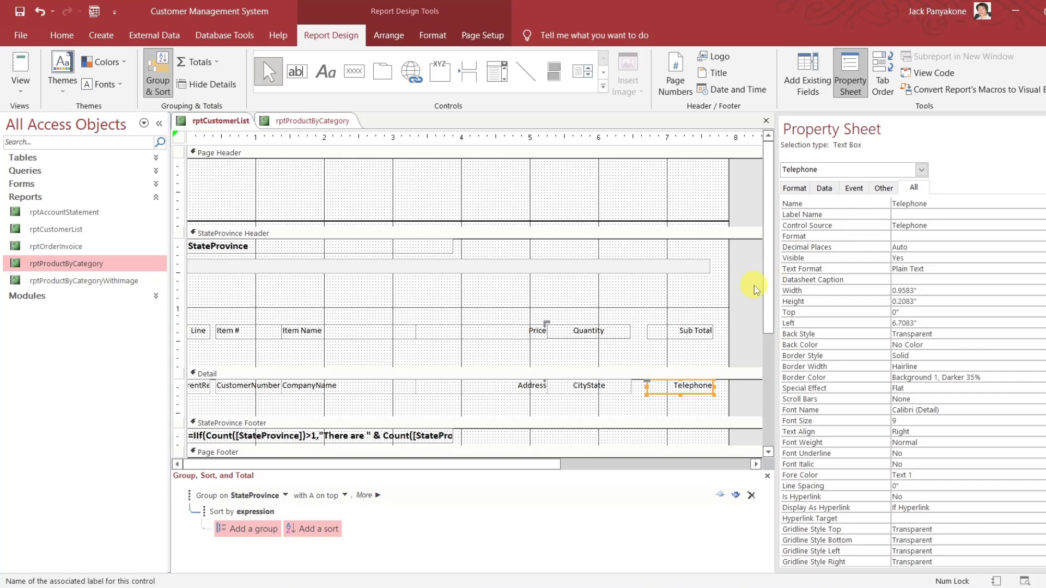
pyautogui.click(750, 322)
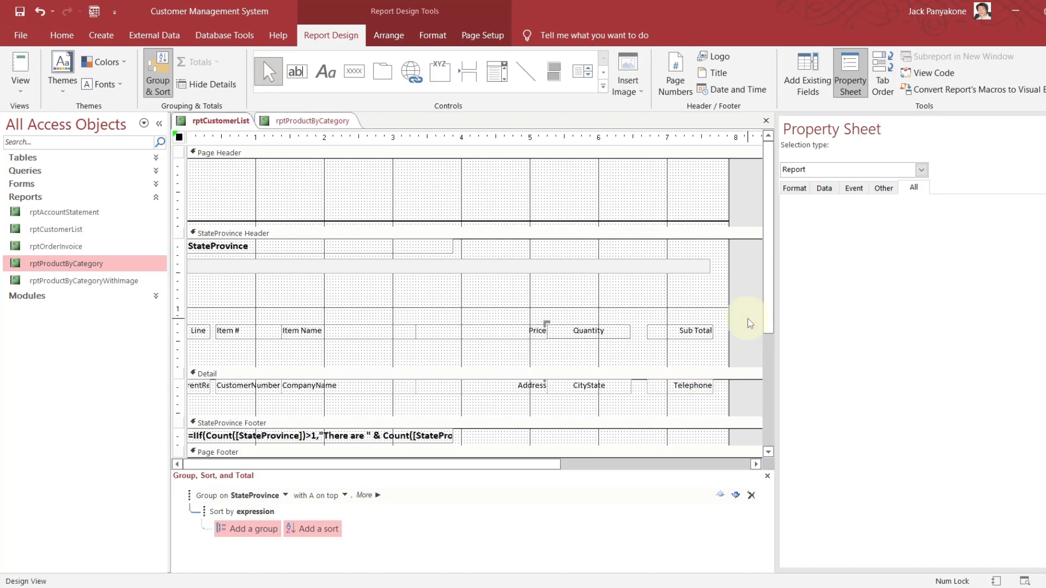
# Widen the report slightly to about 7.96".
pyautogui.click(703, 387)
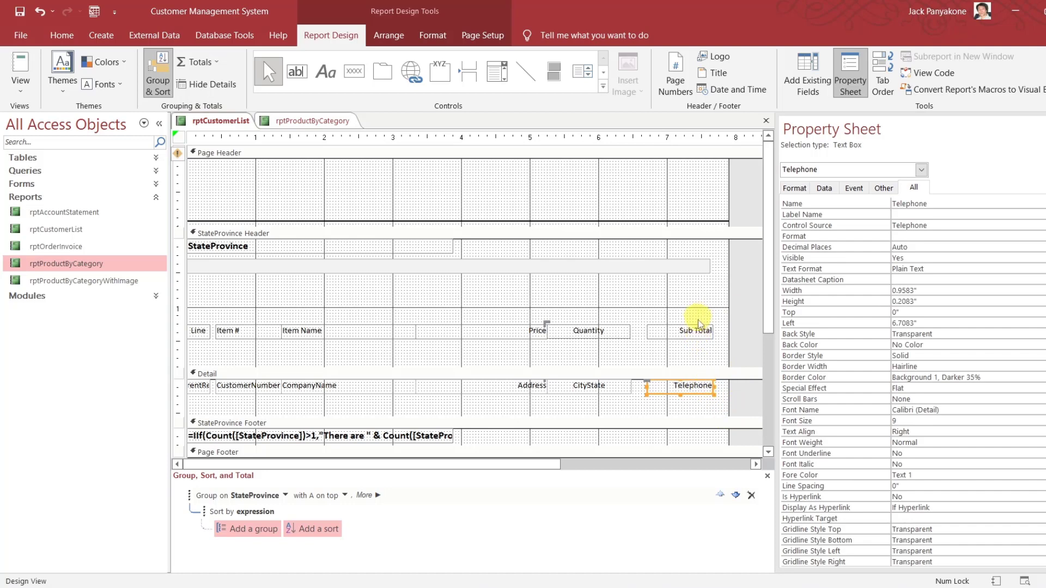
pyautogui.moveTo(730, 292); pyautogui.dragTo(732, 293)
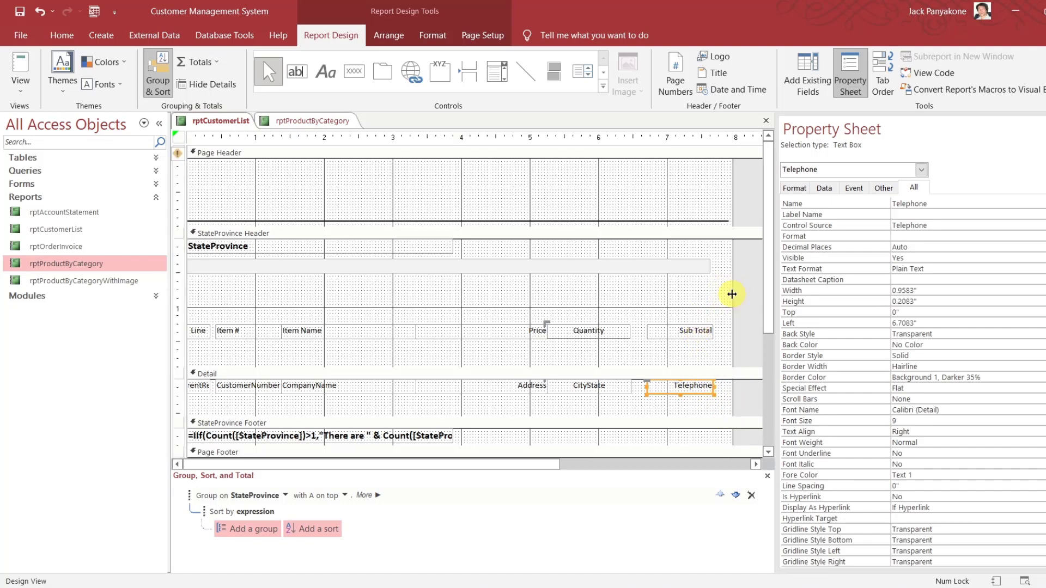
pyautogui.click(752, 395)
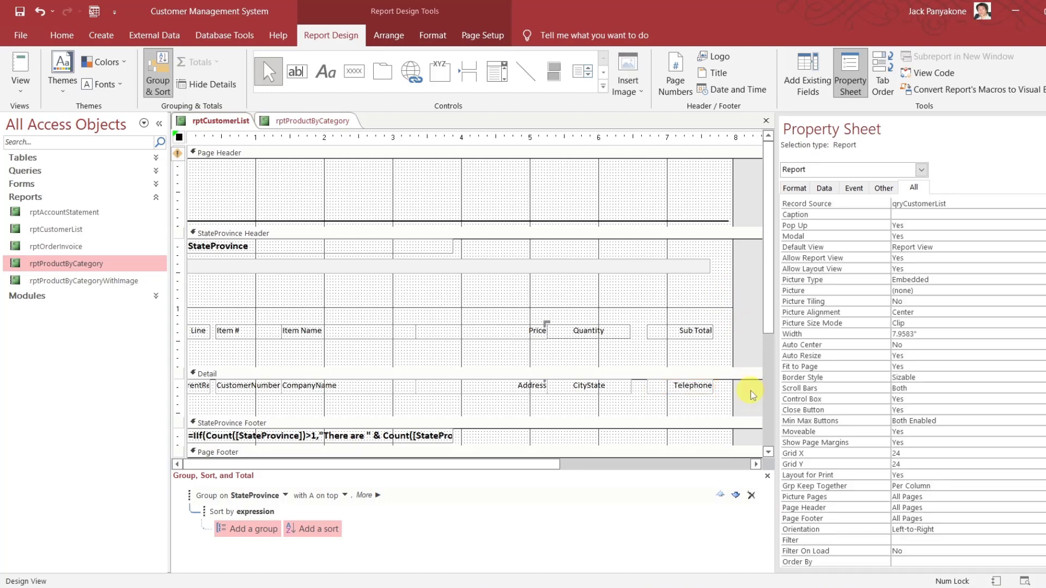
# Move the Sub Total label and the Telephone text box together to the report's right edge, at about 6.96" from the left.
pyautogui.click(703, 386)
pyautogui.keyDown('shift'); pyautogui.click(698, 332); pyautogui.keyUp('shift')
pyautogui.scroll(-3, 699, 334)
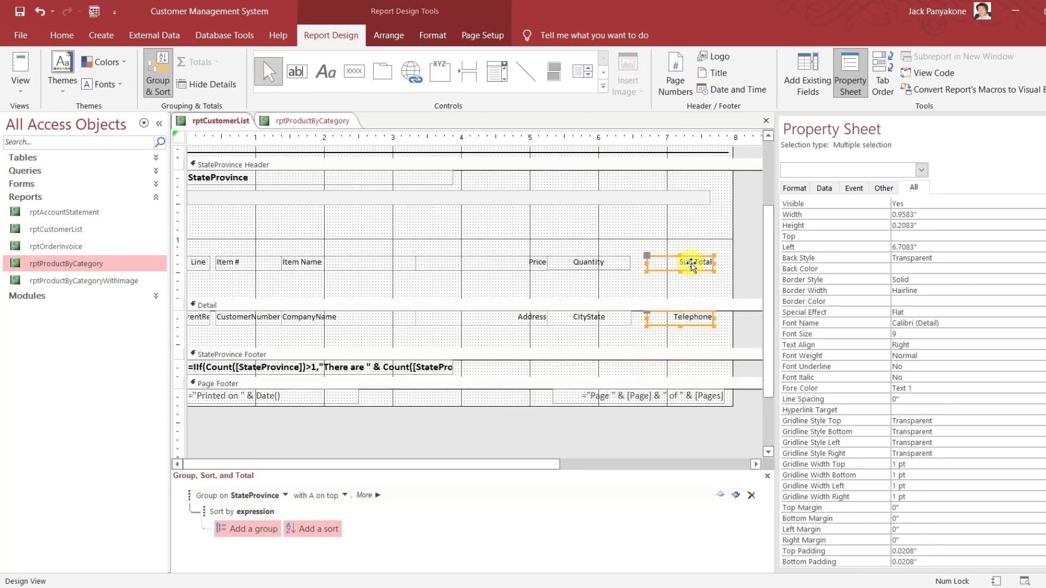
pyautogui.moveTo(693, 262); pyautogui.dragTo(706, 264)
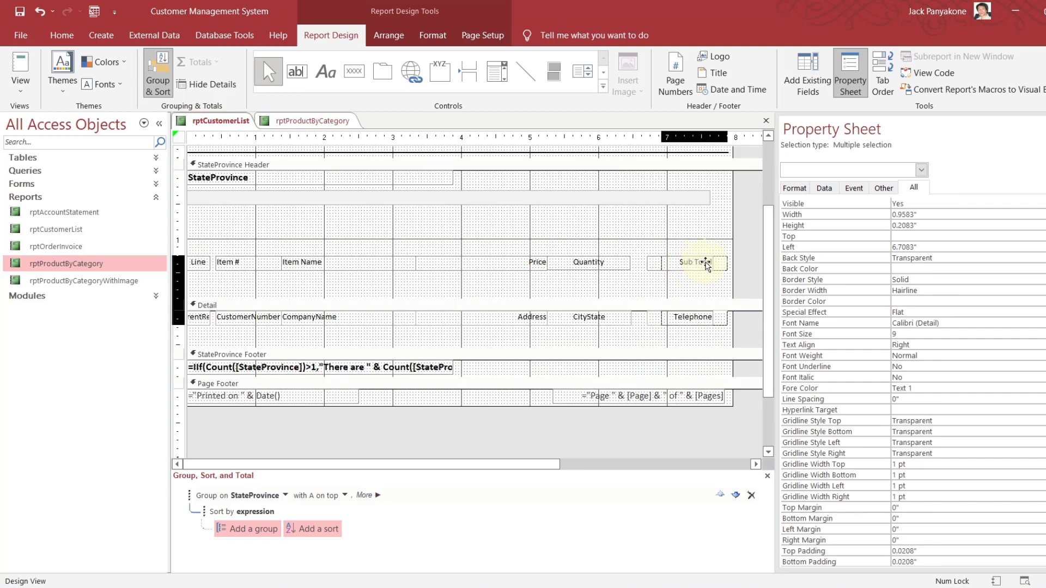
pyautogui.moveTo(707, 265); pyautogui.dragTo(711, 265)
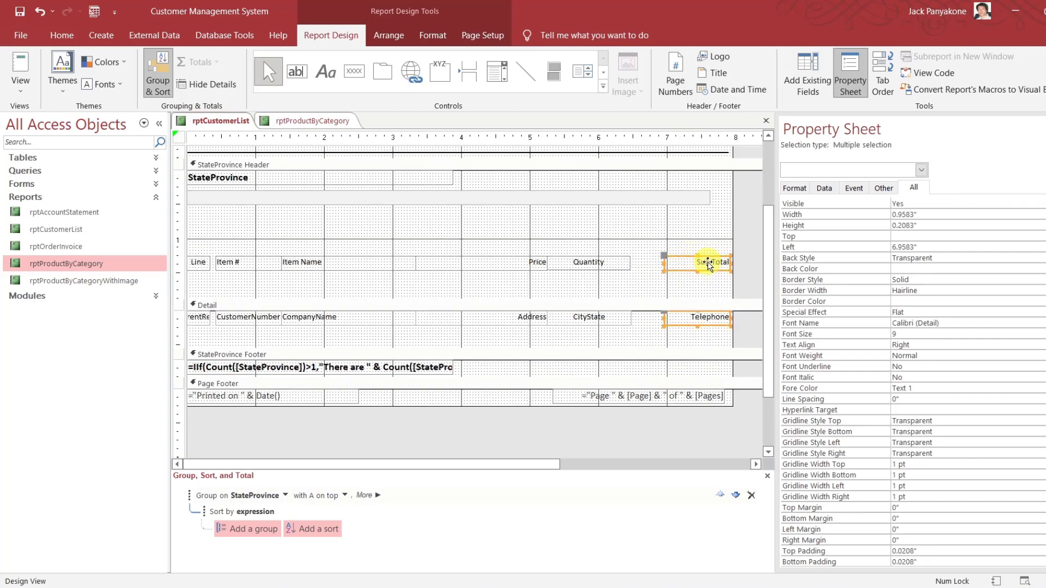
pyautogui.click(745, 281)
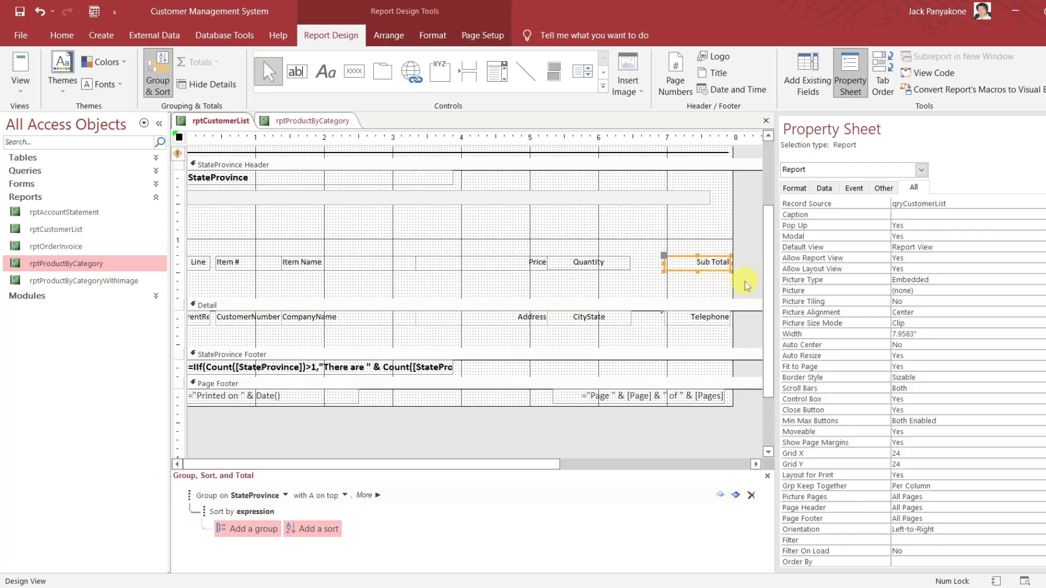
# Extend the Sub Total label and the Telephone text box leftward to a width of about 1.08".
pyautogui.click(694, 339)
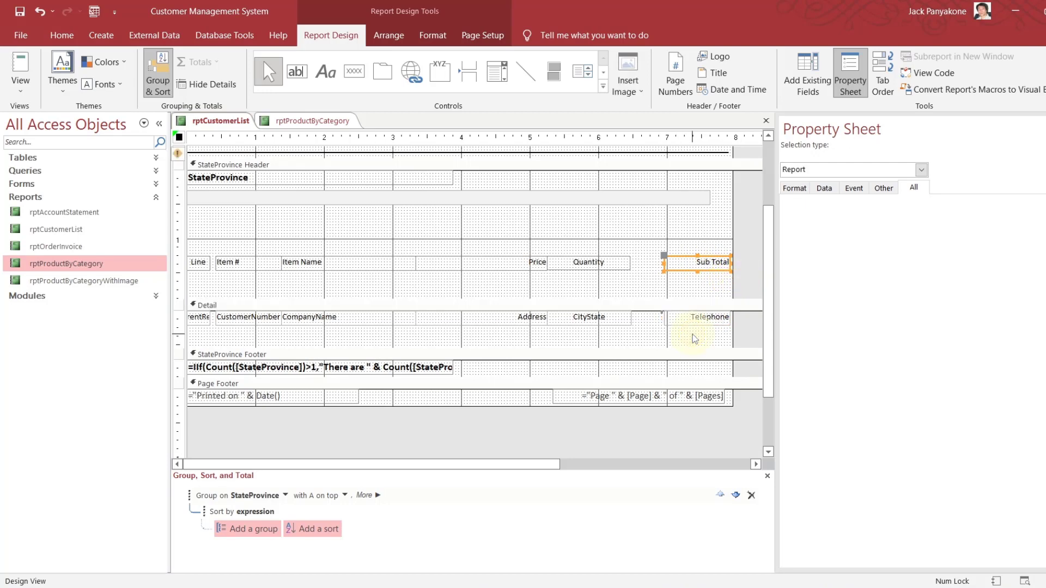
pyautogui.moveTo(694, 339); pyautogui.dragTo(657, 262)
pyautogui.click(748, 278)
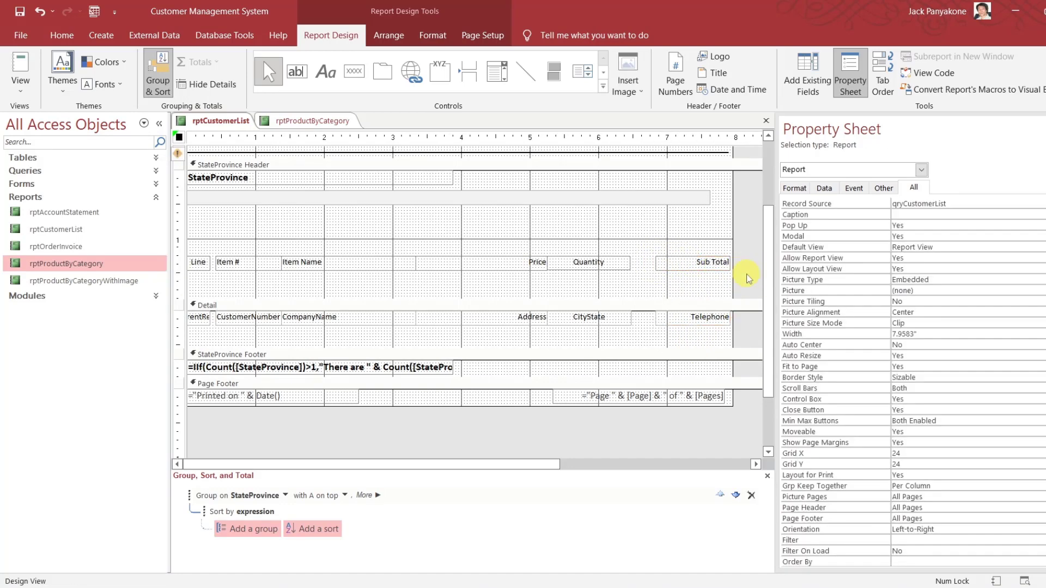
pyautogui.click(716, 321)
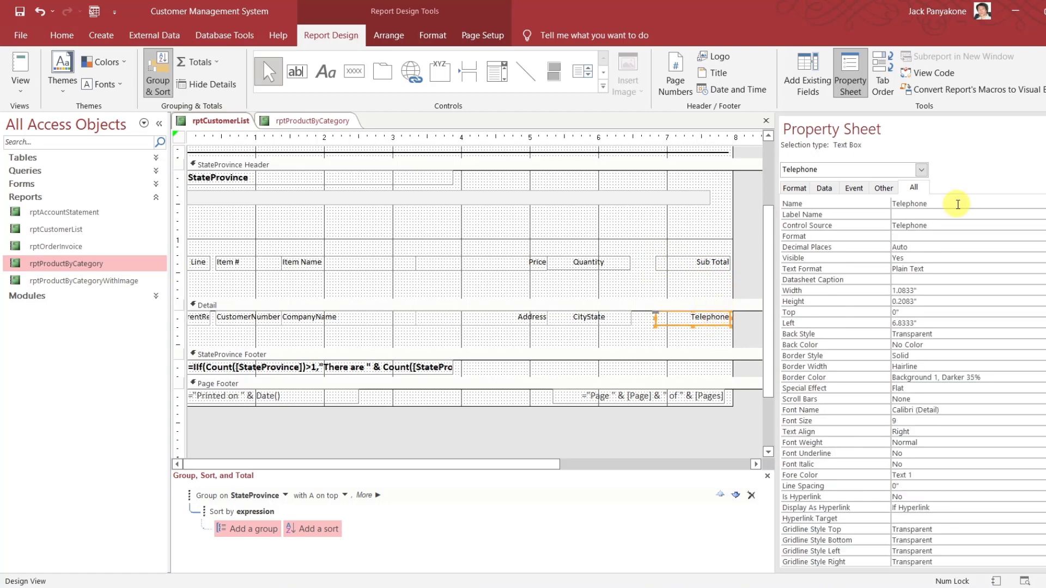
# Set the Telephone text box's format to (@@@) @@@-@@@@.
pyautogui.click(932, 234)
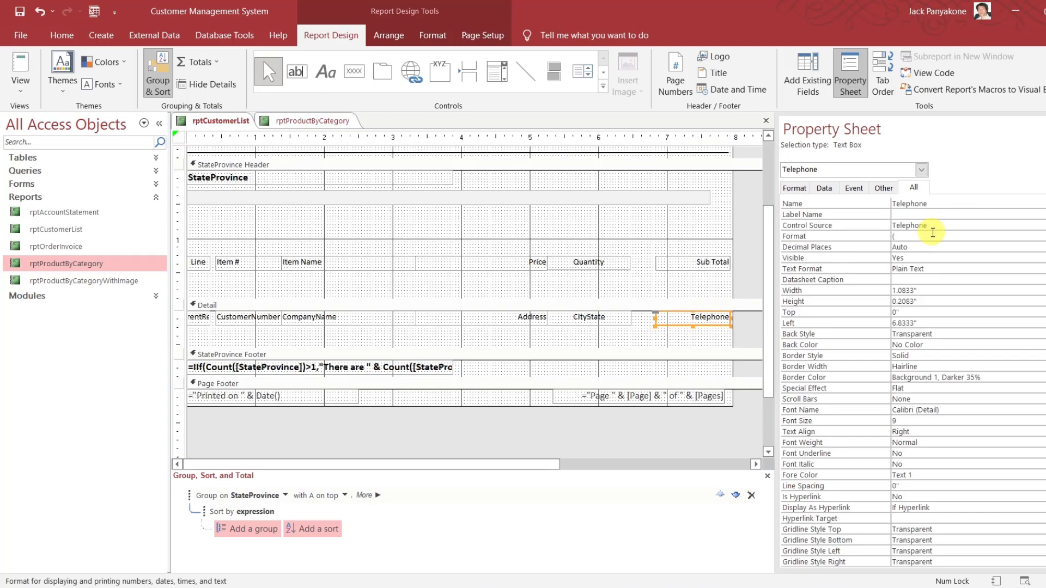
pyautogui.write('(@@@) @@@-@@@@')
pyautogui.press('Return')
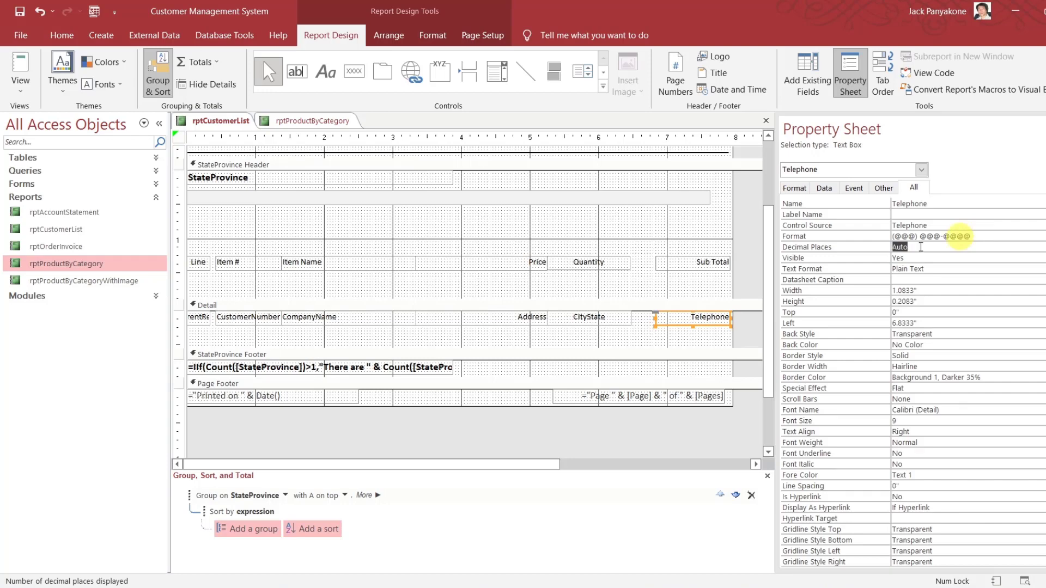
# Widen the Quantity label and the CityState text box together so they fill the gap before the Sub Total/Telephone column.
pyautogui.click(626, 335)
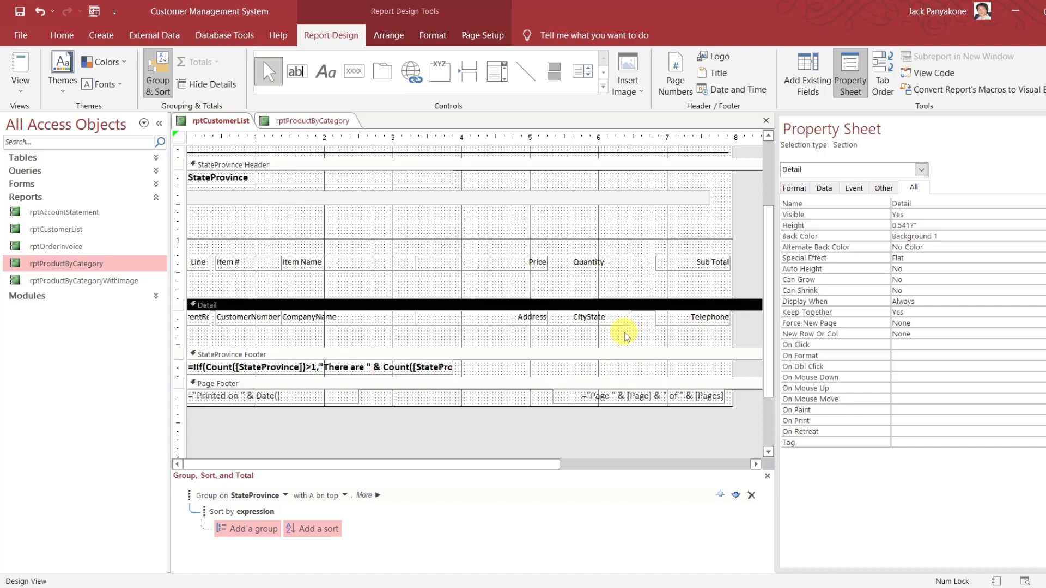
pyautogui.moveTo(625, 335); pyautogui.dragTo(612, 262)
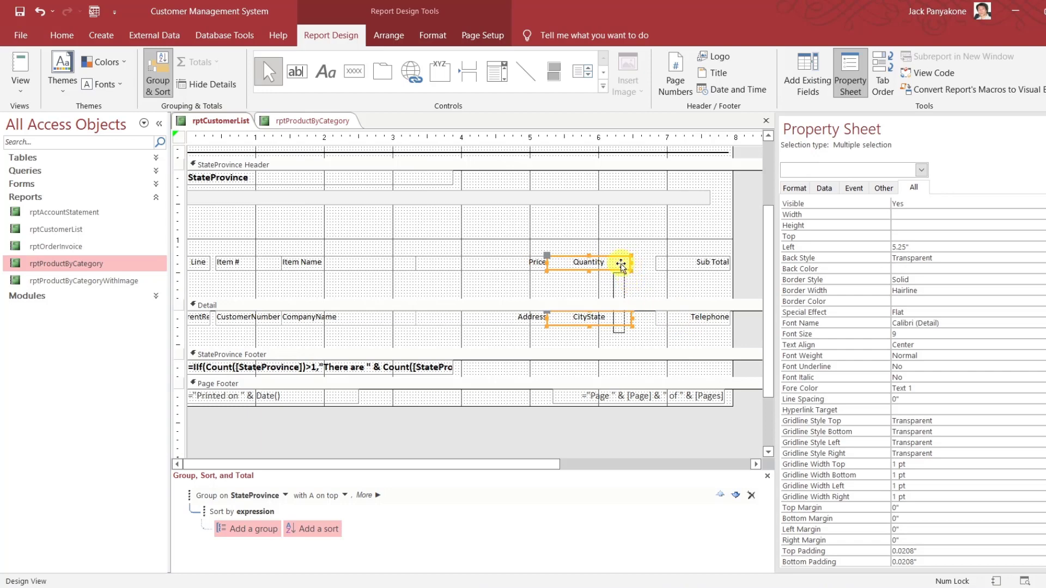
pyautogui.moveTo(622, 265); pyautogui.dragTo(646, 266)
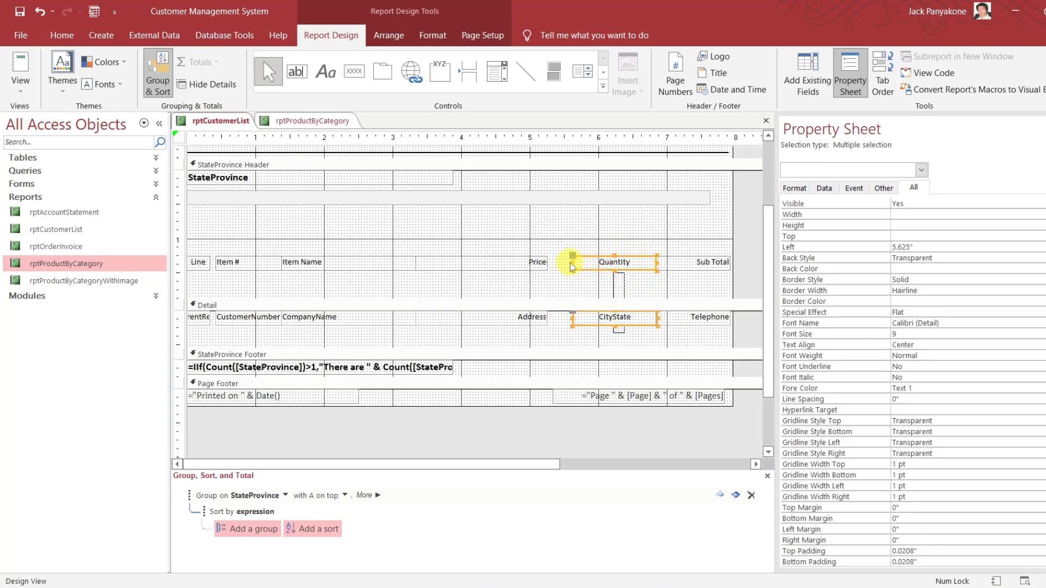
pyautogui.moveTo(573, 262); pyautogui.dragTo(547, 265)
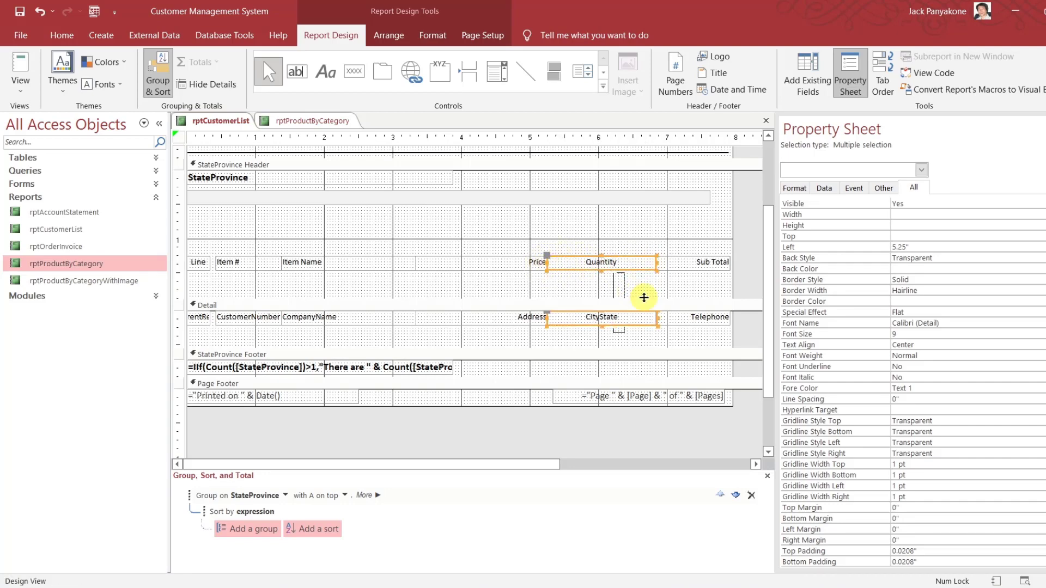
# Set the text alignment to Left for all column labels and Detail text boxes from Item #/CustomerNumber through Sub Total/Telephone.
pyautogui.click(747, 321)
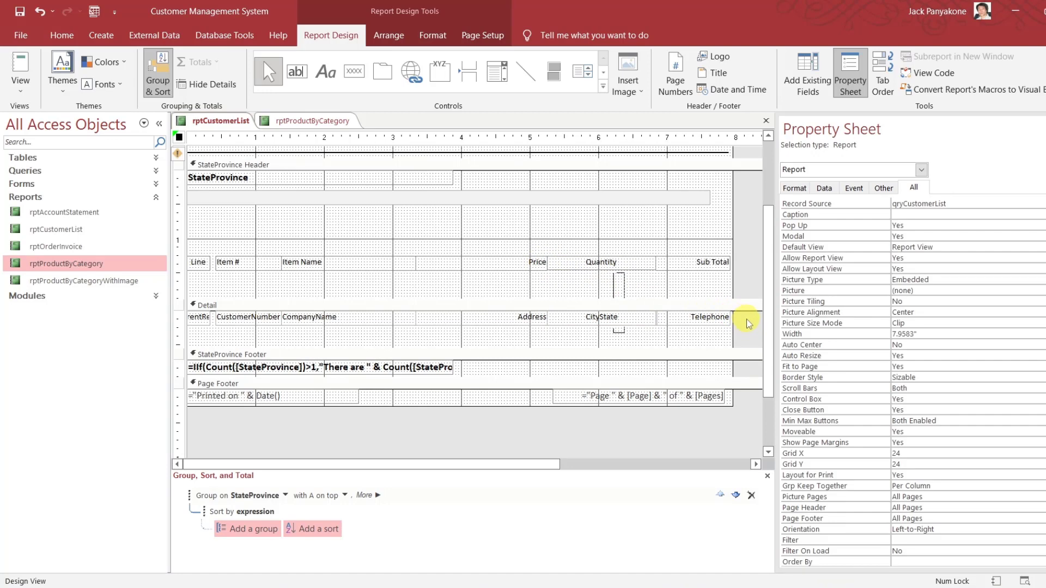
pyautogui.moveTo(746, 323); pyautogui.dragTo(250, 269)
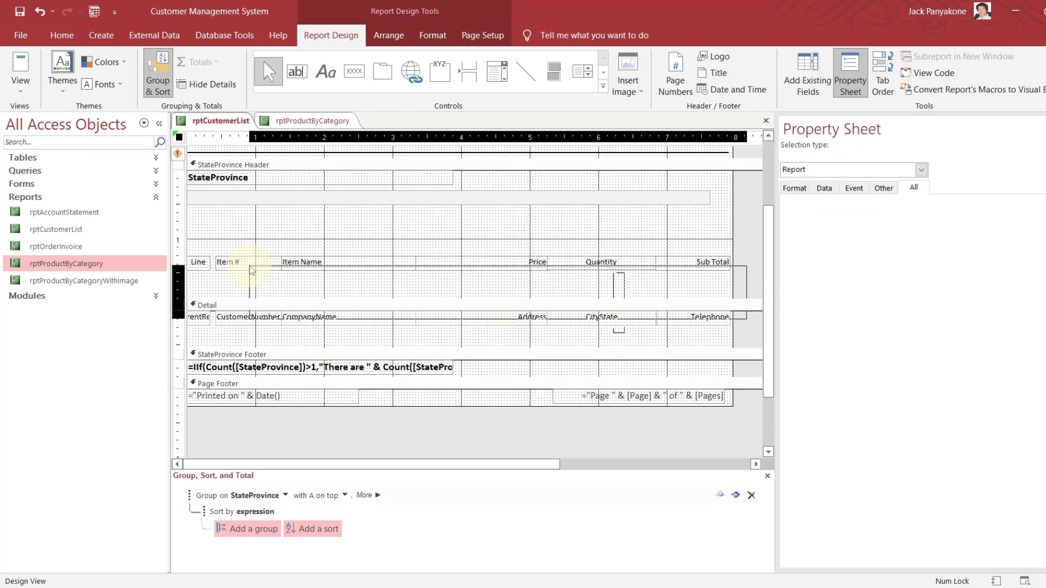
pyautogui.moveTo(250, 270); pyautogui.dragTo(250, 266)
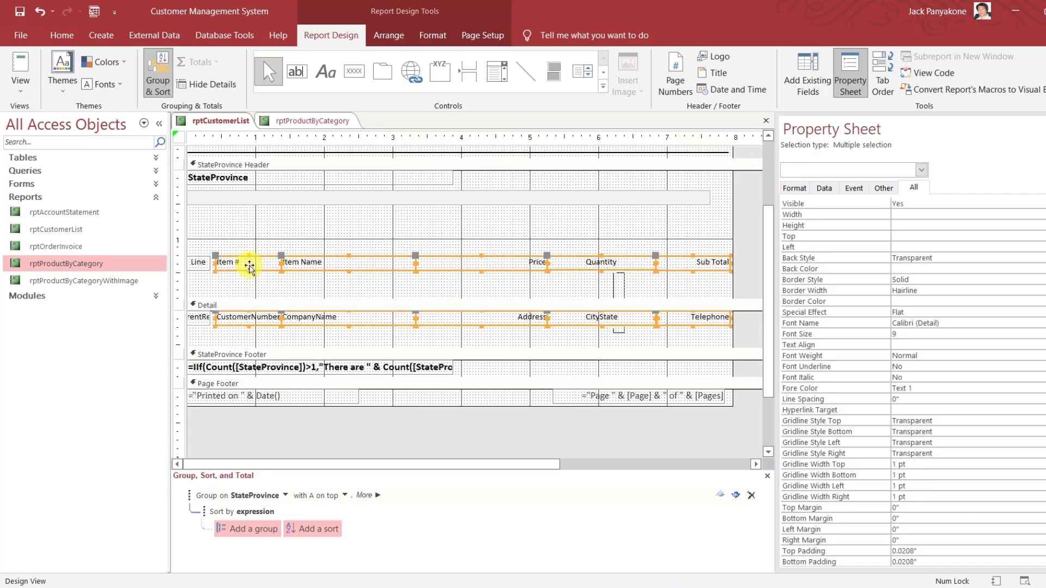
pyautogui.click(904, 344)
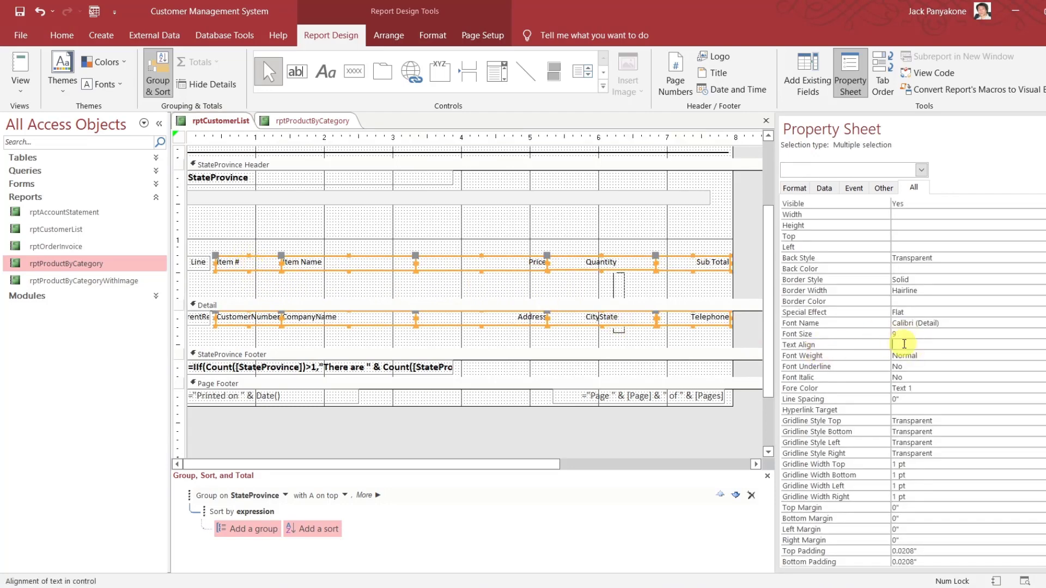
pyautogui.write('Left')
pyautogui.press('Return')
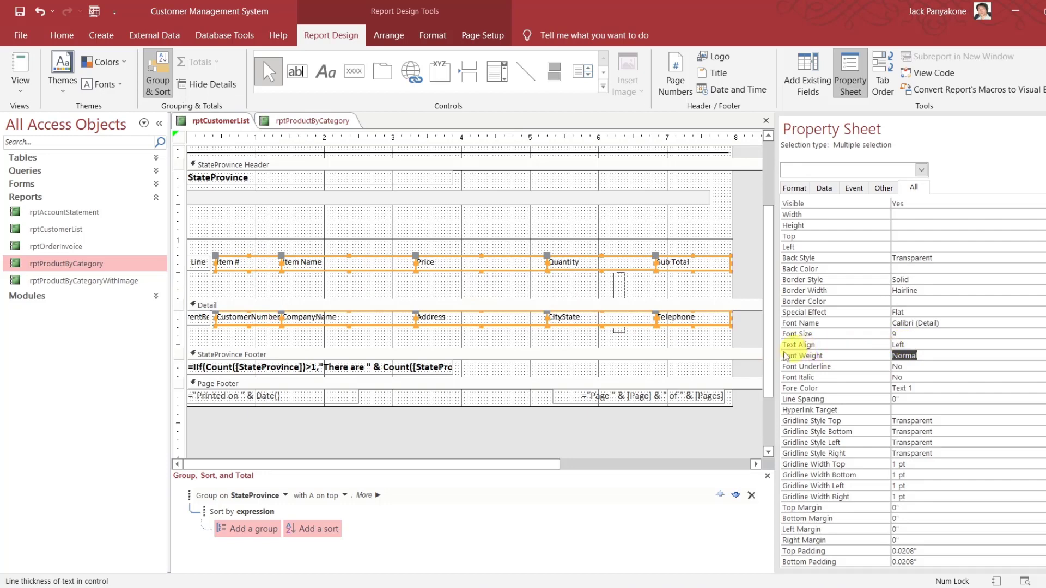
pyautogui.click(755, 334)
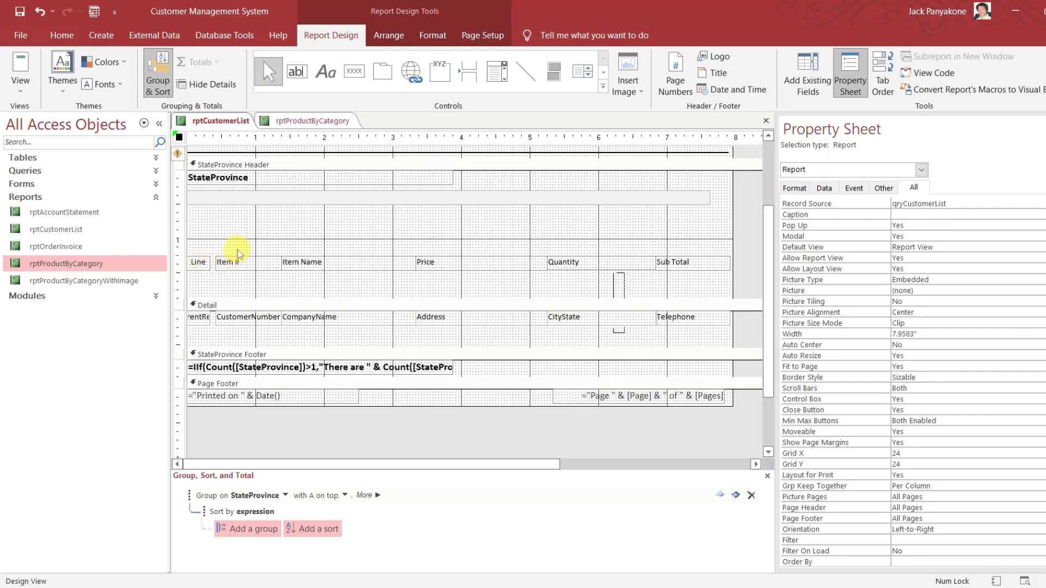
# Shift the Item # and Item Name labels with the CustomerNumber and CompanyName text boxes slightly leftward against the Line column.
pyautogui.moveTo(238, 250); pyautogui.dragTo(276, 320)
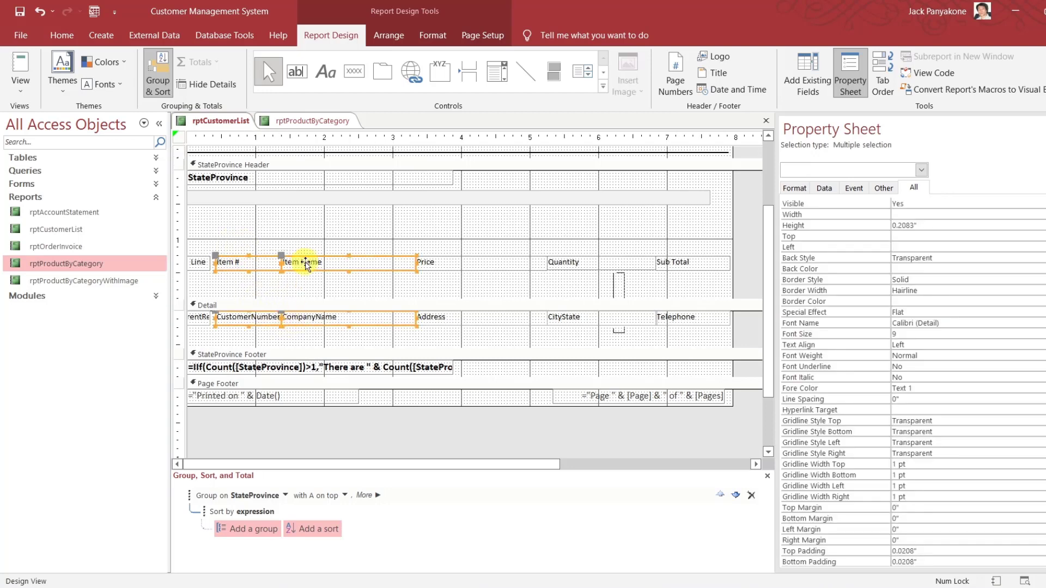
pyautogui.moveTo(299, 264); pyautogui.dragTo(293, 264)
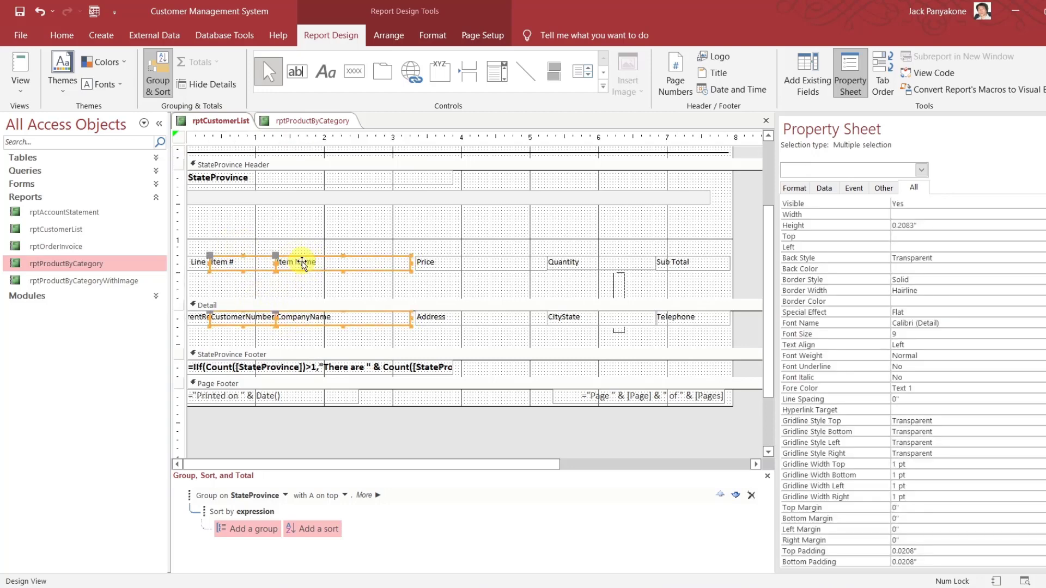
pyautogui.click(403, 228)
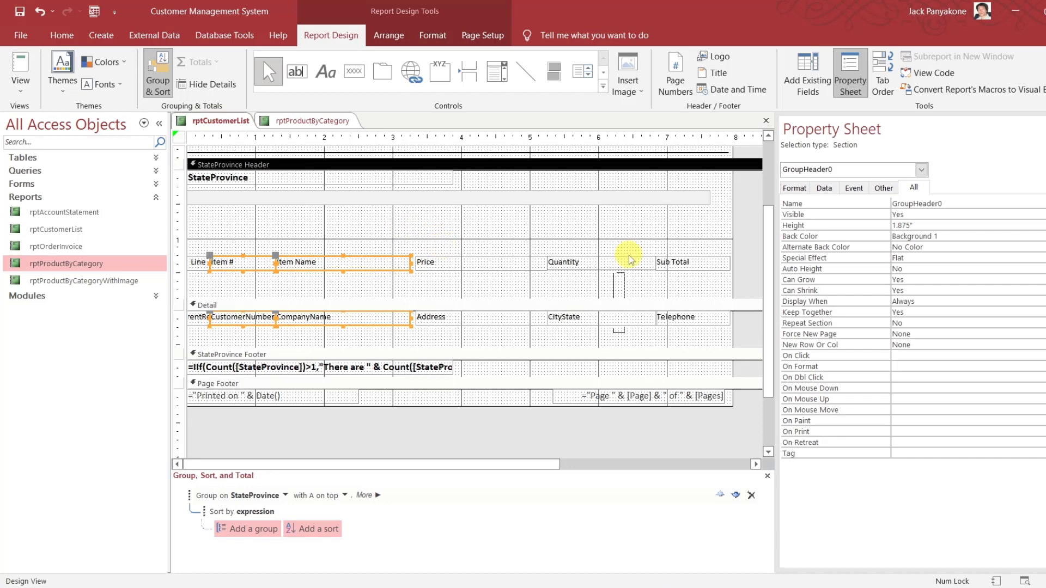
pyautogui.click(746, 286)
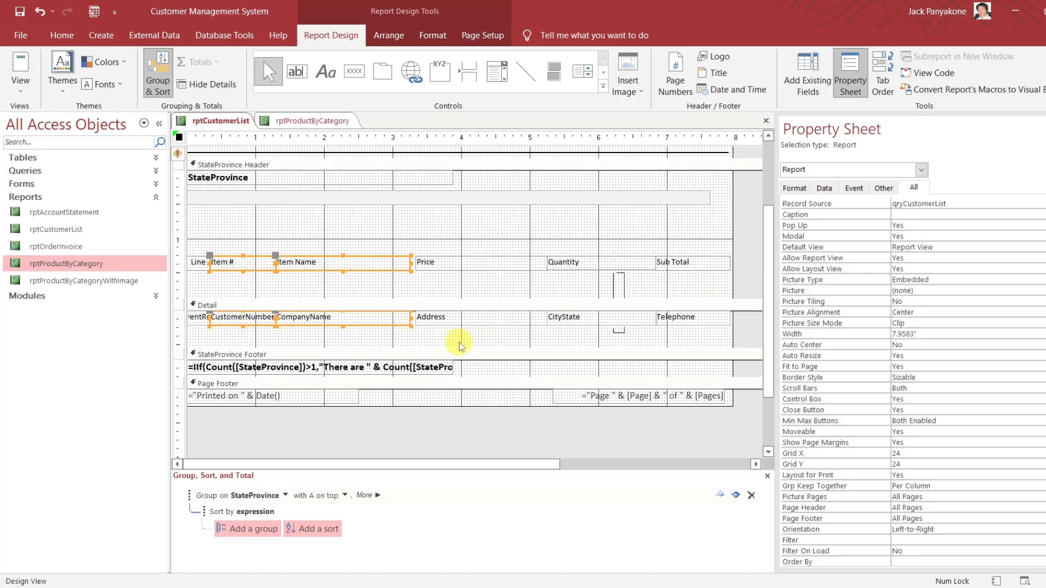
# Extend the Price label and the Address text box slightly leftward to meet the Item Name/CompanyName column.
pyautogui.click(458, 316)
pyautogui.moveTo(457, 312); pyautogui.dragTo(409, 262)
pyautogui.click(742, 264)
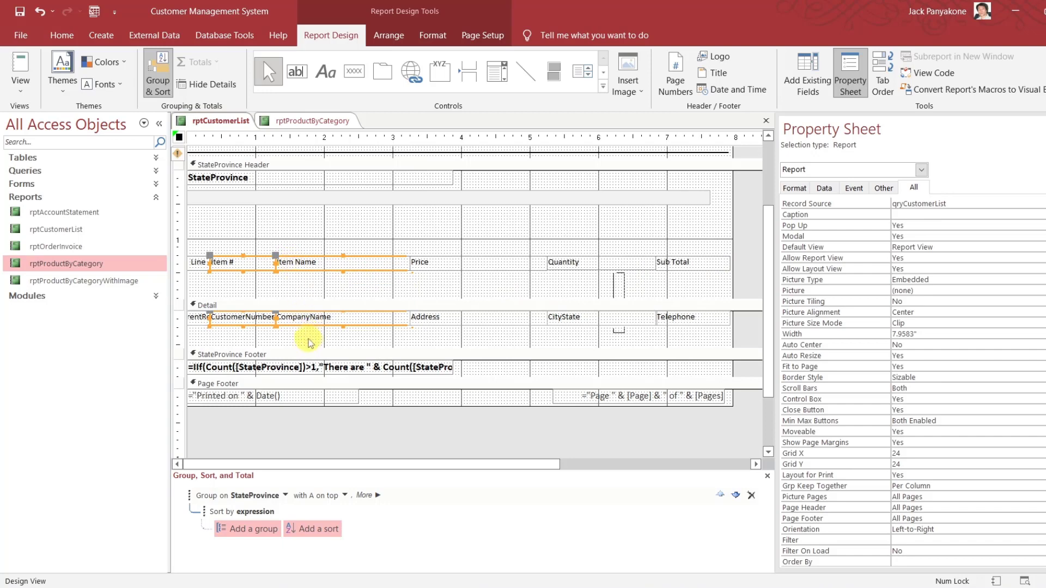
pyautogui.moveTo(309, 339); pyautogui.dragTo(266, 260)
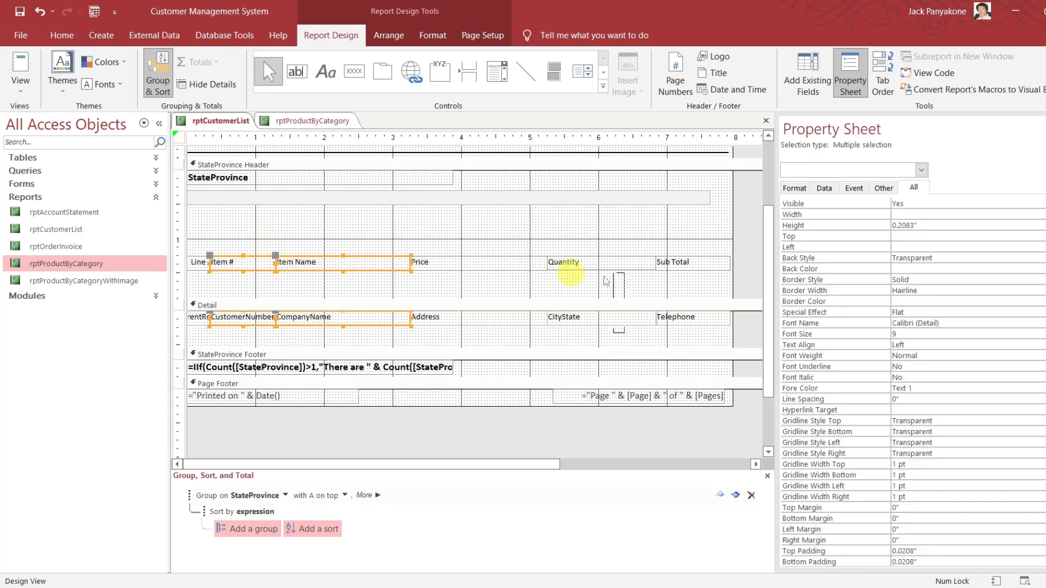
# Widen the grey rectangle in the StateProvince Header to line up with the right edge of the Sub Total column.
pyautogui.click(742, 276)
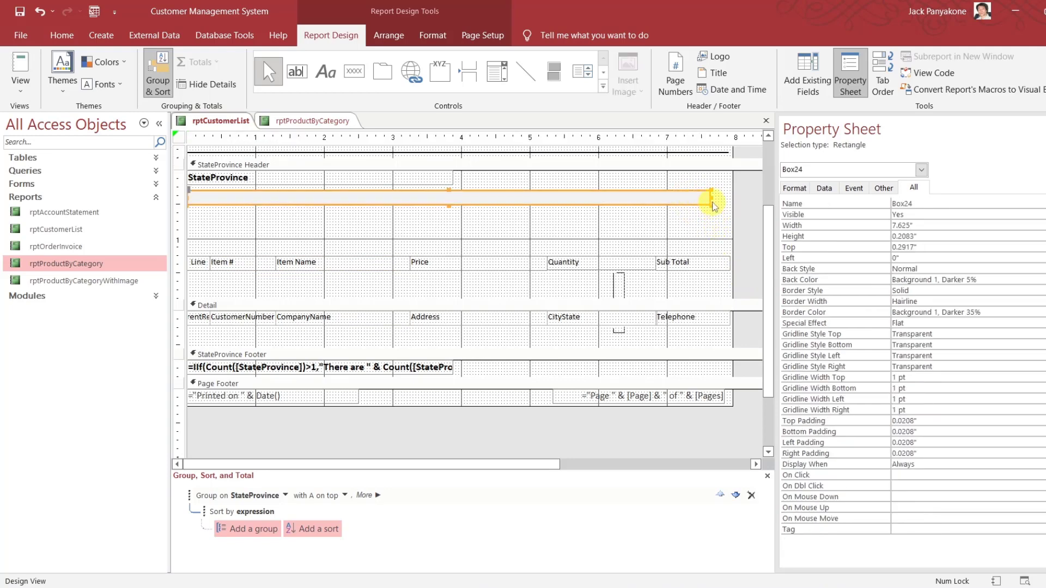
pyautogui.moveTo(710, 192); pyautogui.dragTo(730, 196)
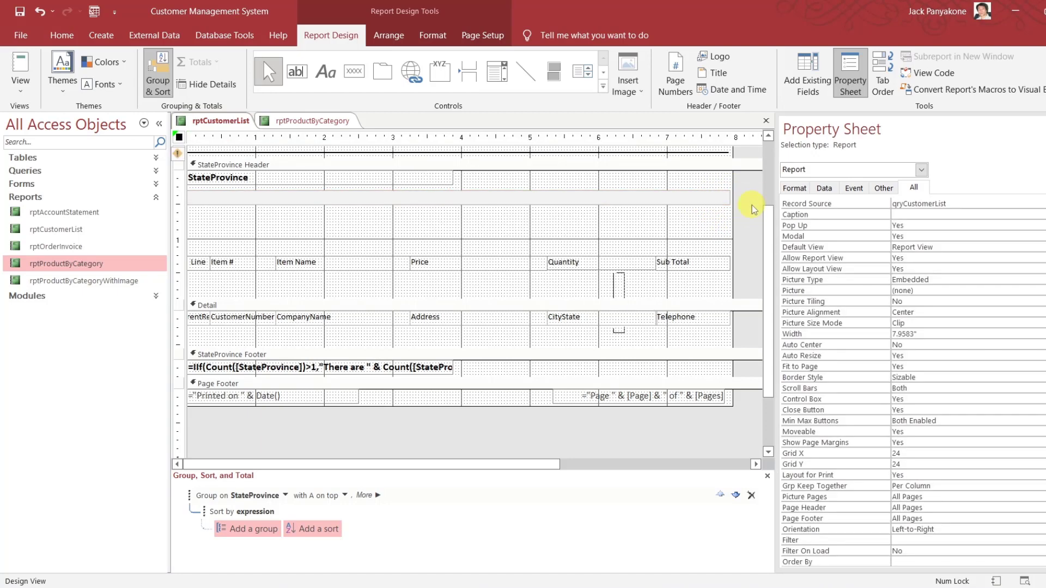
pyautogui.click(754, 206)
# Move the row of column labels up onto the grey rectangle and shrink the StateProvince Header and Detail sections to fit their contents.
pyautogui.click(179, 261)
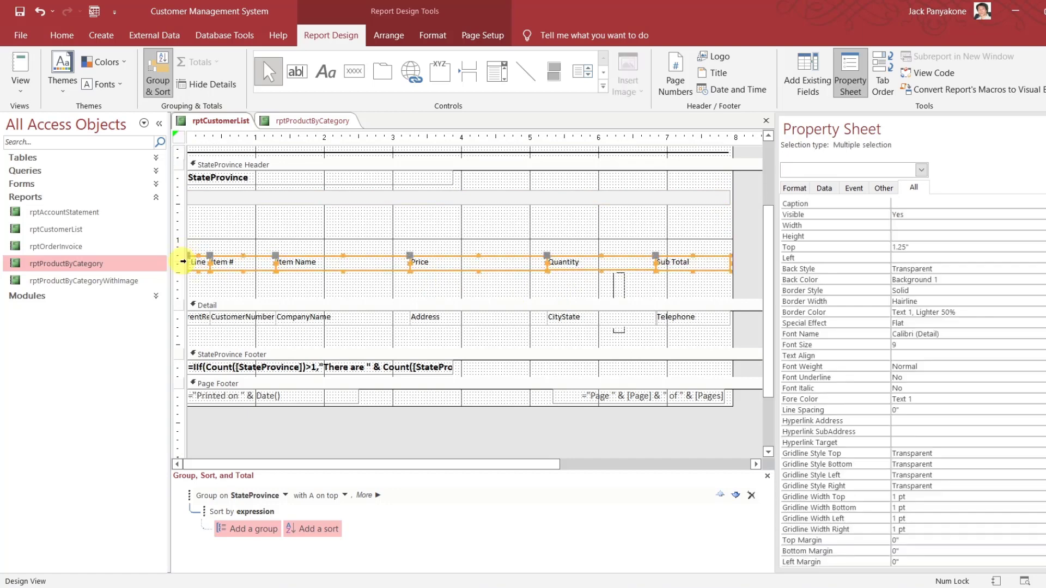
pyautogui.moveTo(247, 263); pyautogui.dragTo(238, 198)
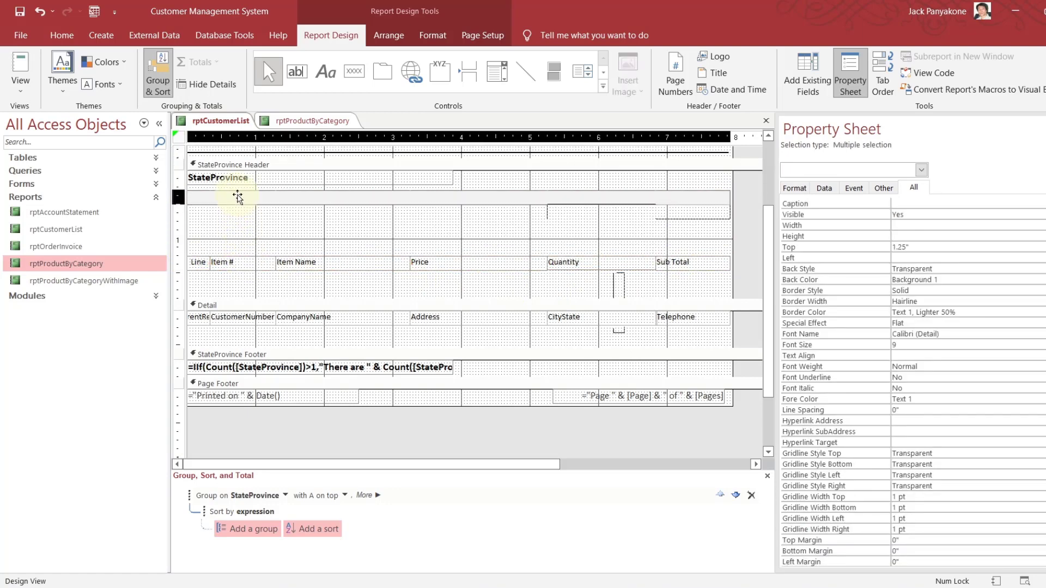
pyautogui.click(748, 254)
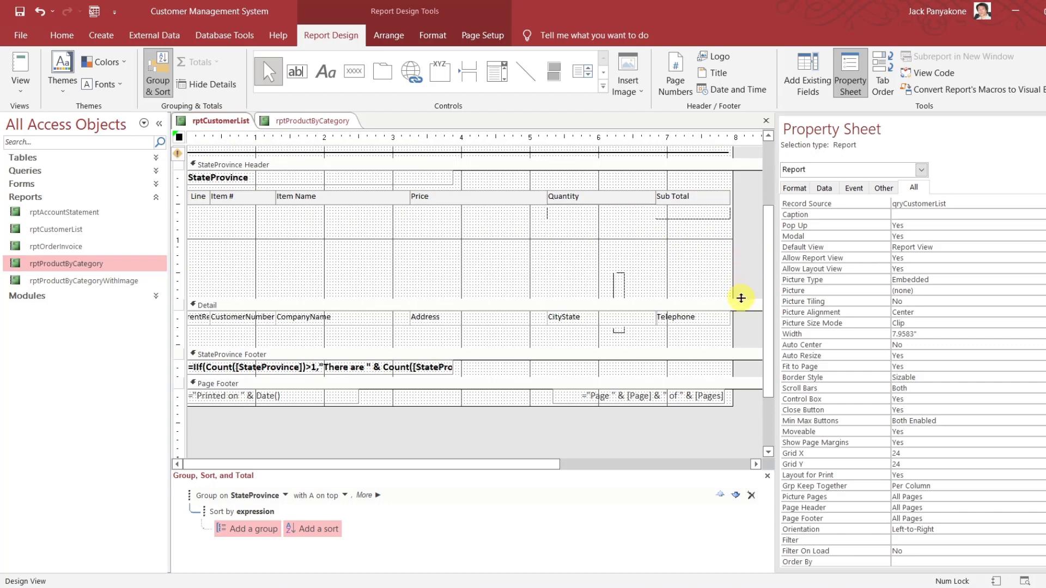
pyautogui.moveTo(741, 297); pyautogui.dragTo(734, 188)
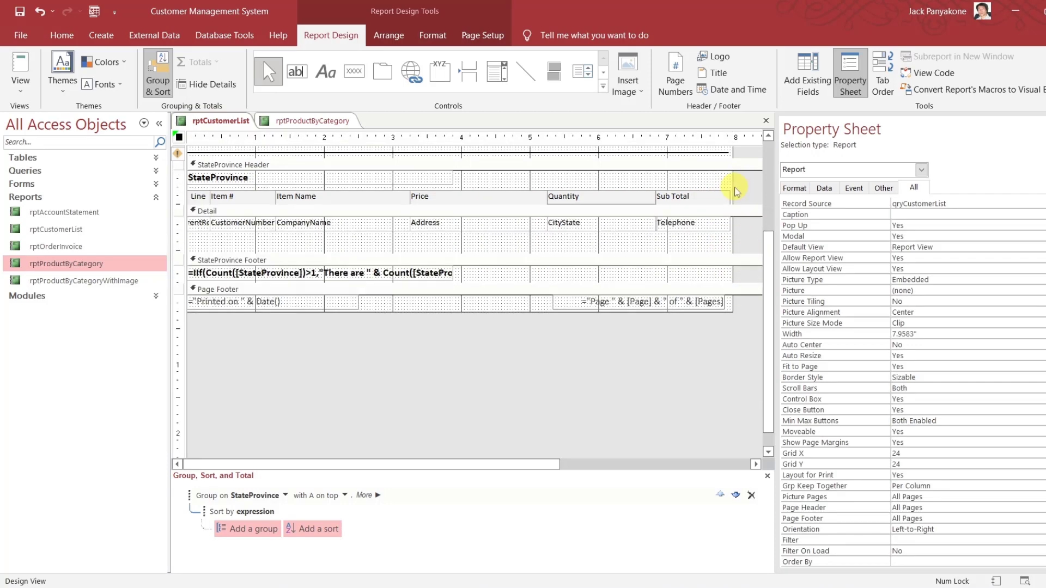
pyautogui.moveTo(739, 252); pyautogui.dragTo(739, 235)
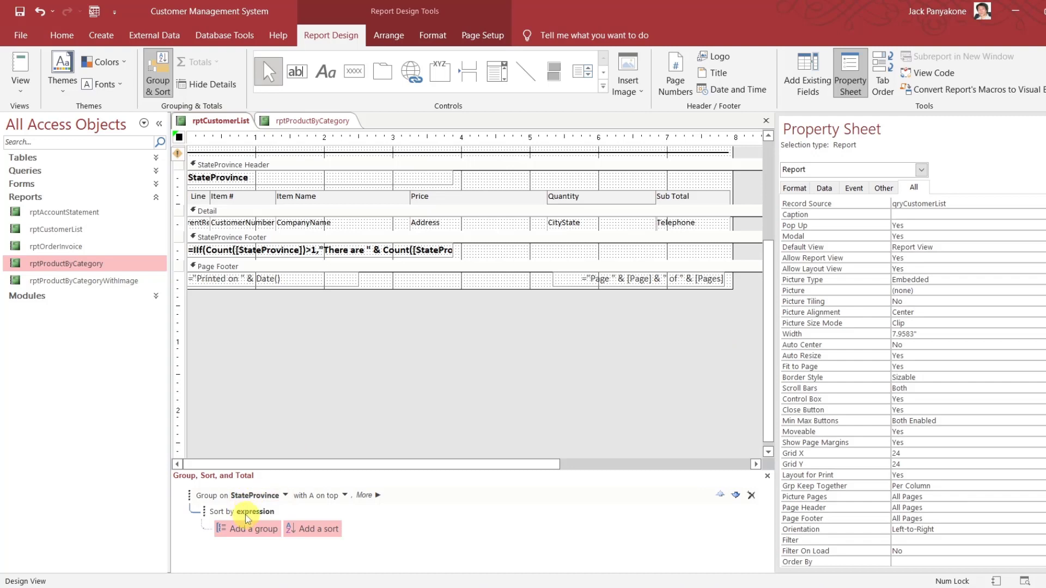
# Change the report's sort within the StateProvince group from an expression to CompanyName.
pyautogui.click(282, 511)
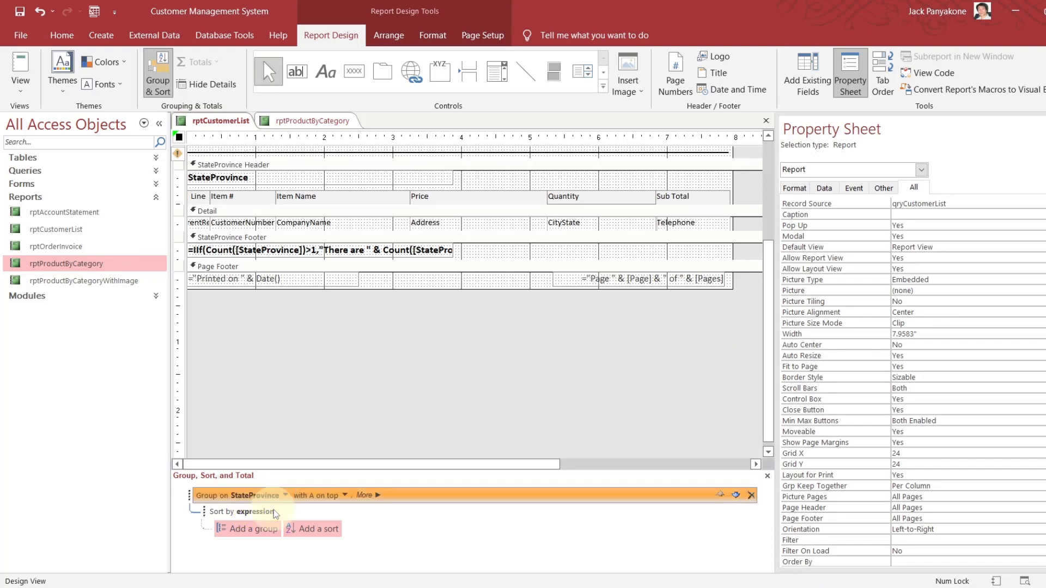
pyautogui.click(281, 511)
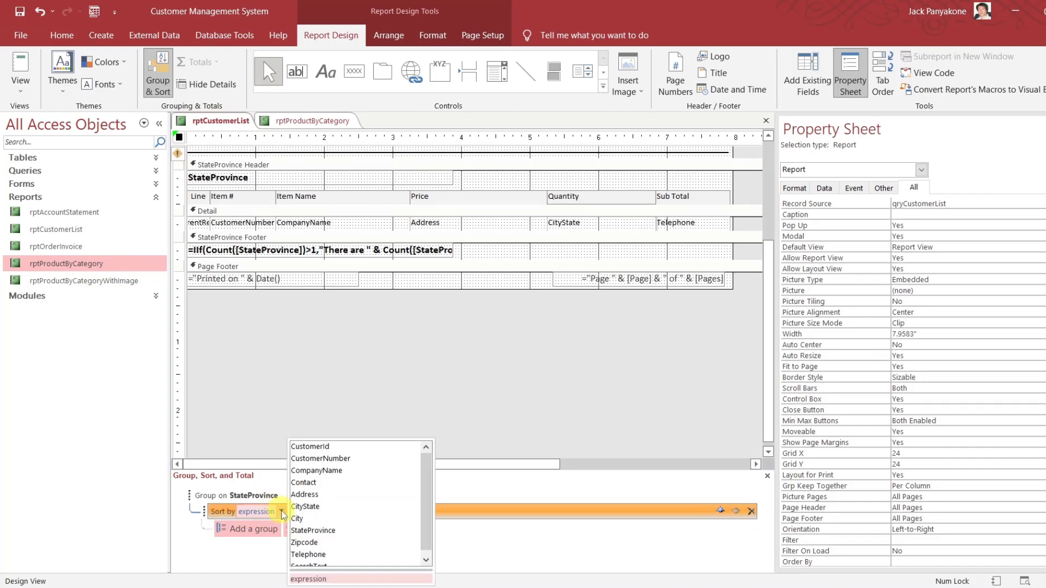
pyautogui.click(324, 470)
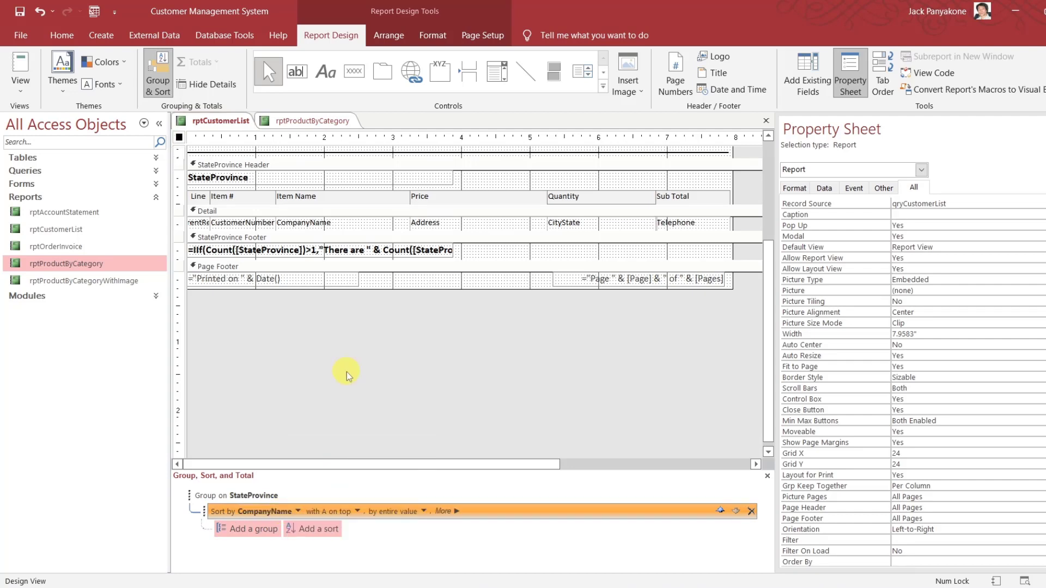
pyautogui.click(269, 497)
pyautogui.click(344, 404)
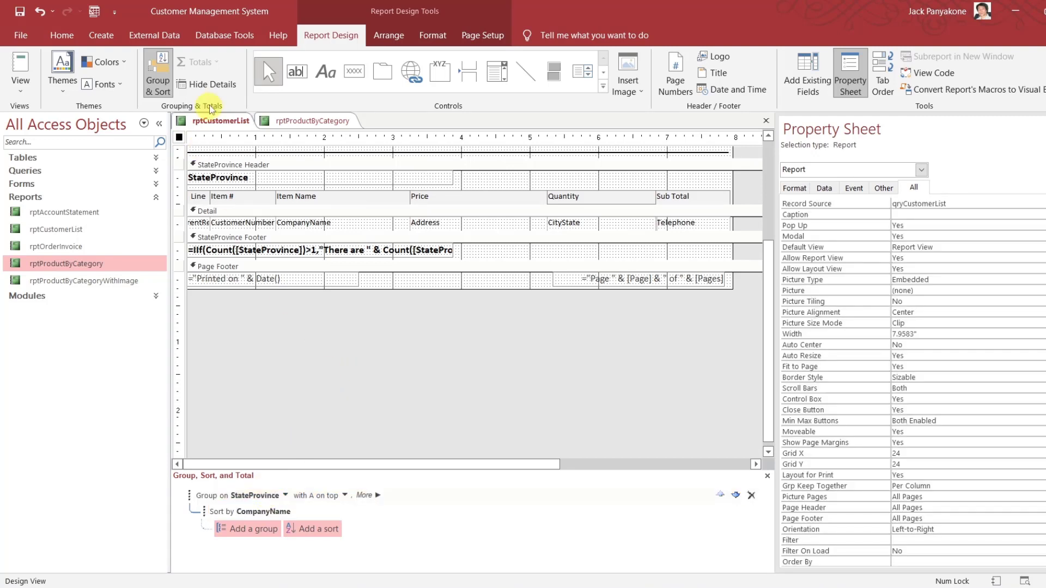
# Show rptCustomerList in Print Preview.
pyautogui.rightClick(211, 121)
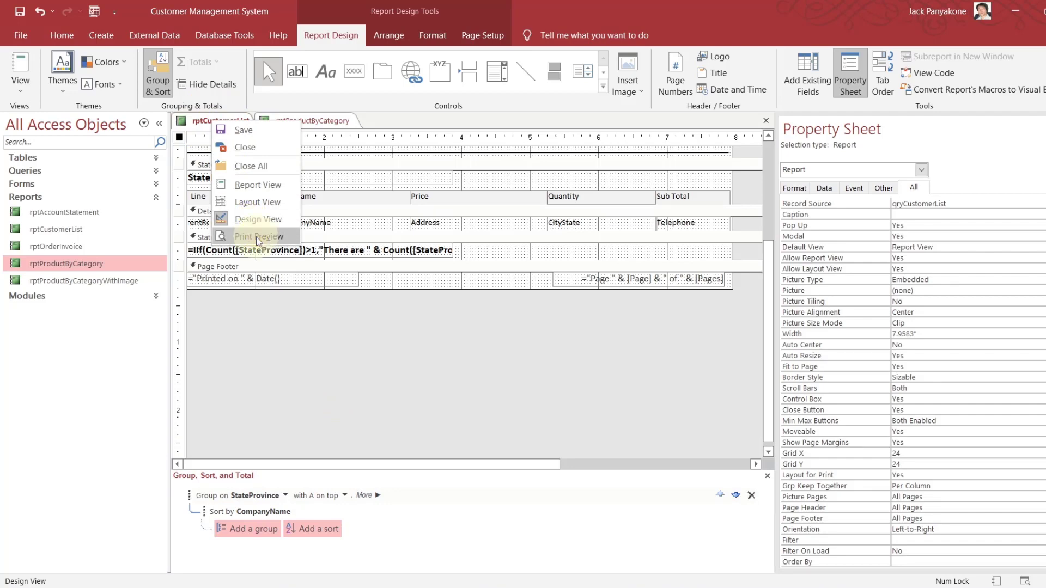
pyautogui.click(256, 237)
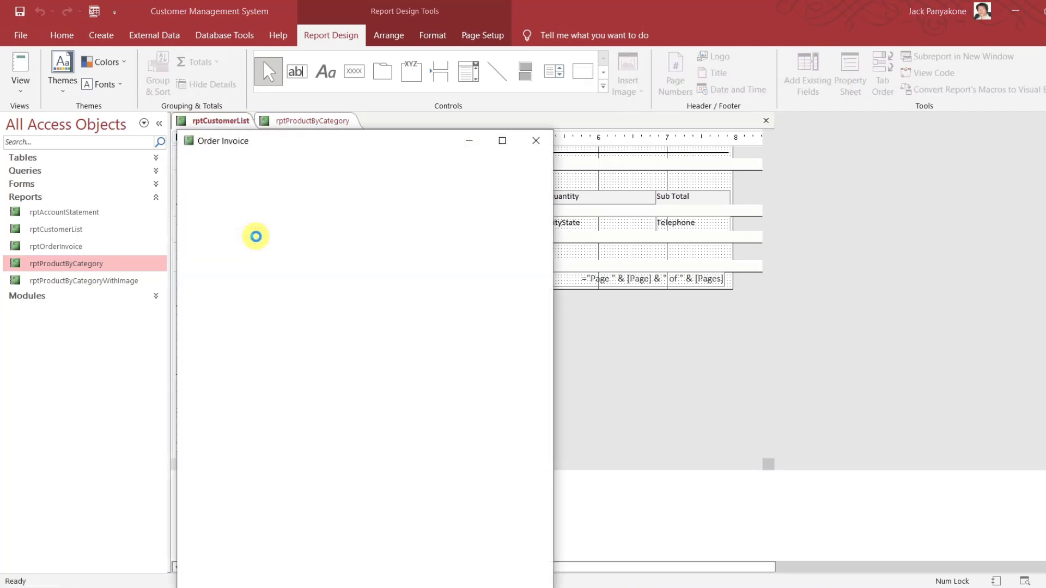
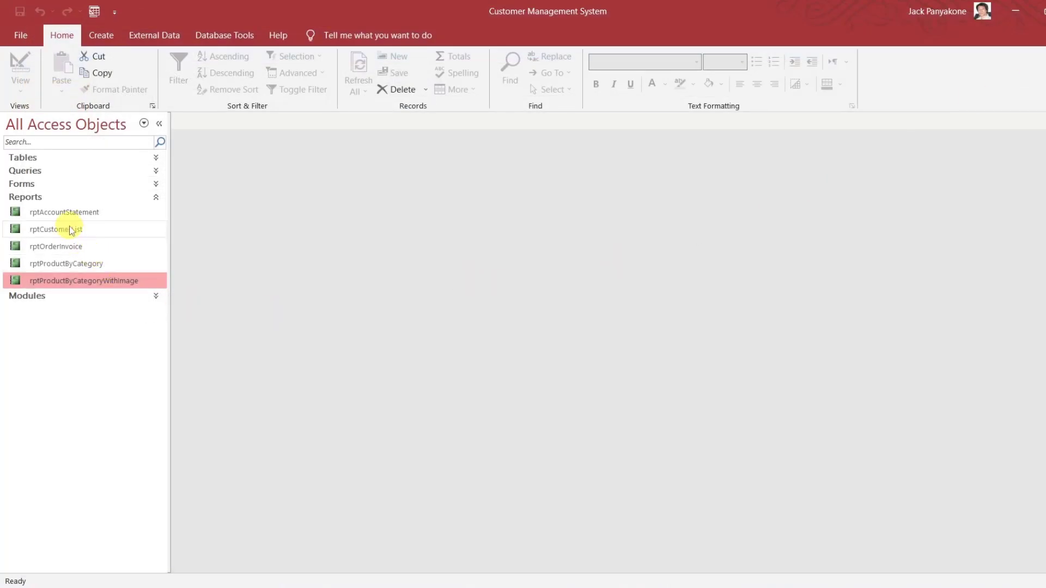
# Reopen the rptCustomerList report in Design View.
pyautogui.click(70, 229)
pyautogui.rightClick(69, 229)
pyautogui.click(116, 271)
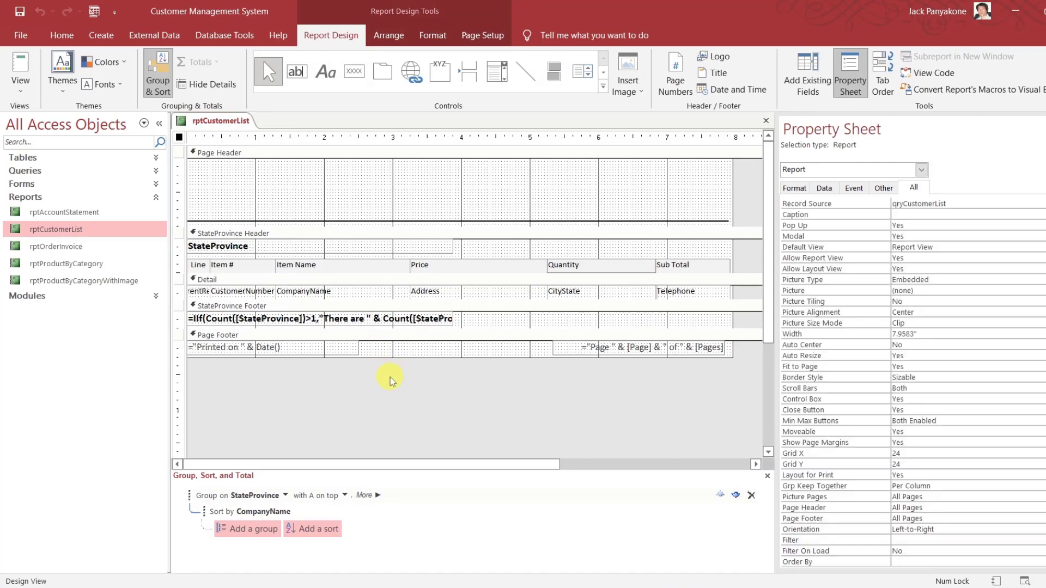
# In the report's Report_Load code, set Me.Caption to "Customer List" and return to the report design.
pyautogui.moveTo(1045, 231)
pyautogui.mouseDown()
pyautogui.moveTo(1045, 419)
pyautogui.moveTo(1045, 232)
pyautogui.mouseUp()
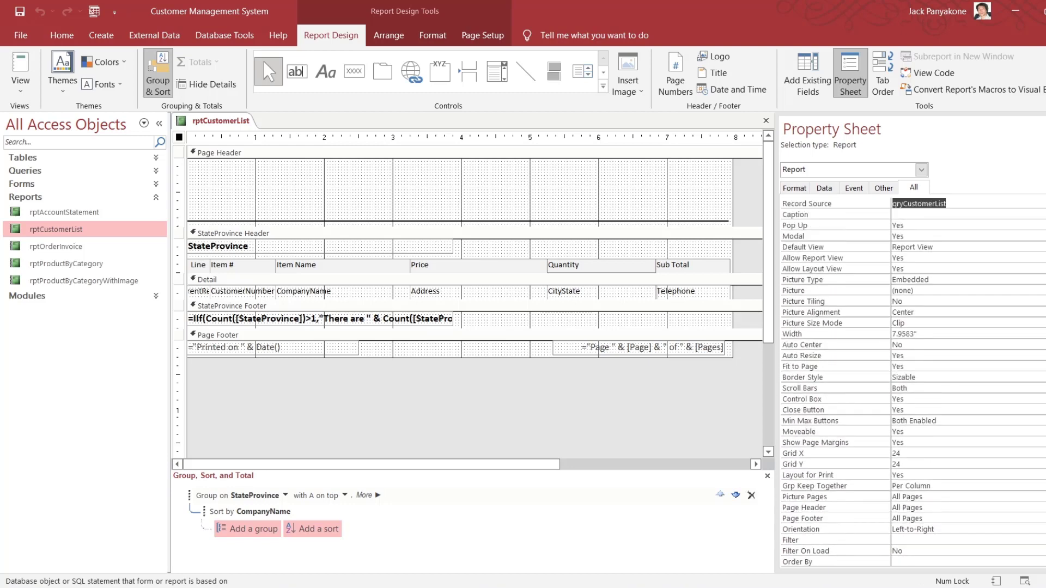
pyautogui.click(949, 74)
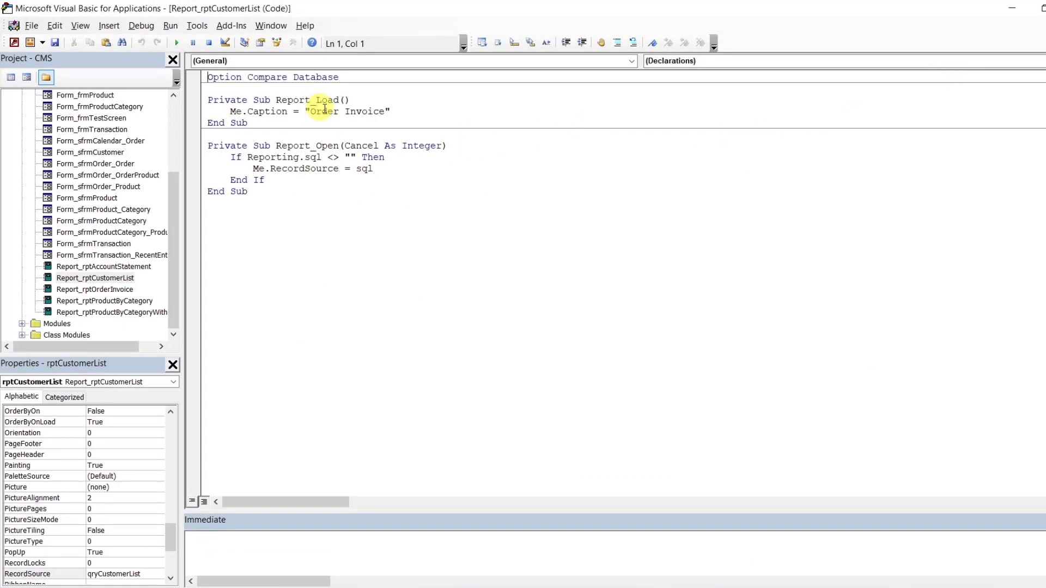
pyautogui.moveTo(311, 112); pyautogui.dragTo(381, 111)
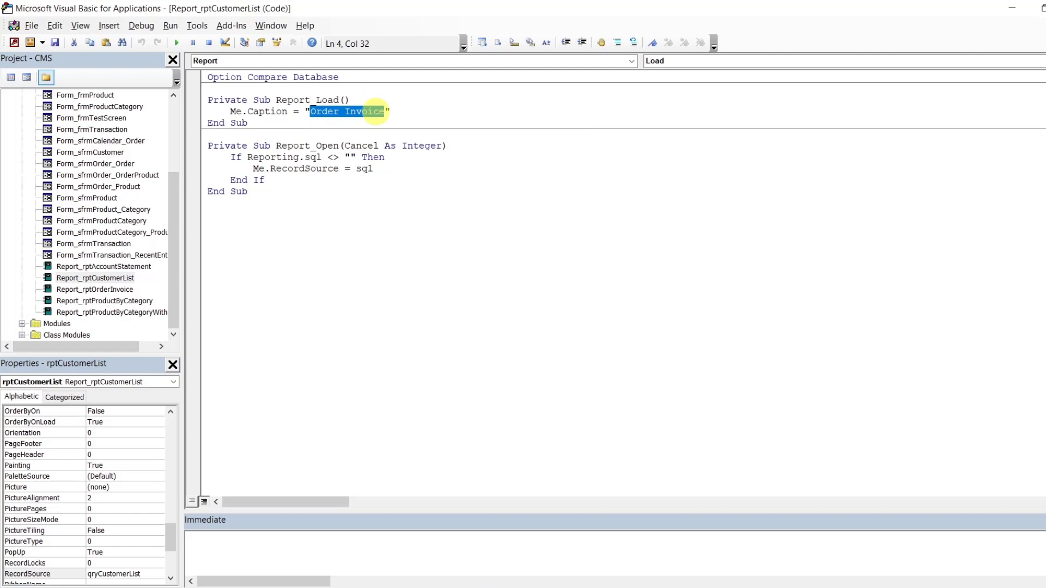
pyautogui.write('Cus')
pyautogui.press('BackSpace')
pyautogui.write('st')
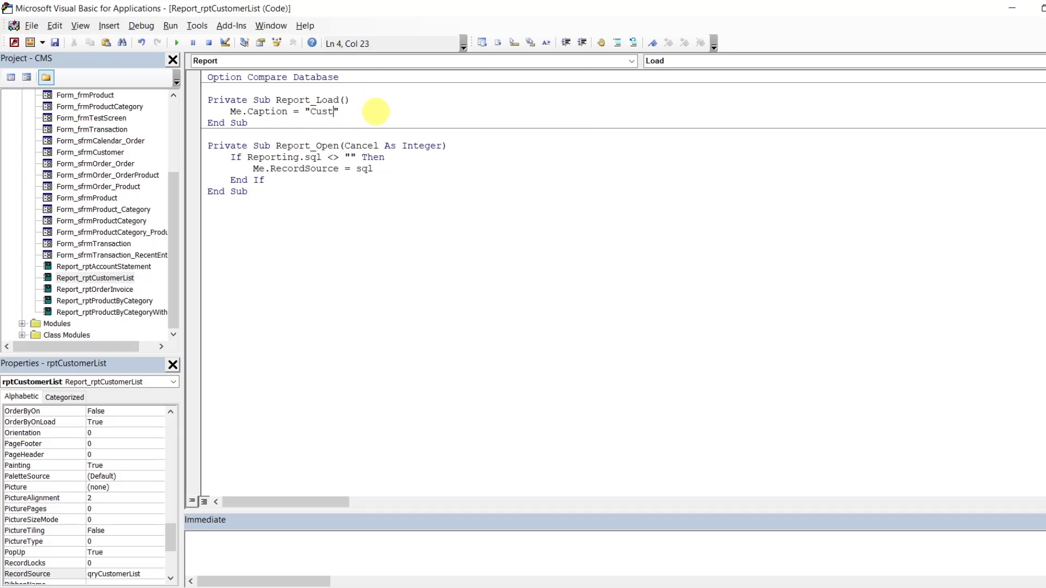
pyautogui.write('omer List')
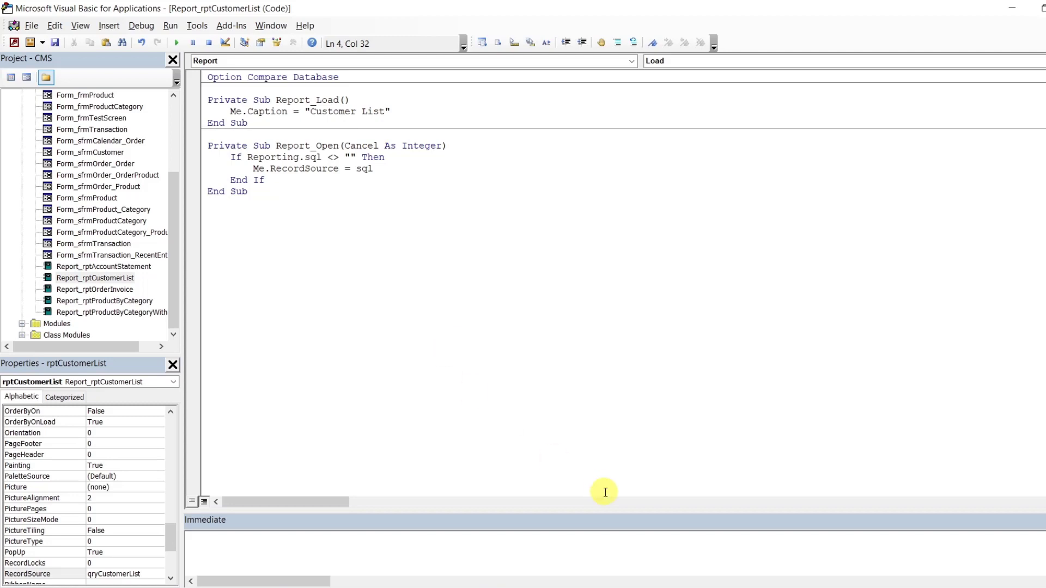
pyautogui.moveTo(637, 574)
pyautogui.click(579, 528)
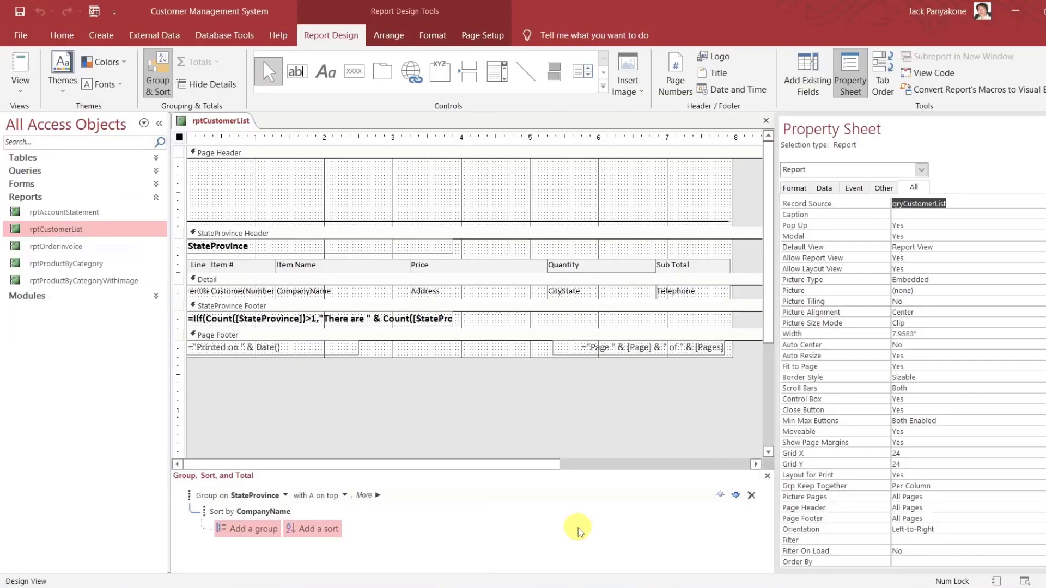
pyautogui.click(554, 385)
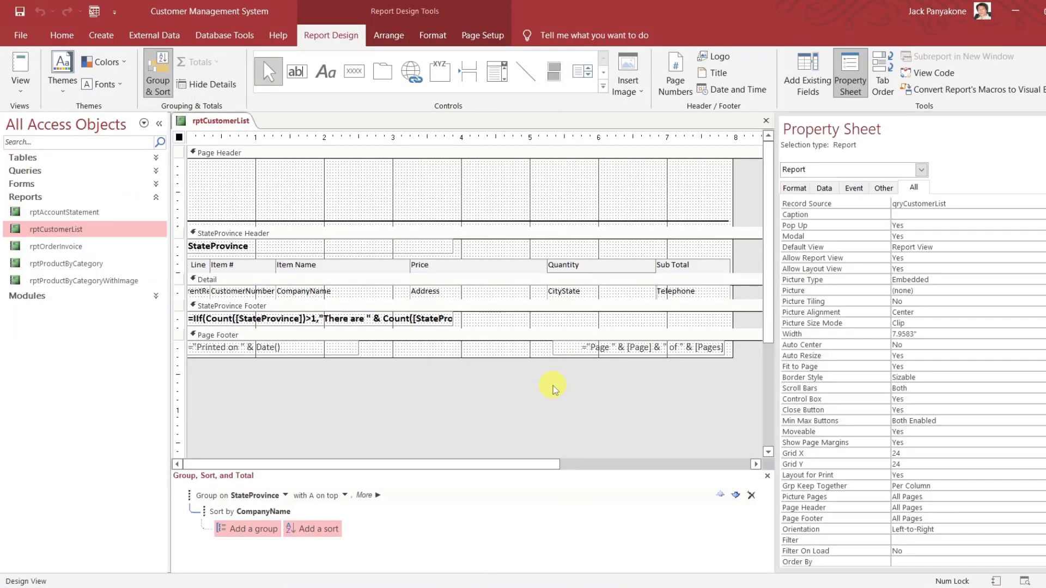
# Open the qryCustomerList query to check the records that feed the customer list report.
pyautogui.click(739, 177)
pyautogui.click(157, 171)
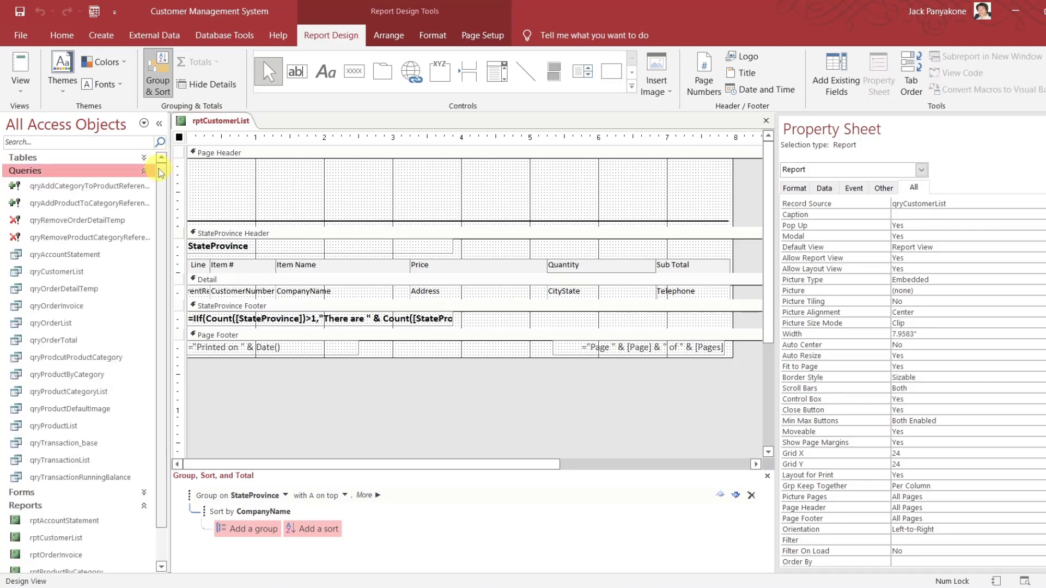
pyautogui.doubleClick(69, 275)
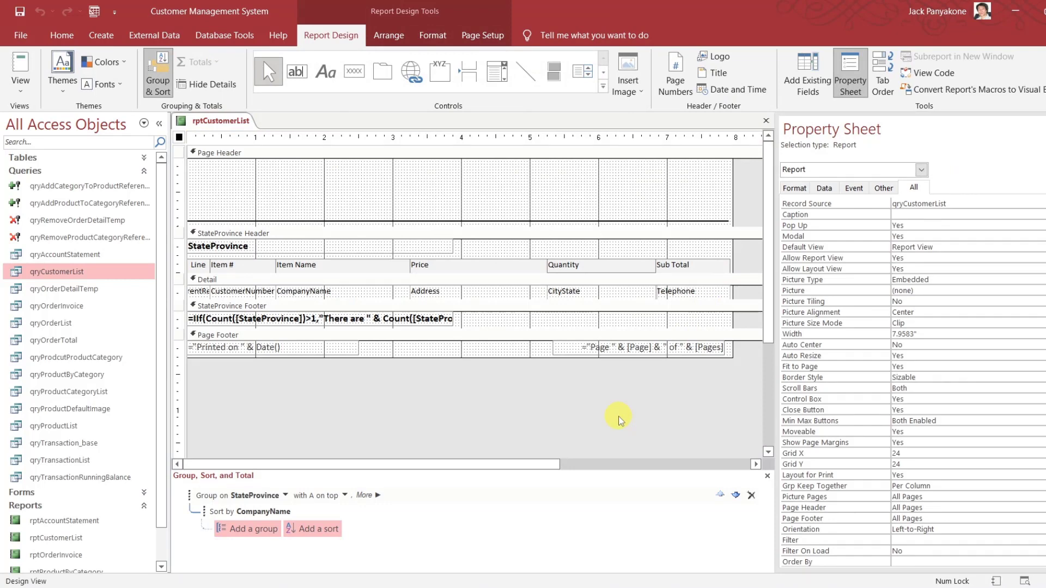
# Show the rptCustomerList report in Print Preview and move the preview window up so the whole page is visible.
pyautogui.click(229, 123)
pyautogui.rightClick(227, 122)
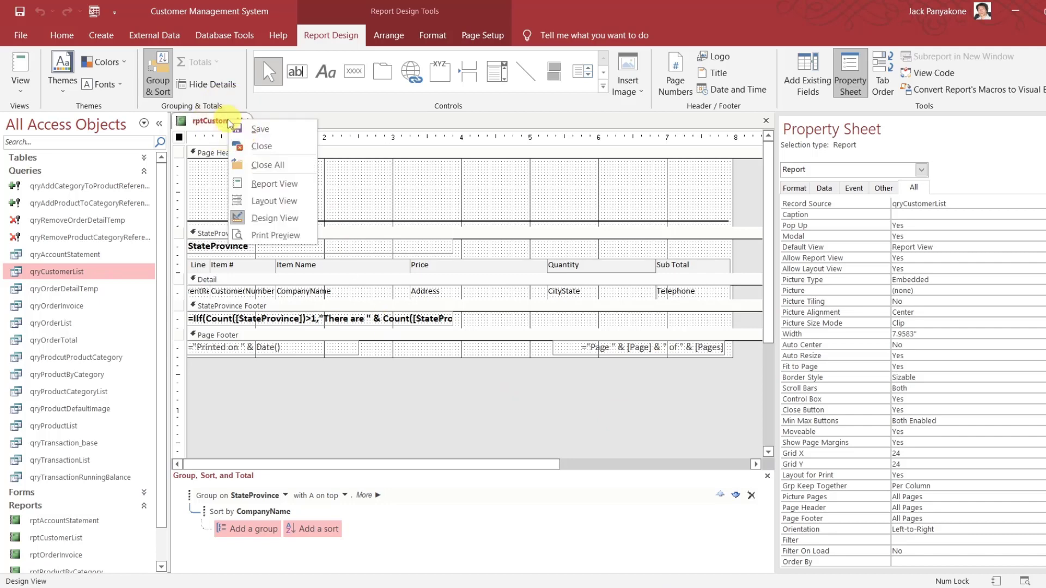
pyautogui.click(282, 235)
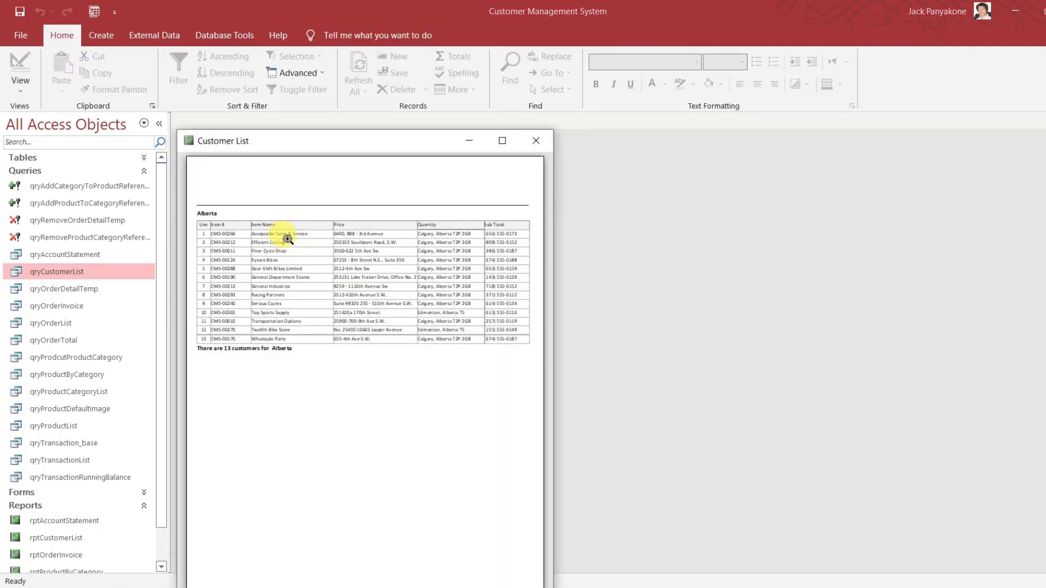
pyautogui.moveTo(346, 145); pyautogui.dragTo(435, 65)
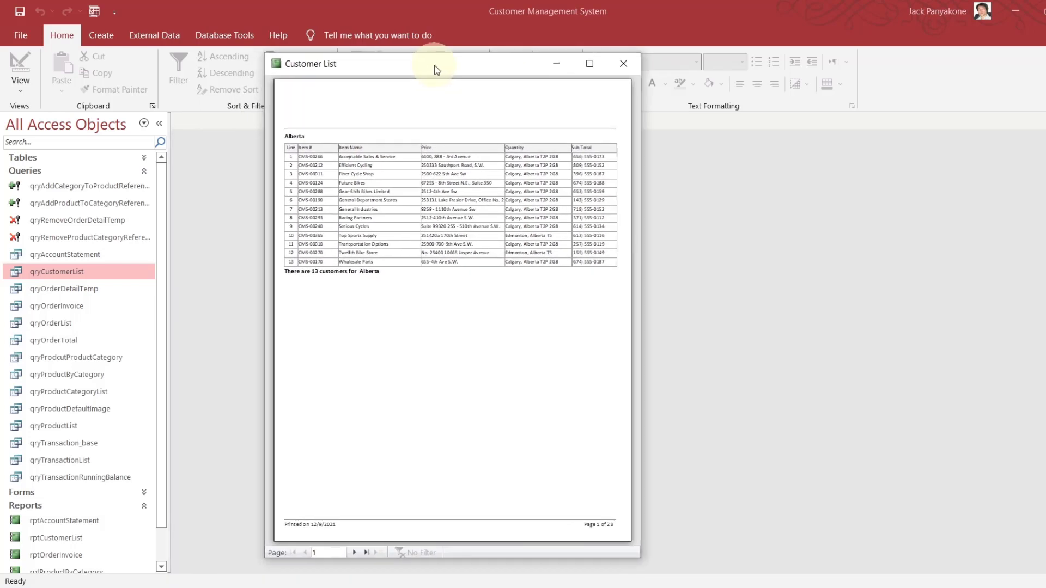
# Page forward through the customer list preview to page 24, examining how the state groups break across pages.
pyautogui.click(355, 552)
pyautogui.click(355, 552)
pyautogui.click(355, 552)
pyautogui.click(355, 551)
pyautogui.click(356, 552)
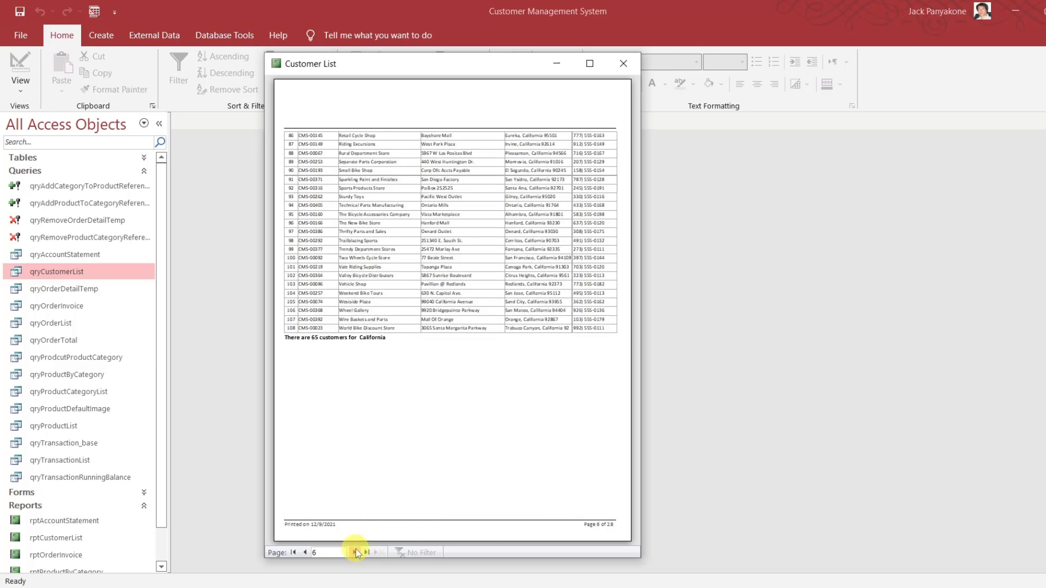
pyautogui.click(356, 551)
pyautogui.click(356, 551)
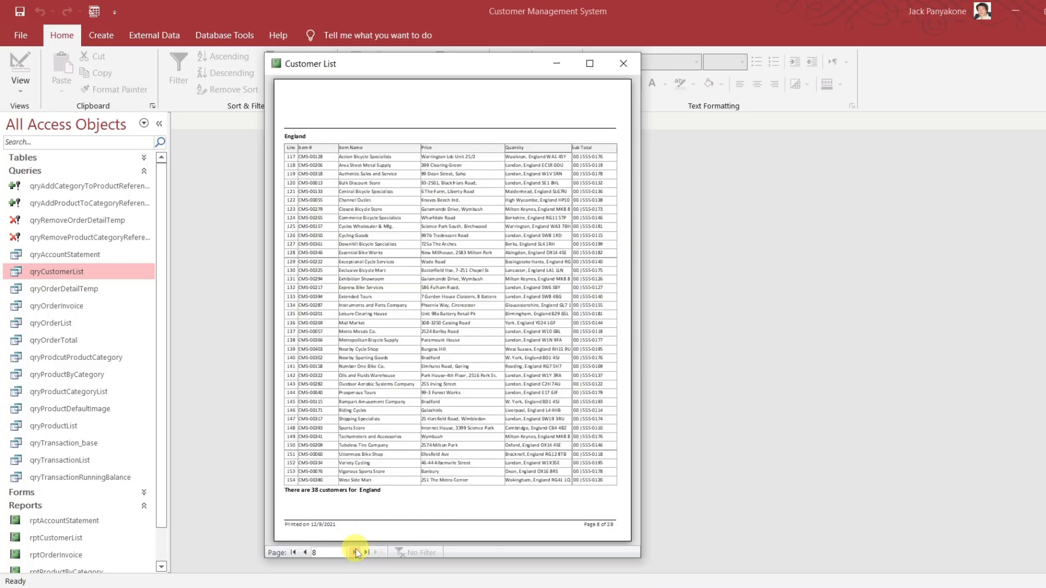
pyautogui.click(355, 551)
pyautogui.click(355, 552)
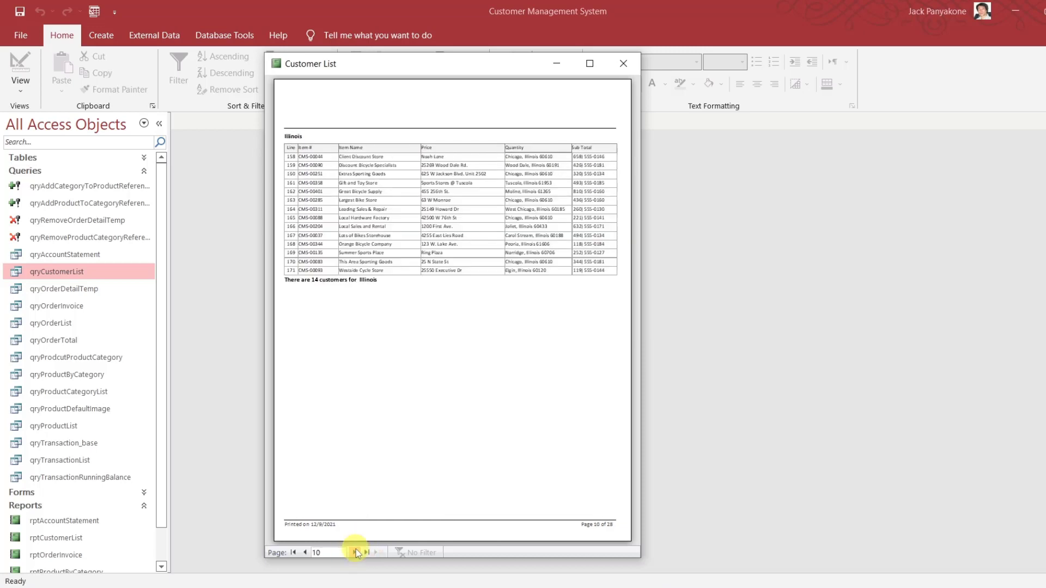
pyautogui.click(355, 552)
pyautogui.click(356, 552)
pyautogui.click(356, 552)
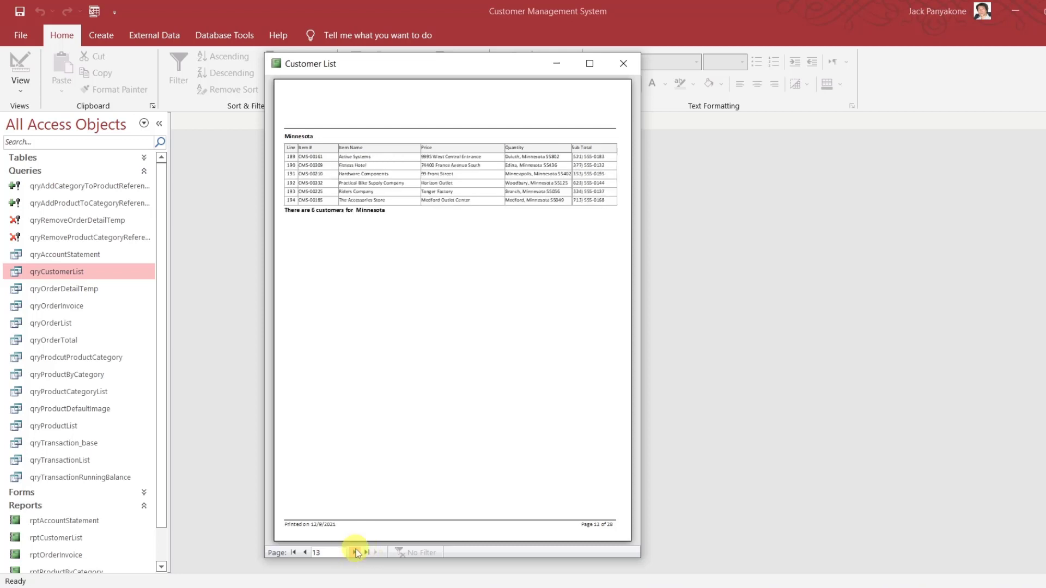
pyautogui.click(355, 552)
pyautogui.click(356, 551)
pyautogui.click(356, 551)
pyautogui.click(355, 552)
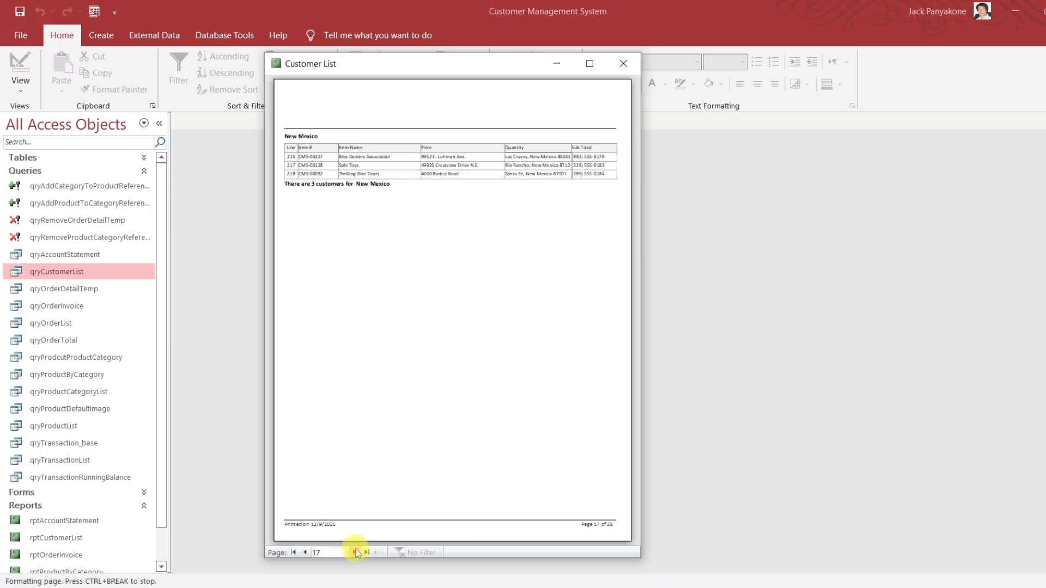
pyautogui.click(356, 551)
pyautogui.click(356, 552)
pyautogui.click(356, 552)
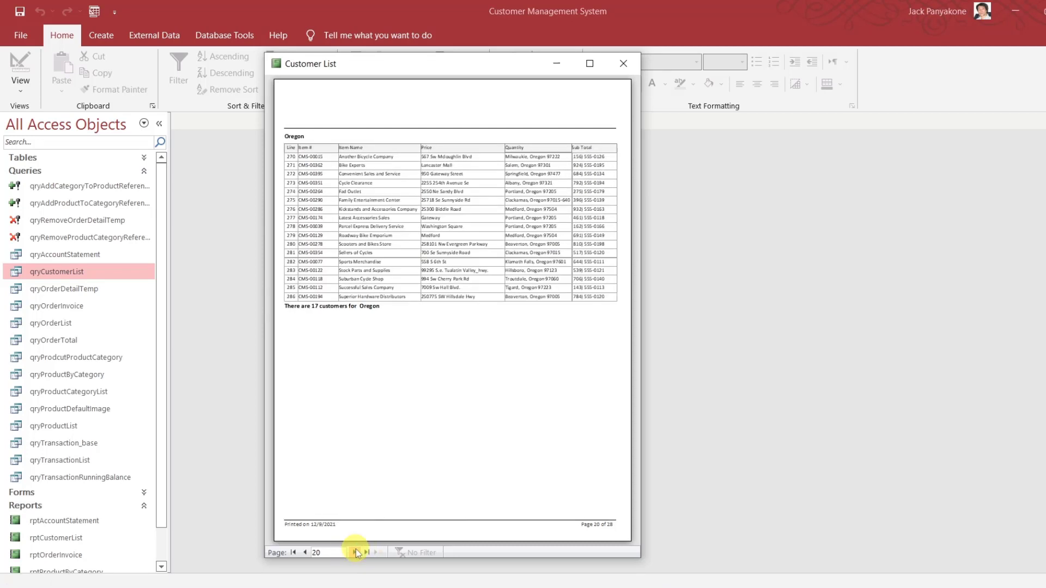
pyautogui.click(355, 551)
pyautogui.click(355, 551)
pyautogui.click(355, 551)
pyautogui.click(355, 552)
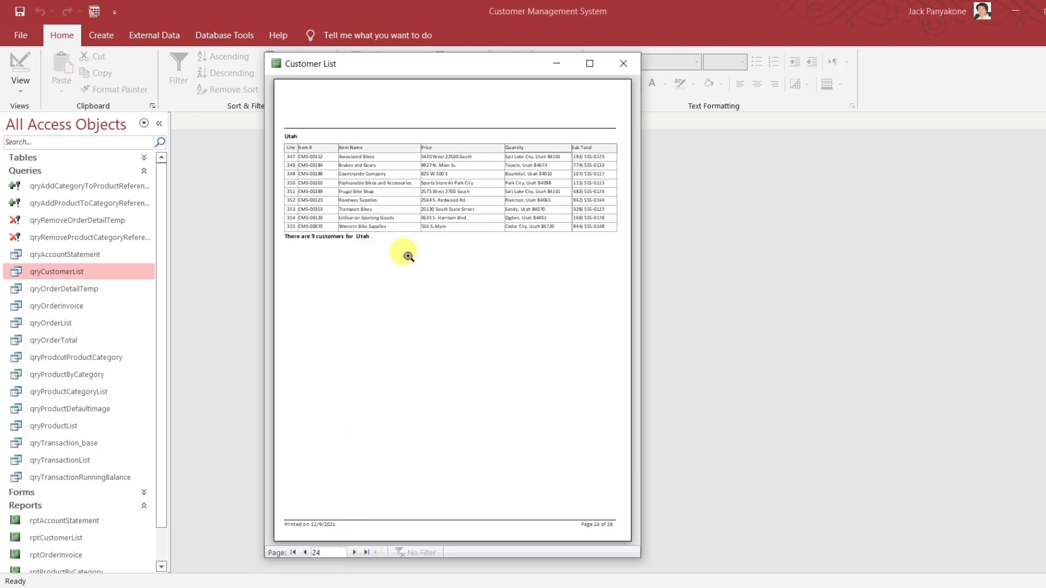
# Return the report to Design View and set Force New Page to None for the StateProvince Footer section.
pyautogui.rightClick(453, 77)
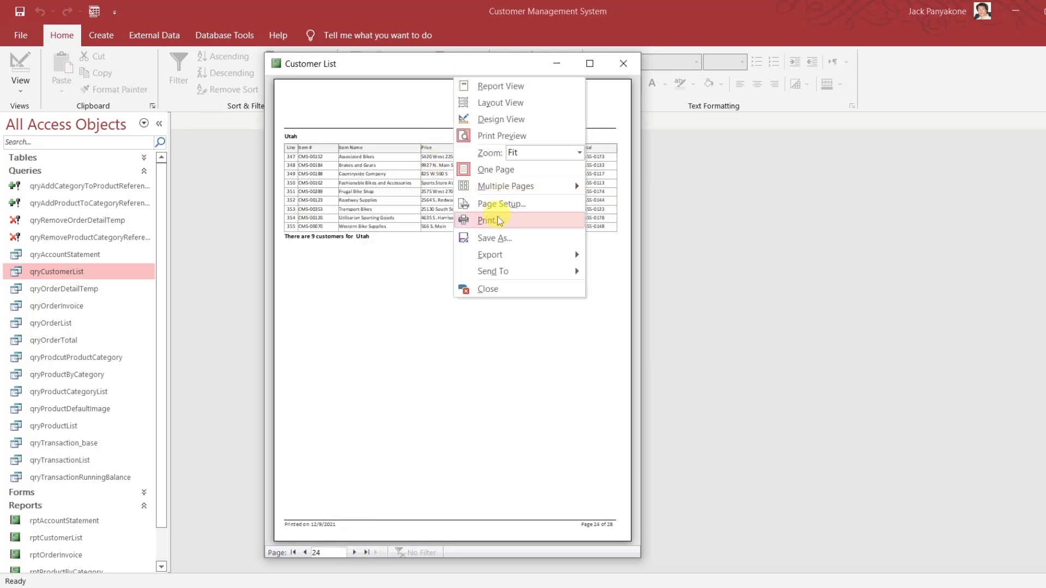
pyautogui.click(518, 127)
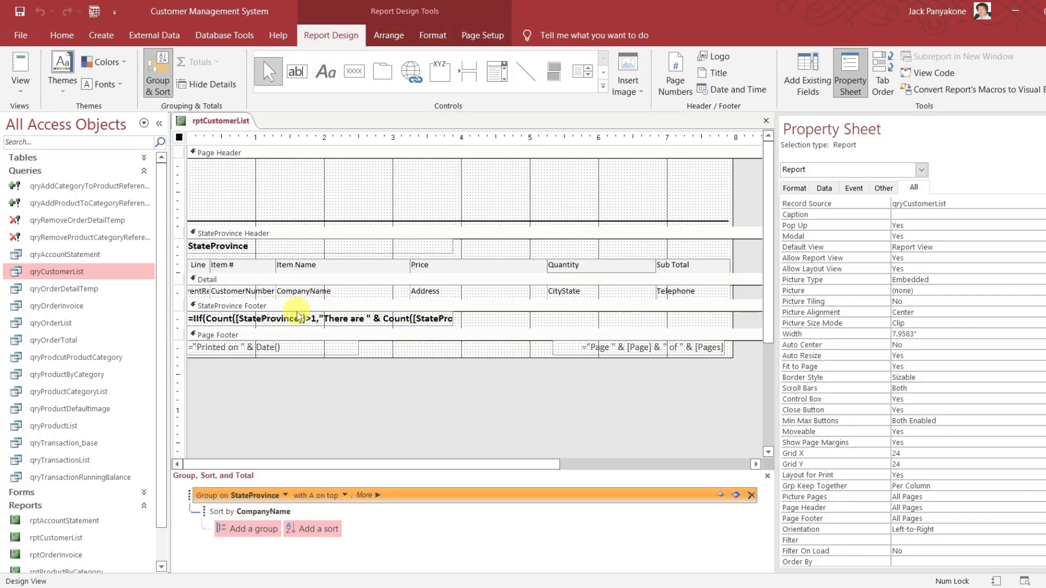
pyautogui.click(279, 309)
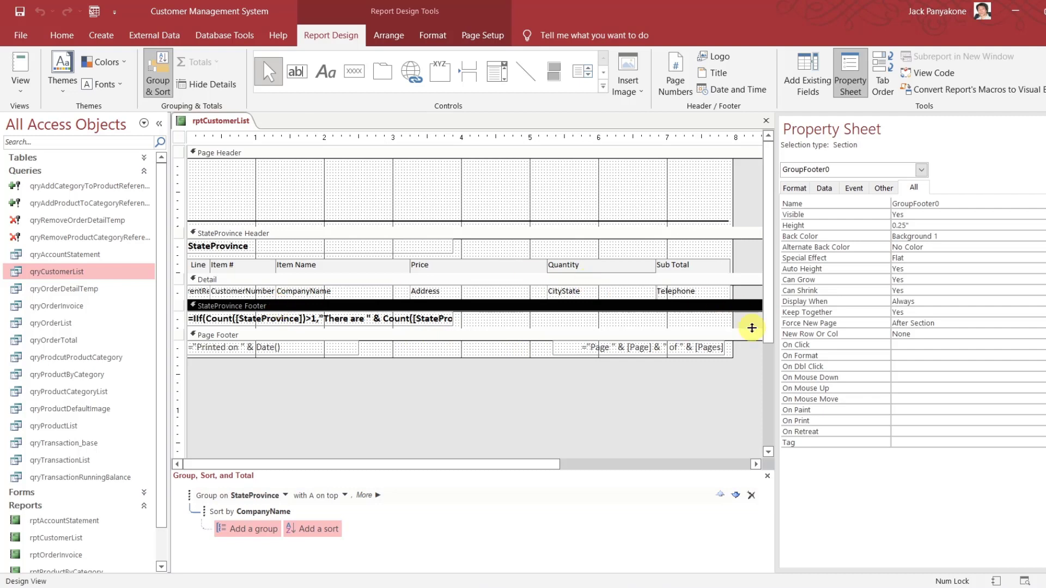
pyautogui.click(981, 323)
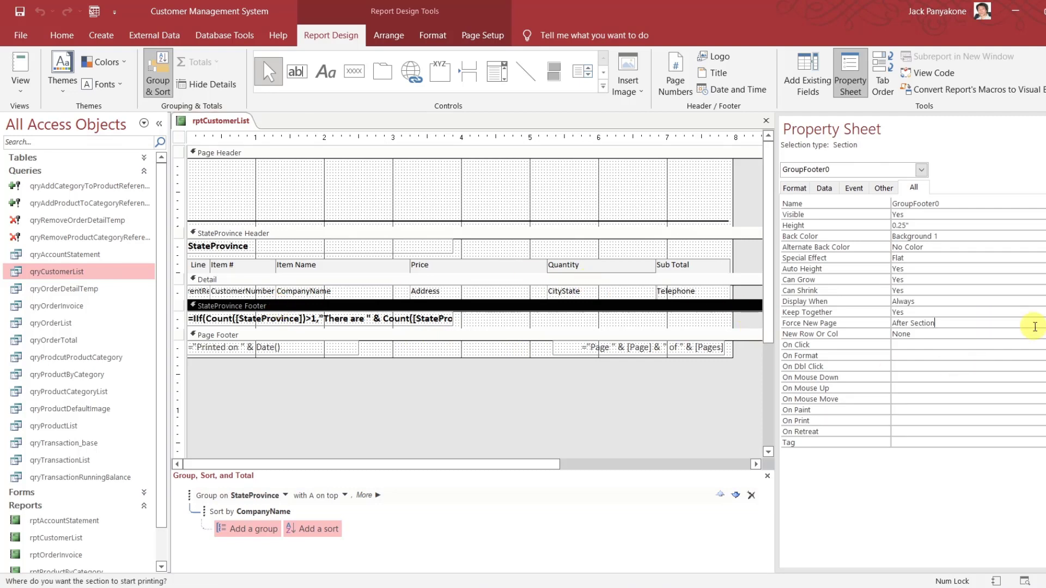
pyautogui.click(1038, 323)
pyautogui.click(1041, 334)
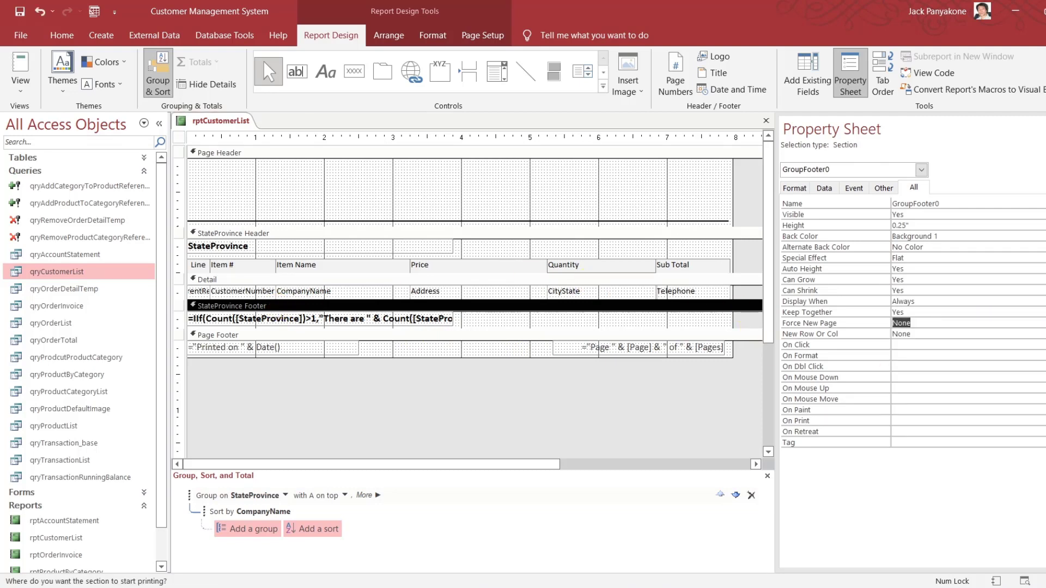
pyautogui.click(691, 422)
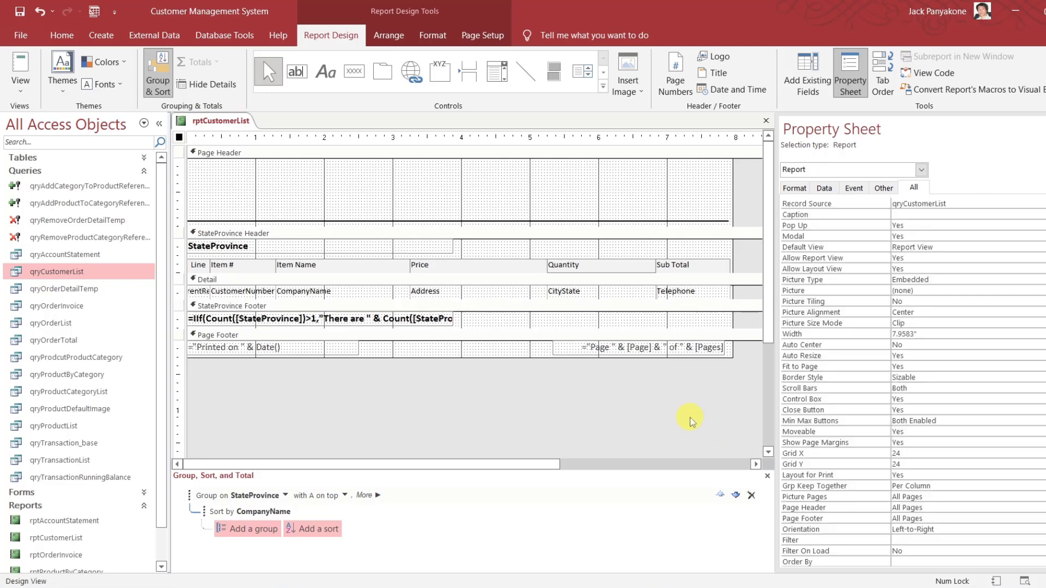
# Preview rptCustomerList again with the changed page break setting and move the preview window fully into view.
pyautogui.rightClick(210, 122)
pyautogui.click(261, 236)
pyautogui.moveTo(366, 147); pyautogui.dragTo(496, 73)
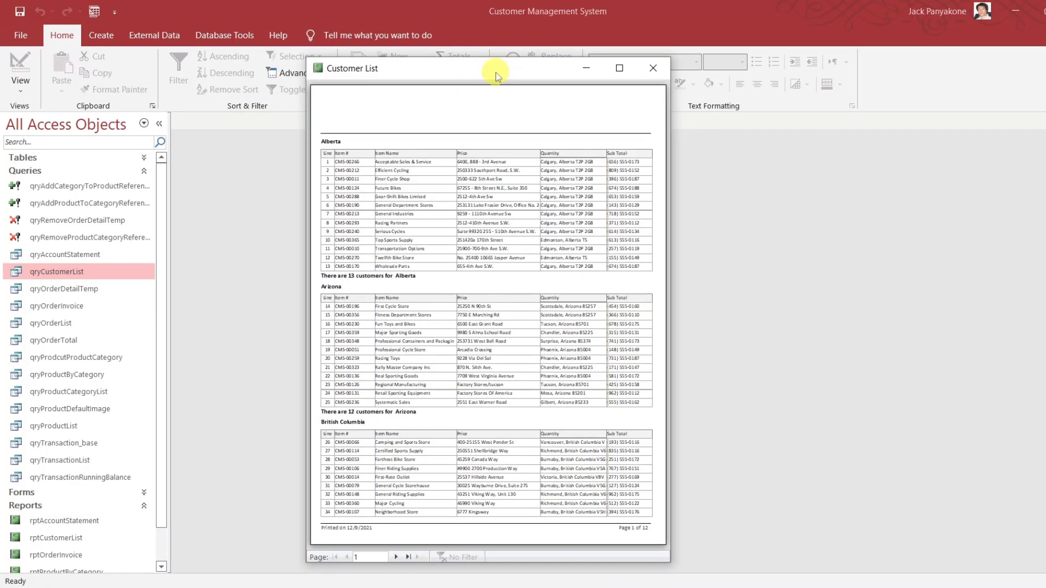
# Page forward through the customer list preview to the last page, examining how the state groups follow one another.
pyautogui.click(397, 558)
pyautogui.click(397, 558)
pyautogui.click(398, 558)
pyautogui.click(398, 557)
pyautogui.click(397, 558)
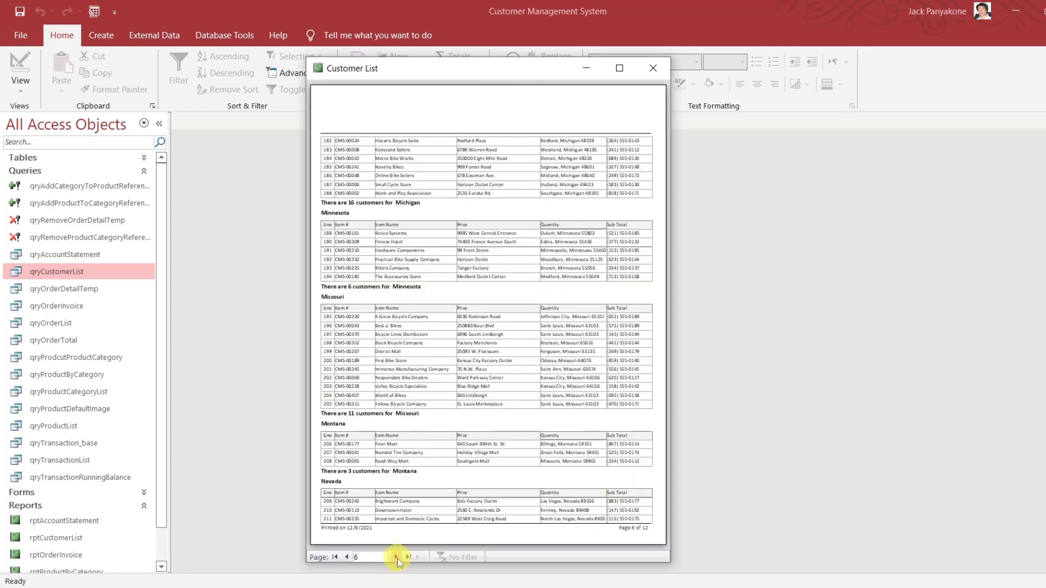
pyautogui.click(397, 558)
pyautogui.click(398, 558)
pyautogui.click(397, 558)
pyautogui.click(398, 558)
pyautogui.click(397, 558)
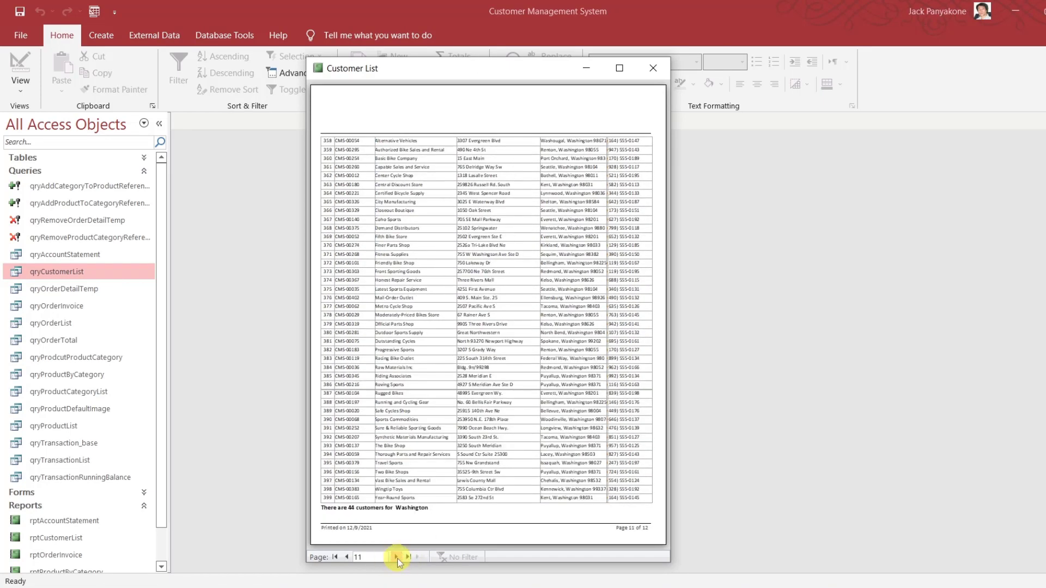
pyautogui.click(397, 558)
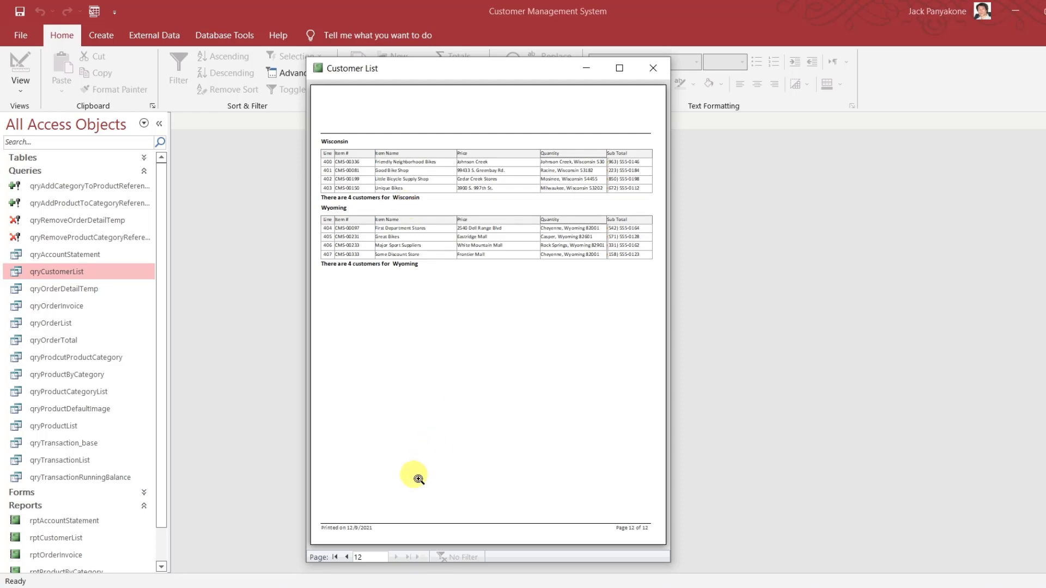
# Page back through the customer list preview to page 1, reviewing the state groups and their customer totals.
pyautogui.click(349, 556)
pyautogui.click(348, 555)
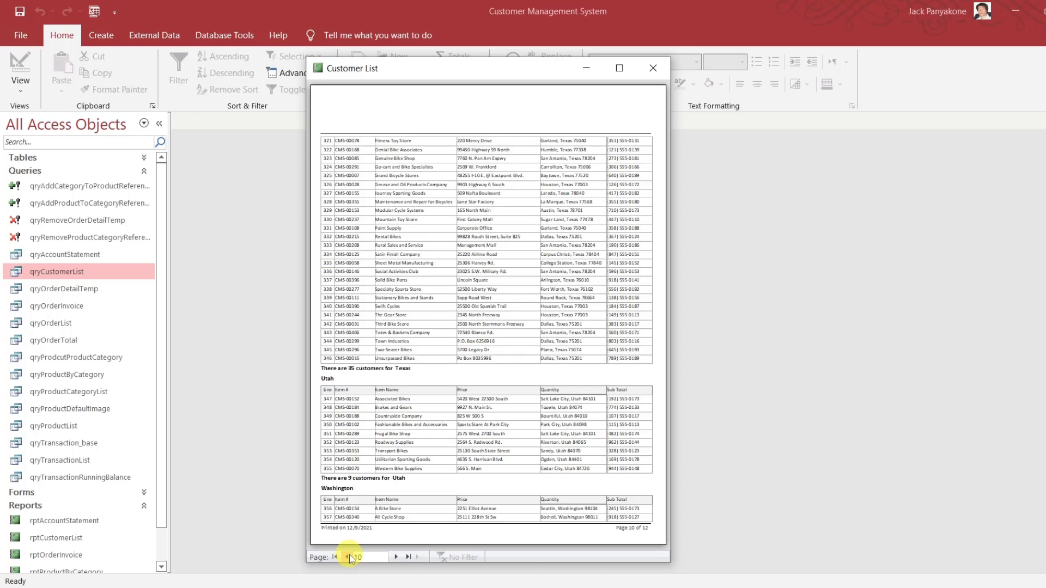
pyautogui.click(349, 555)
pyautogui.click(349, 556)
pyautogui.click(349, 556)
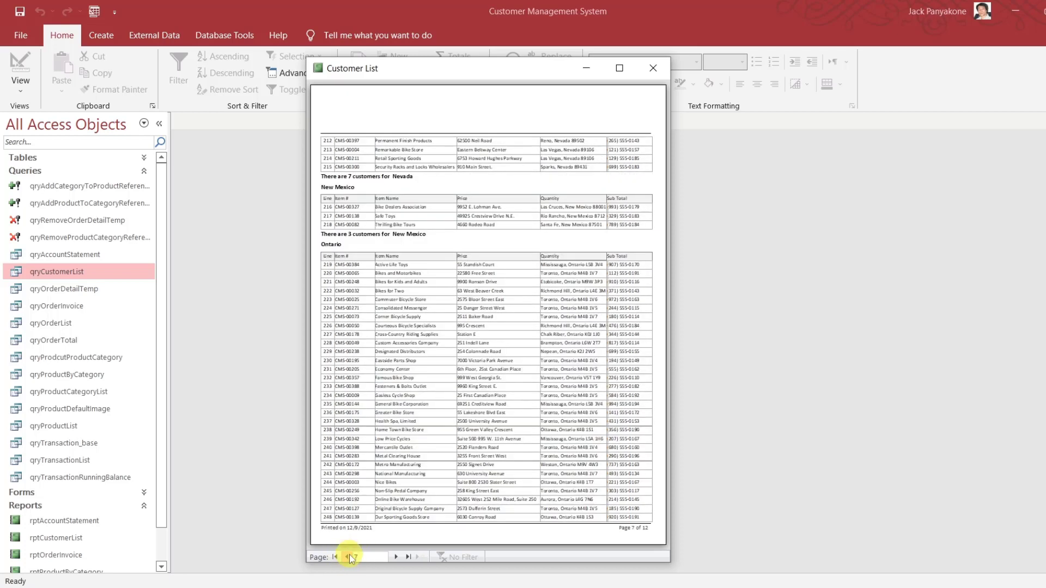
pyautogui.click(349, 556)
pyautogui.click(348, 556)
pyautogui.click(348, 556)
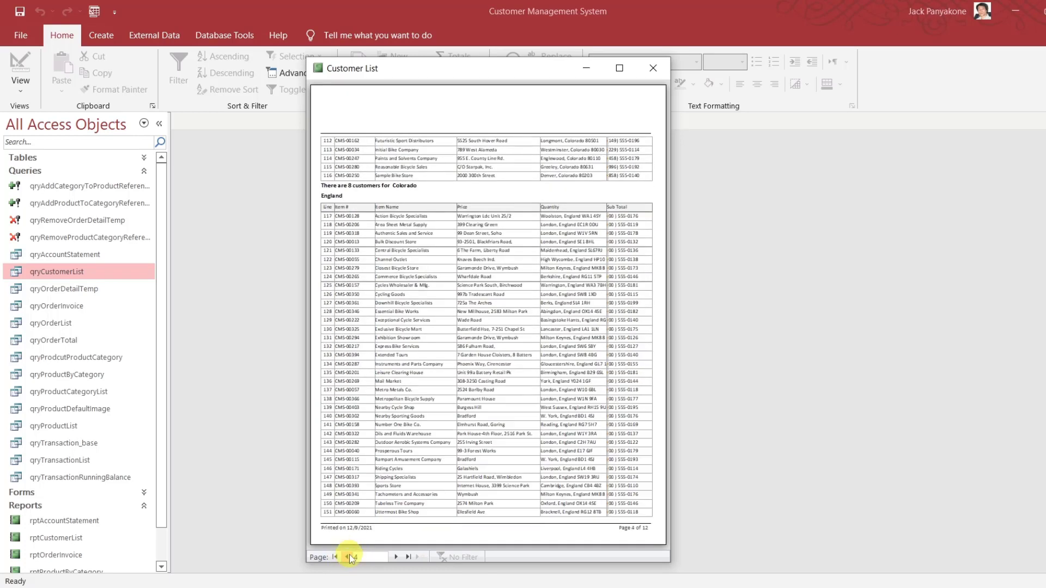
pyautogui.click(348, 556)
pyautogui.click(349, 556)
pyautogui.click(349, 556)
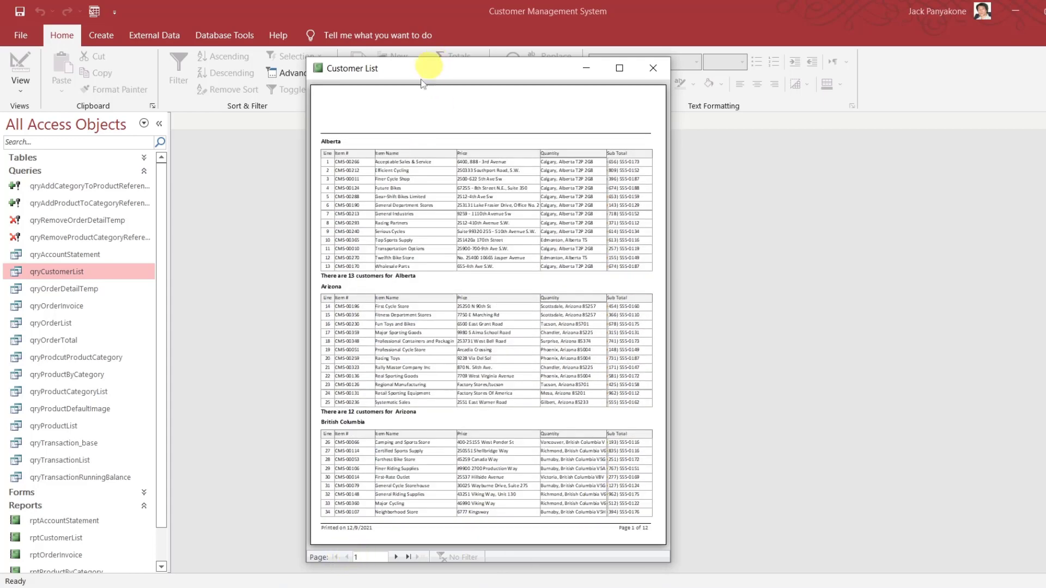
# Switch the customer list report back to Design View and close it.
pyautogui.rightClick(539, 83)
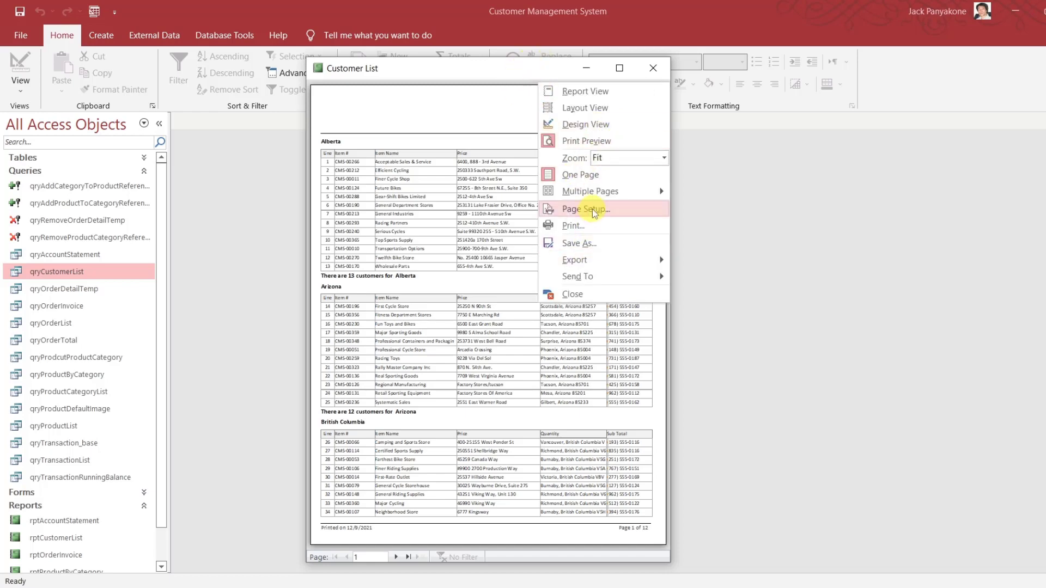
pyautogui.click(601, 124)
pyautogui.click(496, 398)
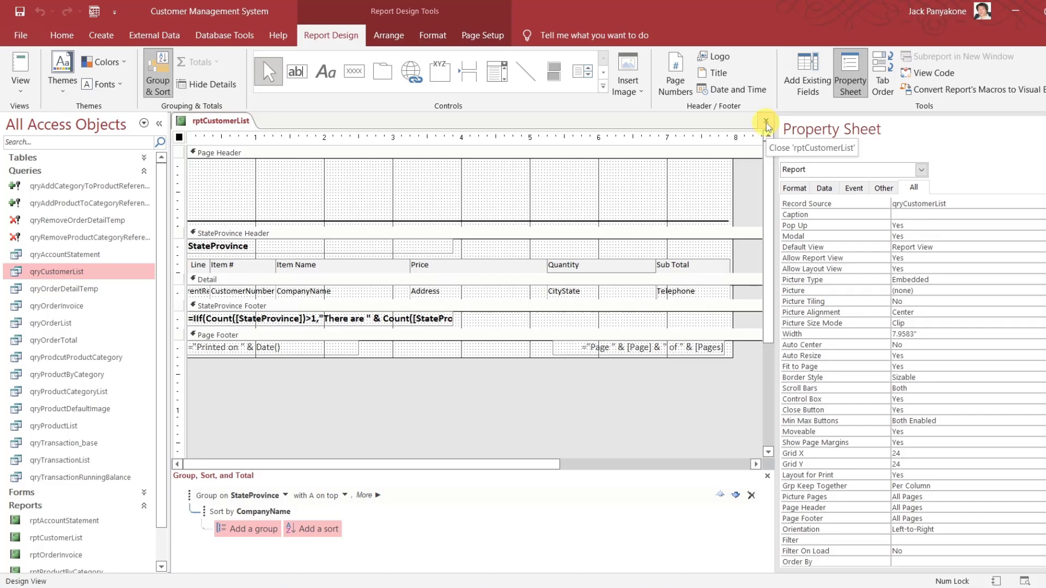
pyautogui.click(766, 123)
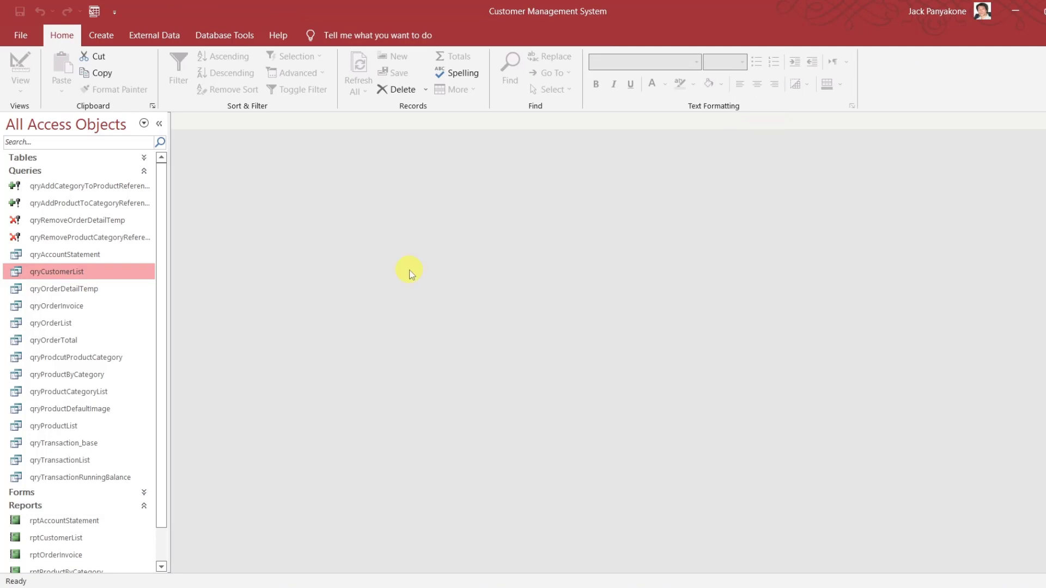
# Collapse the list of queries and duplicate the rptOrderInvoice report as rptHeader.
pyautogui.click(146, 172)
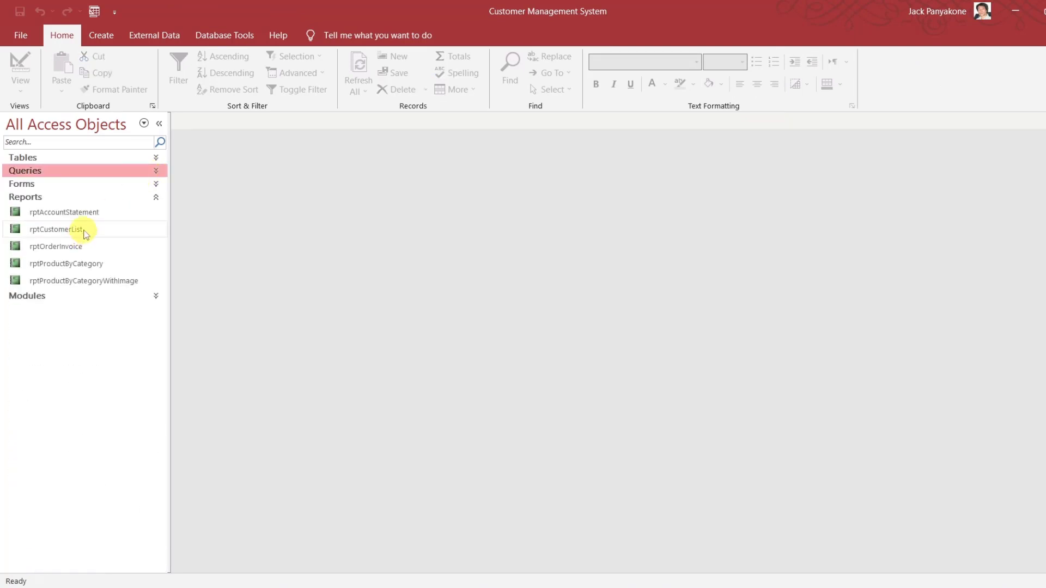
pyautogui.click(79, 247)
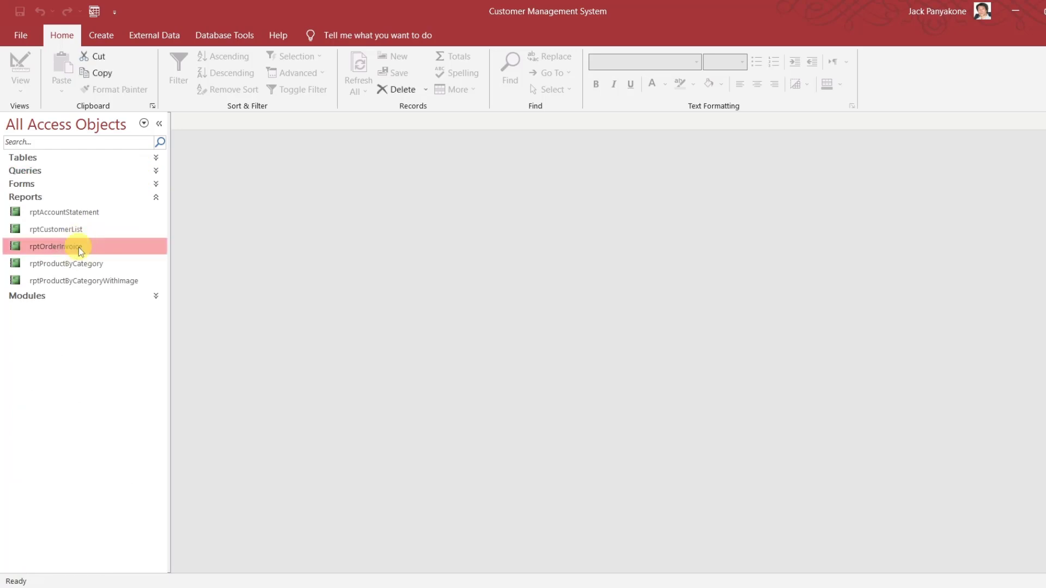
pyautogui.hotkey('ctrl', 'c')
pyautogui.hotkey('ctrl', 'v')
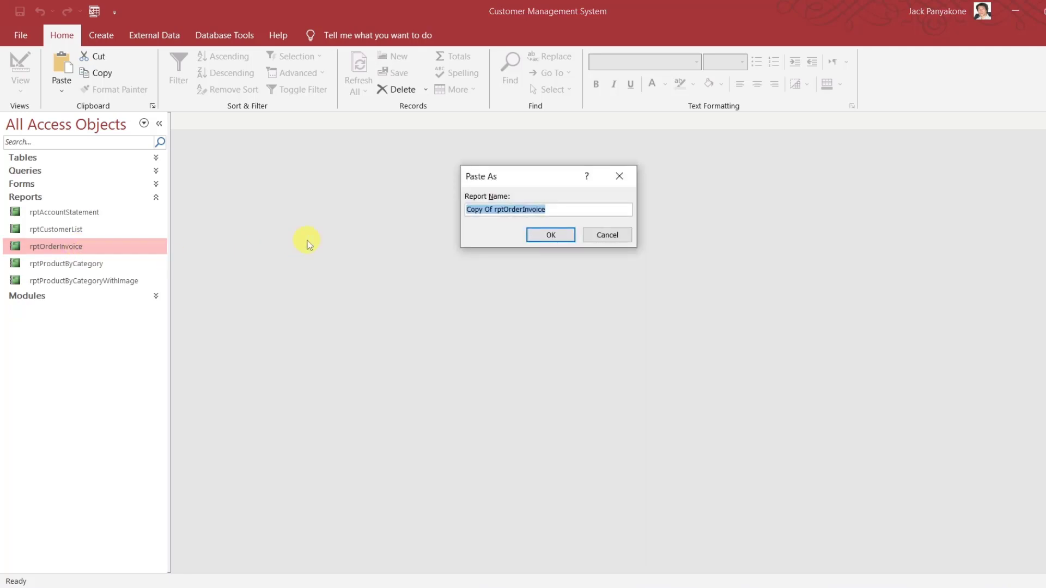
pyautogui.write('rpt')
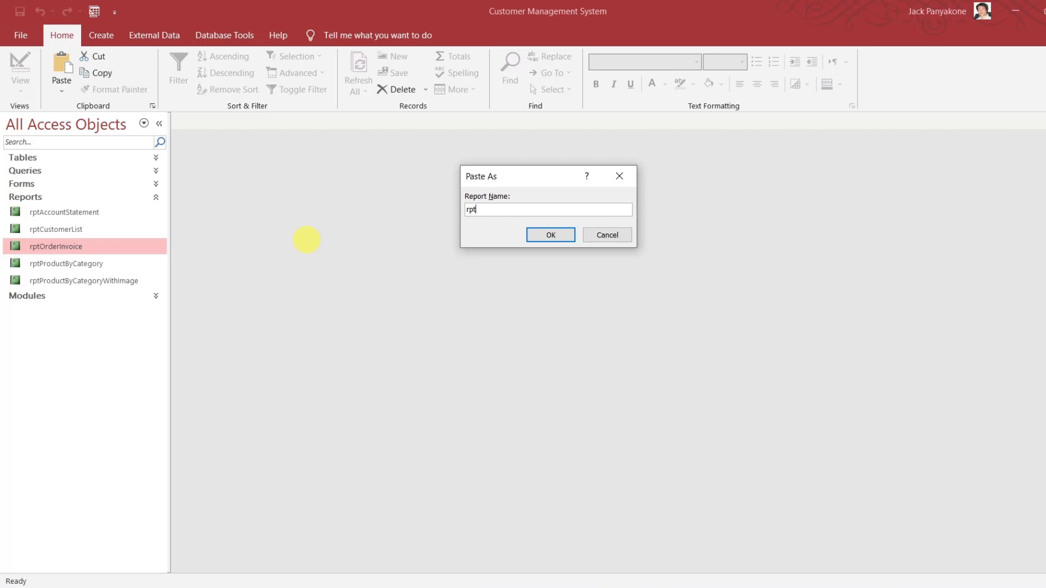
pyautogui.write('Header')
pyautogui.press('Return')
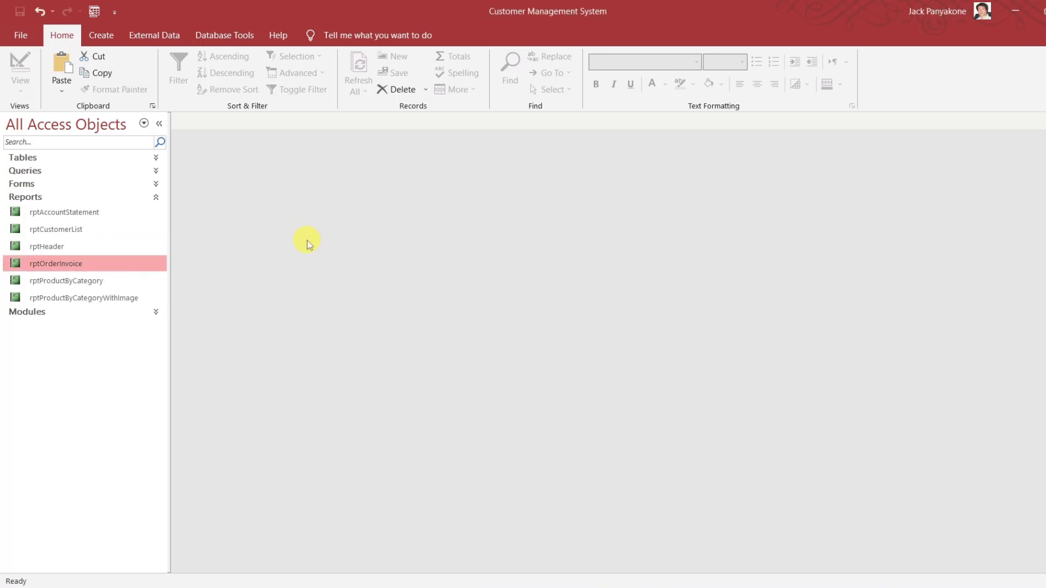
# Open rptHeader in Design View and delete its CustomerNumber group level, including its sections' controls, and the LineNumber sort.
pyautogui.click(85, 247)
pyautogui.rightClick(85, 248)
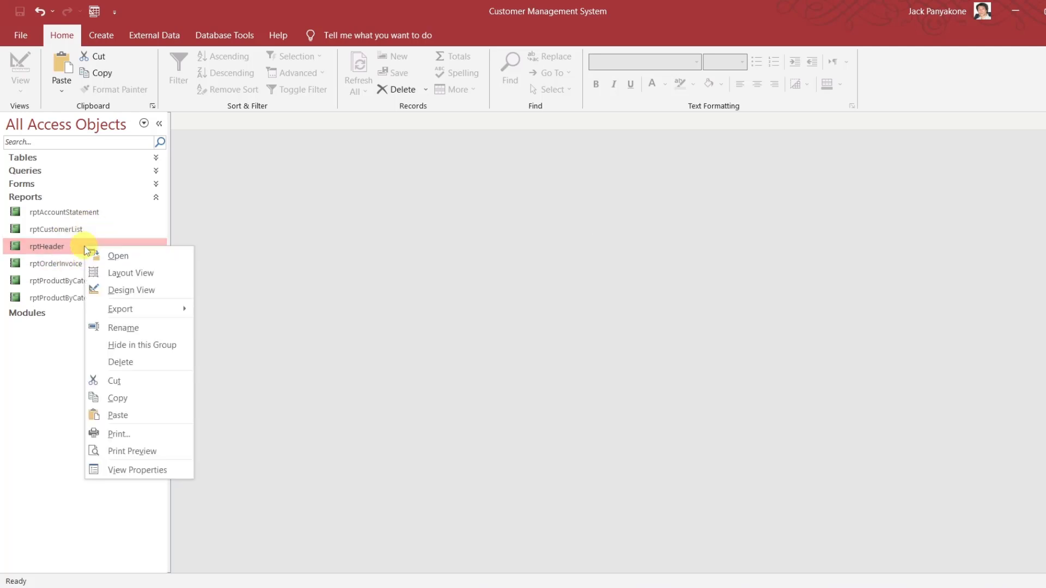
pyautogui.click(141, 289)
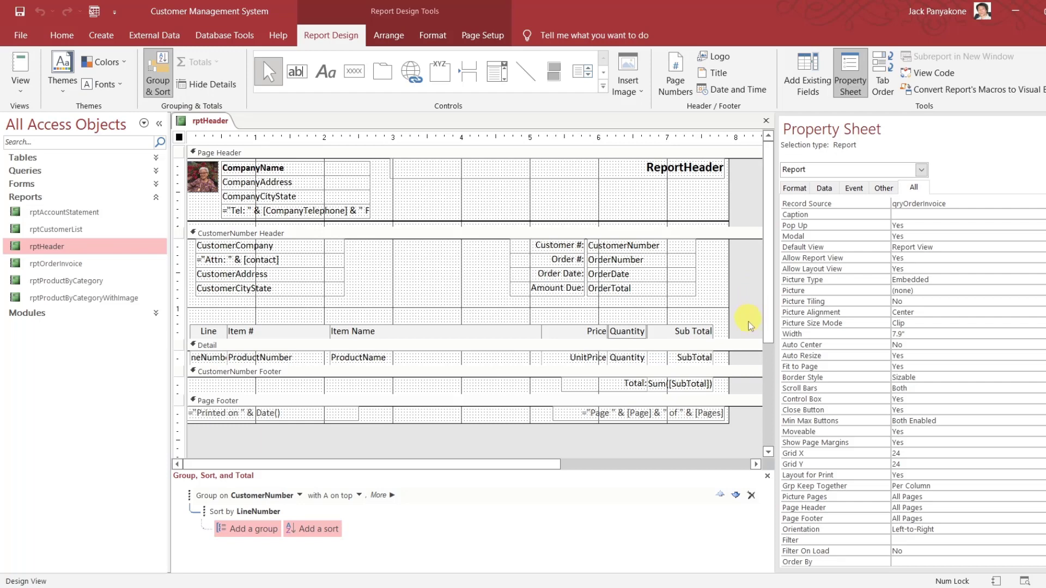
pyautogui.moveTo(726, 333); pyautogui.dragTo(374, 297)
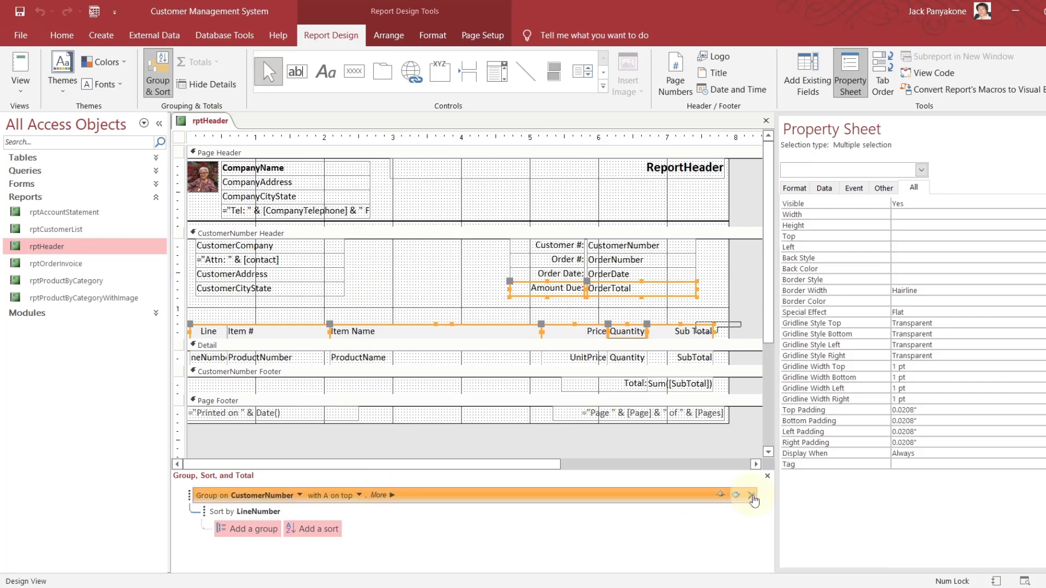
pyautogui.click(752, 496)
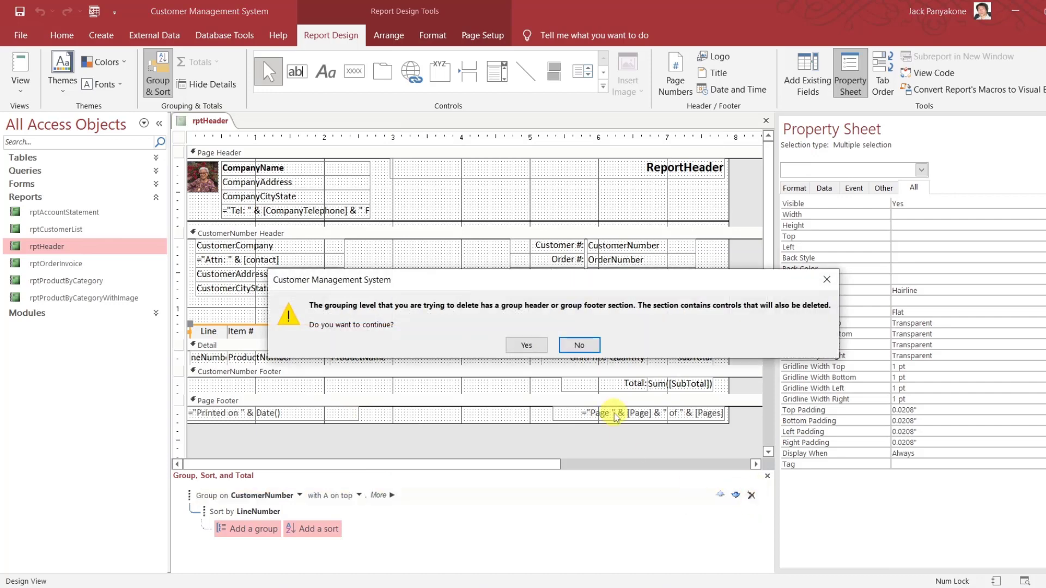
pyautogui.click(525, 344)
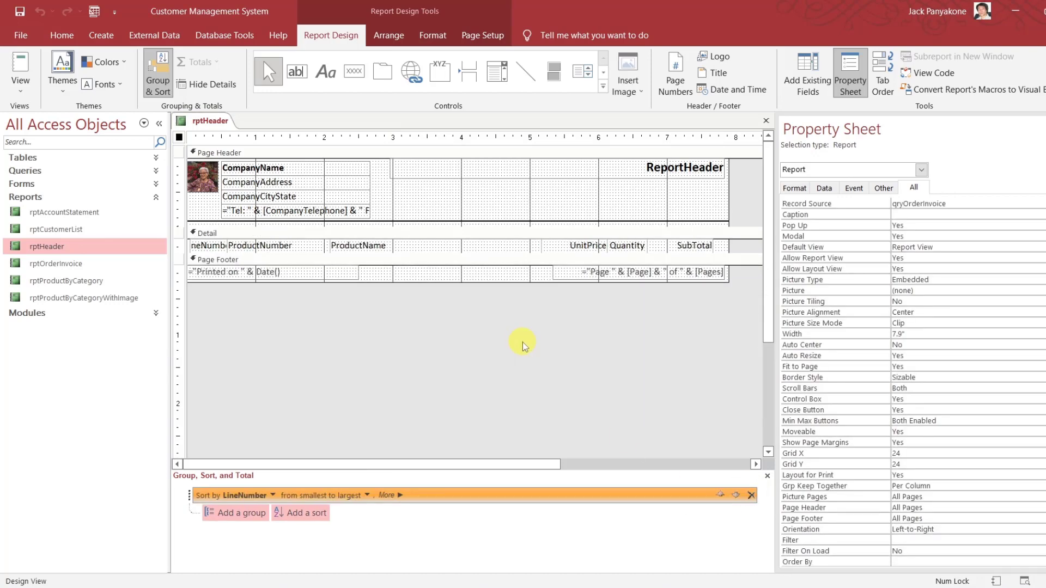
pyautogui.click(752, 495)
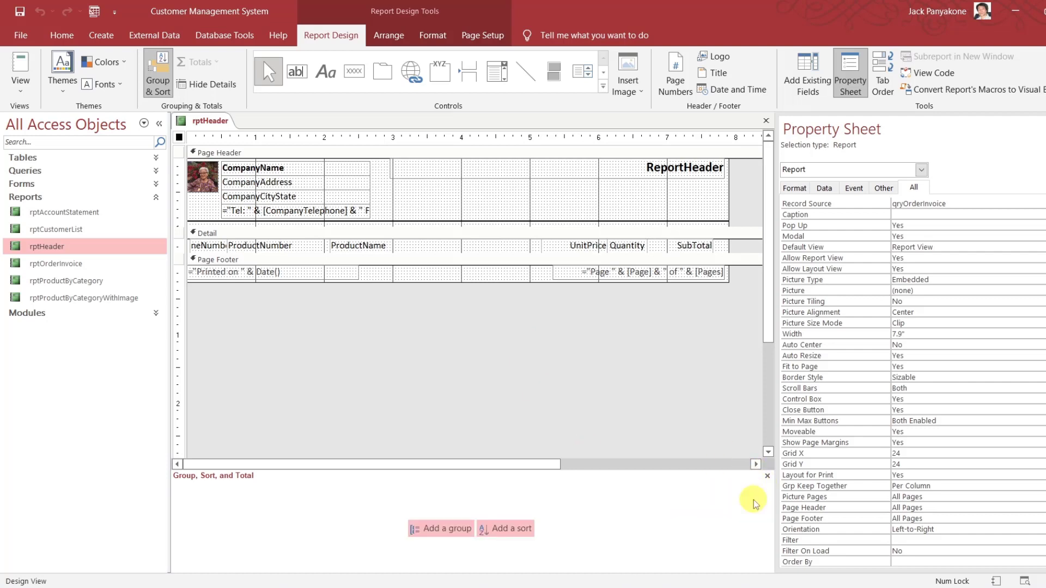
# Delete all the order line controls from the Detail section of rptHeader.
pyautogui.click(609, 356)
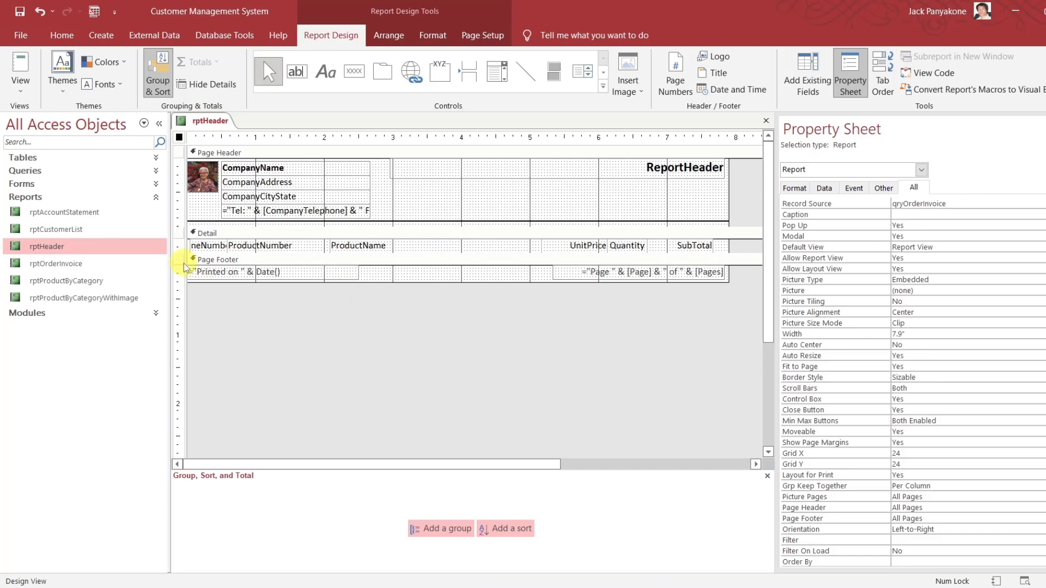
pyautogui.click(185, 246)
pyautogui.press('Delete')
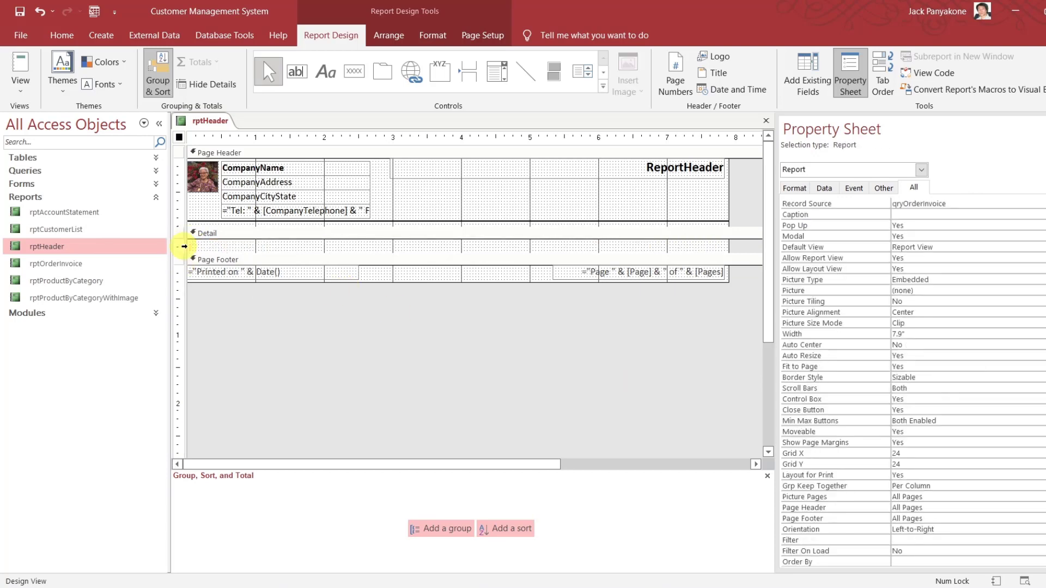
pyautogui.click(297, 318)
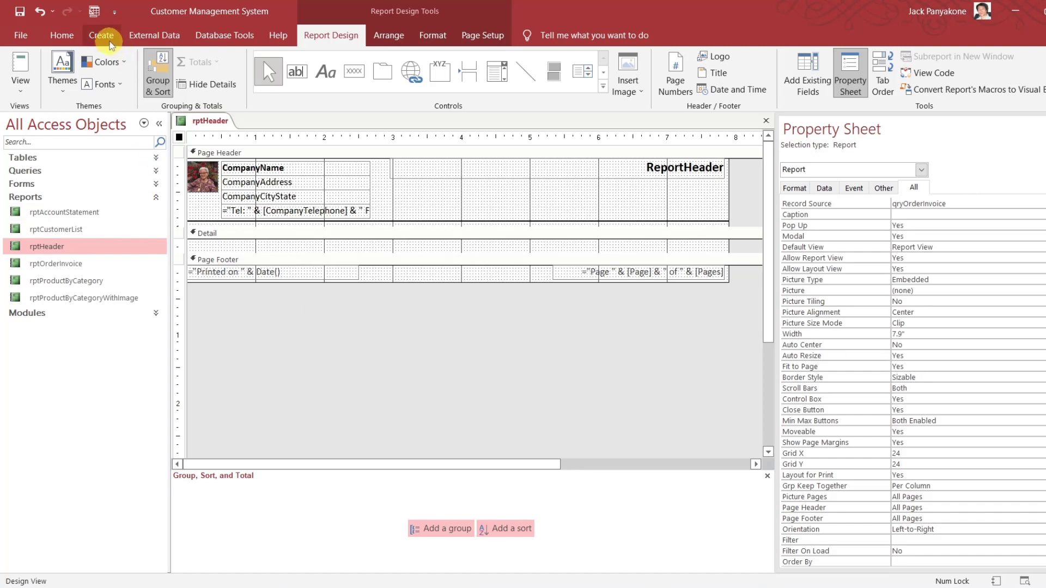
pyautogui.click(101, 36)
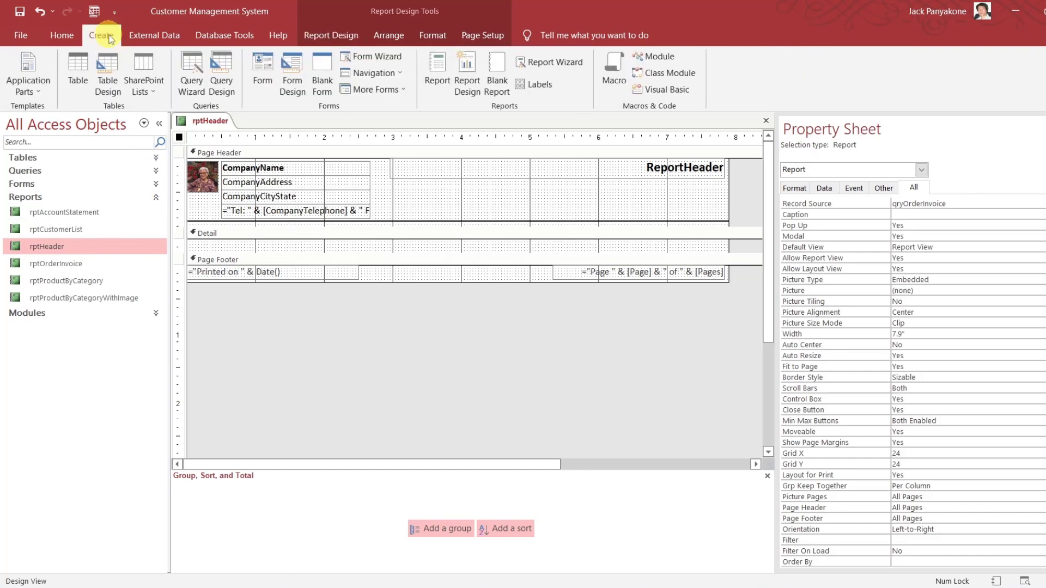
pyautogui.click(231, 71)
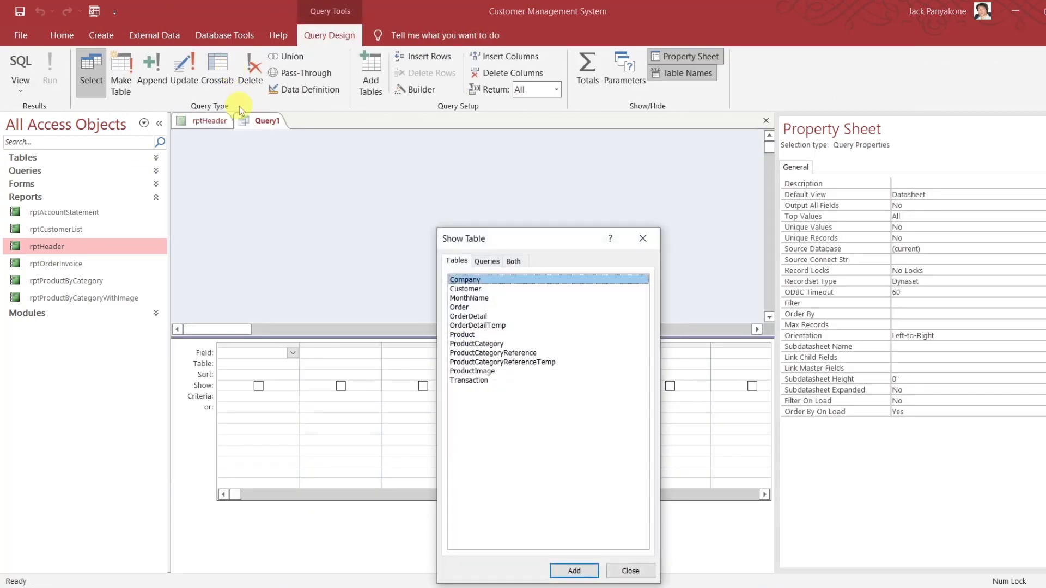
pyautogui.doubleClick(494, 285)
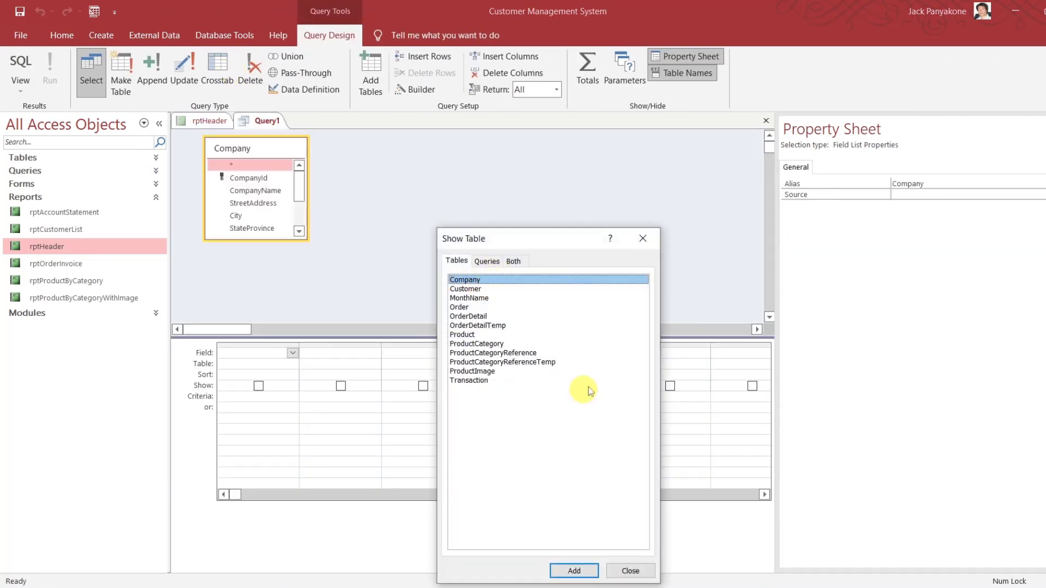
pyautogui.click(631, 571)
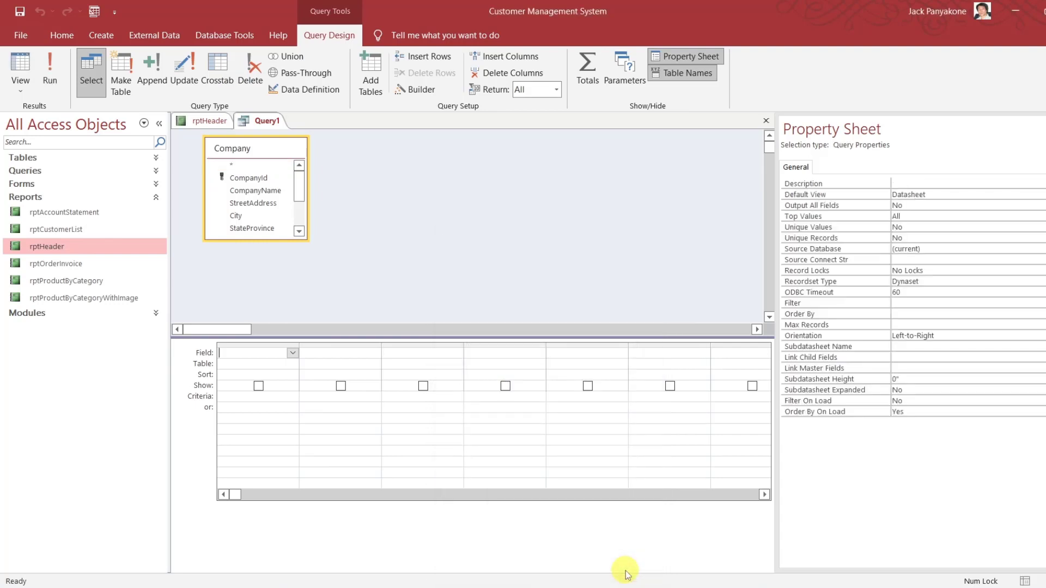
pyautogui.click(767, 120)
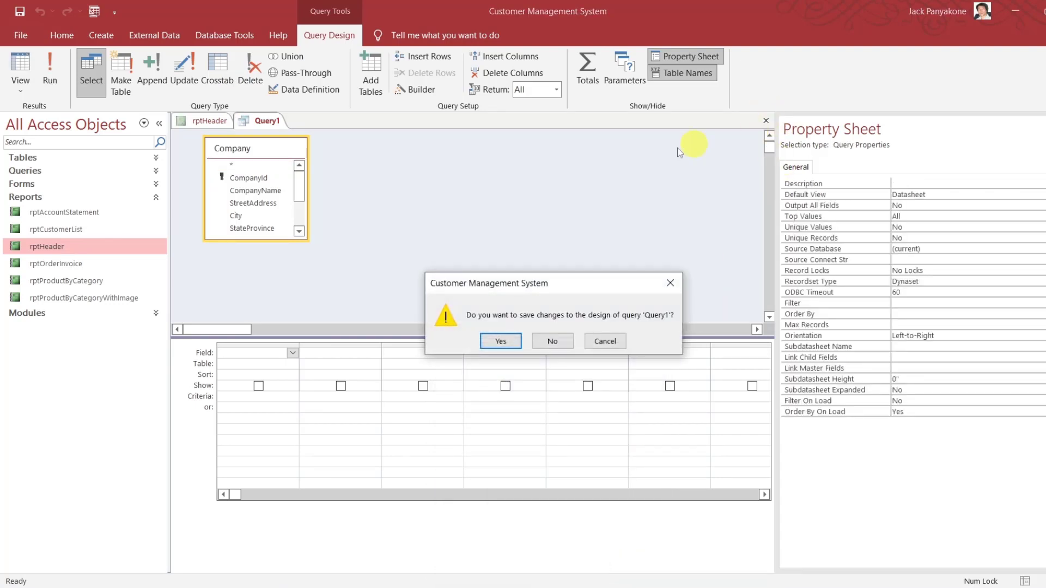
pyautogui.click(552, 342)
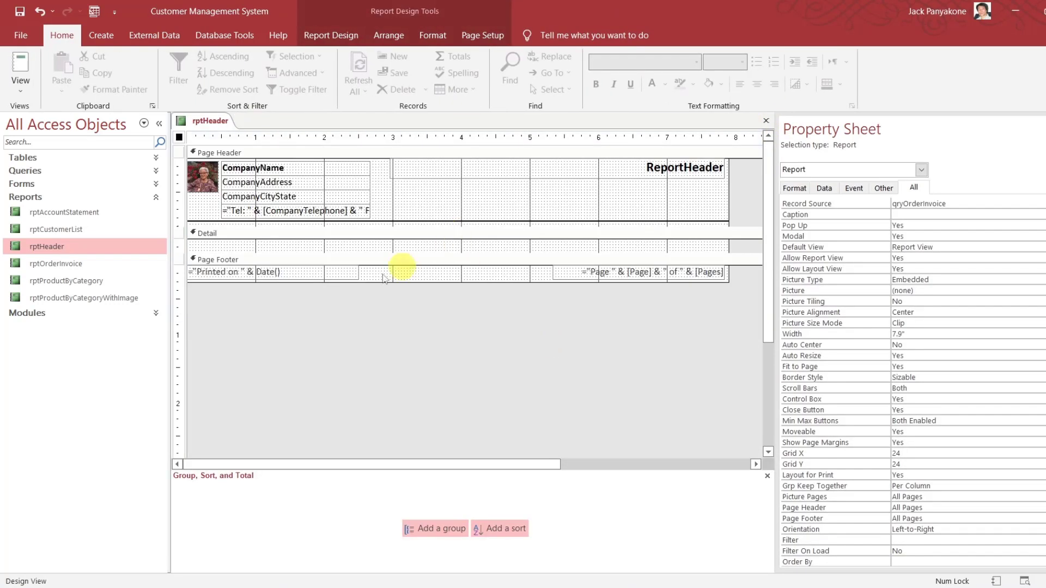
# Expand the list of queries, examine the source tables and fields of qryOrderInvoice in Design View, and close it.
pyautogui.click(156, 171)
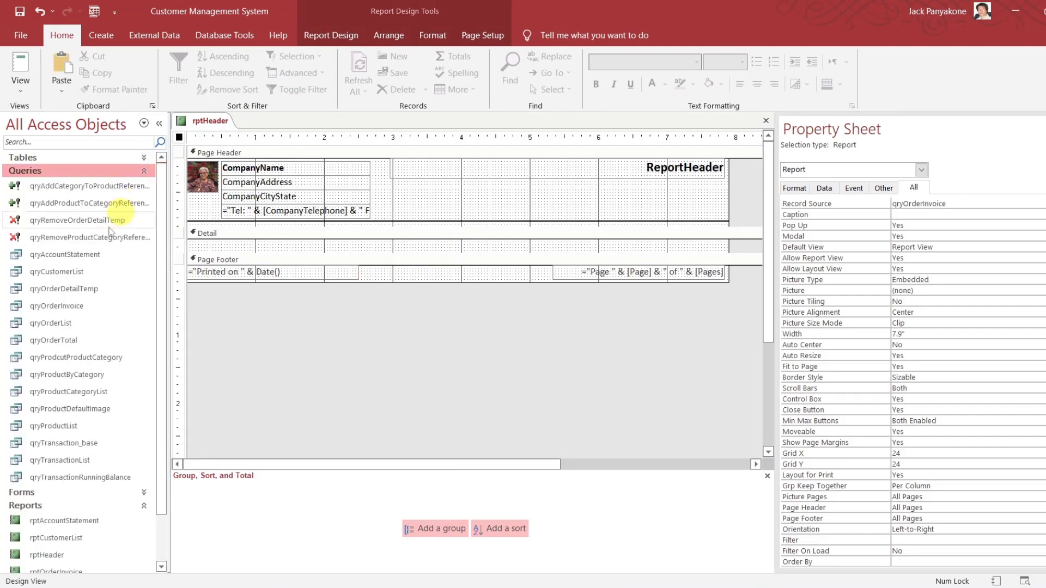
pyautogui.click(77, 308)
pyautogui.rightClick(77, 308)
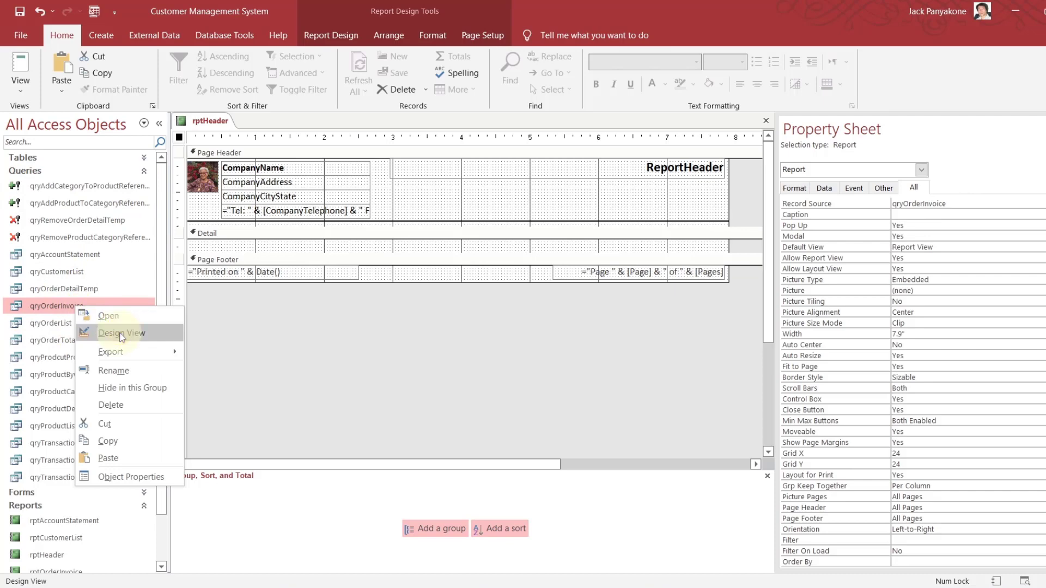
pyautogui.click(111, 332)
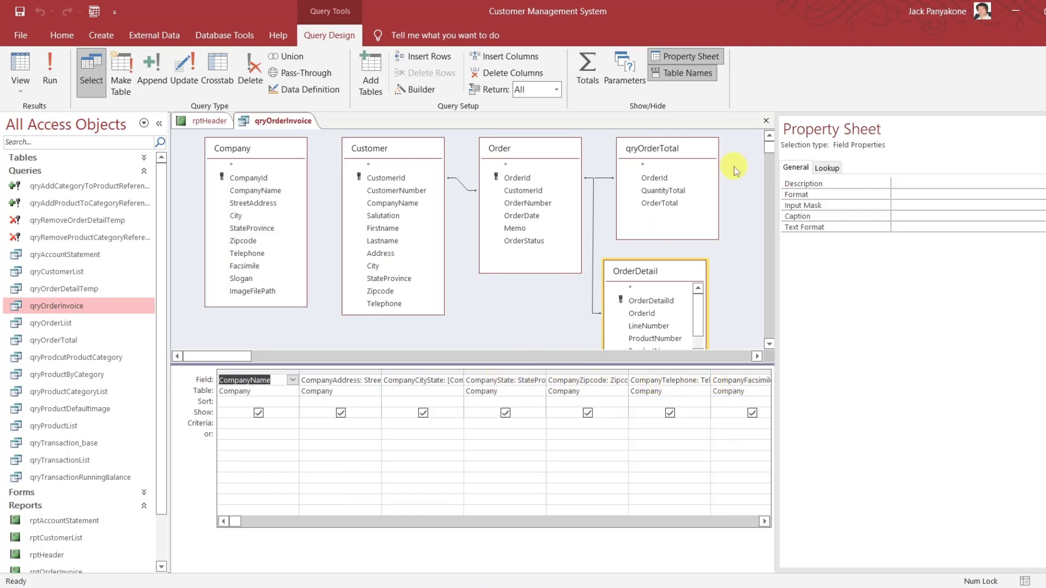
pyautogui.click(767, 119)
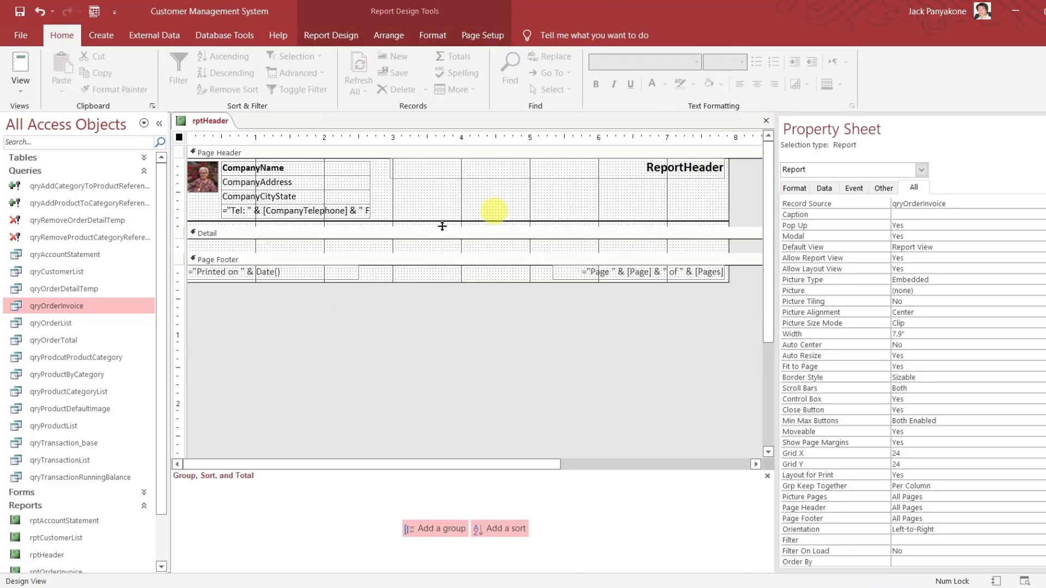
# Duplicate the qryOrderInvoice query as qryHeader.
pyautogui.click(80, 309)
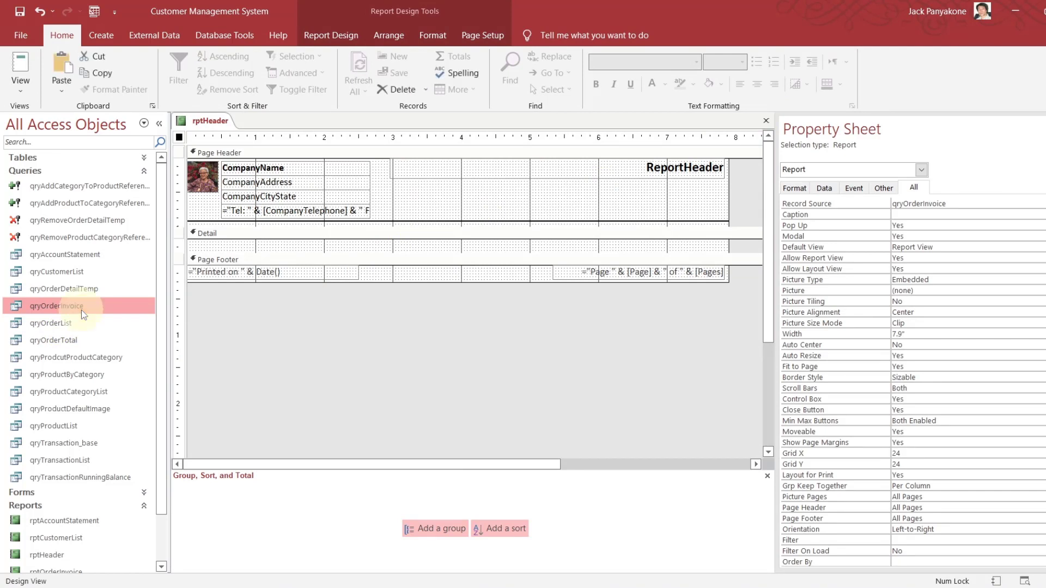
pyautogui.hotkey('ctrl', 'c')
pyautogui.hotkey('ctrl', 'v')
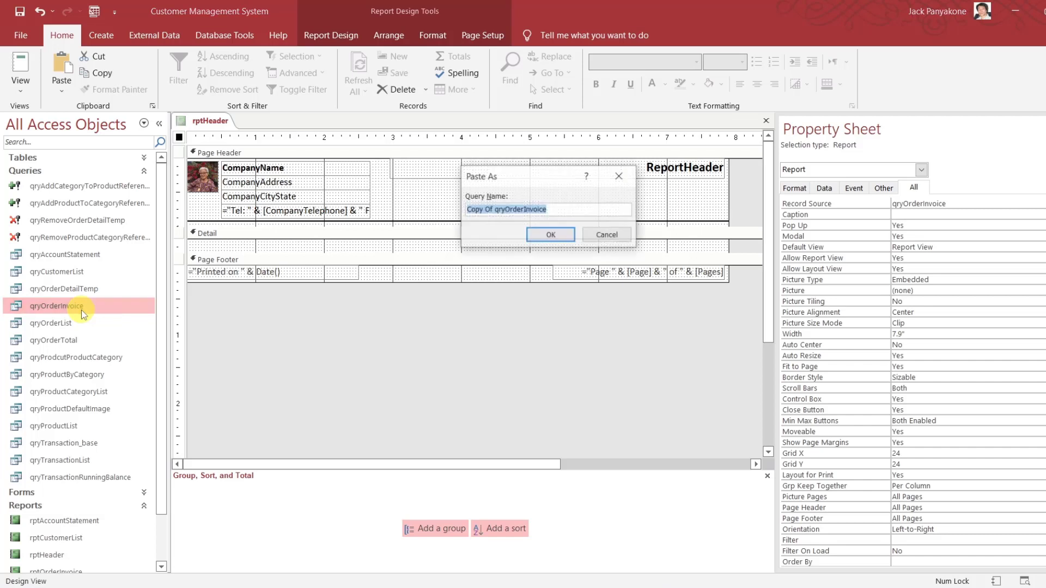
pyautogui.write('qr')
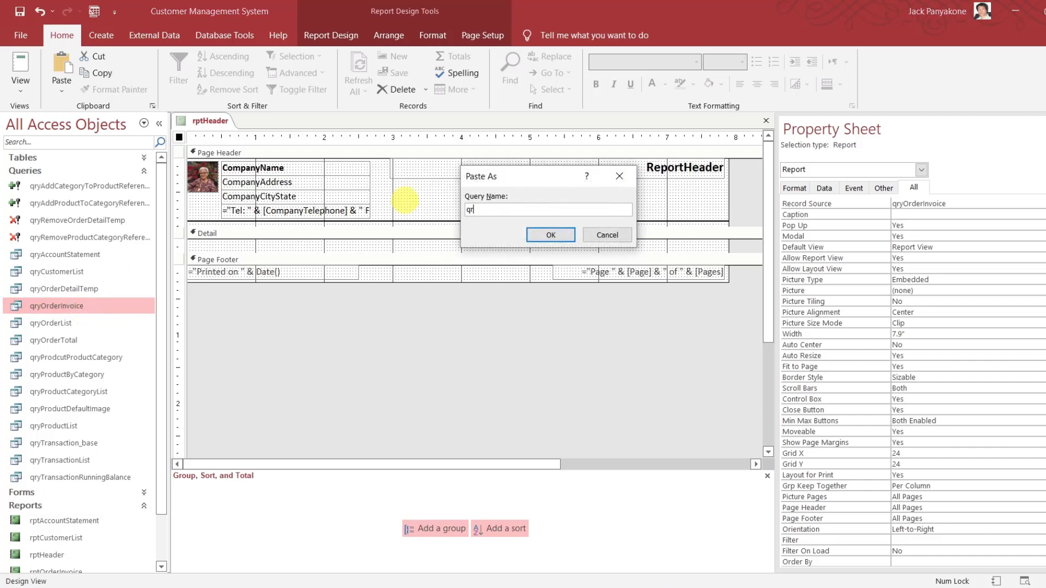
pyautogui.write('yHeader')
pyautogui.press('Return')
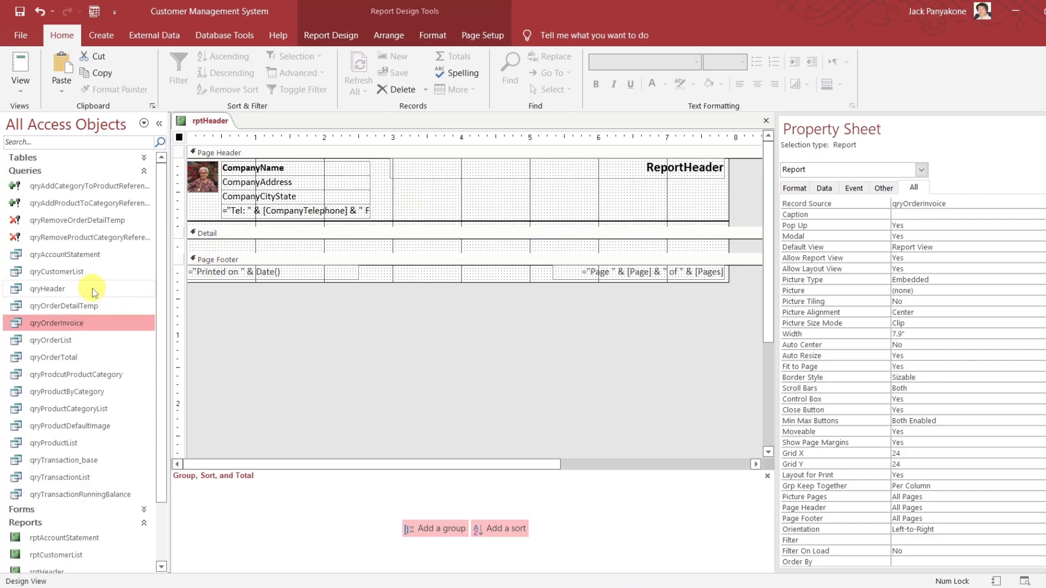
# Open qryHeader in Design View and remove the Customer, Order, qryOrderTotal and OrderDetail sources, keeping only Company.
pyautogui.click(92, 289)
pyautogui.rightClick(93, 289)
pyautogui.click(141, 316)
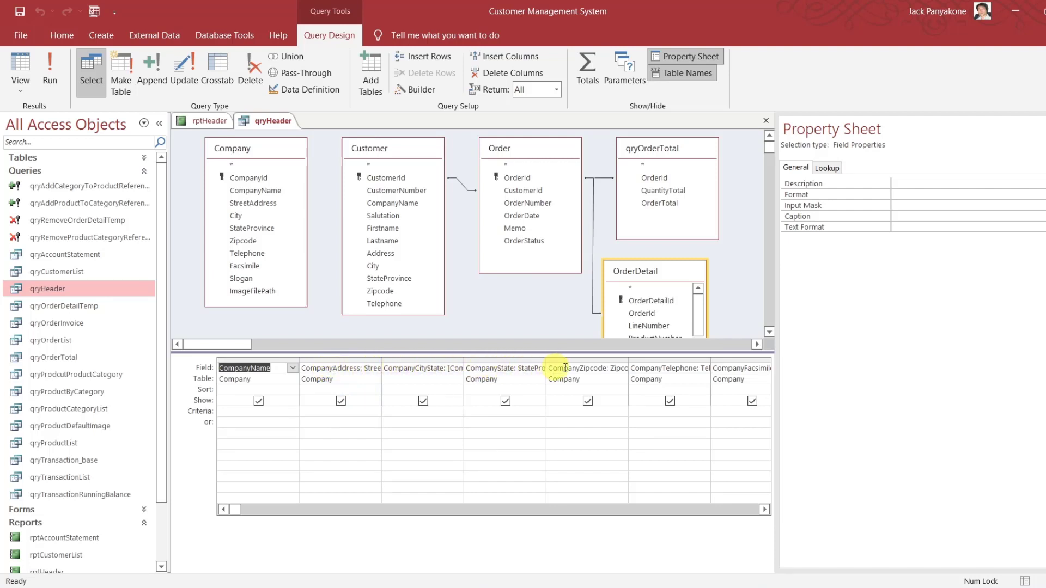
pyautogui.click(730, 301)
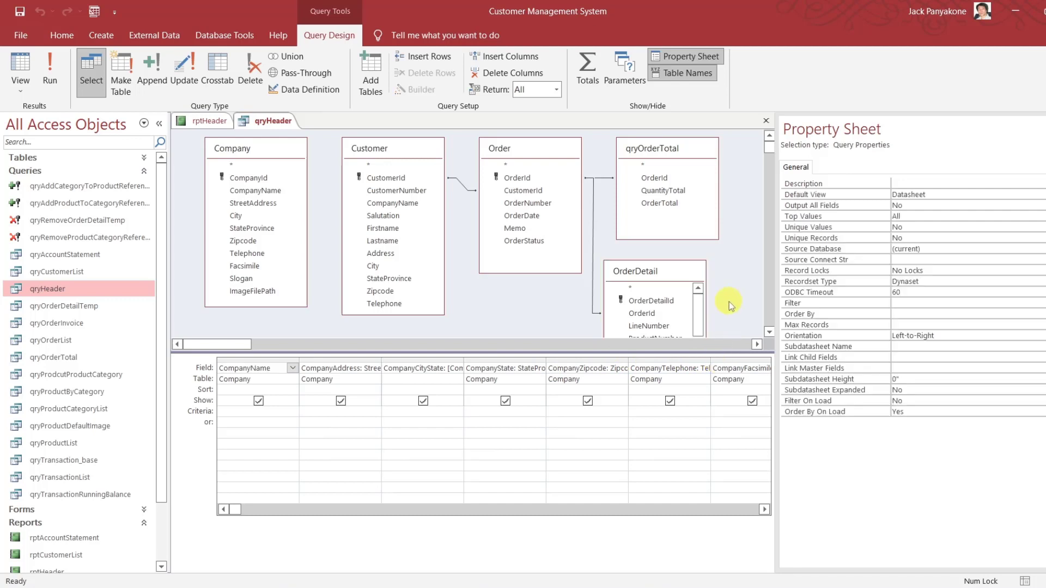
pyautogui.moveTo(732, 303); pyautogui.dragTo(415, 163)
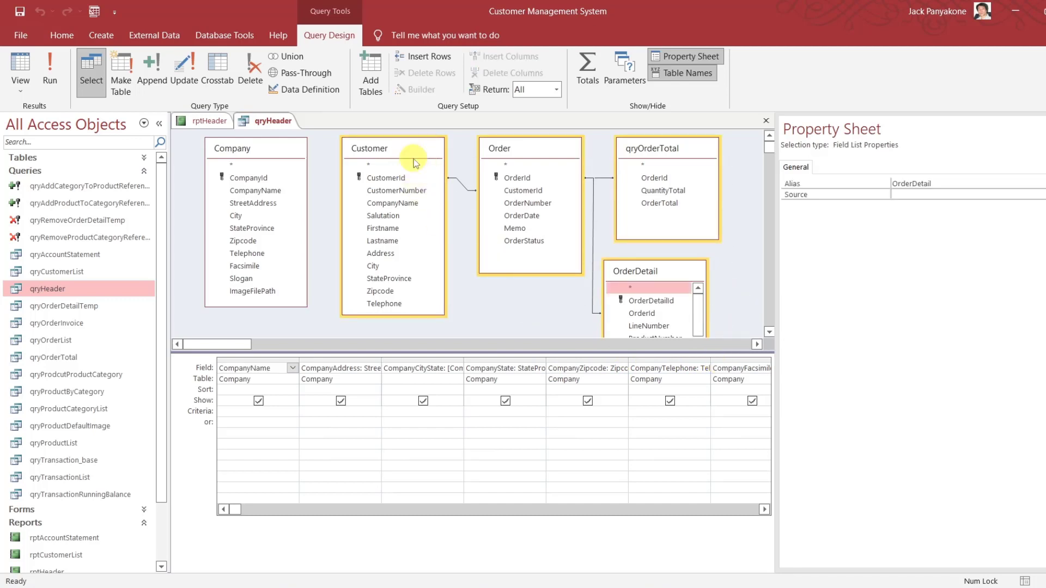
pyautogui.press('Delete')
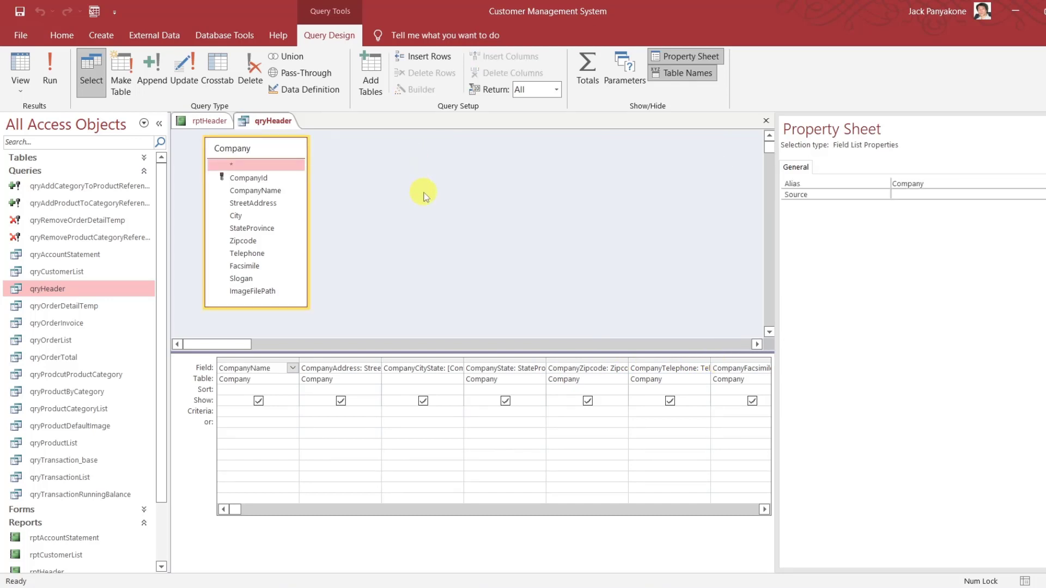
# Clear the Contact, CustomerCityState and SubTotal calculated fields from qryHeader, keeping ReportHeader, and close the query.
pyautogui.click(765, 511)
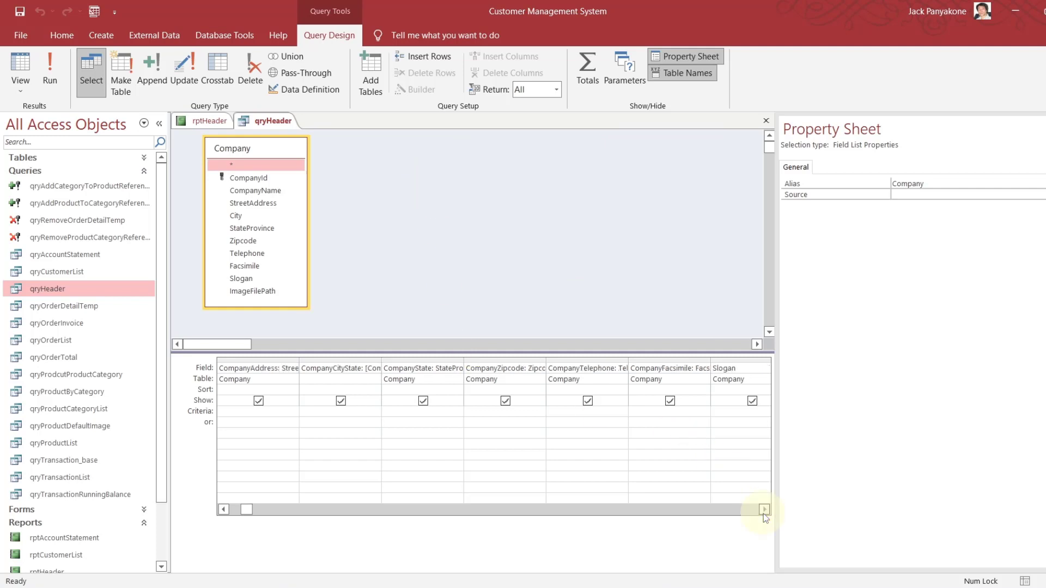
pyautogui.click(764, 511)
pyautogui.click(764, 511)
pyautogui.click(765, 510)
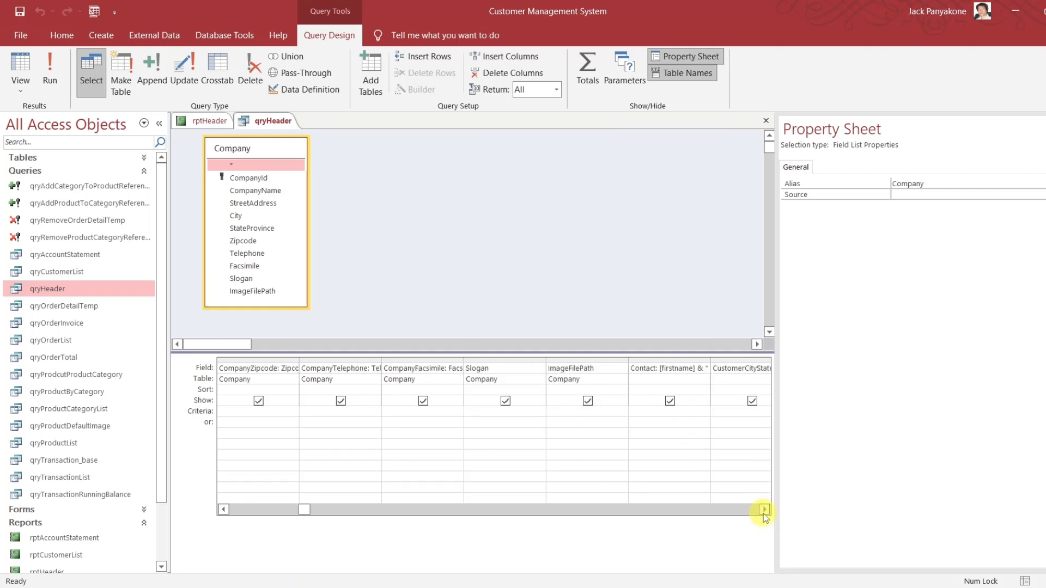
pyautogui.click(635, 379)
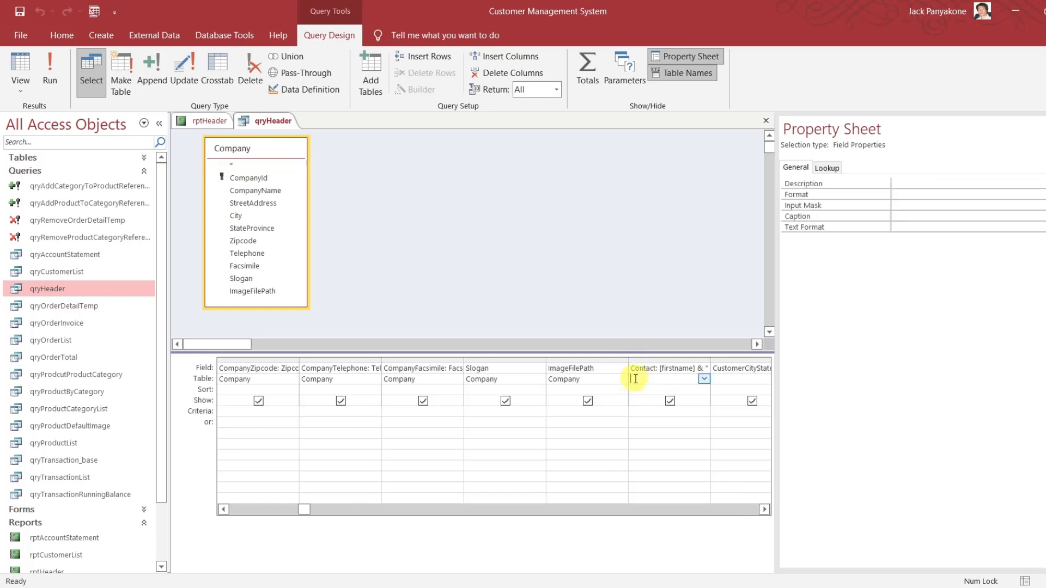
pyautogui.press('Up')
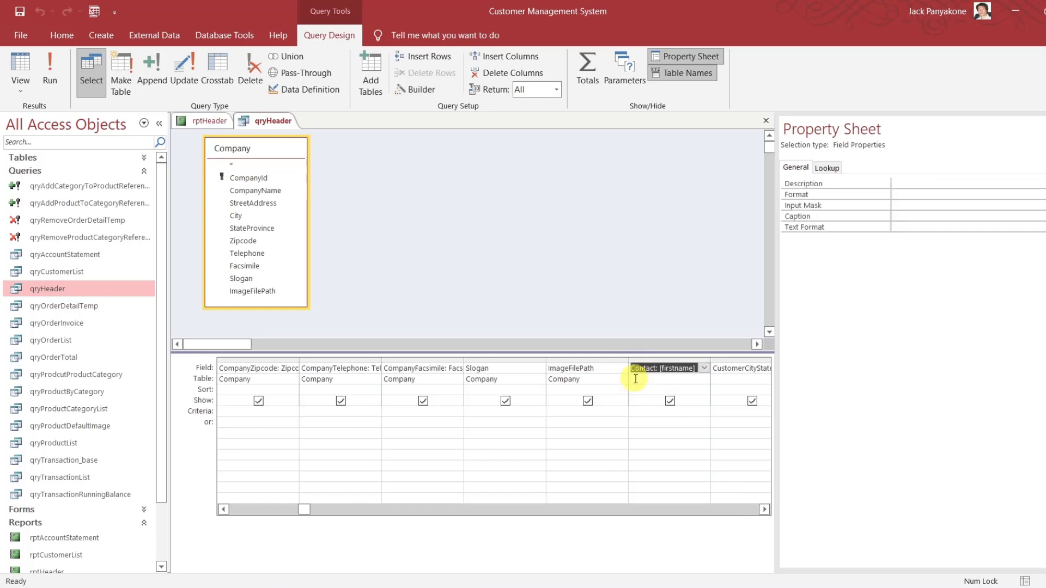
pyautogui.press('Delete')
pyautogui.press('Tab')
pyautogui.press('Delete')
pyautogui.press('Tab')
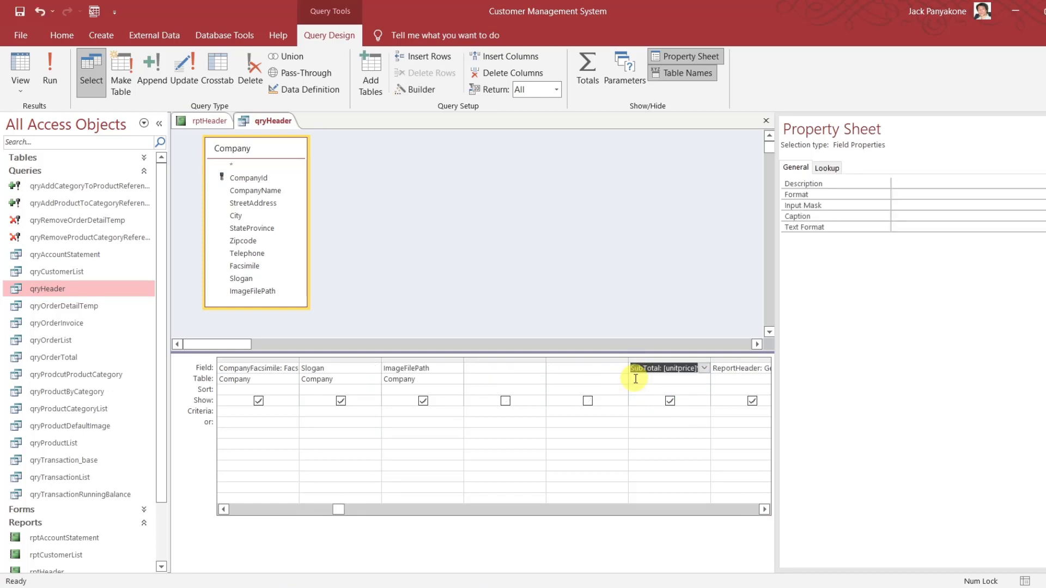
pyautogui.press('Delete')
pyautogui.press('Tab')
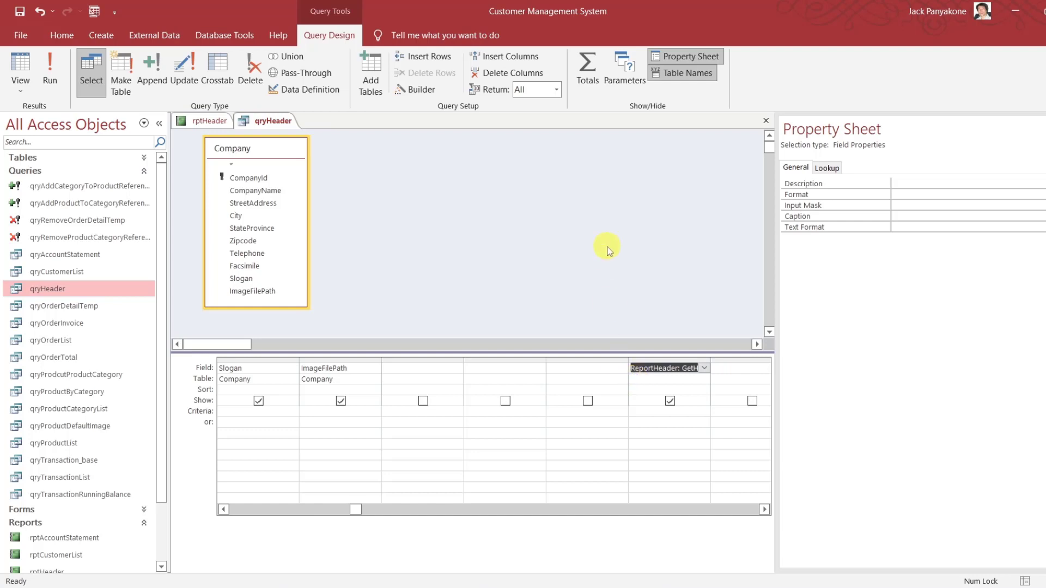
pyautogui.click(609, 250)
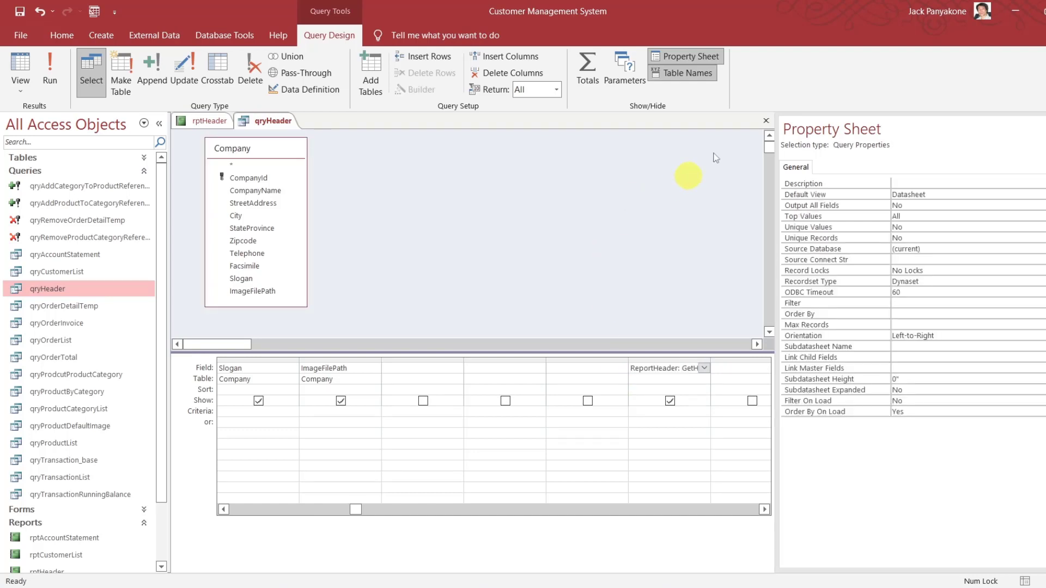
pyautogui.click(769, 121)
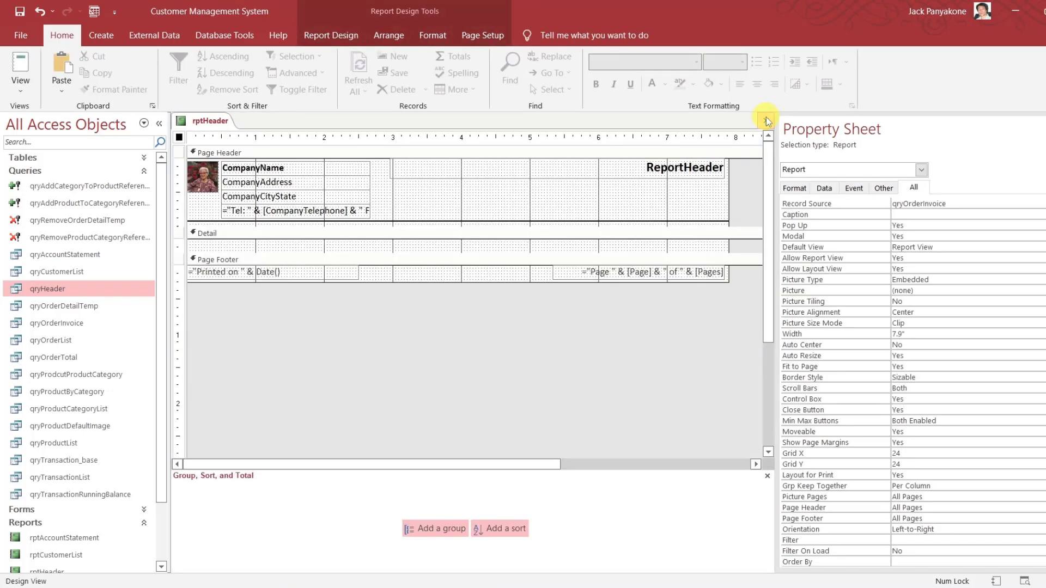
# Set the record source of rptHeader to qryHeader.
pyautogui.doubleClick(930, 206)
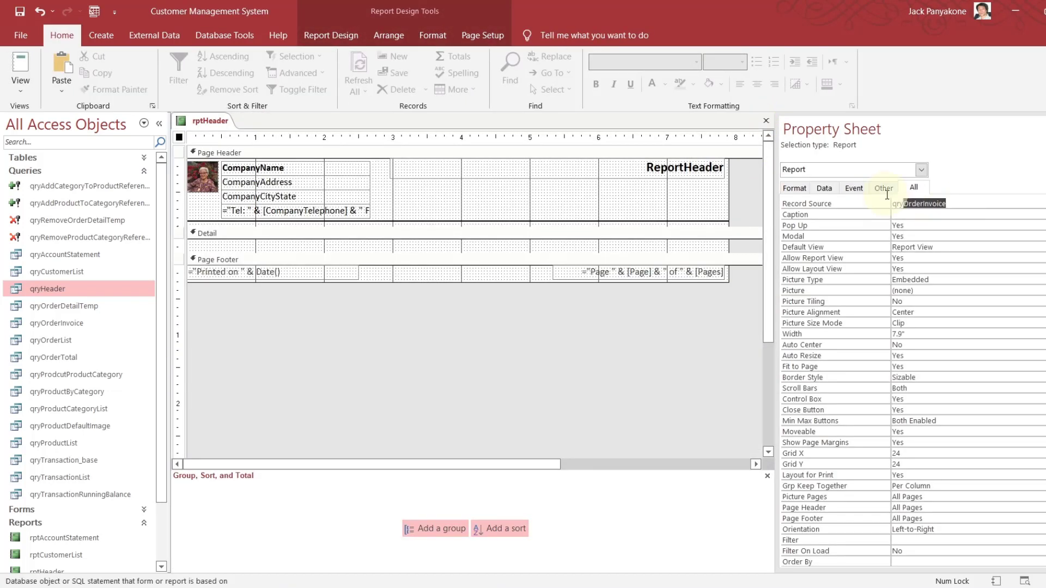
pyautogui.write('qryHeader')
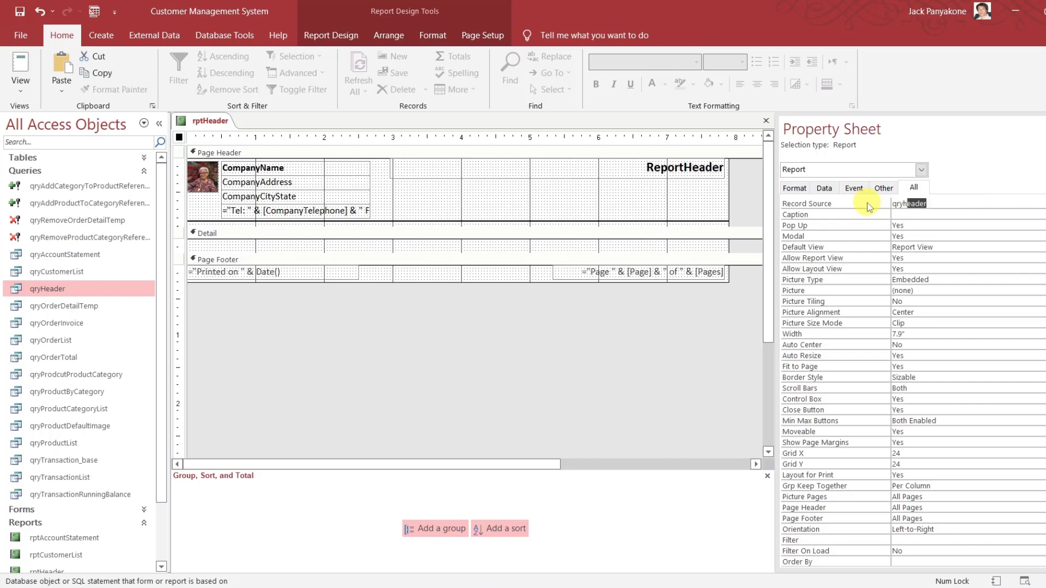
pyautogui.press('Return')
pyautogui.click(522, 371)
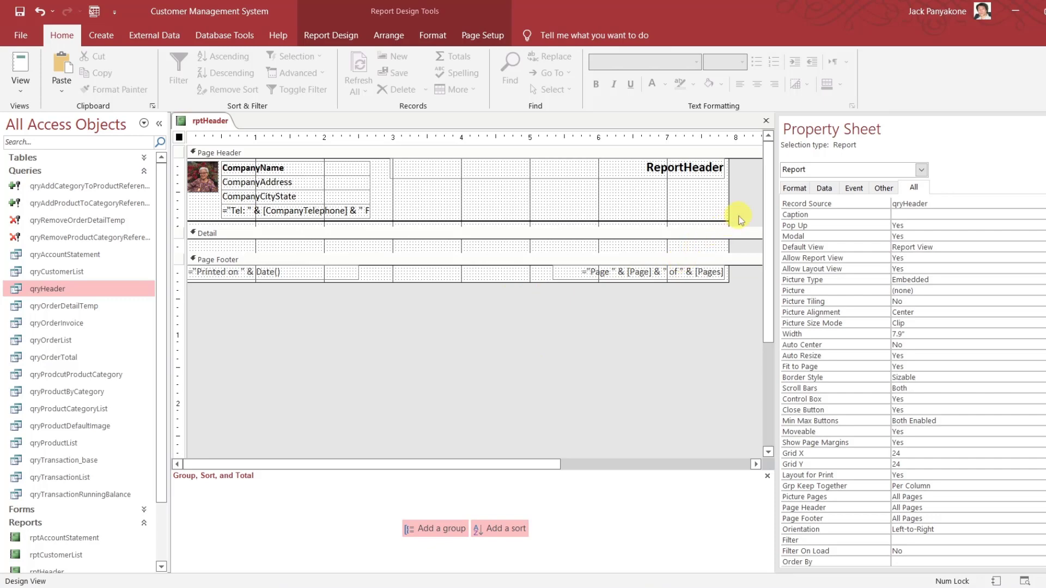
# Insert the rptCustomerList report as a subreport in the Detail section of rptHeader and set its border style to Transparent.
pyautogui.click(150, 172)
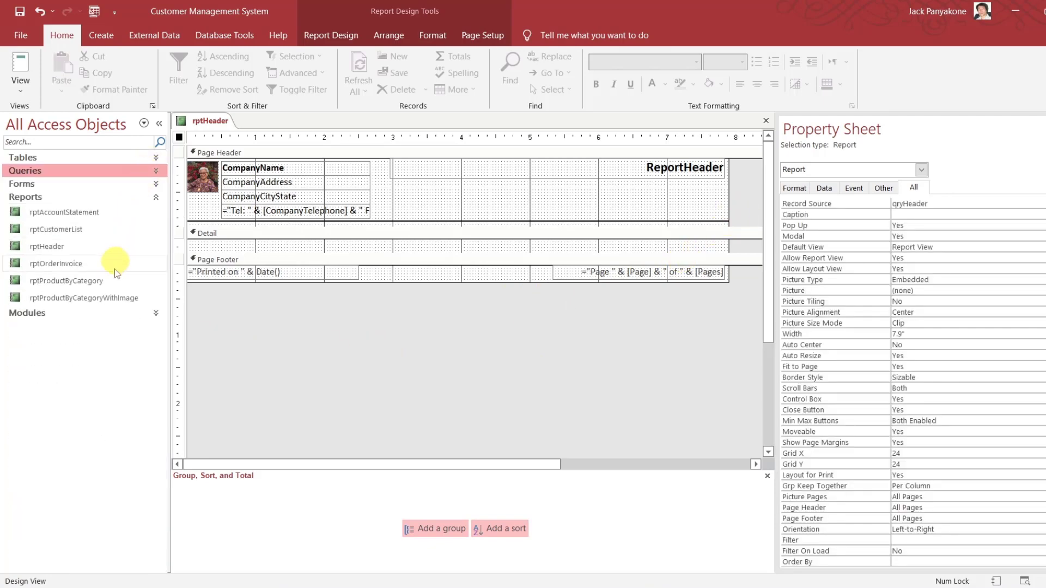
pyautogui.click(77, 230)
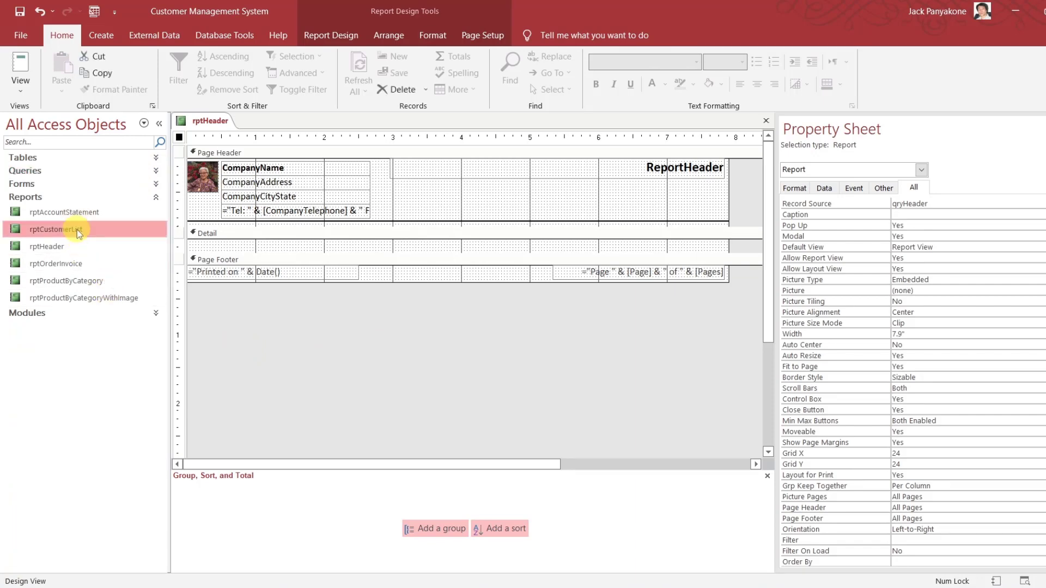
pyautogui.moveTo(77, 230); pyautogui.dragTo(202, 243)
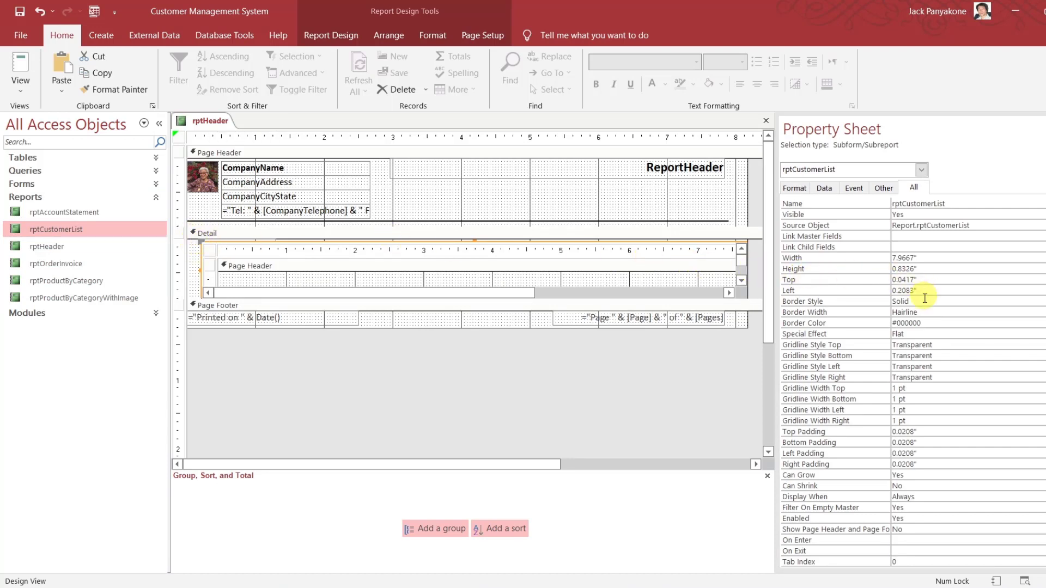
pyautogui.click(873, 301)
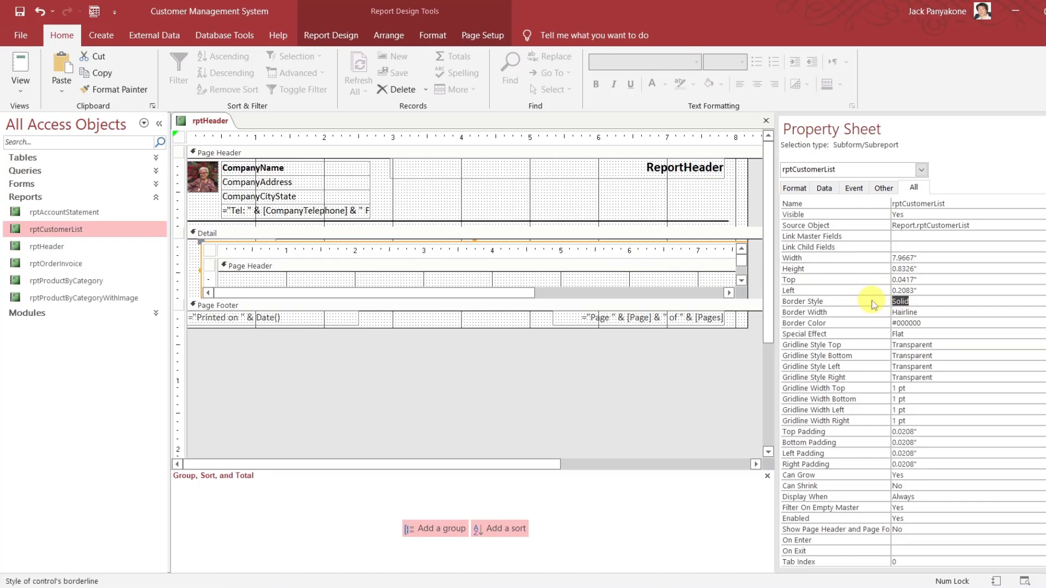
pyautogui.write('Transparent')
pyautogui.press('Return')
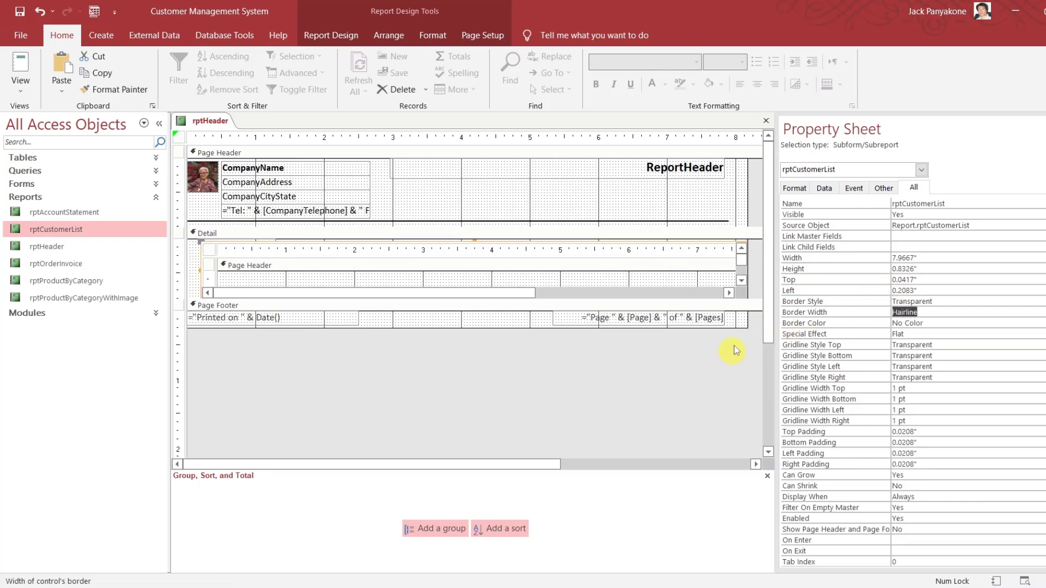
# Shrink the rptCustomerList subreport to about 0.21" high and align it with the left edge of the Detail section.
pyautogui.moveTo(753, 298); pyautogui.dragTo(750, 335)
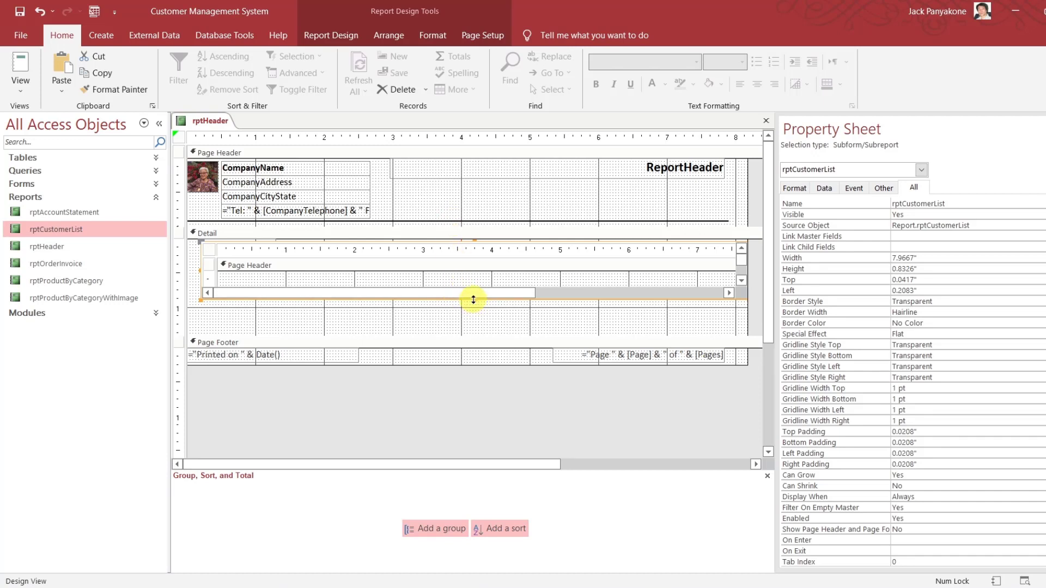
pyautogui.moveTo(475, 300); pyautogui.dragTo(472, 258)
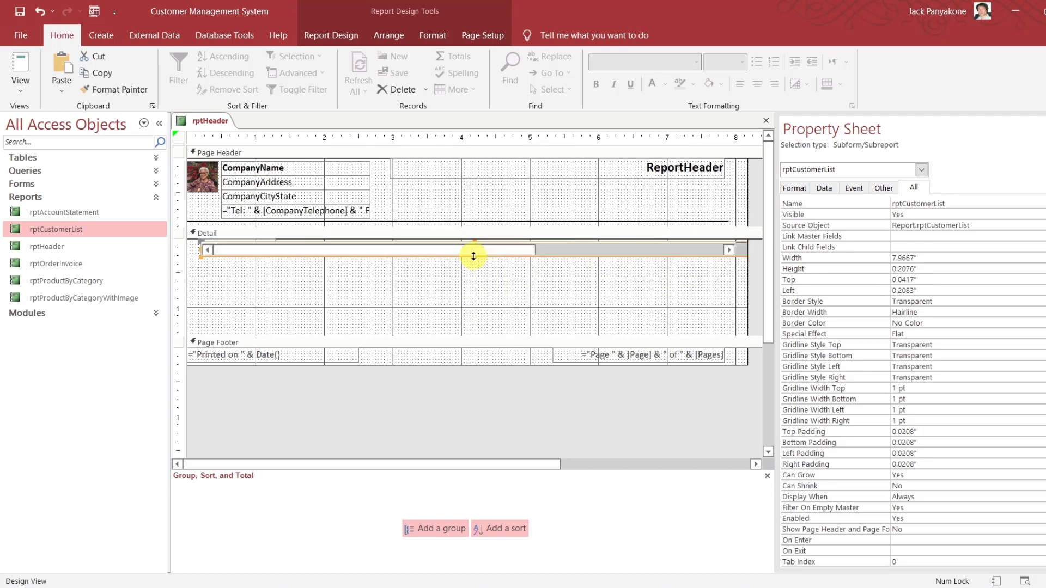
pyautogui.moveTo(473, 256); pyautogui.dragTo(473, 254)
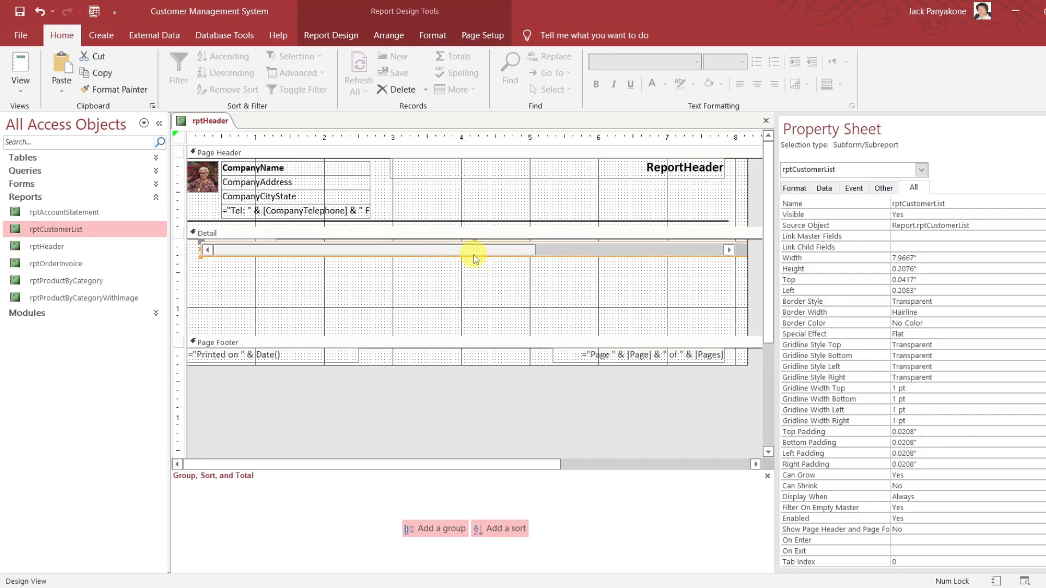
pyautogui.press('Up')
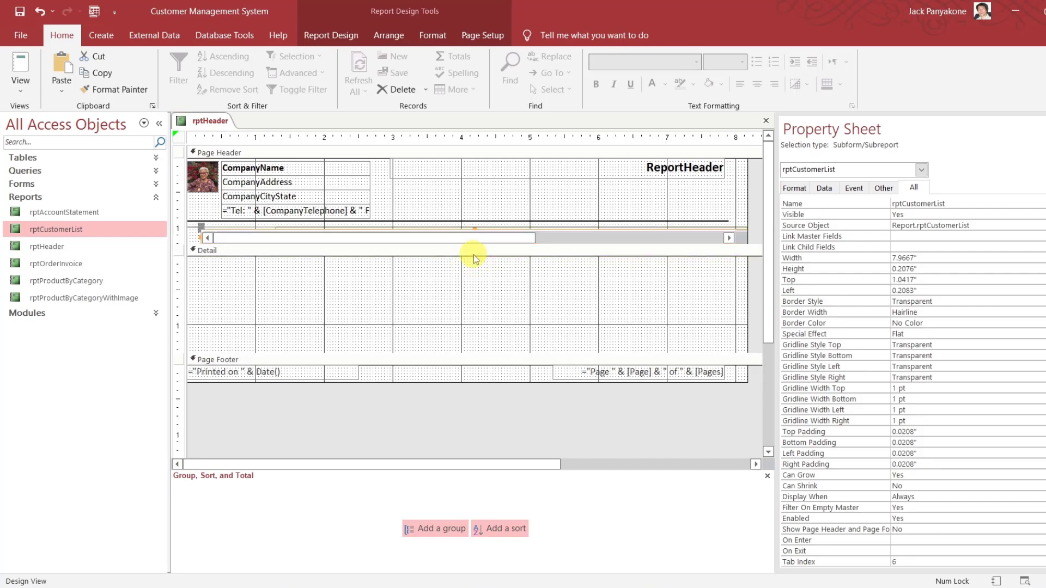
pyautogui.hotkey('ctrl', 'z')
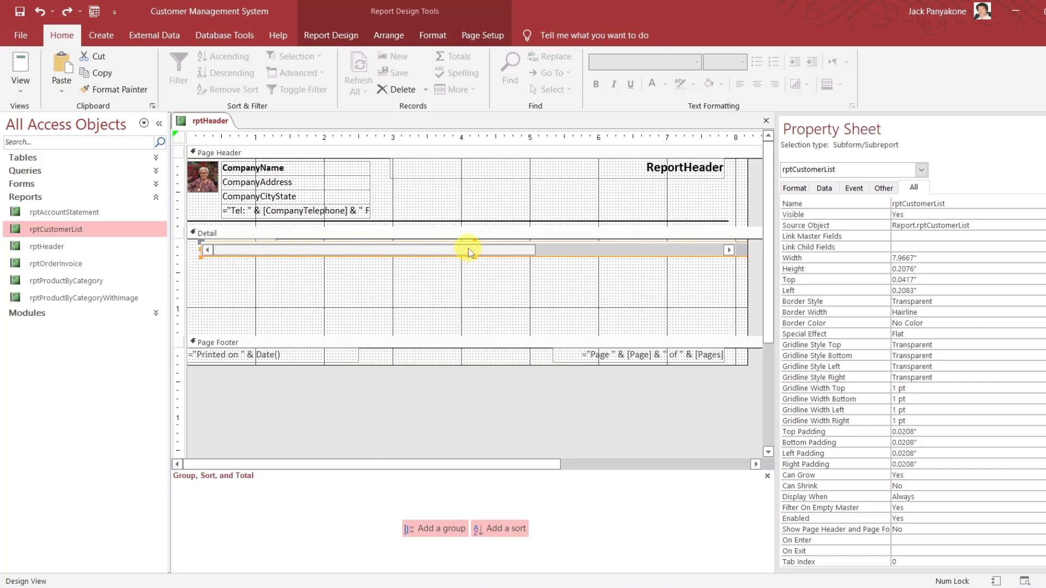
pyautogui.press('Left')
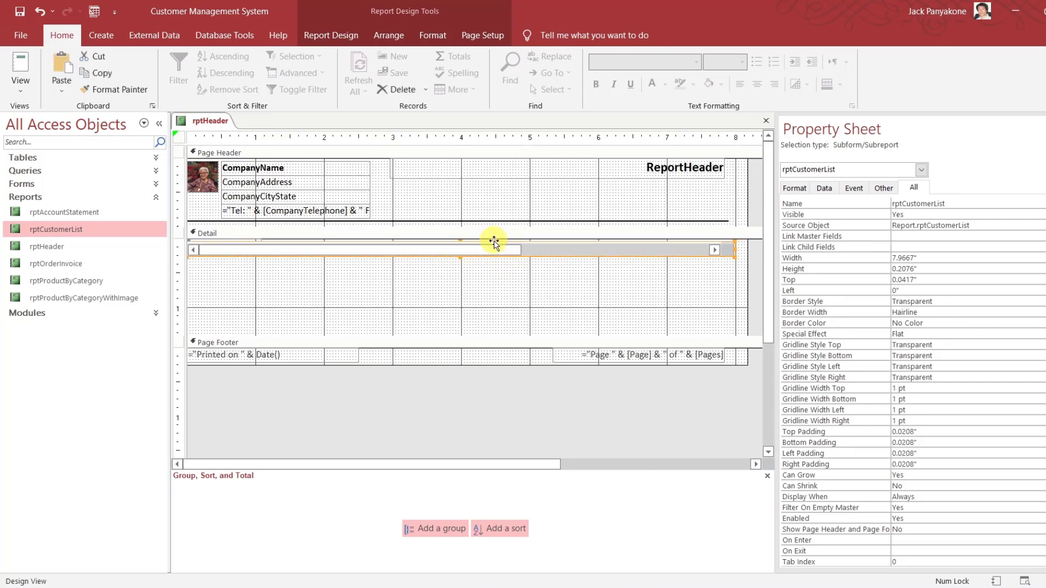
# Reduce the Detail section to about 0.25" high and narrow the report to about 7.97" wide.
pyautogui.moveTo(493, 242); pyautogui.dragTo(493, 234)
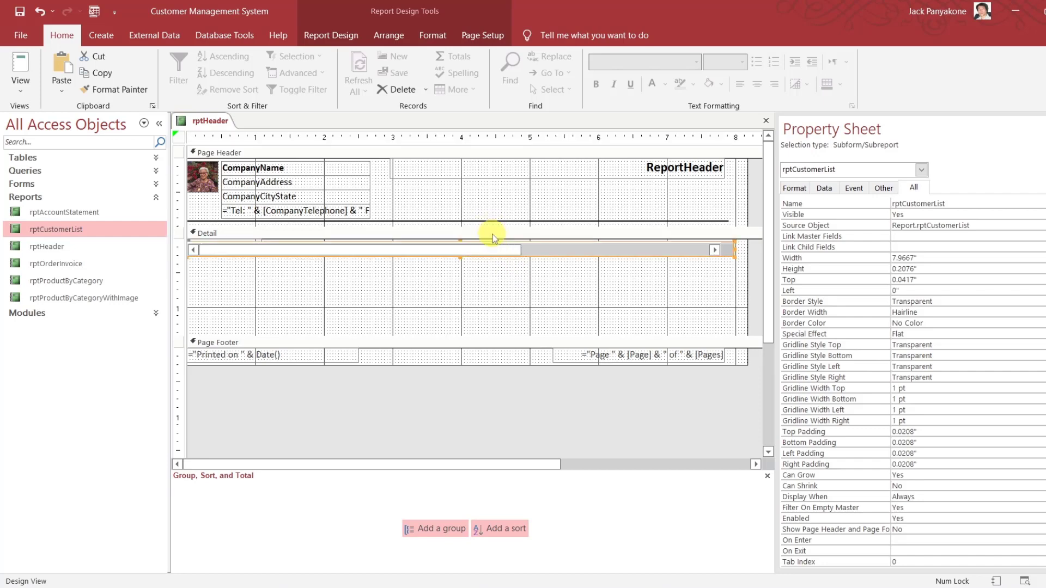
pyautogui.click(489, 315)
pyautogui.moveTo(485, 334); pyautogui.dragTo(467, 215)
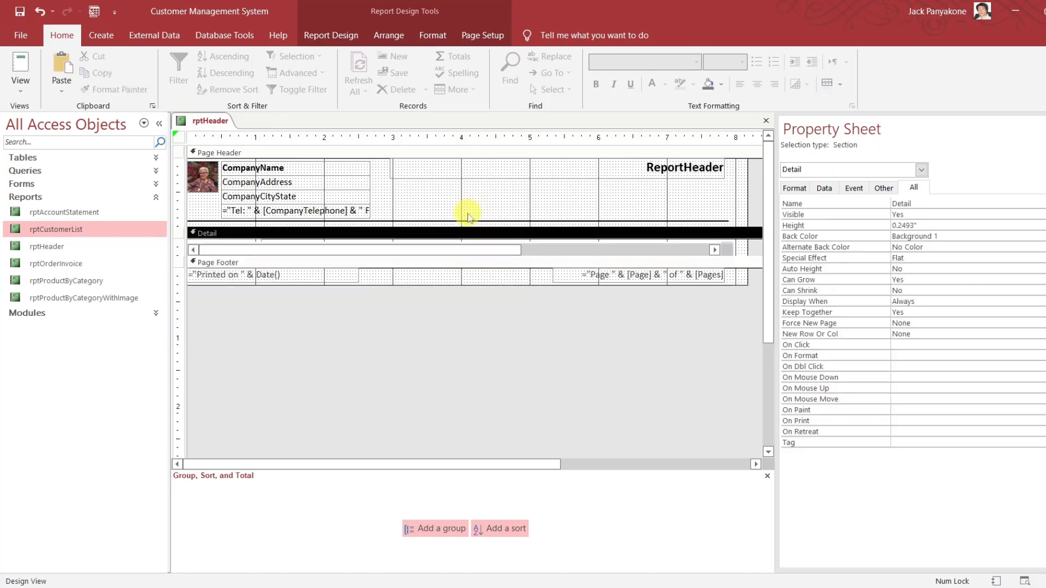
pyautogui.click(446, 329)
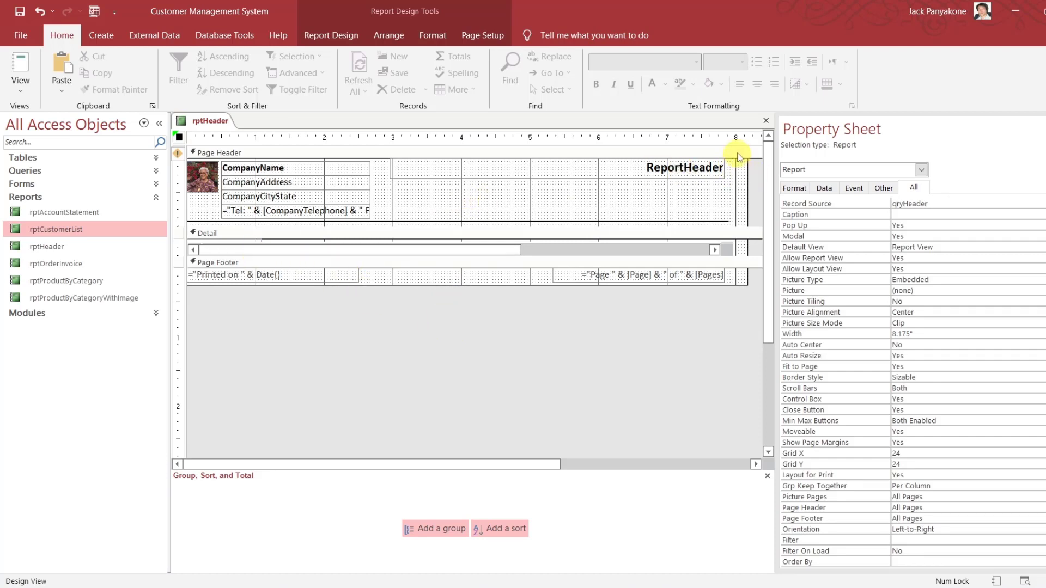
pyautogui.moveTo(746, 175); pyautogui.dragTo(727, 179)
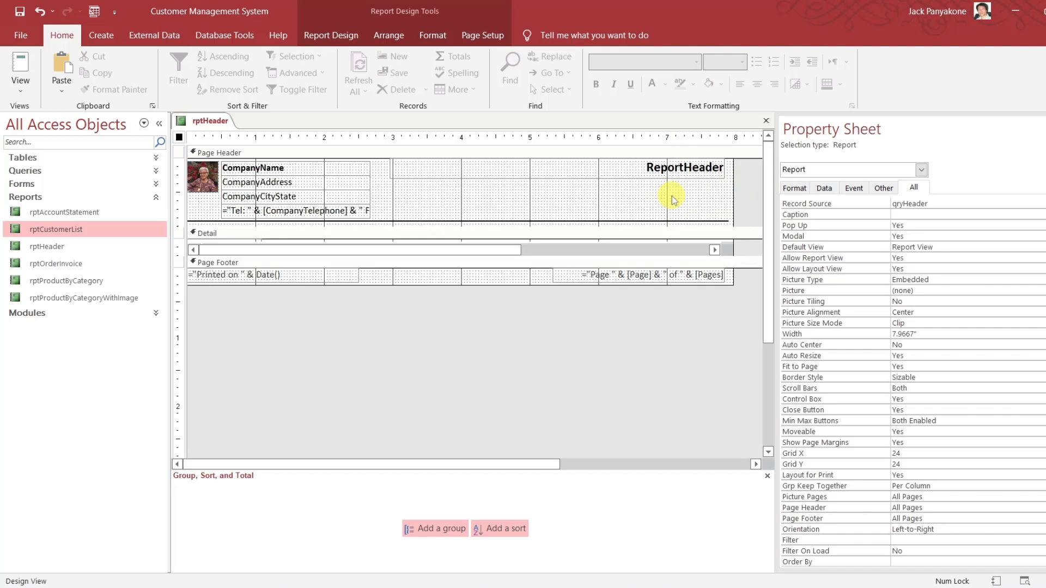
# Check the combined report in Print Preview with the whole page in view, and return to Design View.
pyautogui.rightClick(210, 122)
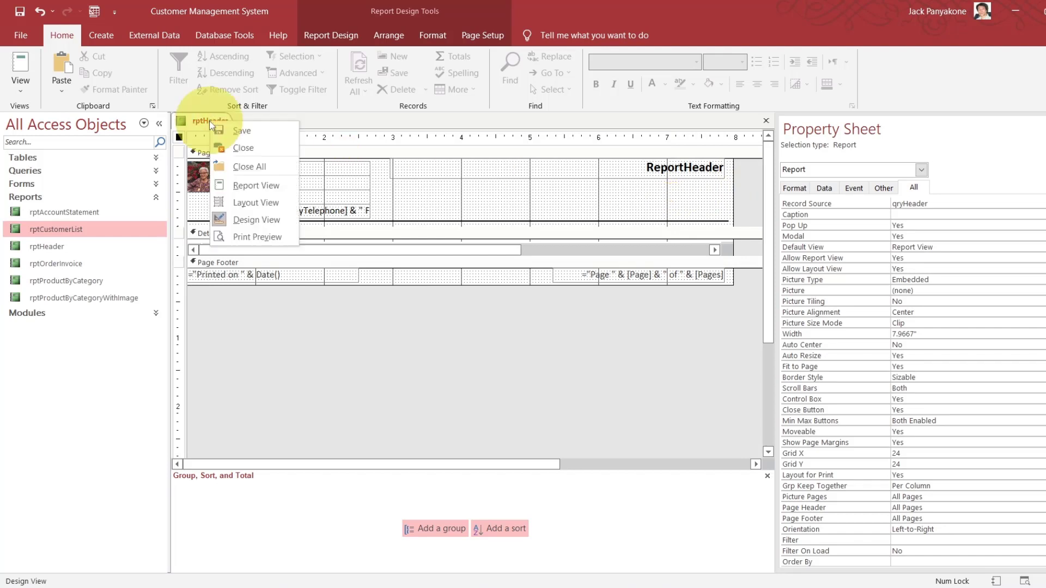
pyautogui.click(252, 235)
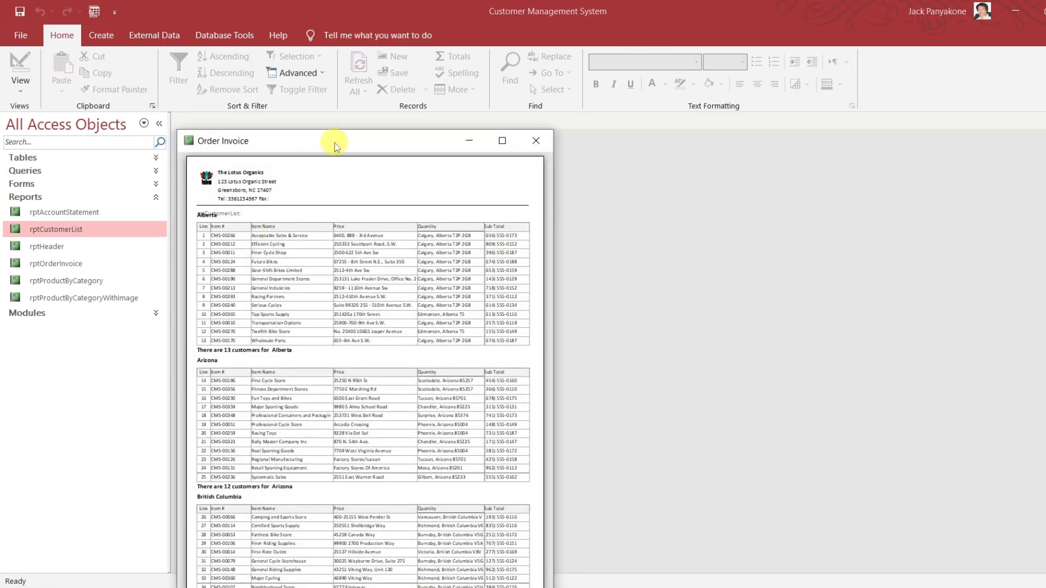
pyautogui.moveTo(335, 142); pyautogui.dragTo(522, 57)
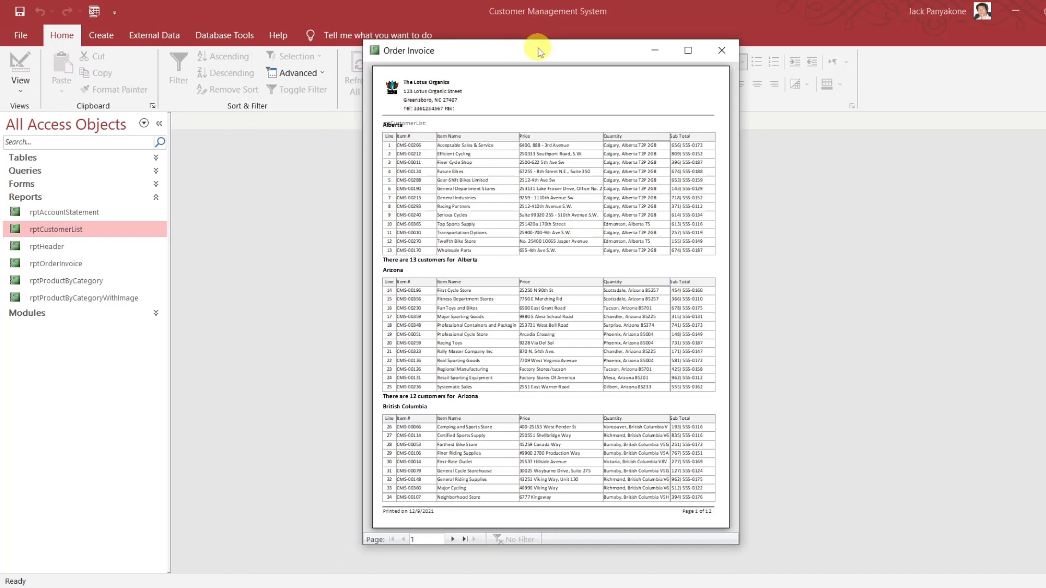
pyautogui.rightClick(539, 49)
pyautogui.click(564, 145)
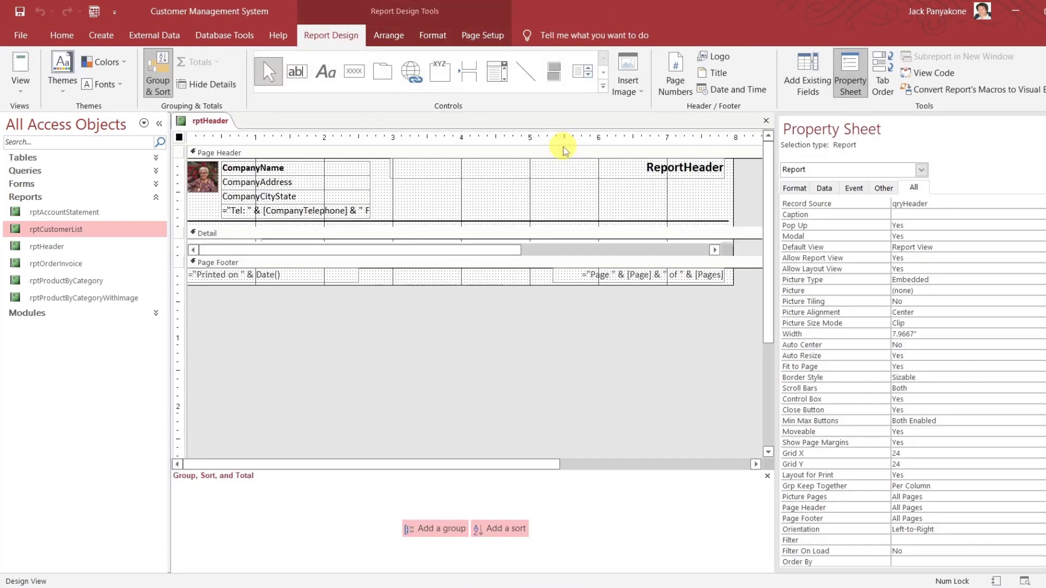
# Enlarge the Detail section to about 1.58" high and move the subreport with its label down to about 0.67" from the section's top.
pyautogui.click(322, 253)
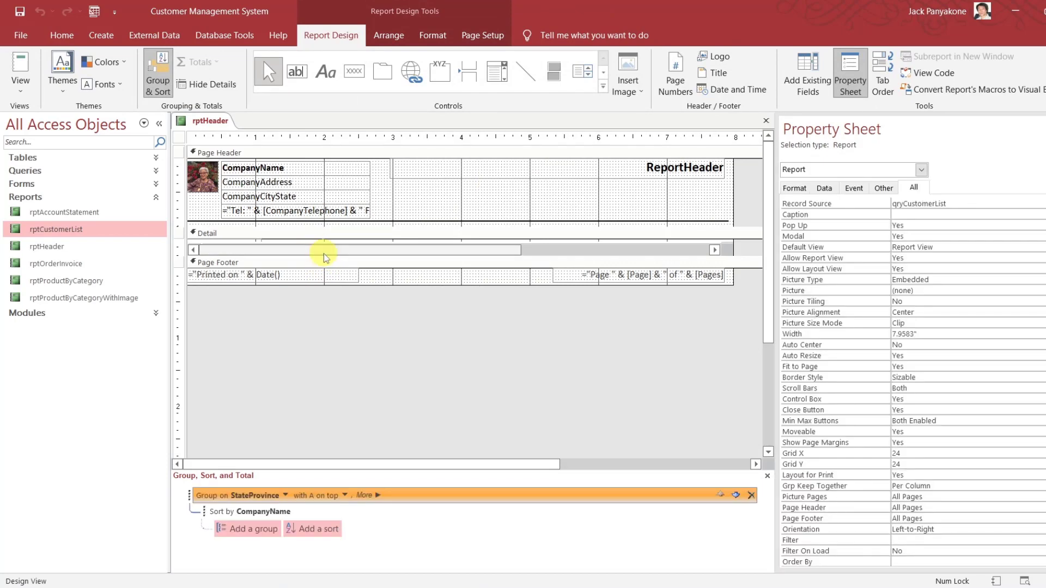
pyautogui.moveTo(323, 256); pyautogui.dragTo(314, 314)
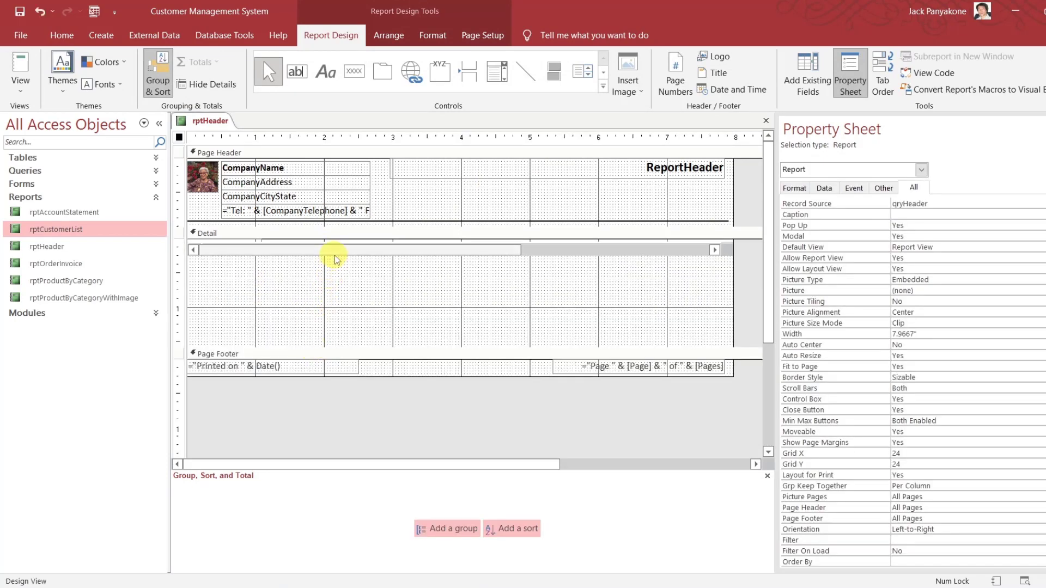
pyautogui.click(336, 254)
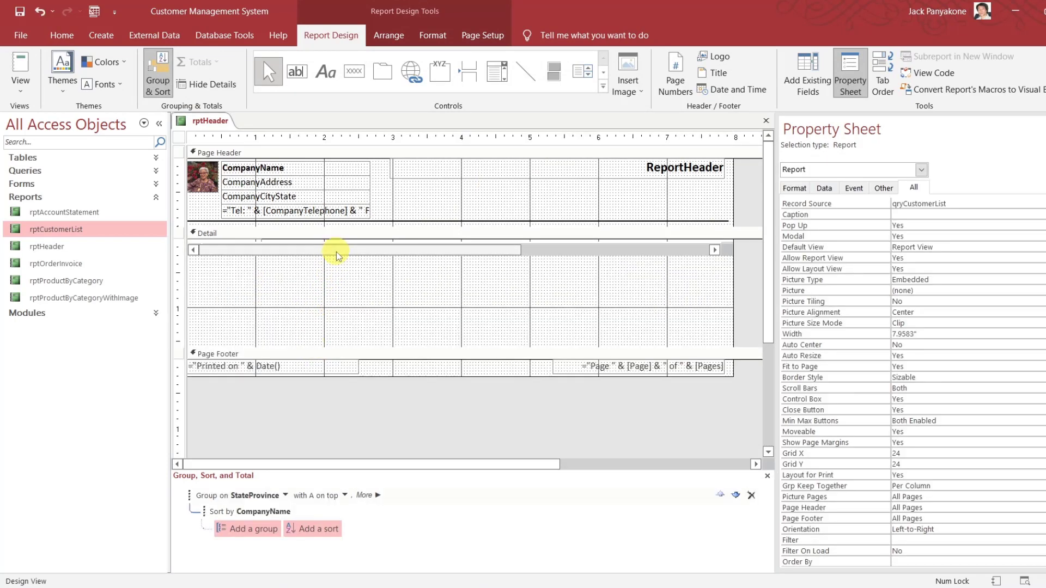
pyautogui.click(185, 251)
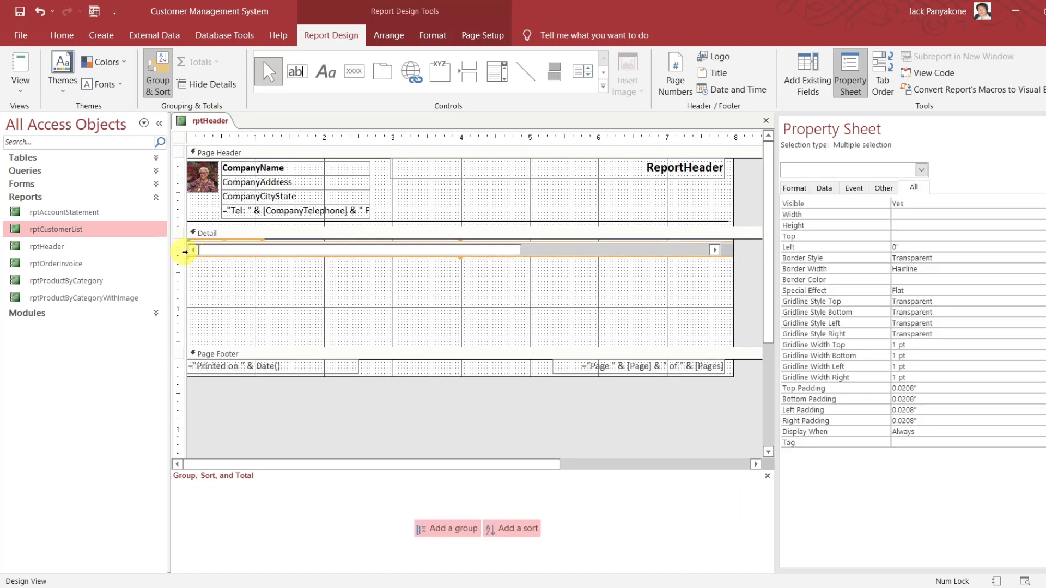
pyautogui.moveTo(292, 257); pyautogui.dragTo(293, 301)
pyautogui.click(283, 273)
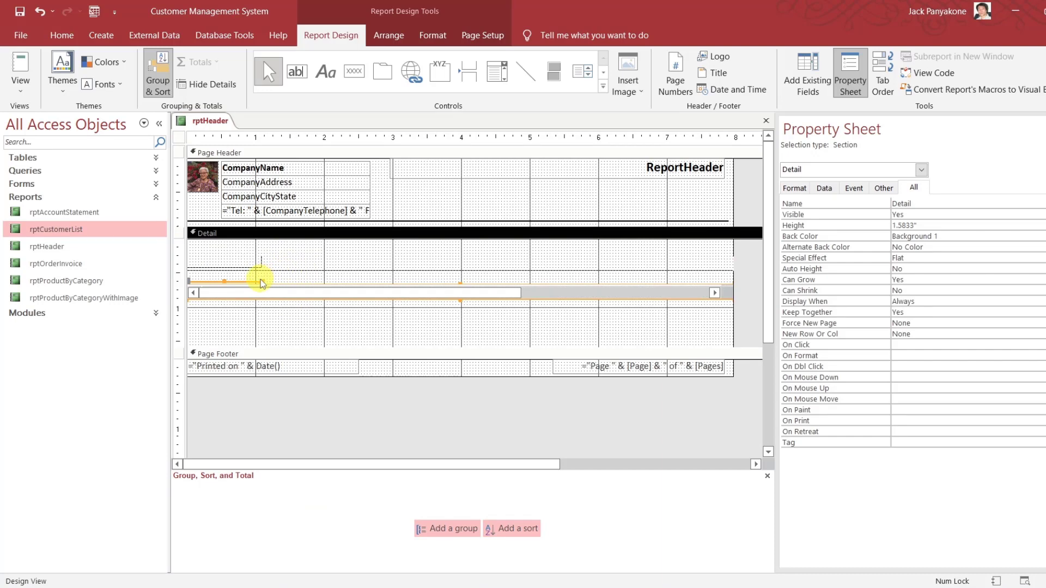
pyautogui.click(239, 422)
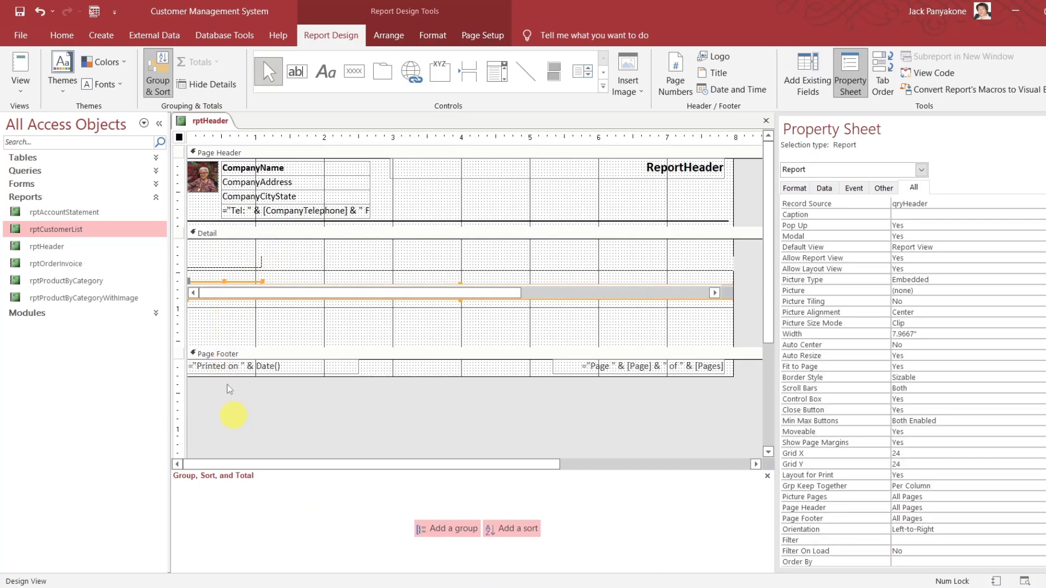
pyautogui.click(225, 284)
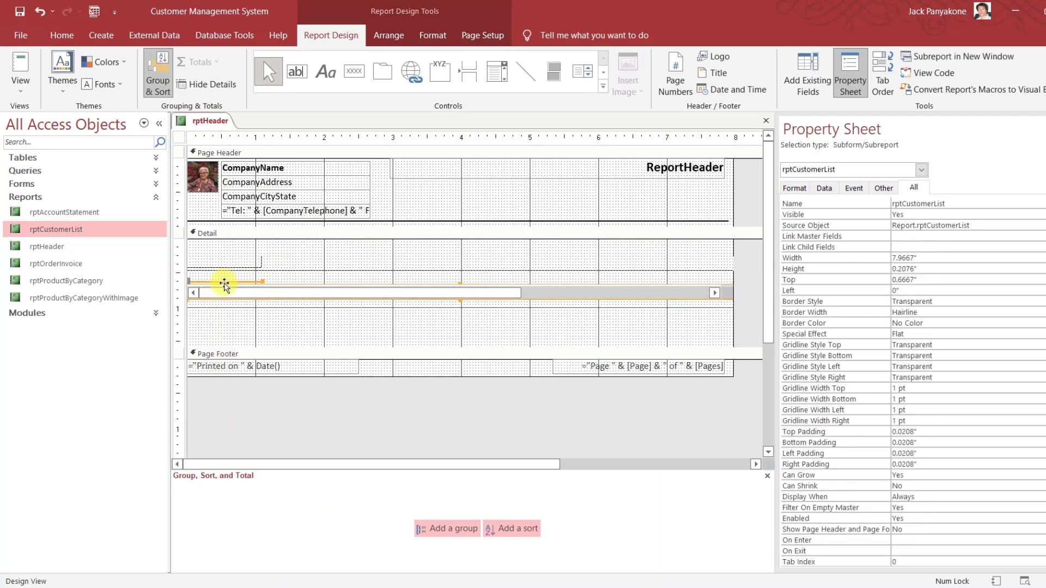
pyautogui.press('Delete')
pyautogui.hotkey('ctrl', 'z')
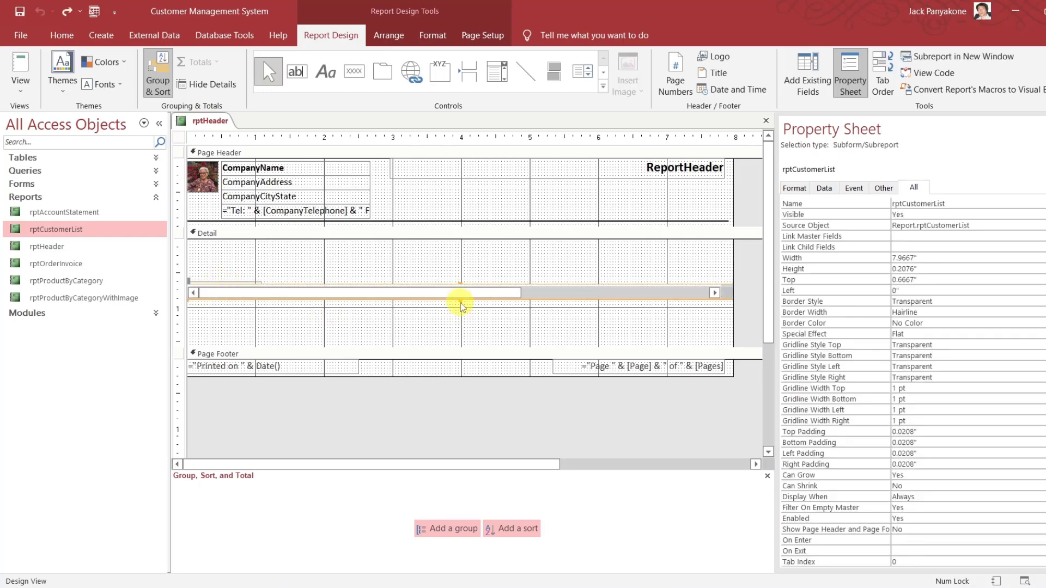
# Delete the label attached to the rptCustomerList subreport and resize the subreport to about 0.17" high.
pyautogui.moveTo(460, 299); pyautogui.dragTo(460, 329)
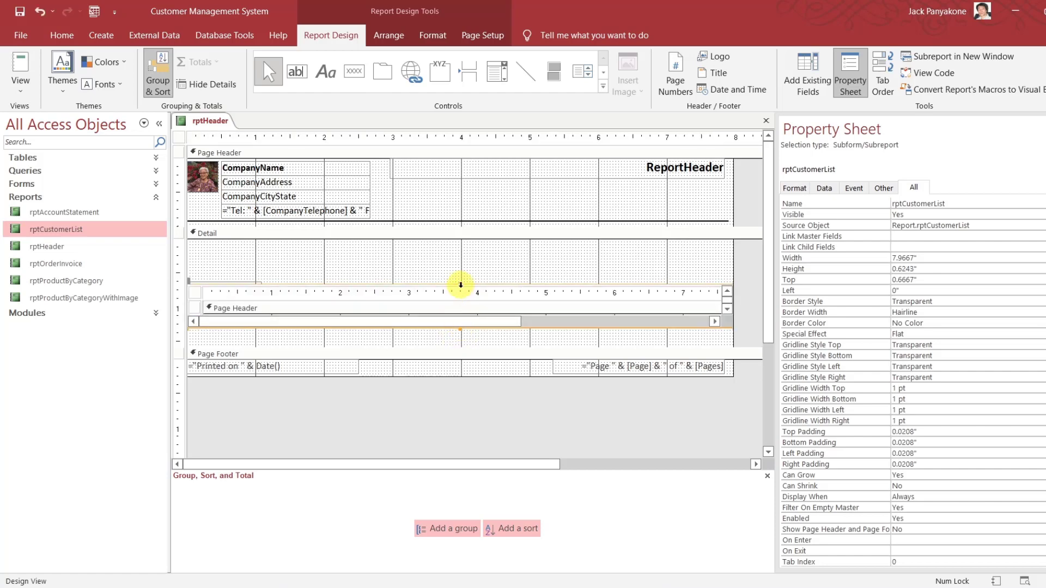
pyautogui.moveTo(460, 283); pyautogui.dragTo(462, 292)
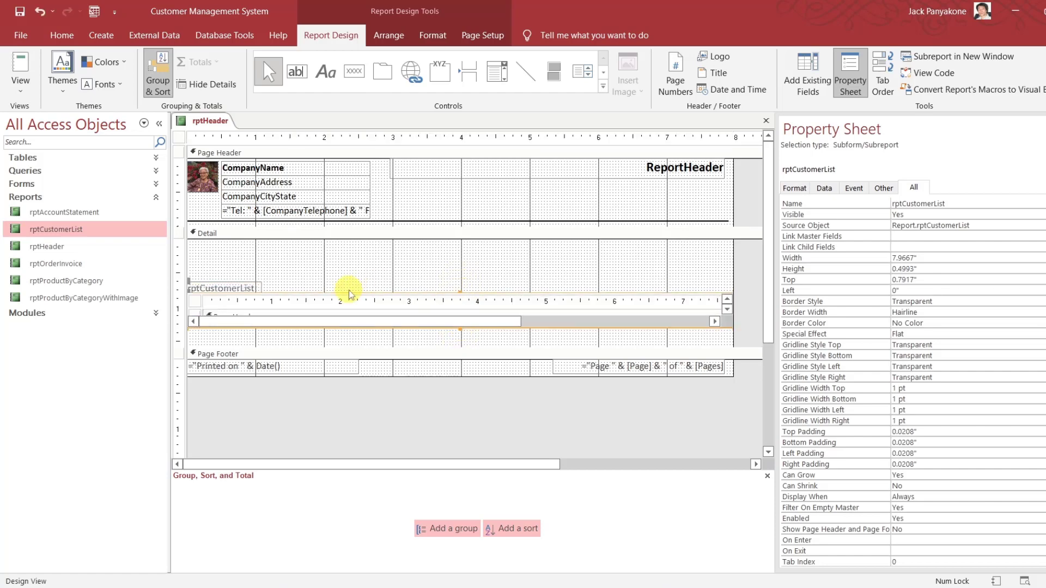
pyautogui.click(243, 284)
pyautogui.press('Delete')
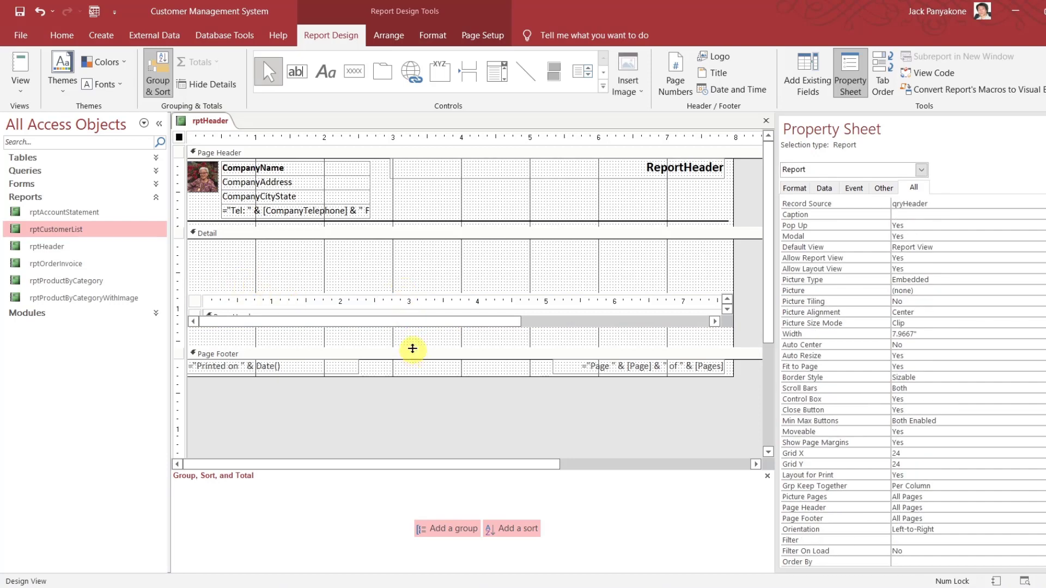
pyautogui.click(414, 334)
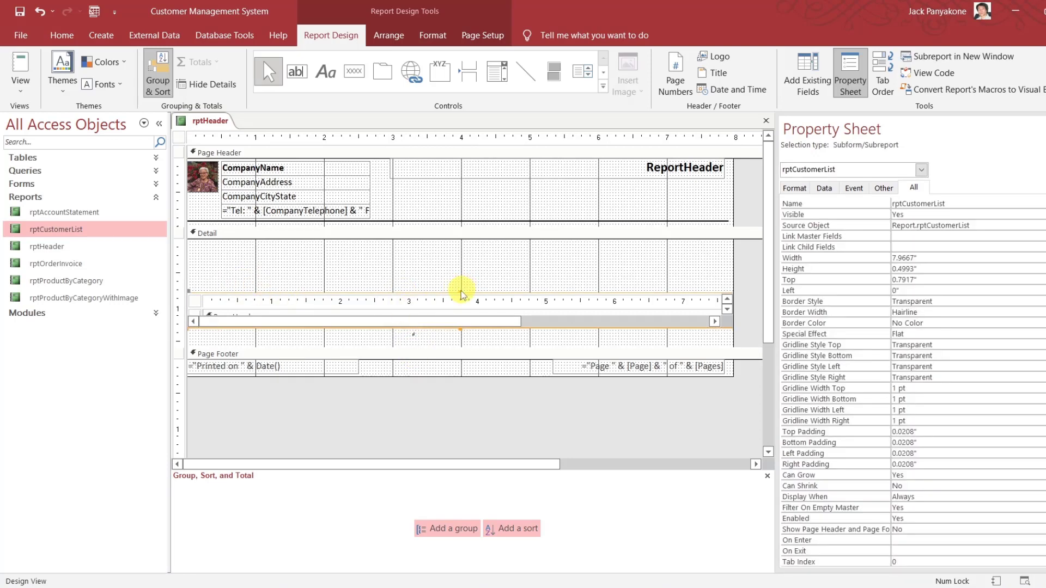
pyautogui.moveTo(459, 291); pyautogui.dragTo(462, 316)
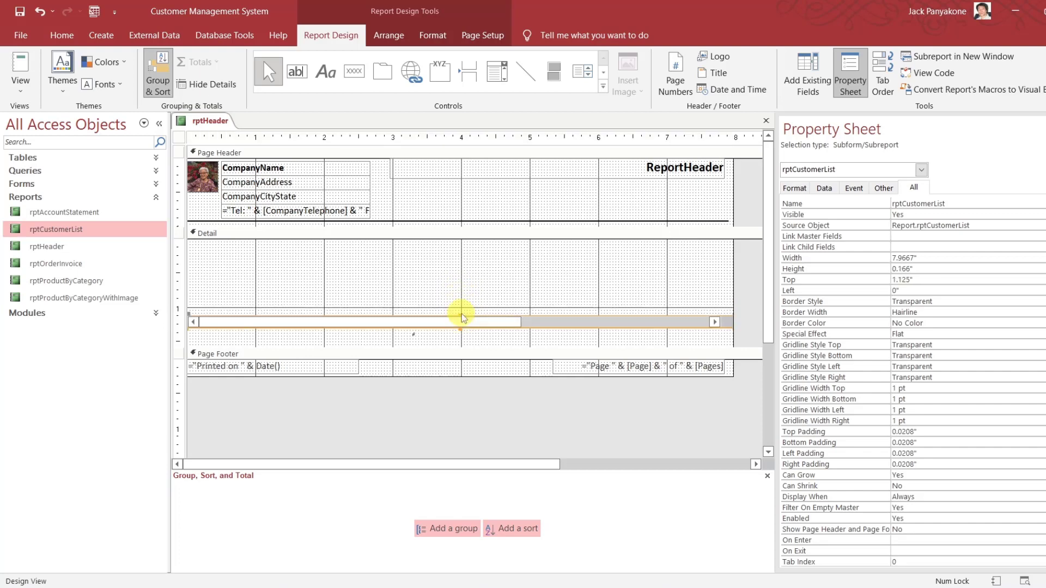
# Move the rptCustomerList subreport to the very top of the Detail section and shrink the section to fit it.
pyautogui.moveTo(444, 315); pyautogui.dragTo(423, 227)
pyautogui.moveTo(414, 347); pyautogui.dragTo(390, 174)
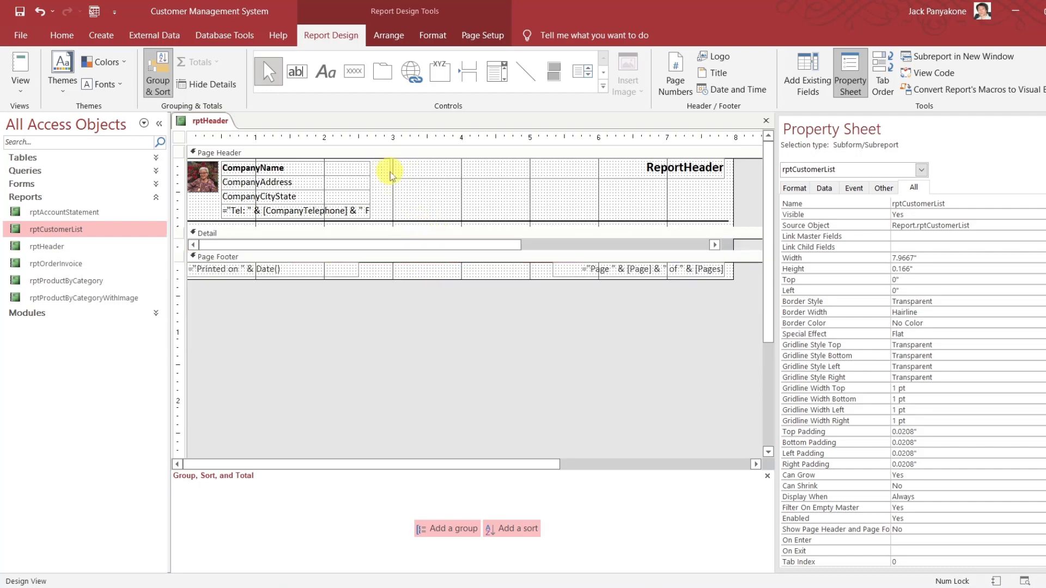
pyautogui.click(384, 327)
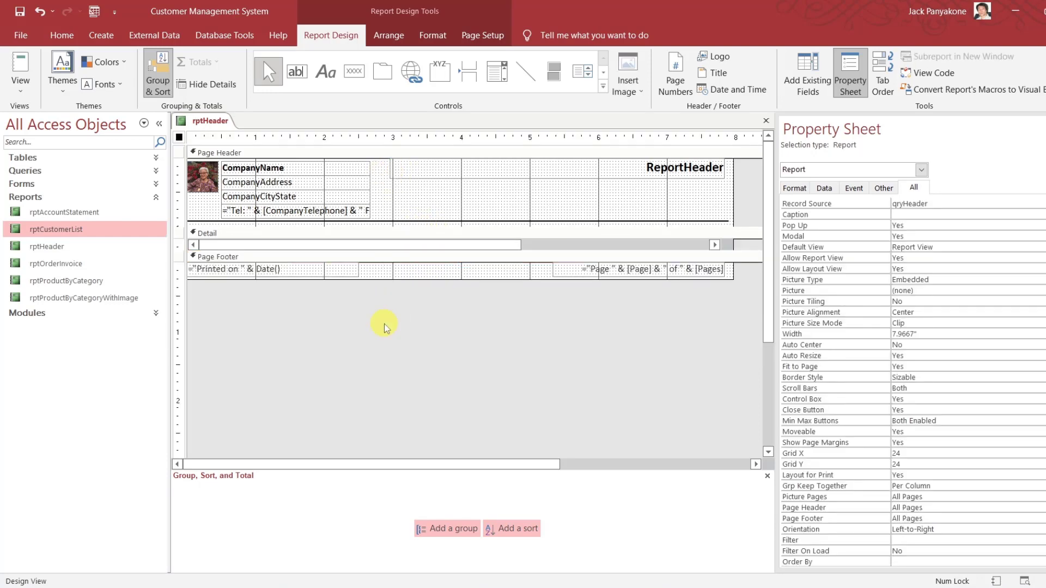
# Open rptHeader in Print Preview and reposition the preview window so the whole page and its page navigation are accessible.
pyautogui.rightClick(202, 122)
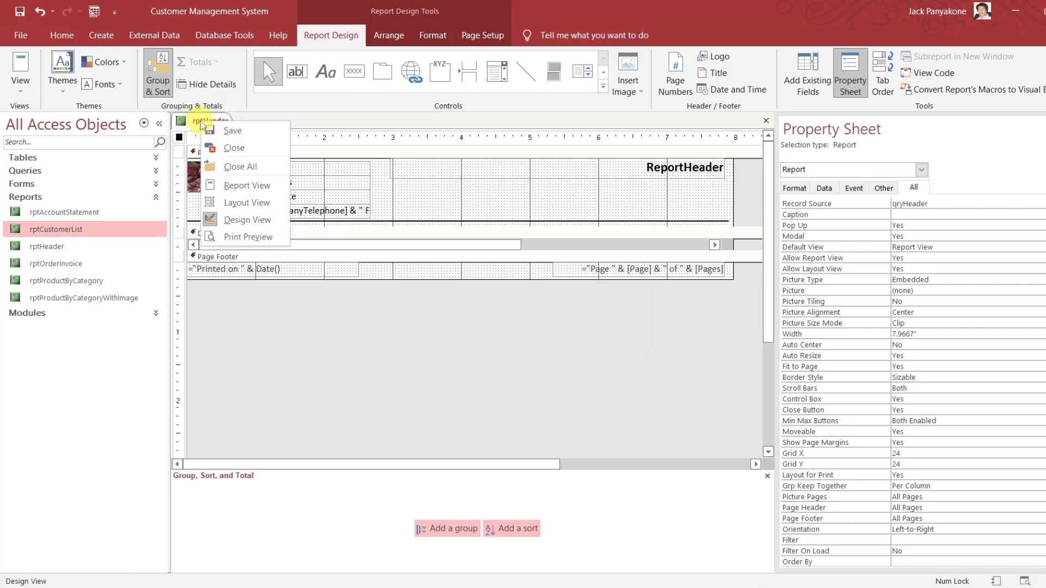
pyautogui.click(263, 236)
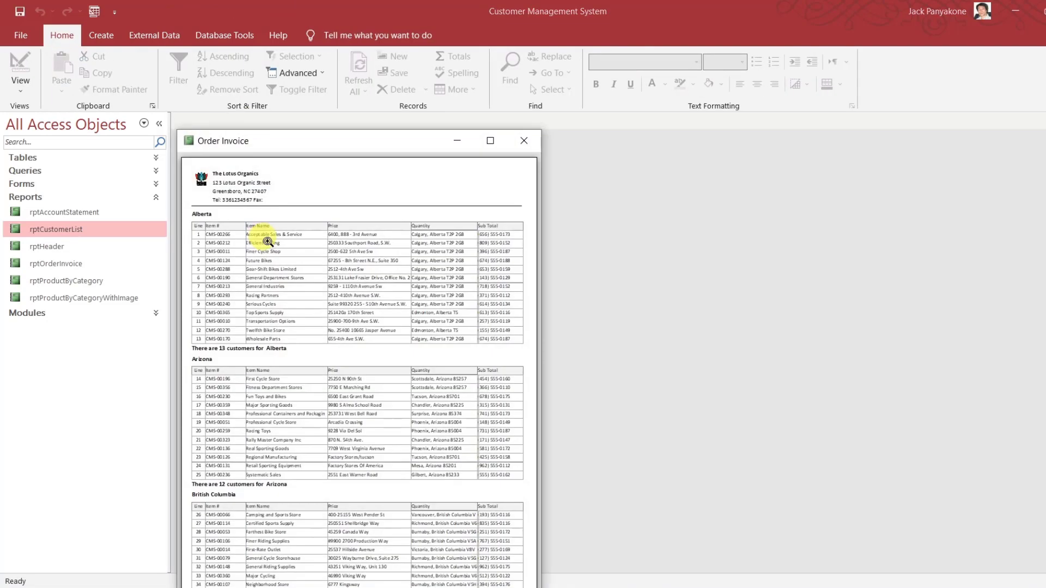
pyautogui.moveTo(326, 144); pyautogui.dragTo(427, 81)
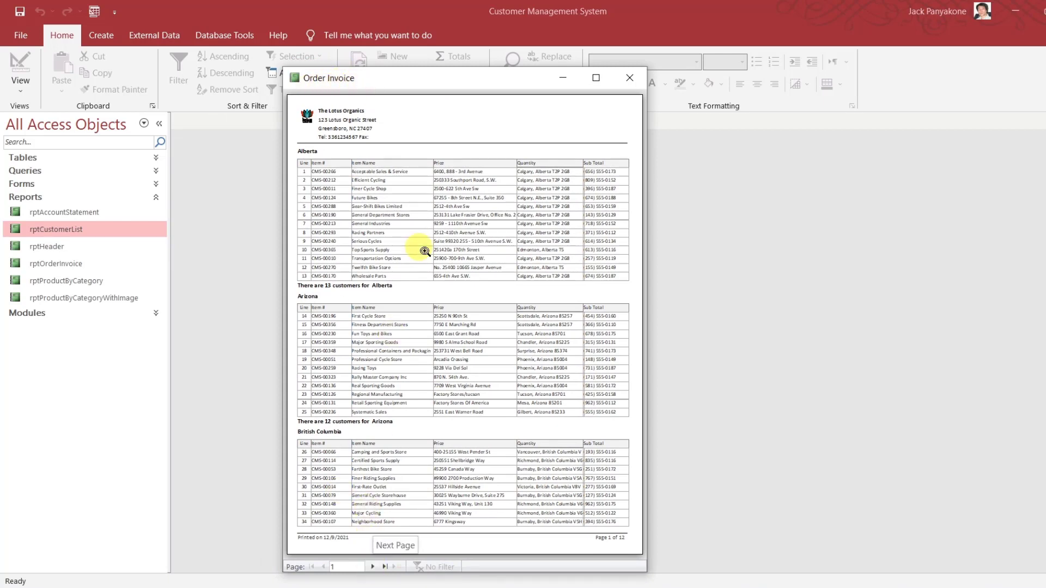
pyautogui.moveTo(451, 77); pyautogui.dragTo(461, 37)
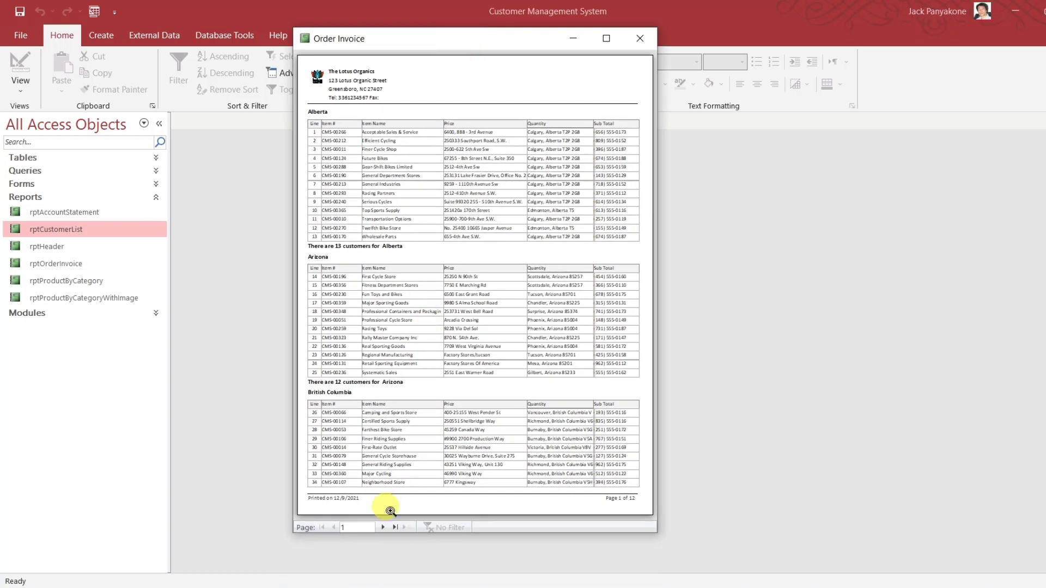
# Page forward through the preview to the last page, checking the header, customer groups and footer on each page.
pyautogui.click(383, 528)
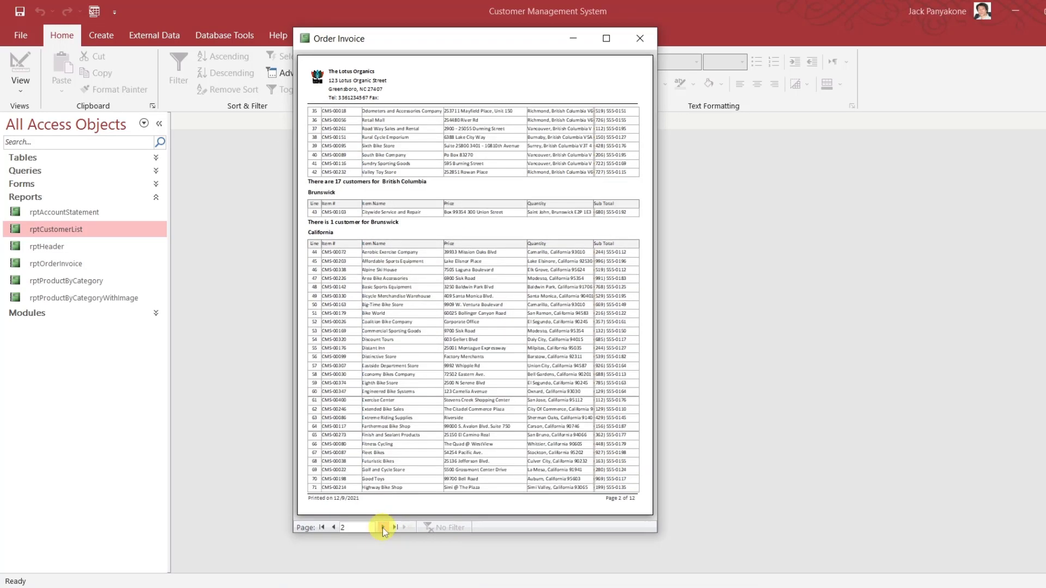
pyautogui.click(382, 528)
pyautogui.click(383, 528)
pyautogui.click(383, 528)
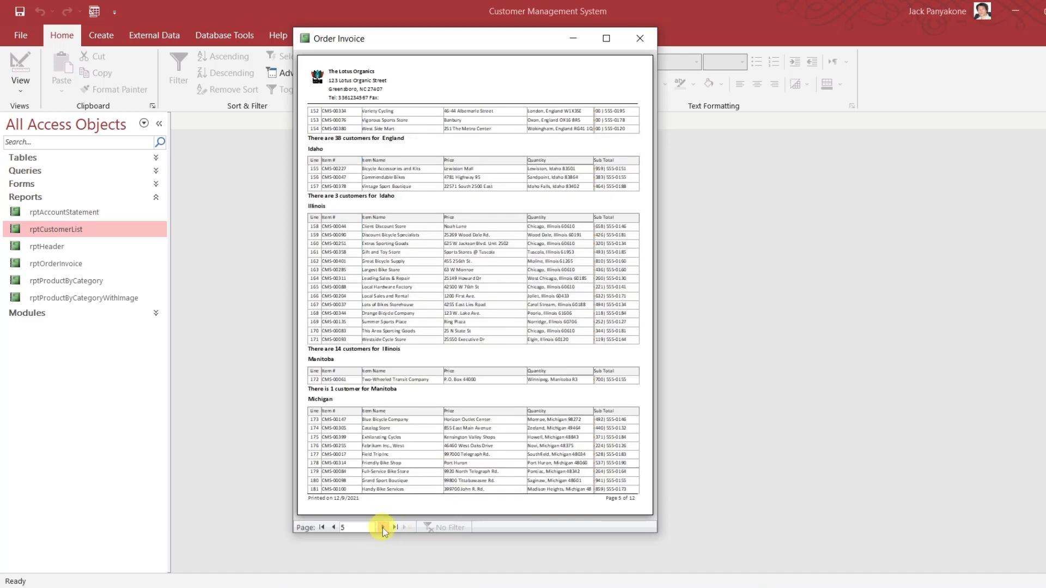
pyautogui.click(383, 528)
pyautogui.click(383, 528)
pyautogui.click(382, 528)
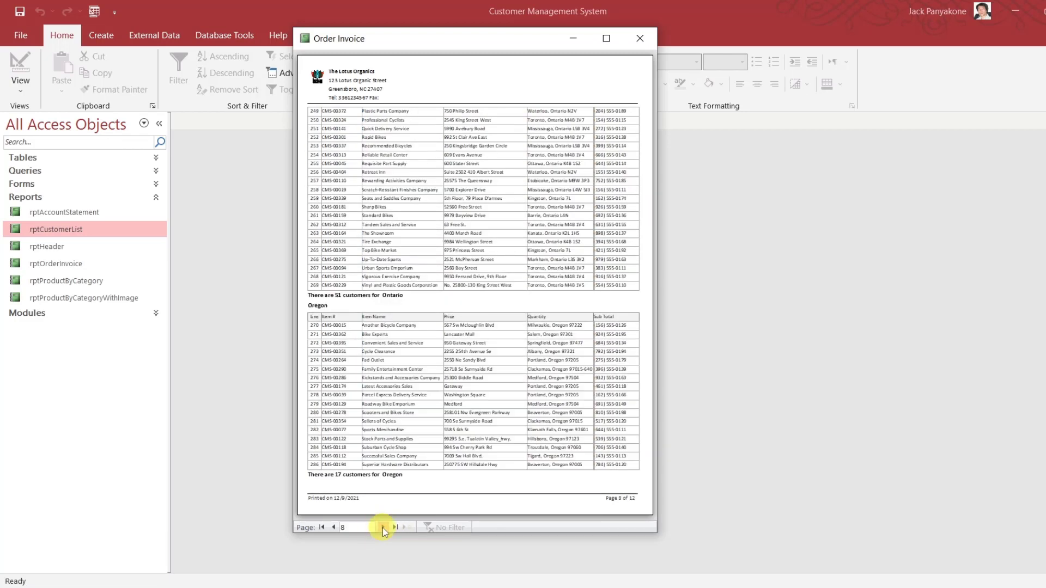
pyautogui.click(383, 528)
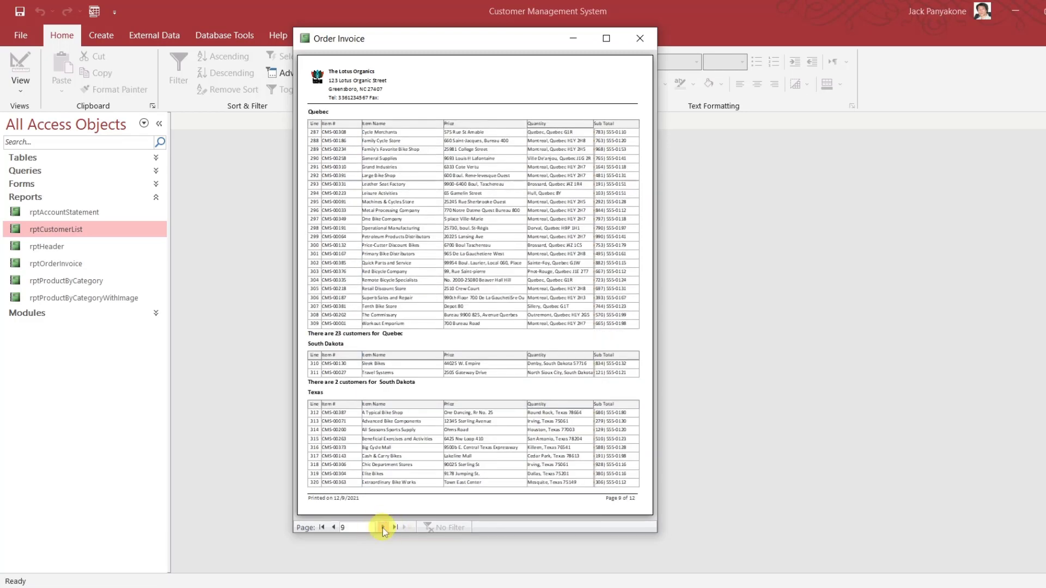
pyautogui.click(382, 528)
pyautogui.click(383, 528)
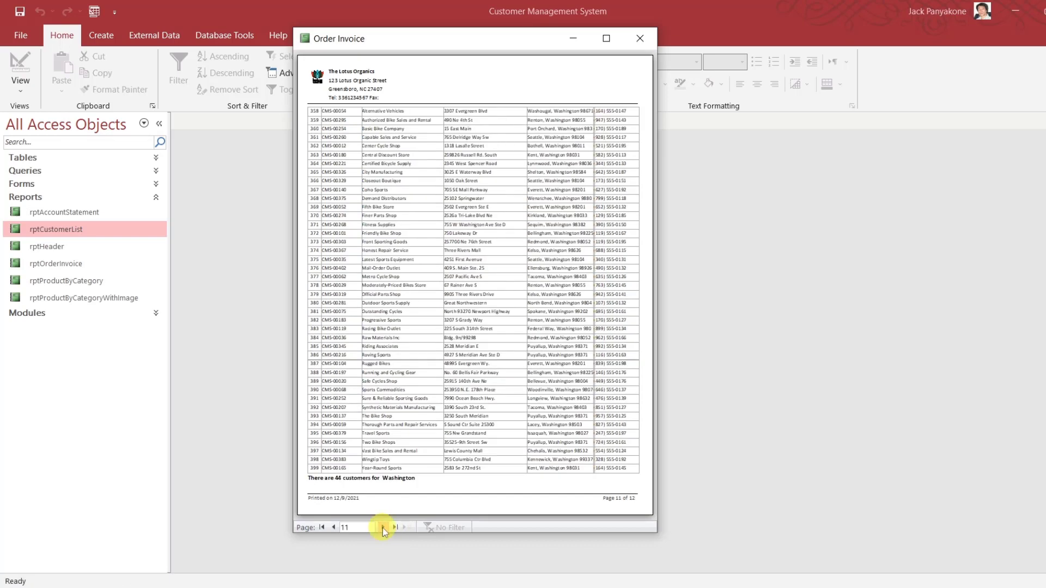
pyautogui.click(382, 528)
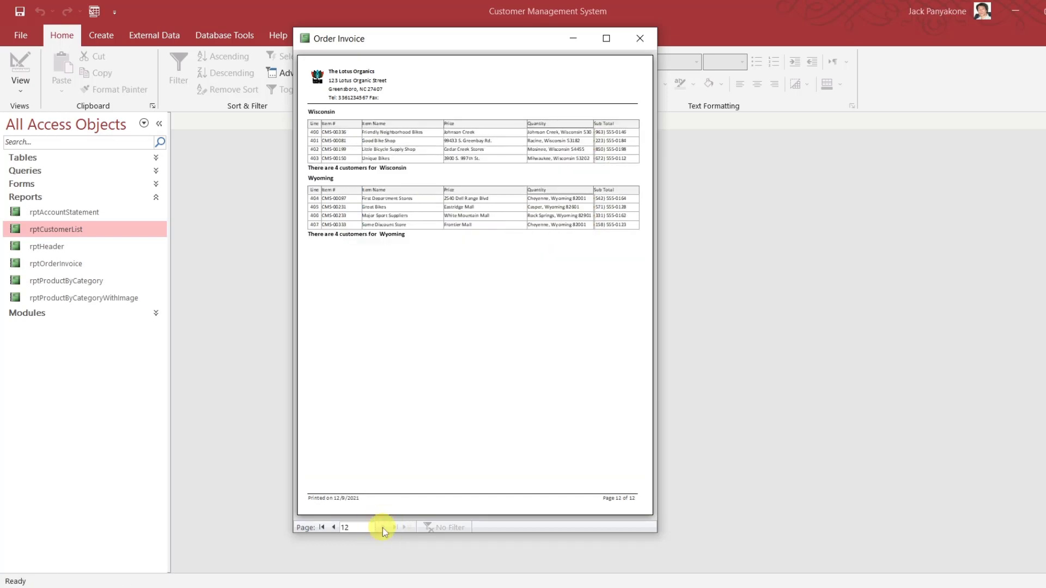
# Recheck the preceding pages and compare the first and last pages of the preview, and return to Design View.
pyautogui.click(333, 530)
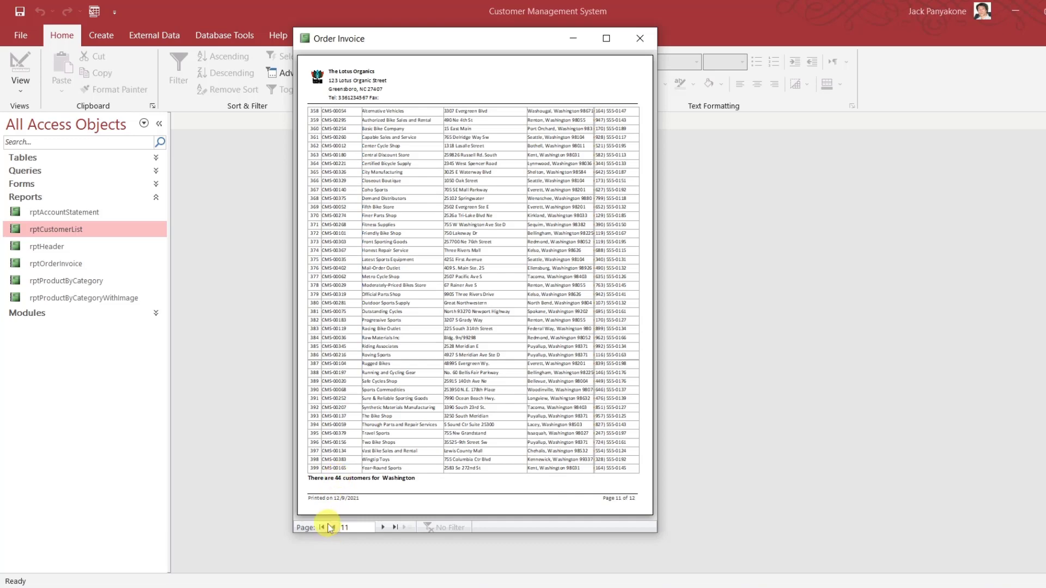
pyautogui.click(333, 527)
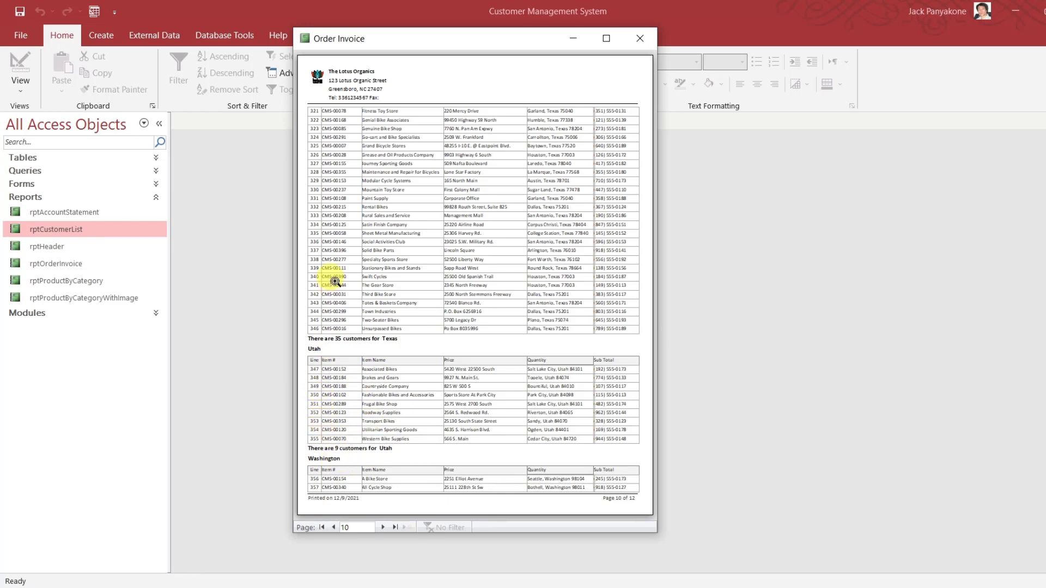
pyautogui.click(323, 527)
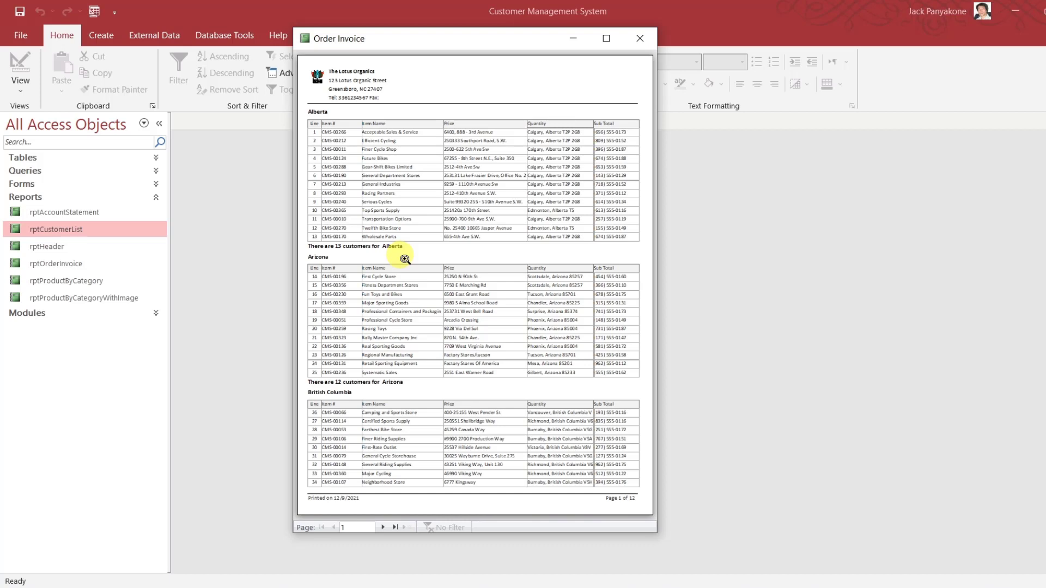
pyautogui.click(394, 528)
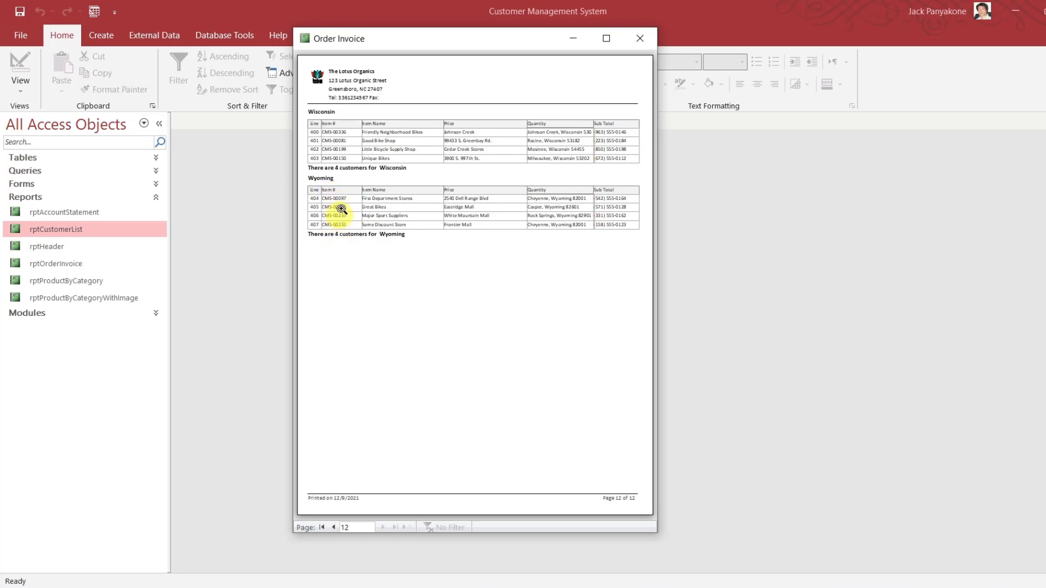
pyautogui.click(323, 527)
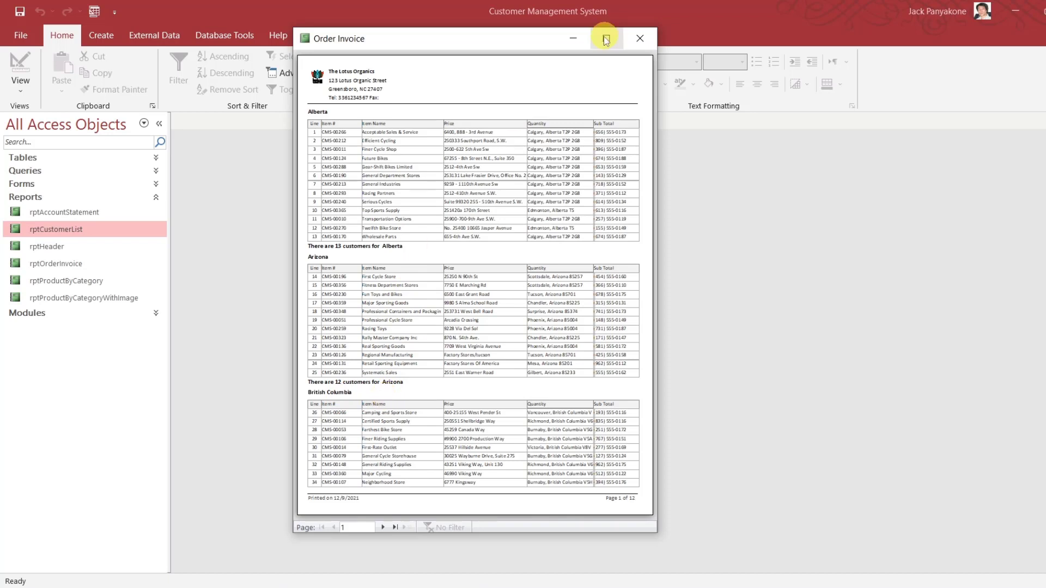
pyautogui.rightClick(527, 49)
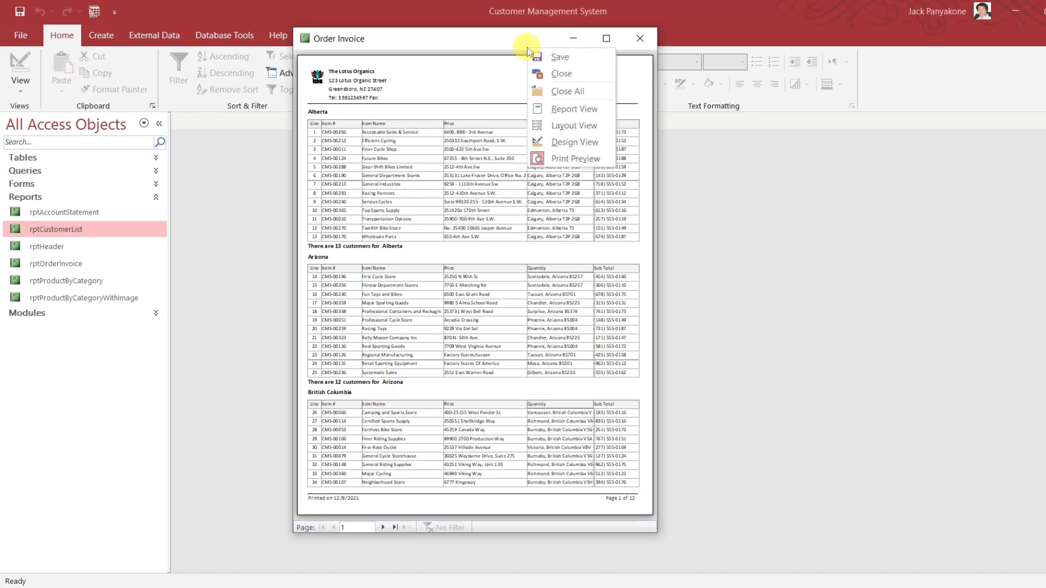
pyautogui.click(479, 46)
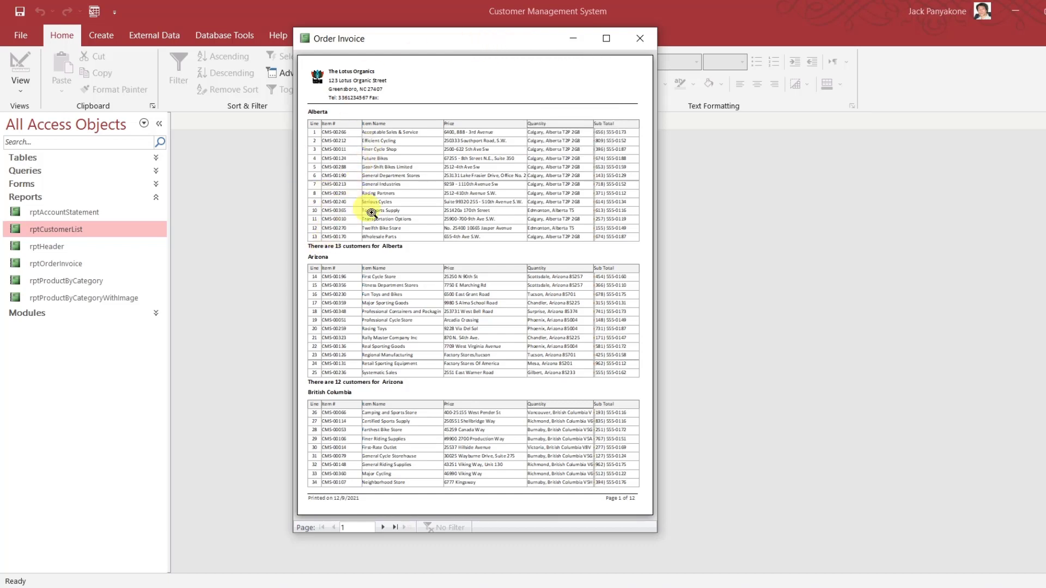
pyautogui.rightClick(486, 44)
pyautogui.click(521, 140)
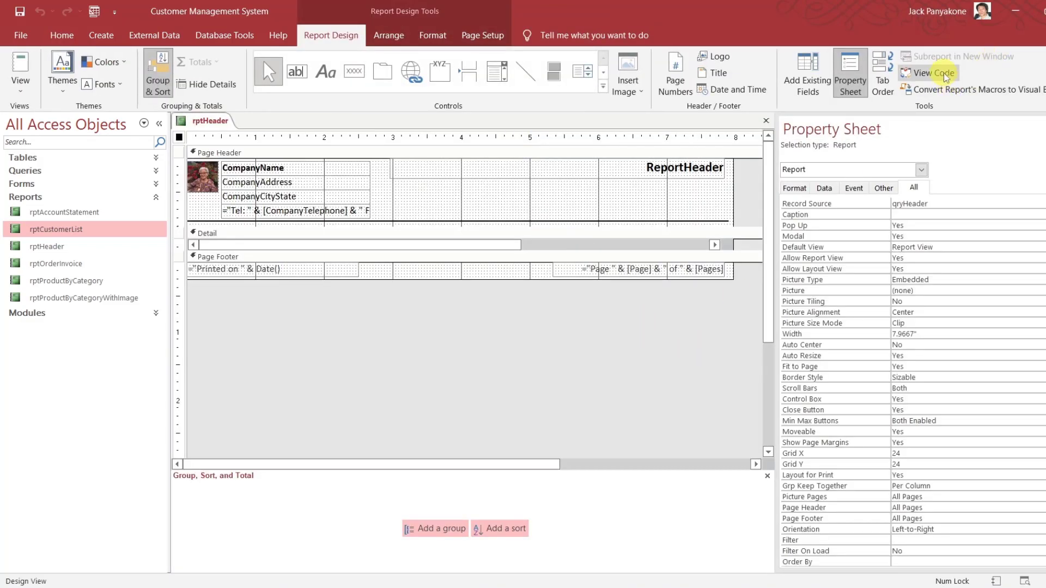
# Set the caption in rptHeader's Report_Load code to "Customer List" and switch back to the Access report design.
pyautogui.click(943, 72)
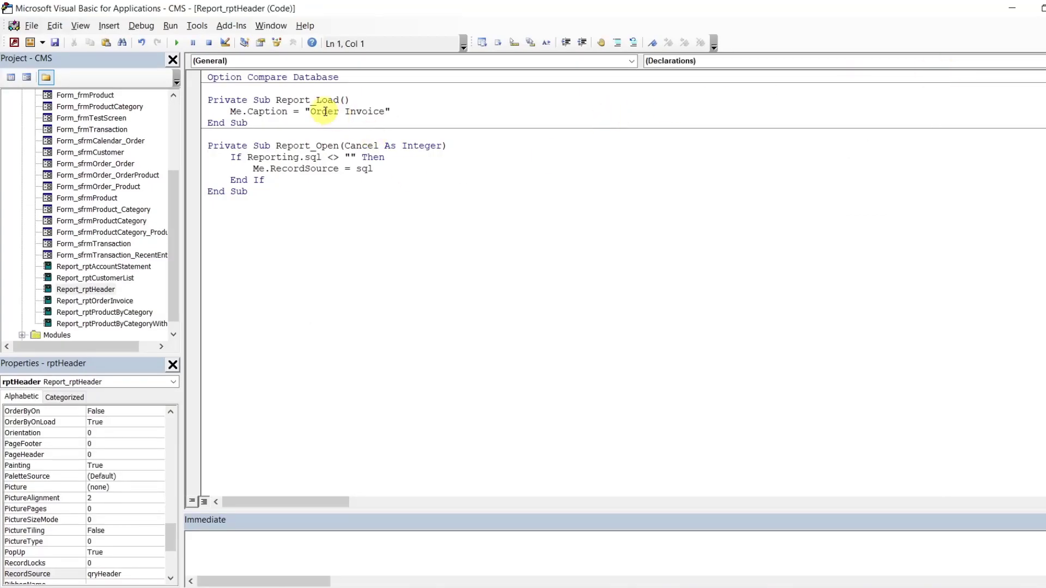
pyautogui.moveTo(311, 111); pyautogui.dragTo(352, 108)
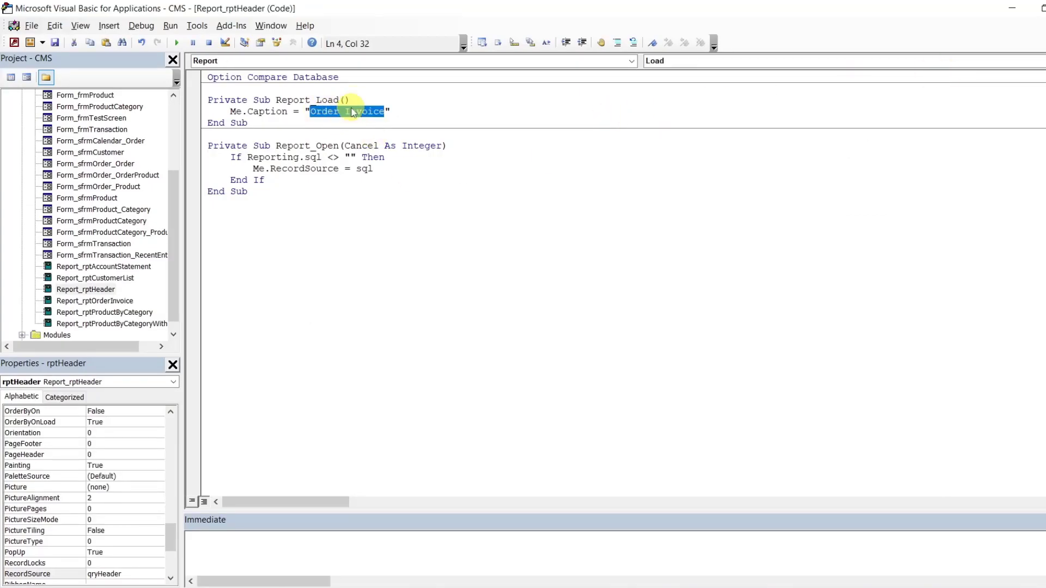
pyautogui.write('Print')
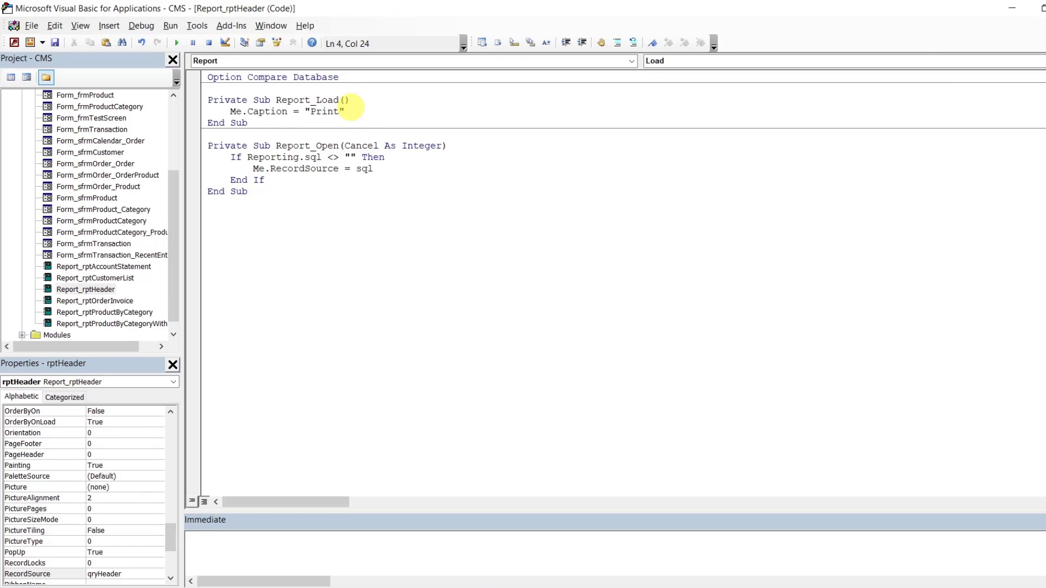
pyautogui.press('BackSpace')
pyautogui.press('BackSpace')
pyautogui.press('BackSpace')
pyautogui.press('BackSpace')
pyautogui.press('BackSpace')
pyautogui.press('BackSpace')
pyautogui.write('Customer List"')
pyautogui.press('Return')
pyautogui.press('BackSpace')
pyautogui.press('BackSpace')
pyautogui.click(652, 587)
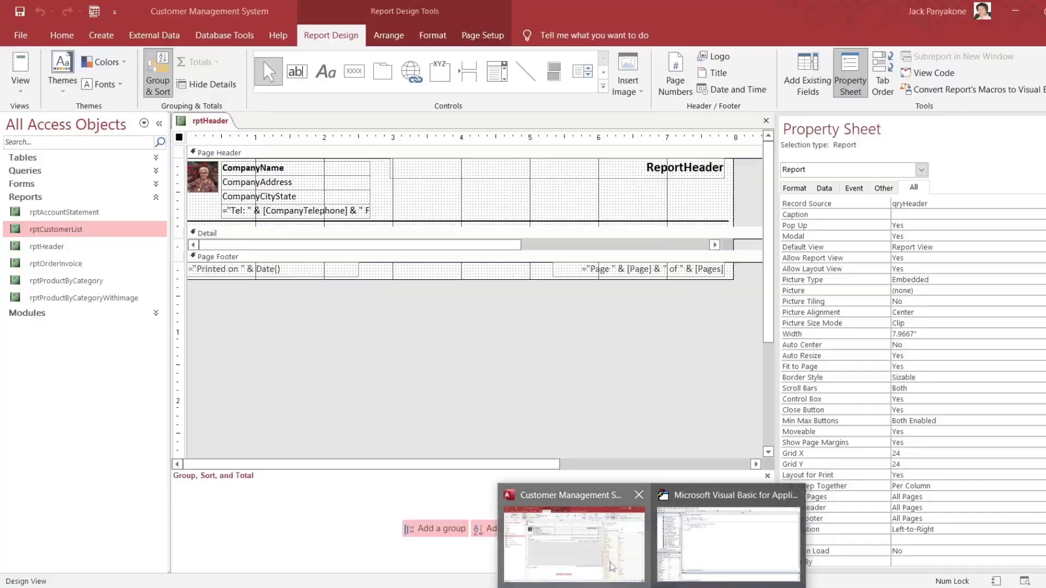
pyautogui.click(574, 545)
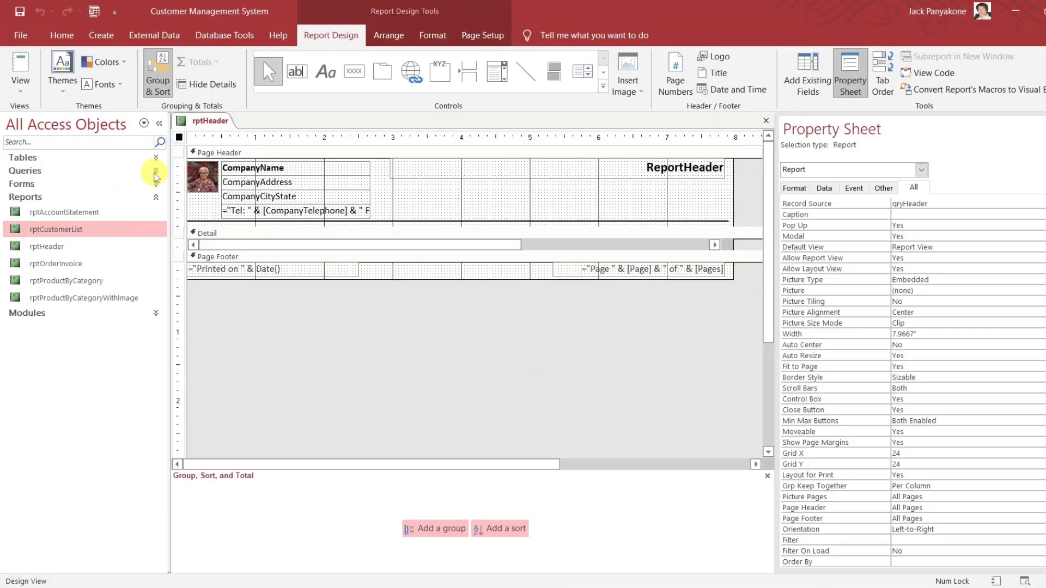
# Find qryCustomerList among the database queries and close the rptHeader report.
pyautogui.click(153, 171)
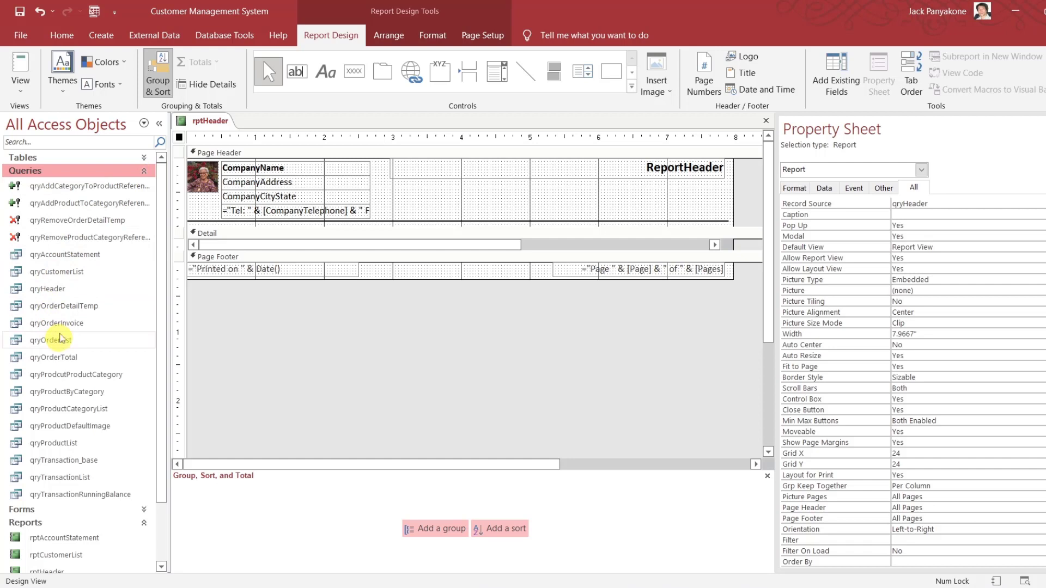
pyautogui.click(68, 274)
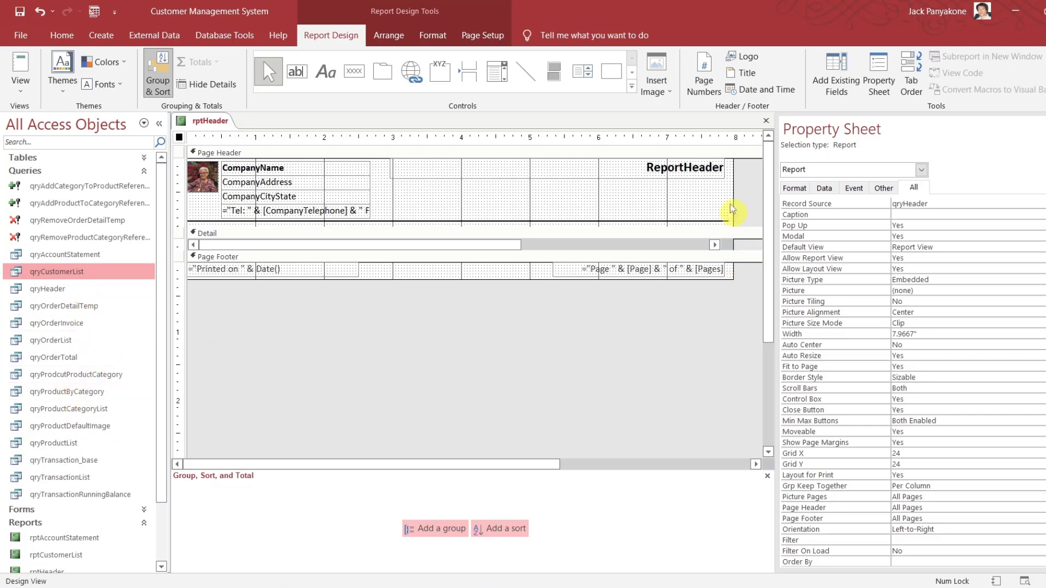
pyautogui.click(748, 189)
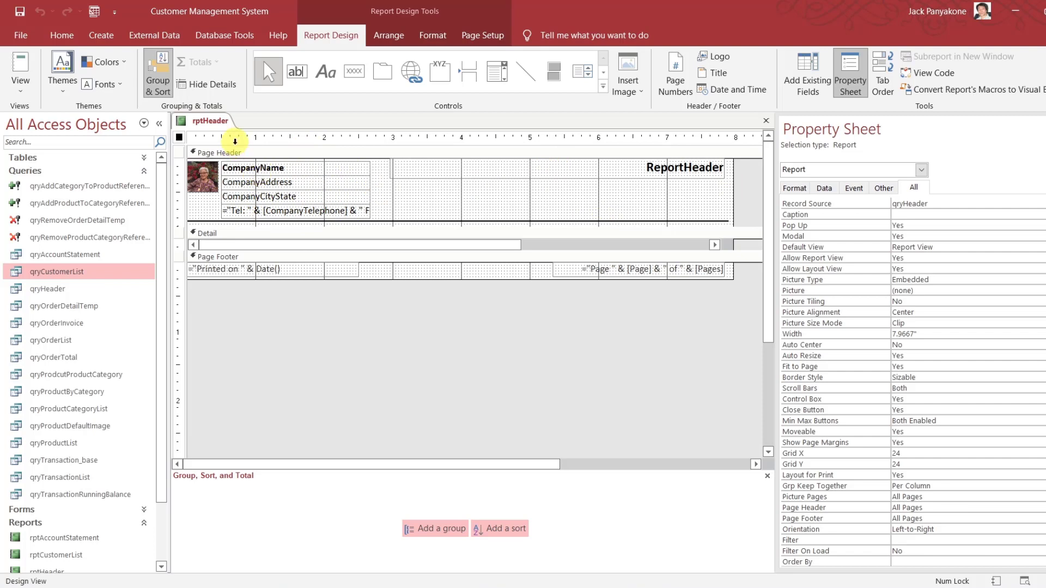
pyautogui.click(767, 122)
pyautogui.click(148, 171)
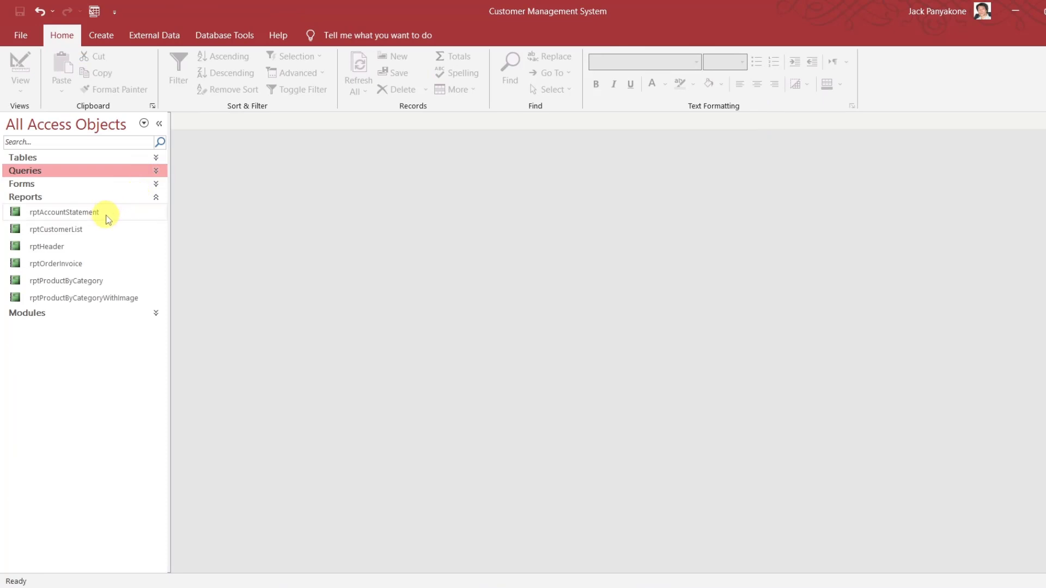
# Examine the rptAccountStatement report's layout in Design View and close it.
pyautogui.click(107, 214)
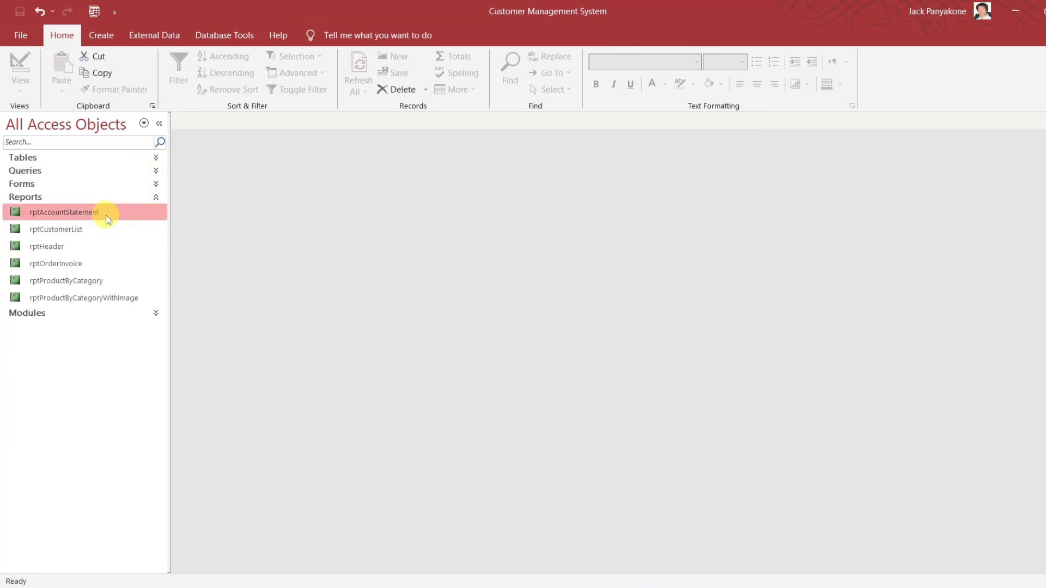
pyautogui.rightClick(106, 215)
pyautogui.click(147, 257)
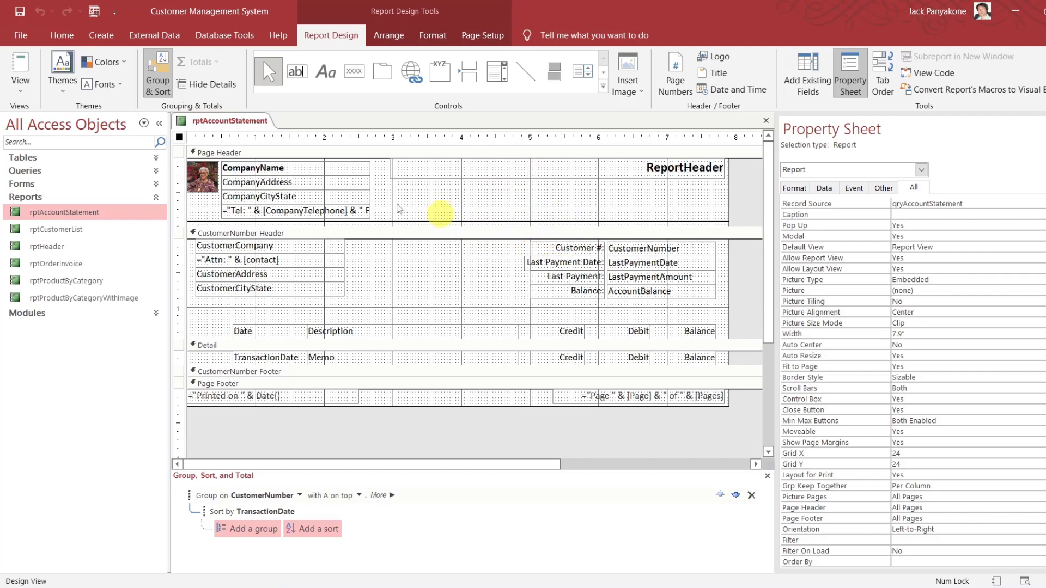
pyautogui.click(768, 121)
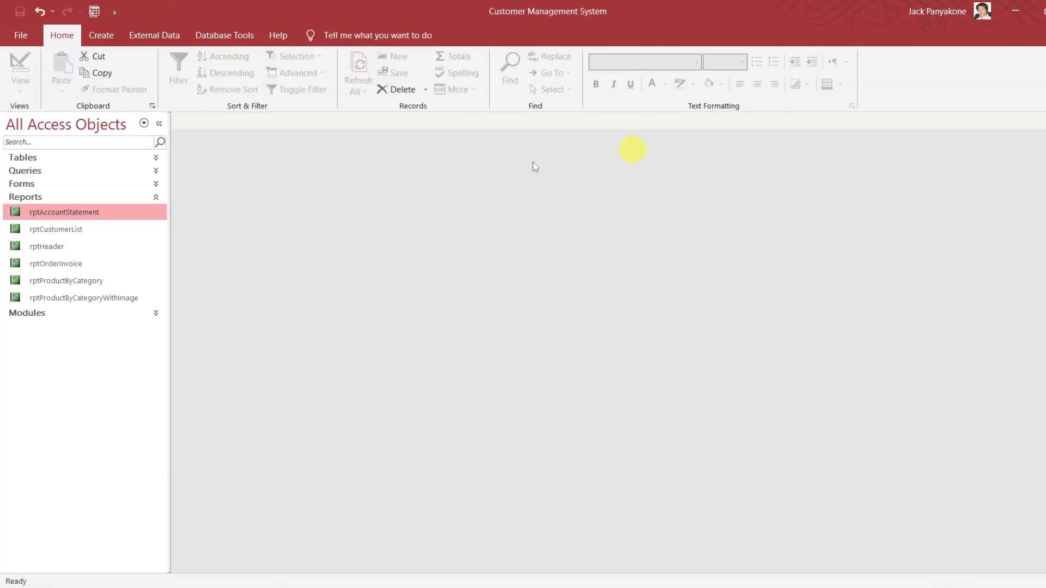
# Open rptCustomerList in Design View and delete the horizontal line in its Page Header.
pyautogui.rightClick(64, 227)
pyautogui.click(125, 277)
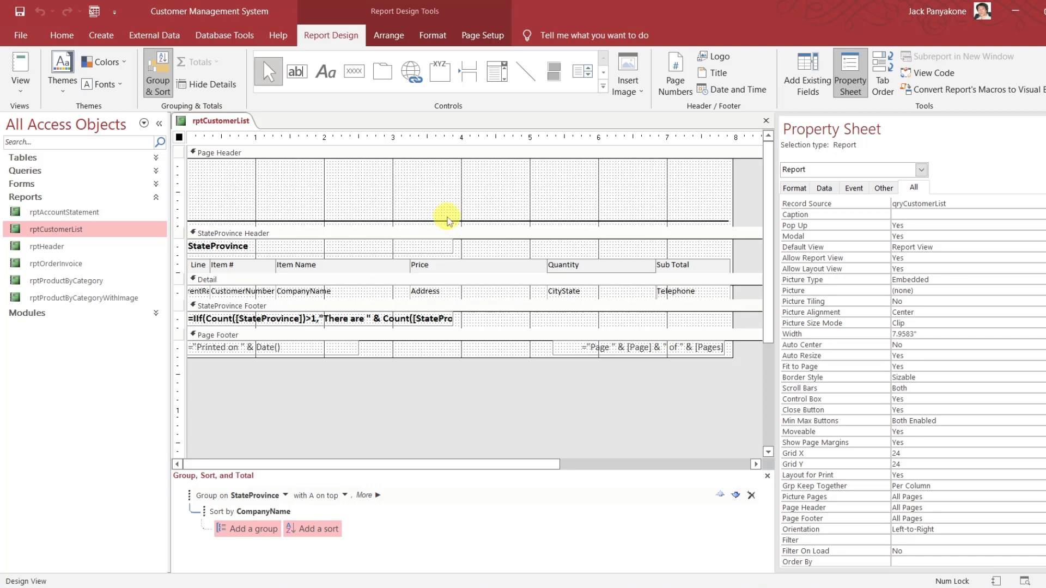
pyautogui.click(466, 220)
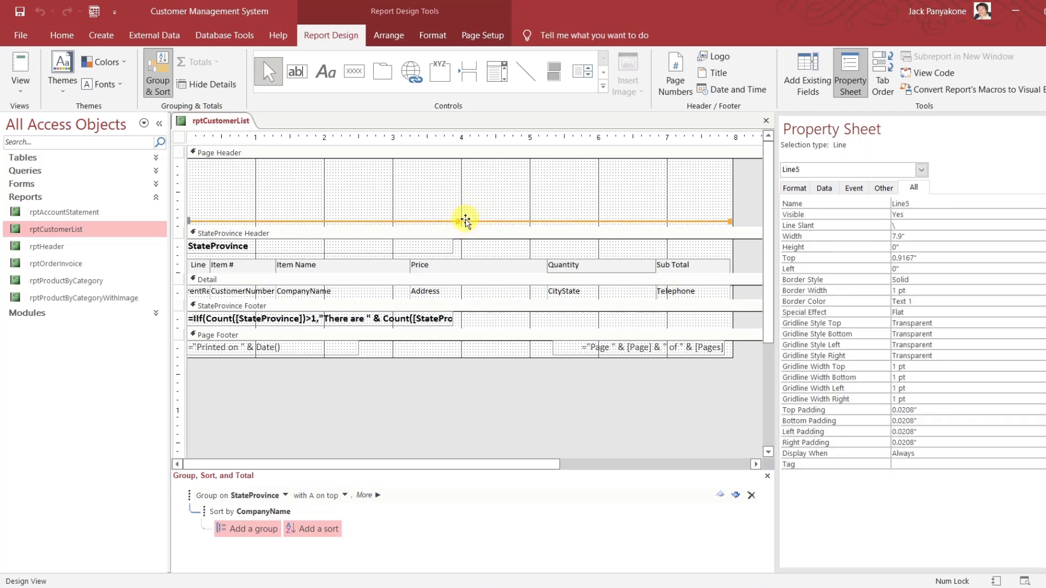
pyautogui.press('Delete')
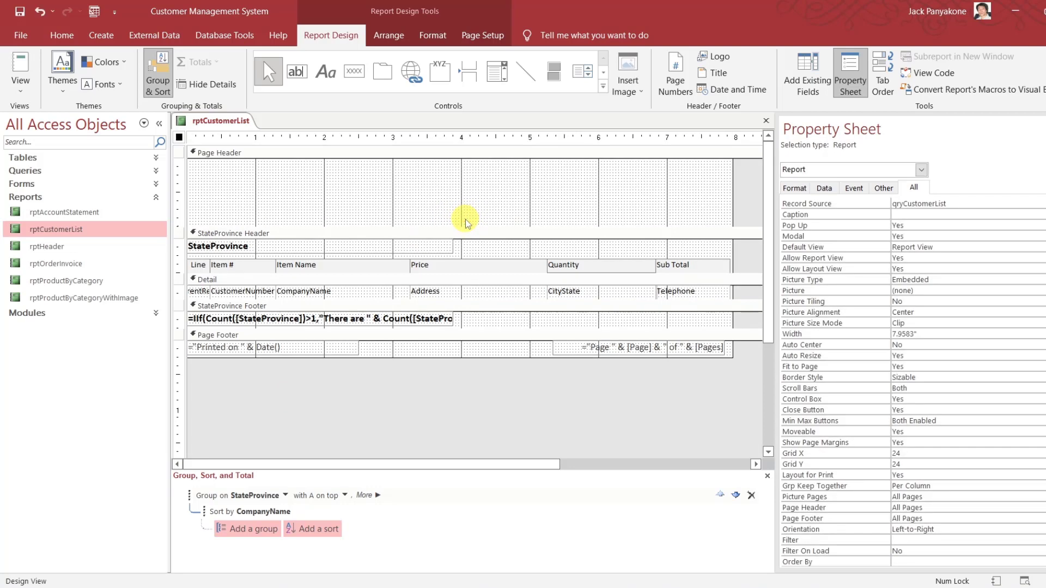
# Open rptHeader in Design View, delete the print-date and page-number text boxes from its Page Footer, and collapse that section.
pyautogui.rightClick(69, 250)
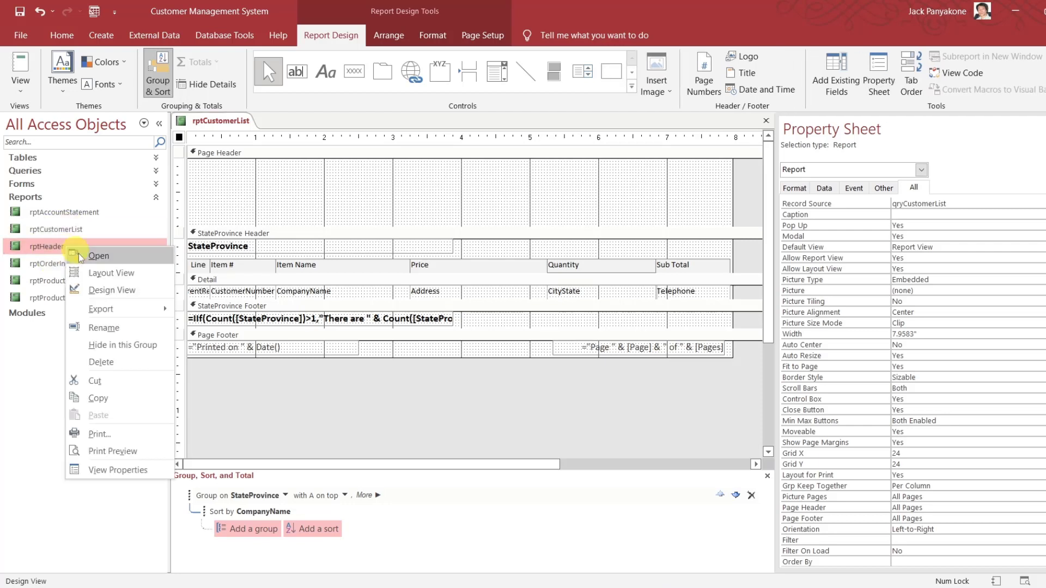
pyautogui.moveTo(108, 310)
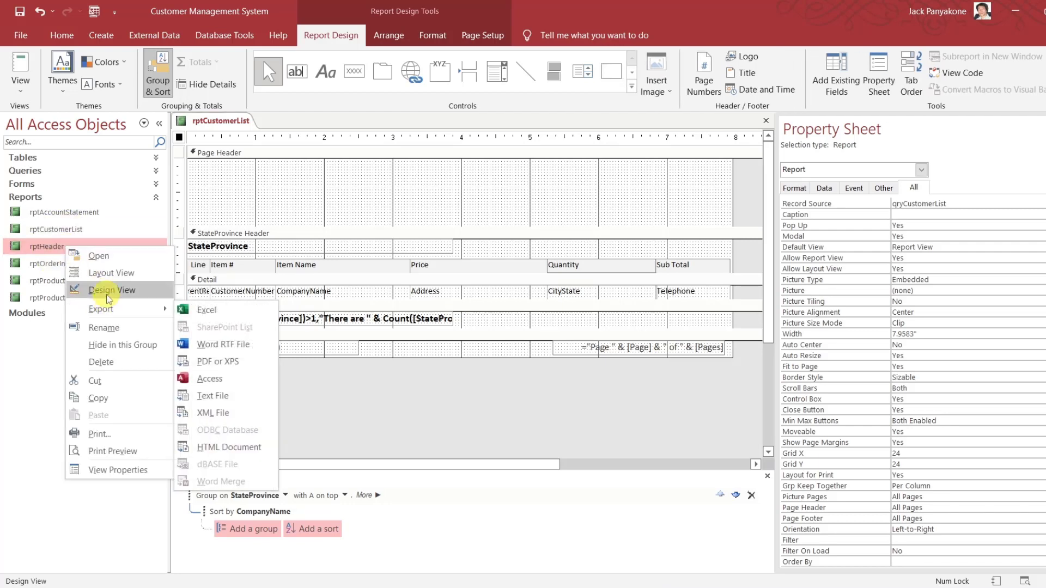
pyautogui.click(109, 290)
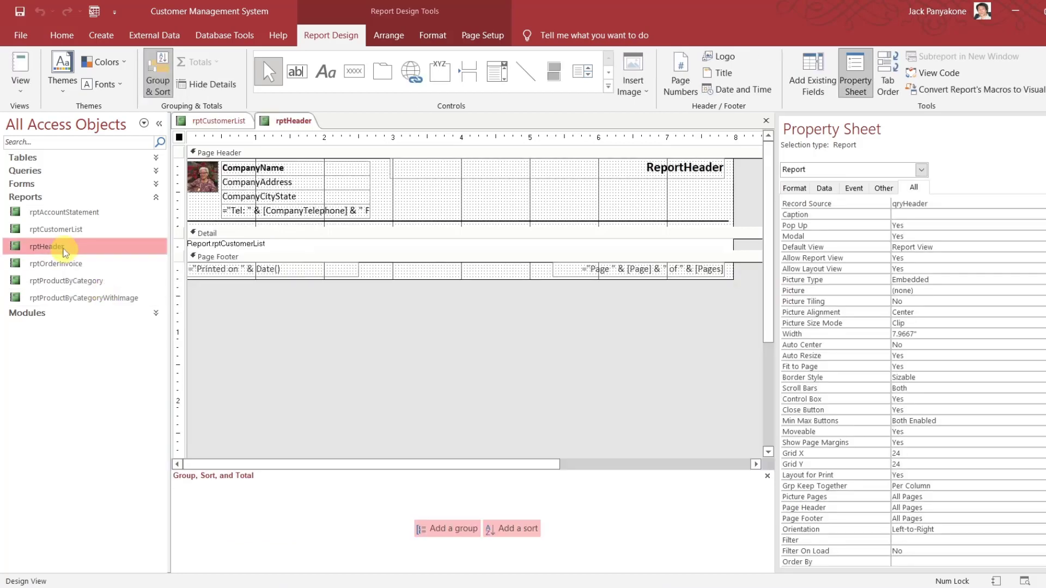
pyautogui.click(270, 303)
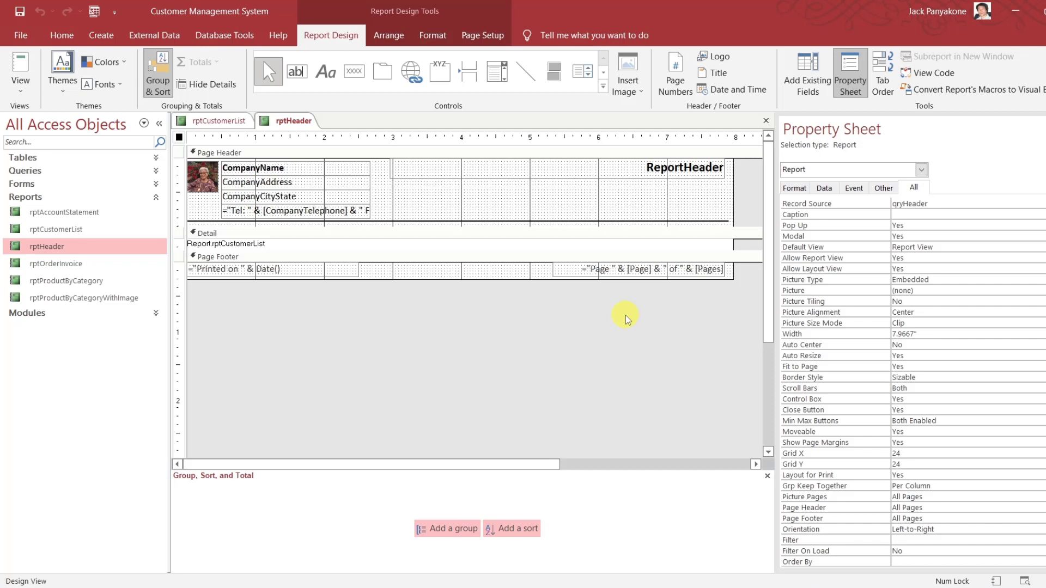
pyautogui.moveTo(626, 317); pyautogui.dragTo(199, 266)
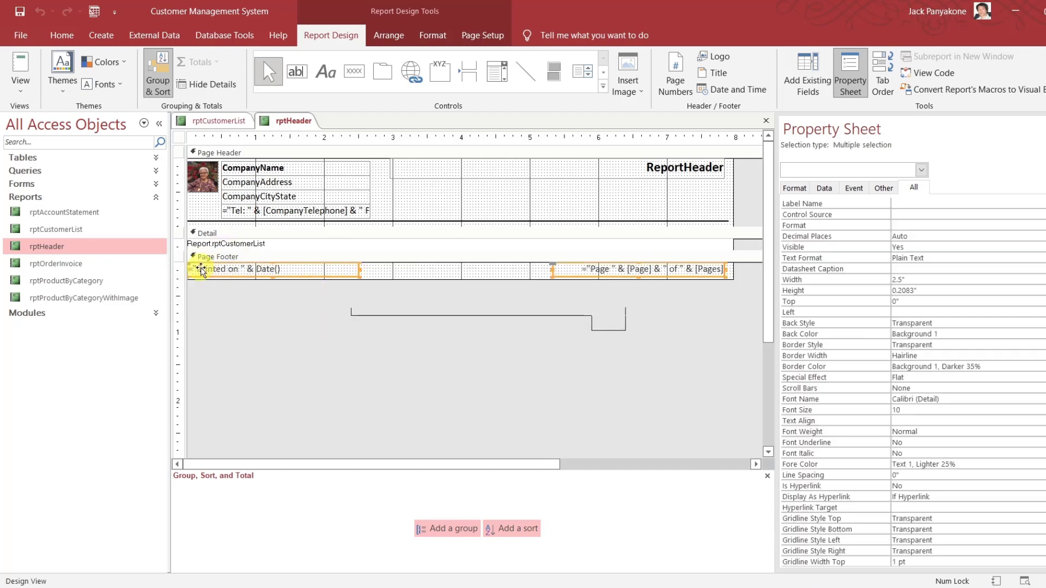
pyautogui.click(209, 124)
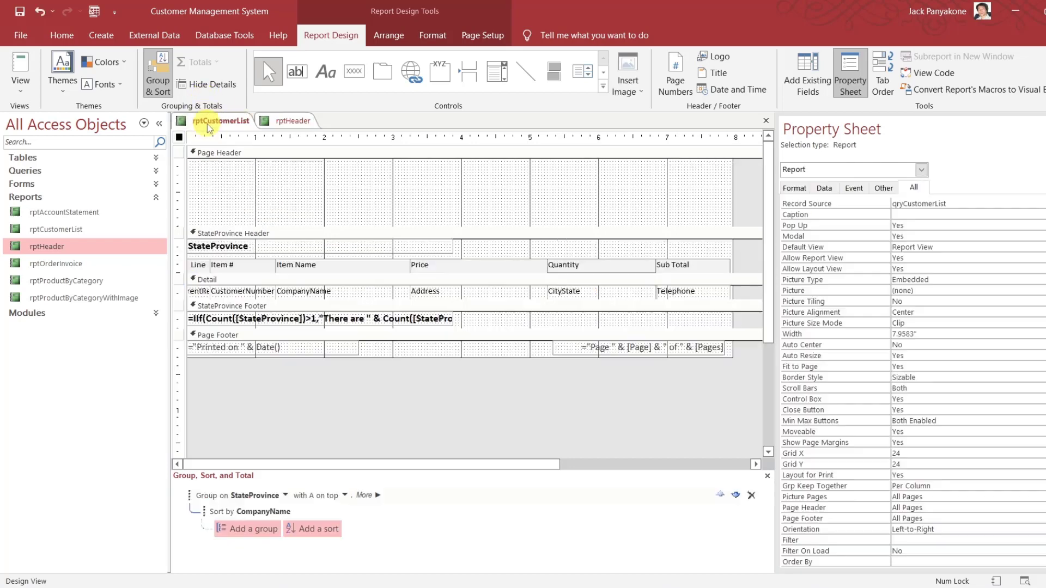
pyautogui.click(285, 121)
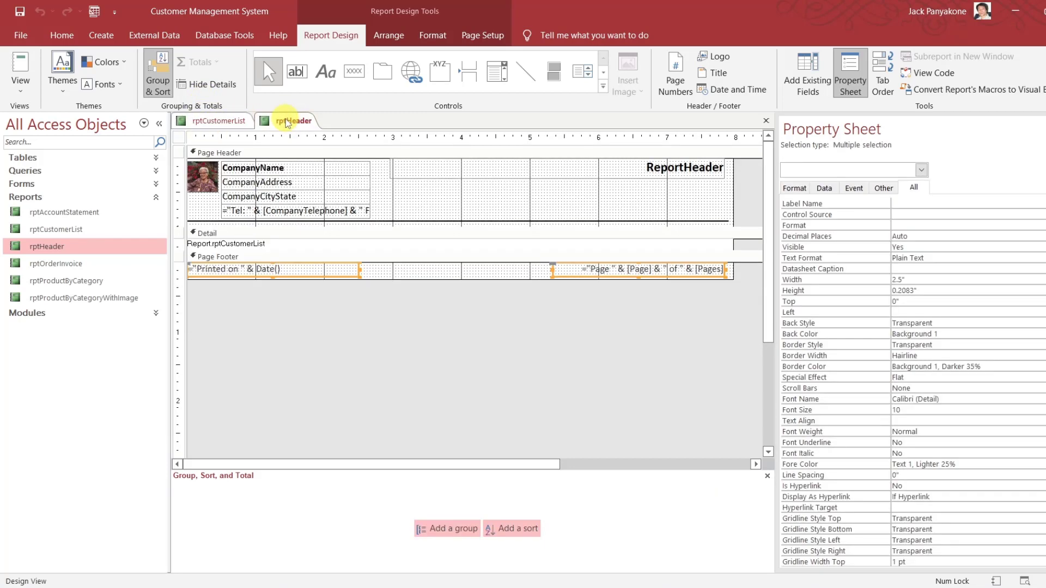
pyautogui.press('Delete')
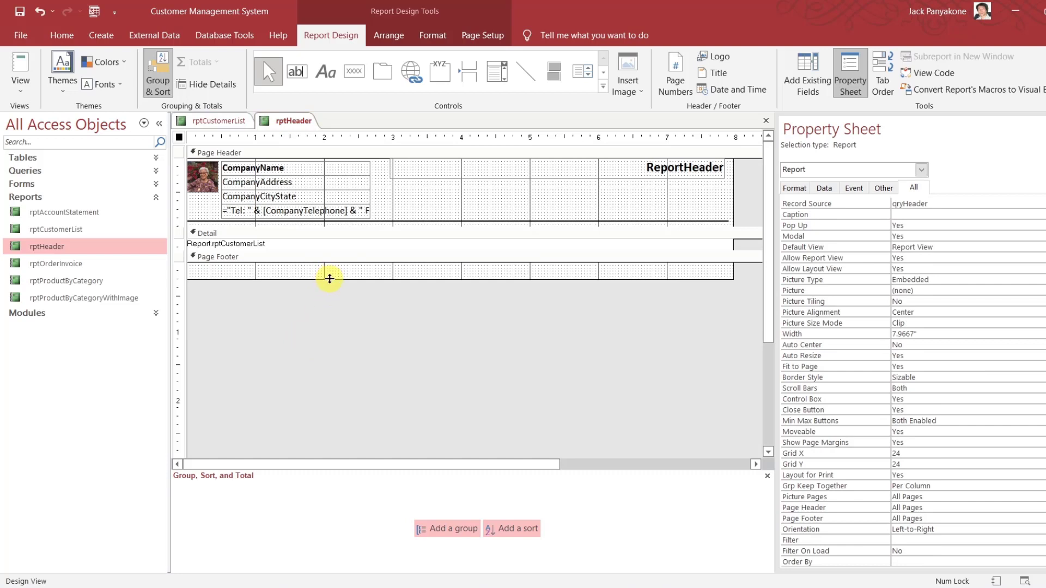
pyautogui.moveTo(330, 279); pyautogui.dragTo(320, 251)
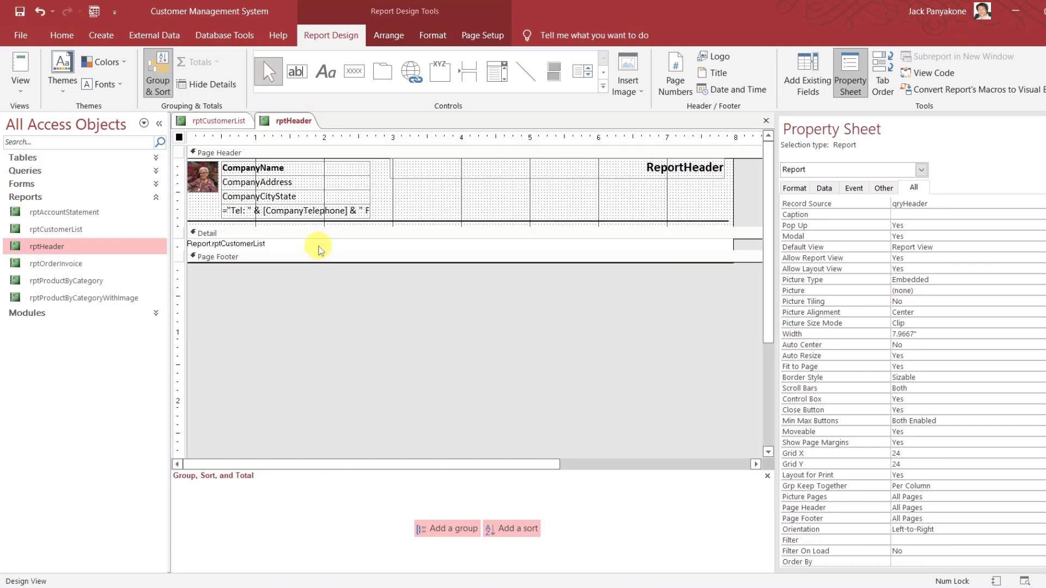
# Replace the rptCustomerList subreport in rptHeader's Detail section with the logo, company details, title and line from the Page Header.
pyautogui.click(316, 249)
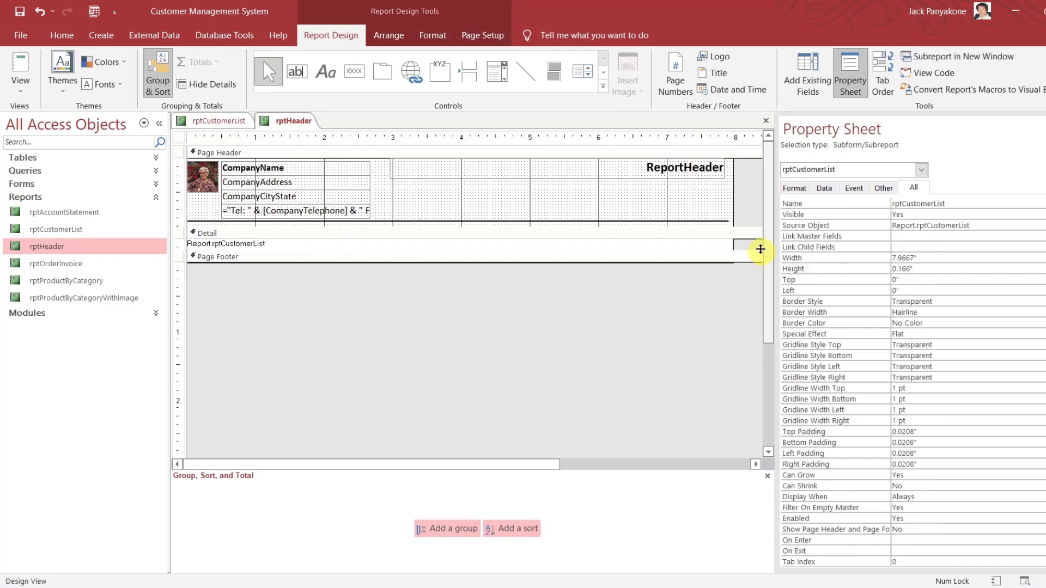
pyautogui.moveTo(750, 250); pyautogui.dragTo(753, 338)
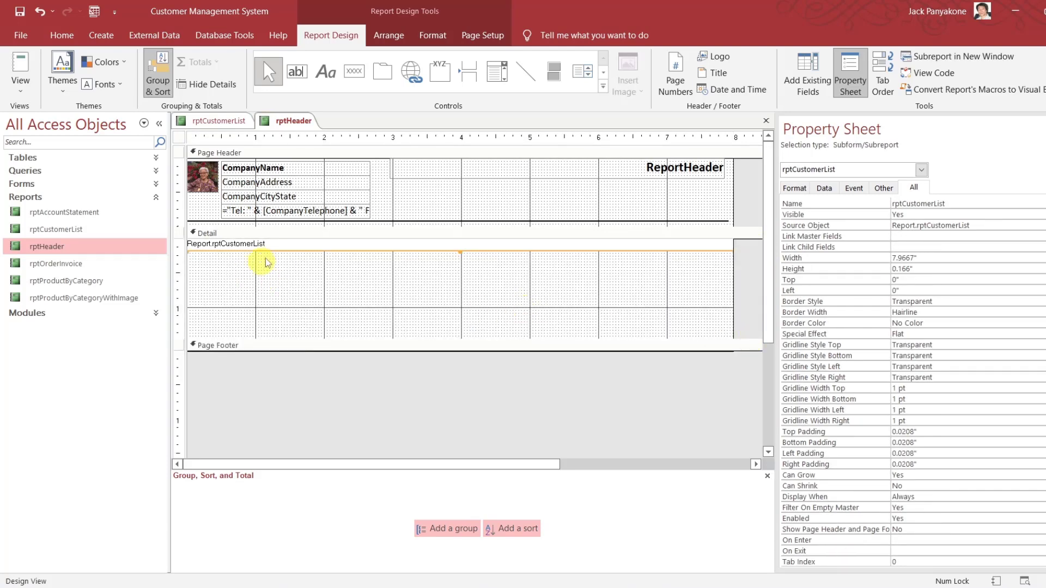
pyautogui.press('Delete')
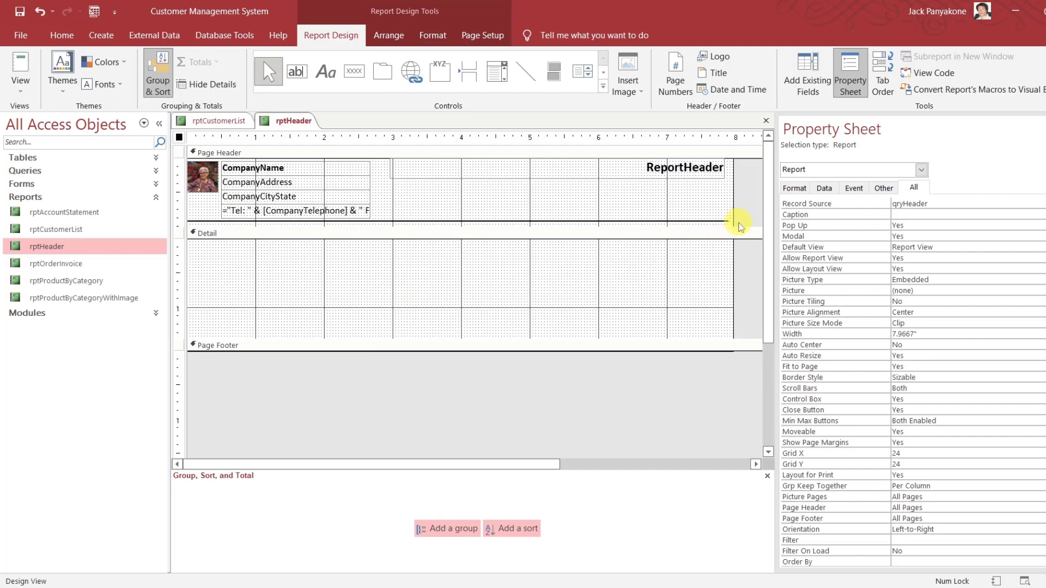
pyautogui.moveTo(741, 227); pyautogui.dragTo(205, 245)
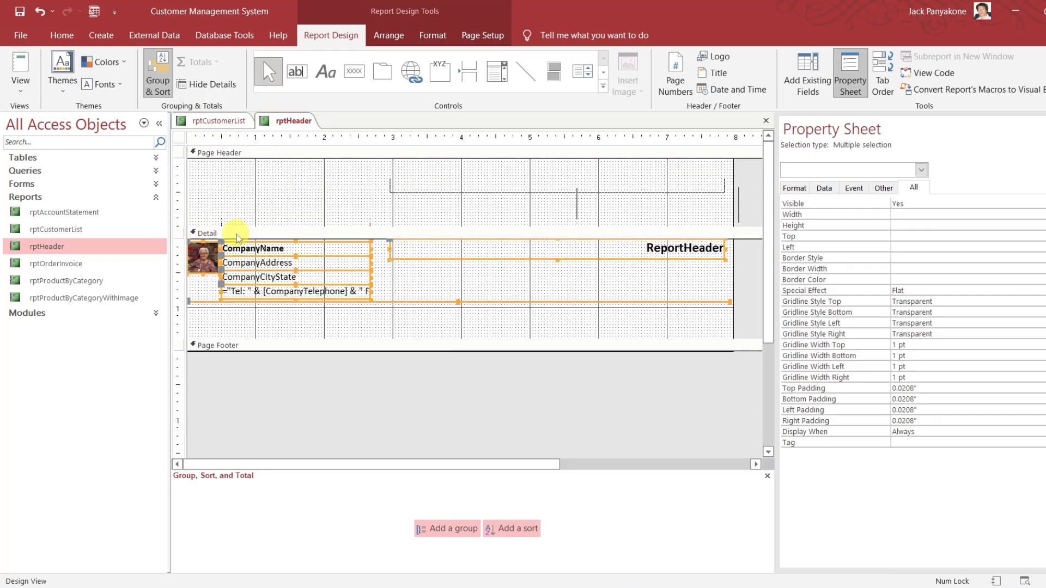
# Remove the Page Header and Page Footer sections from rptHeader, then shrink Detail to fit its controls and close the report.
pyautogui.click(237, 235)
pyautogui.rightClick(237, 235)
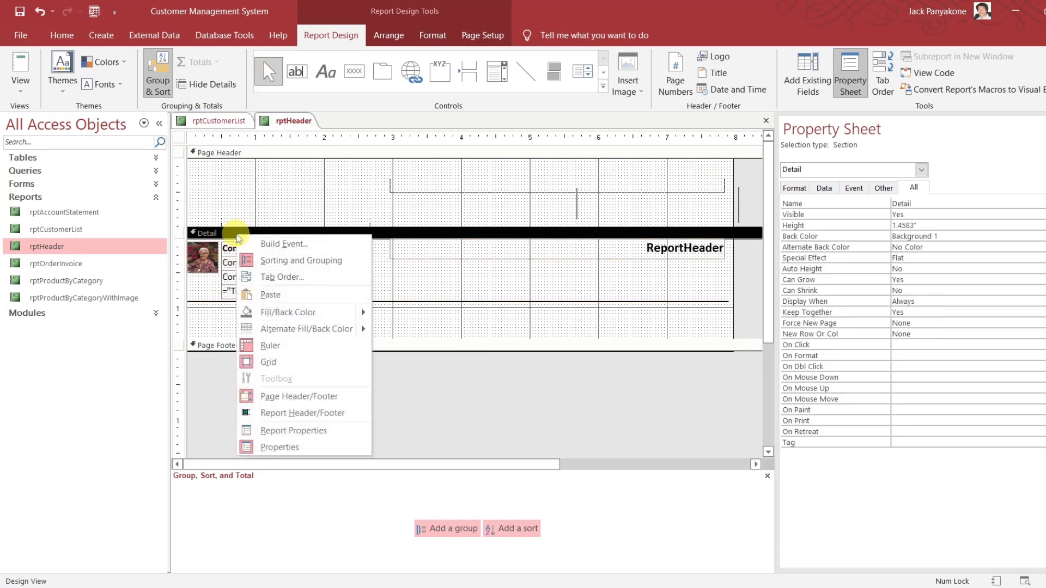
pyautogui.click(305, 415)
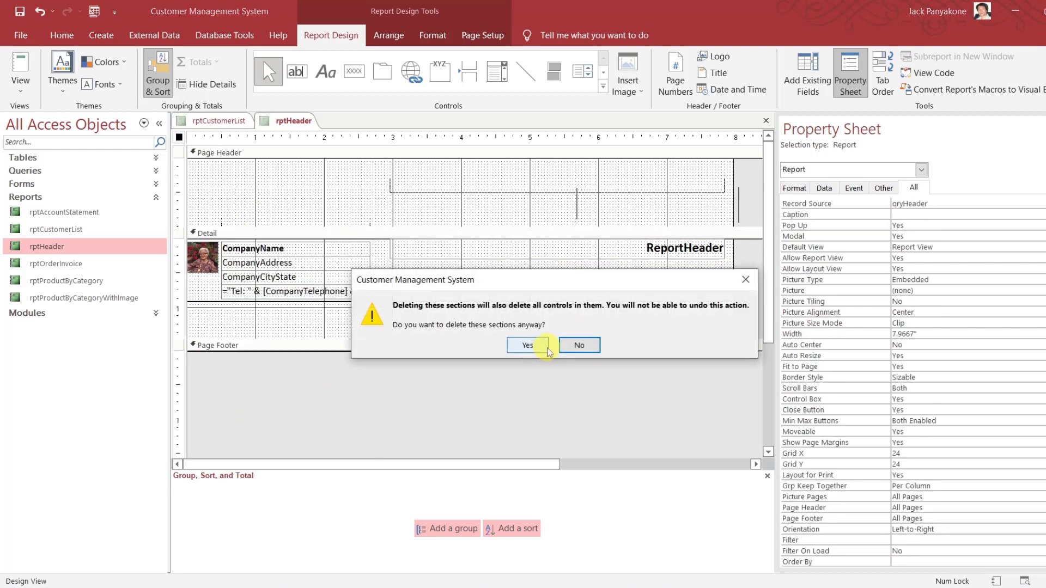
pyautogui.click(527, 345)
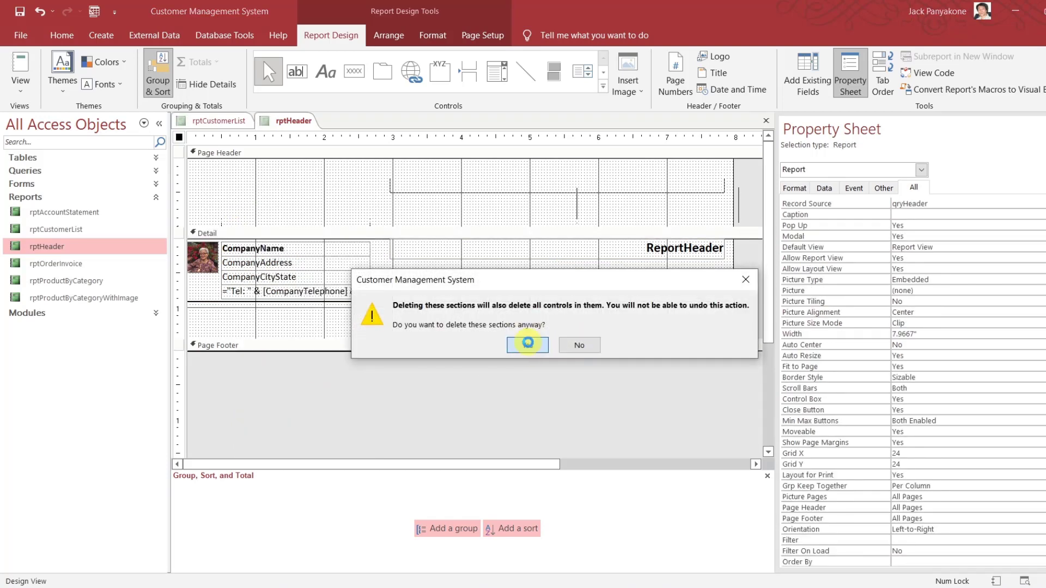
pyautogui.moveTo(468, 256); pyautogui.dragTo(457, 203)
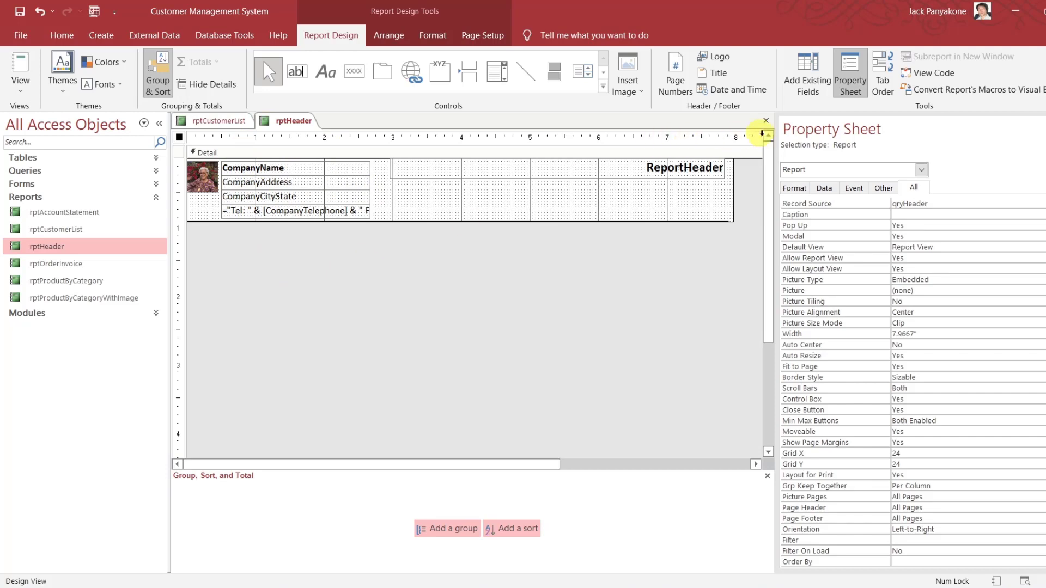
pyautogui.click(766, 121)
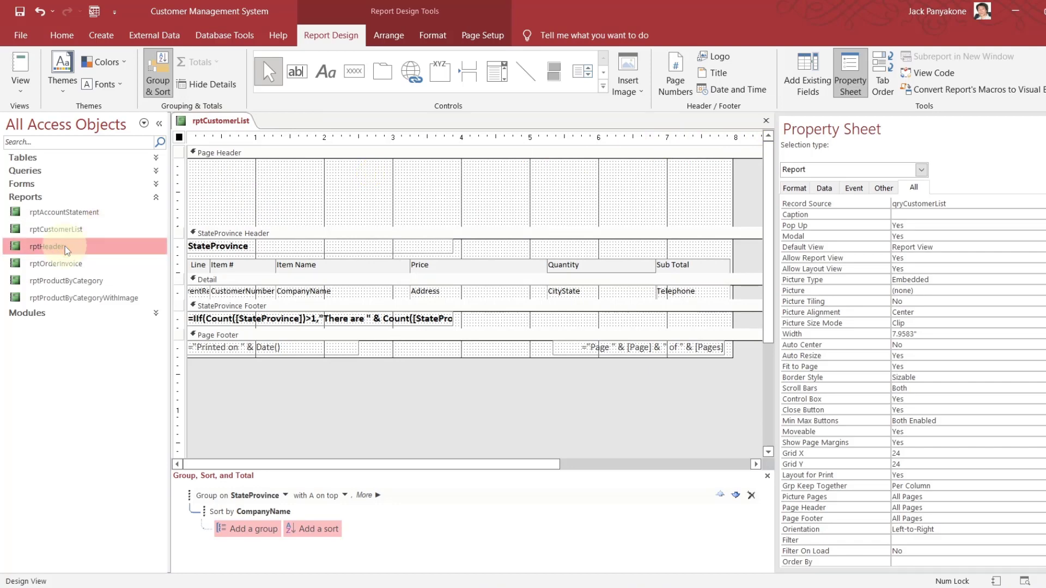
# Insert rptHeader as a subreport in rptCustomerList's Page Header and set its Border Style to Transparent.
pyautogui.moveTo(65, 246); pyautogui.dragTo(189, 163)
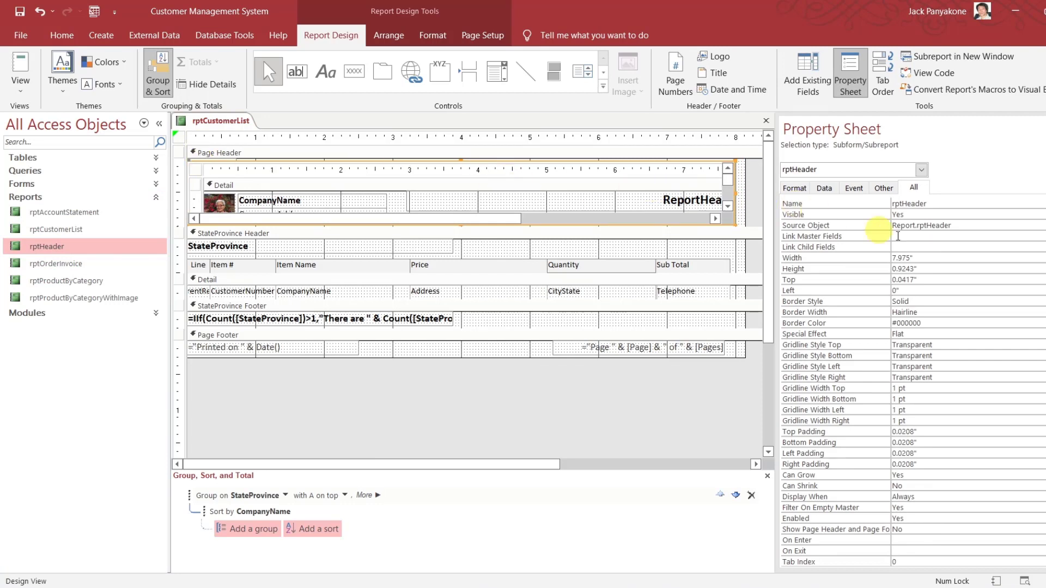
pyautogui.click(933, 300)
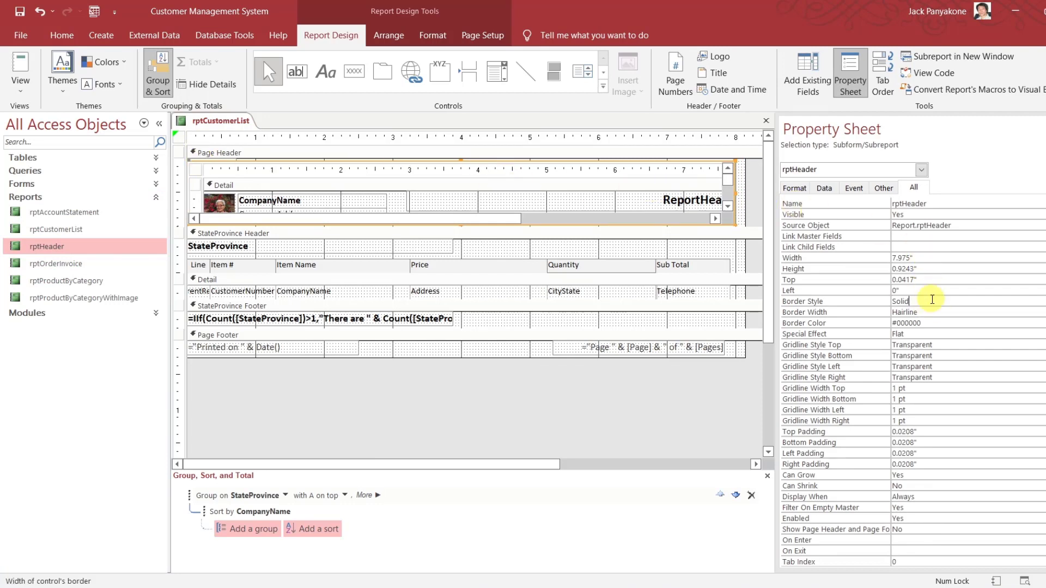
pyautogui.click(1045, 301)
pyautogui.click(914, 312)
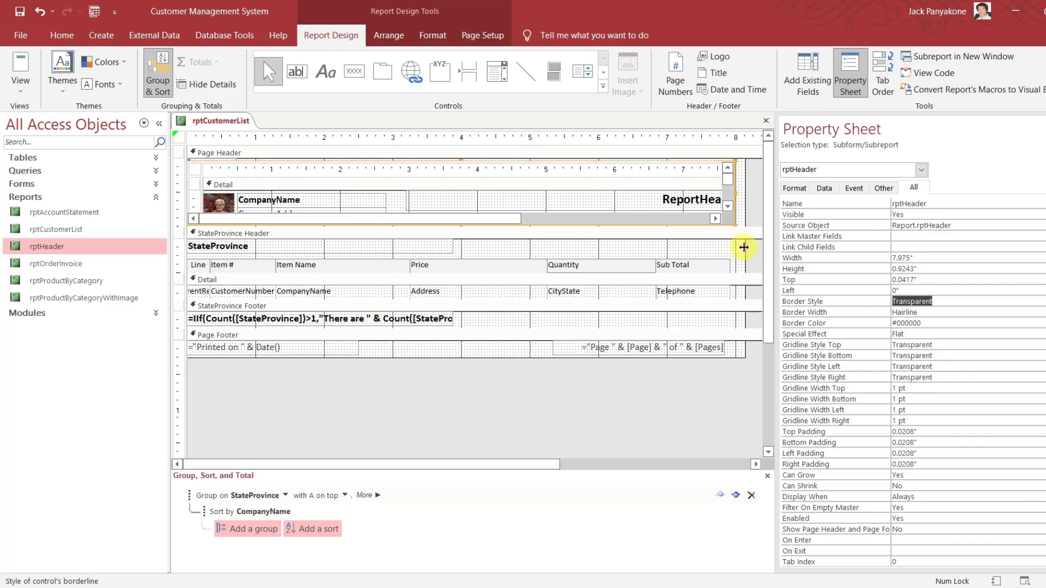
# Check the header of rptCustomerList in Print Preview and return to Design View.
pyautogui.click(533, 413)
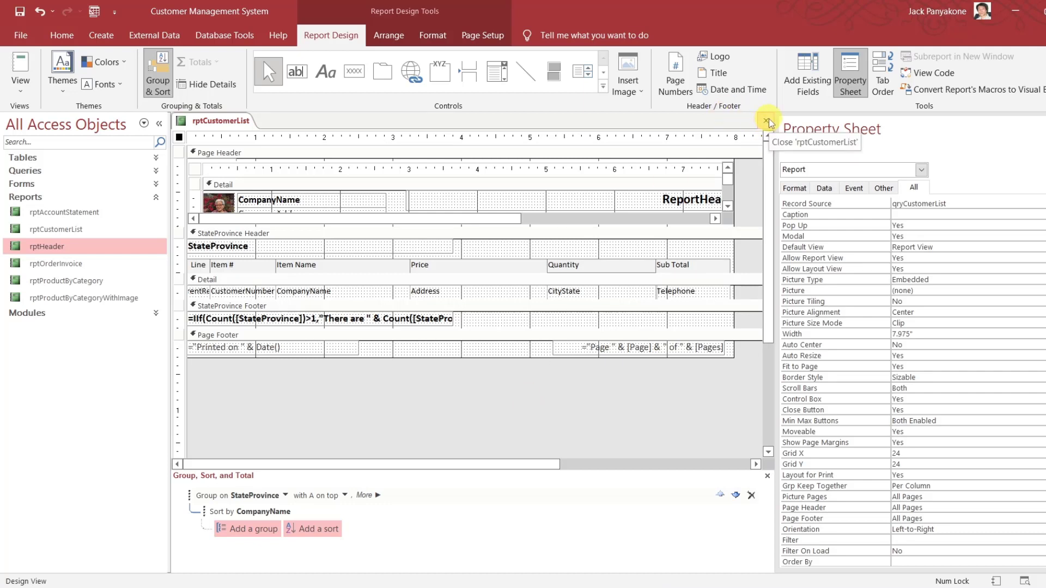
pyautogui.rightClick(241, 122)
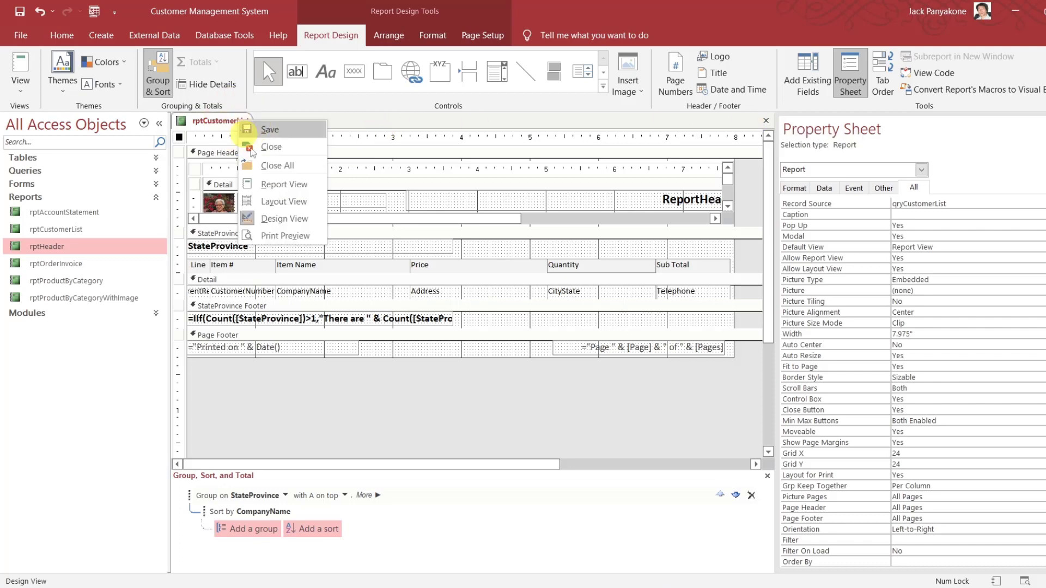
pyautogui.click(280, 236)
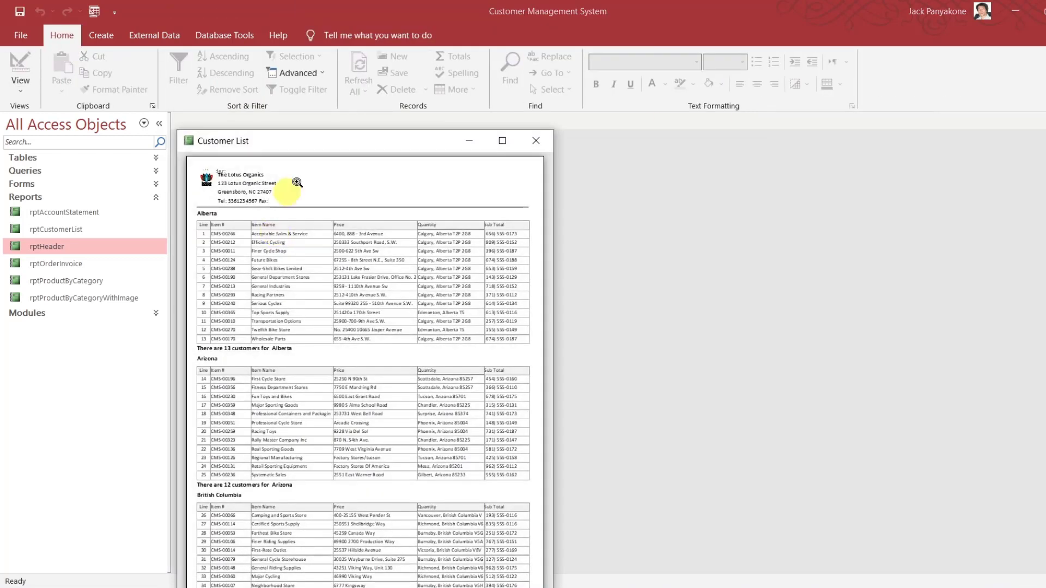
pyautogui.moveTo(311, 143); pyautogui.dragTo(391, 47)
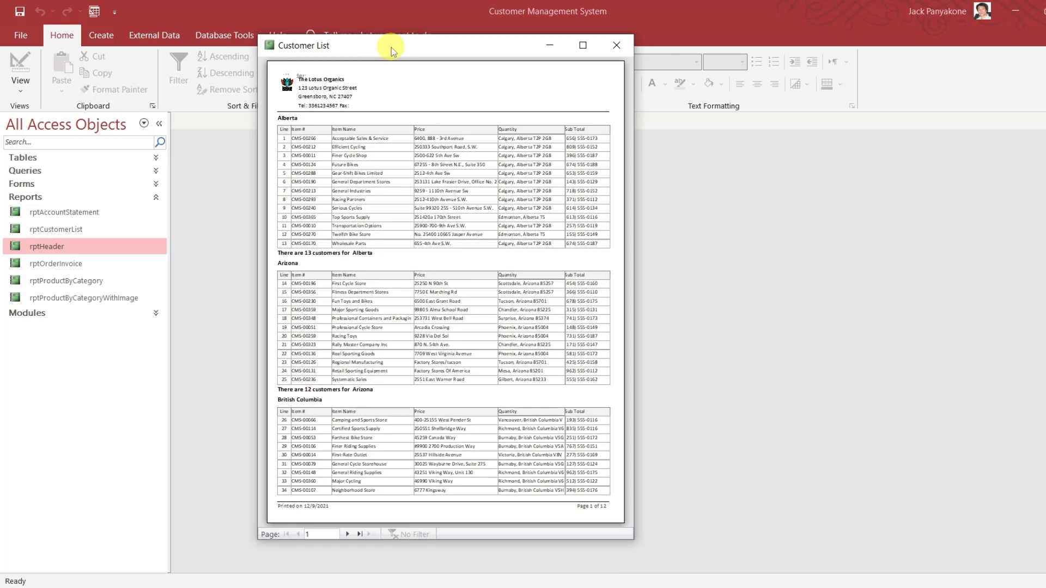
pyautogui.rightClick(392, 47)
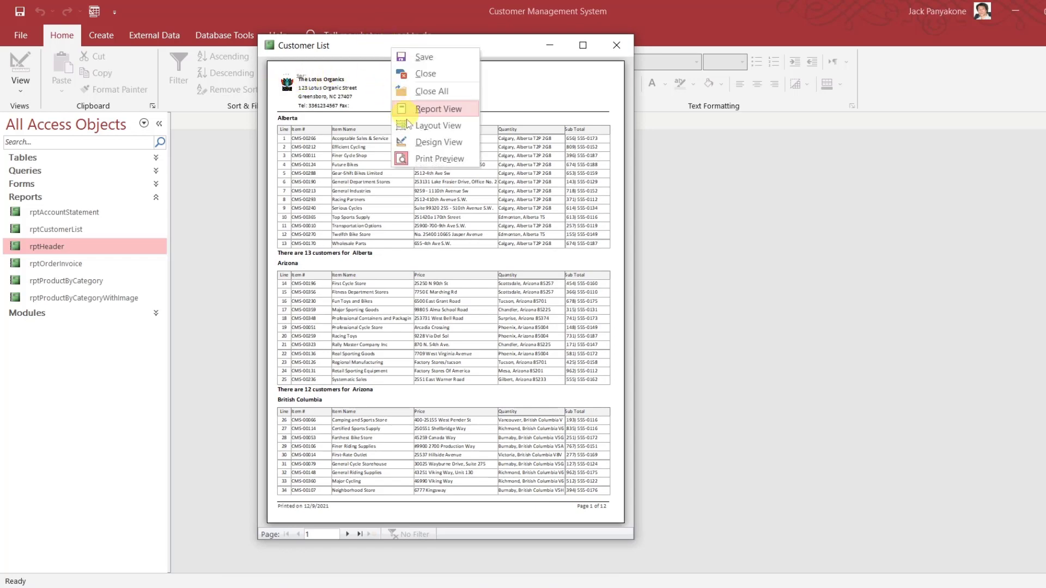
pyautogui.click(414, 142)
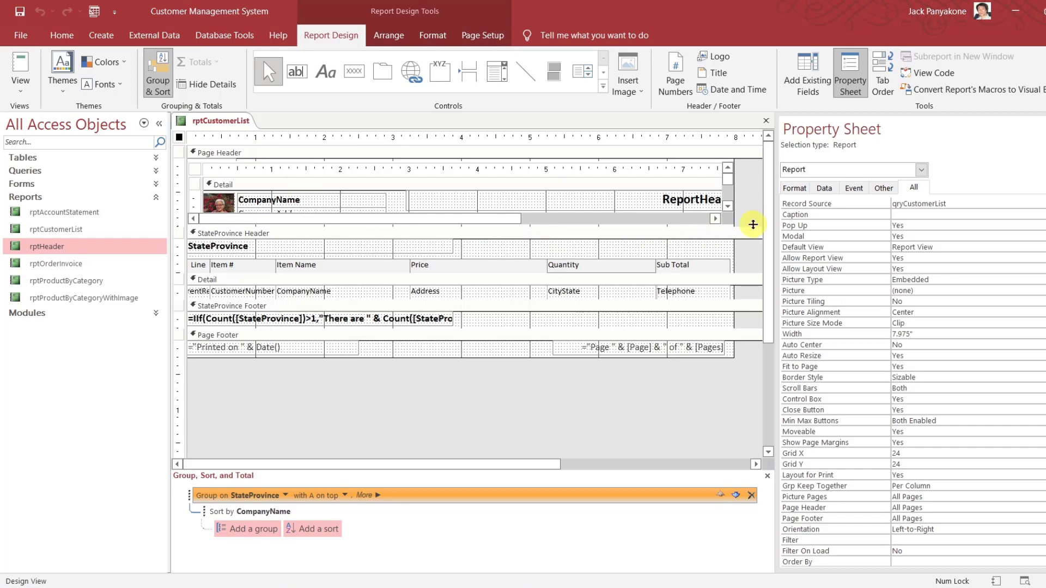
# Enlarge rptCustomerList's Page Header, shift the rptHeader subreport down, and delete its attached "rptHeader:" label.
pyautogui.moveTo(753, 224); pyautogui.dragTo(752, 260)
pyautogui.click(563, 216)
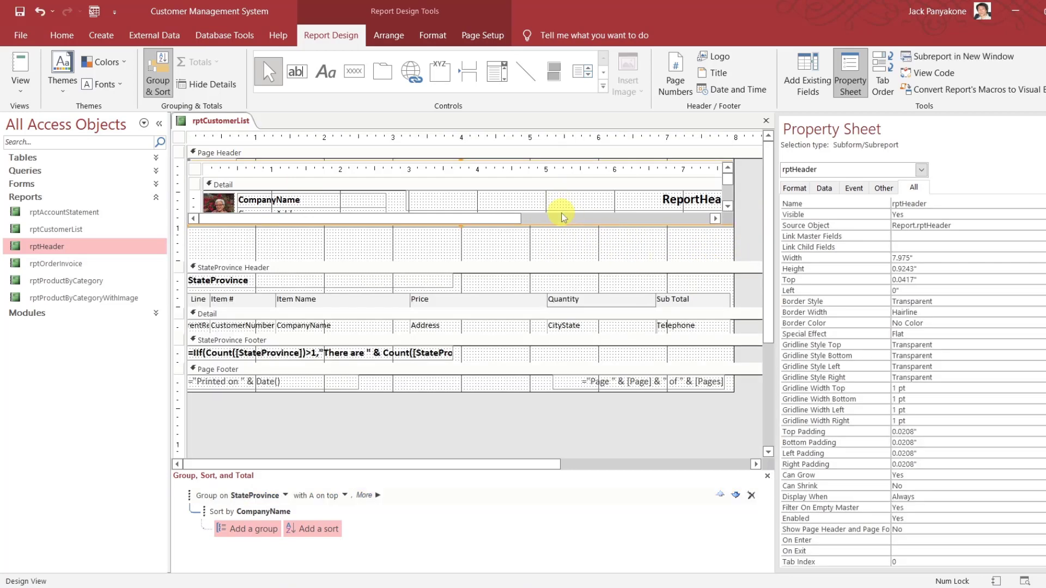
pyautogui.press('Down')
pyautogui.press('Down')
pyautogui.press('Down')
pyautogui.press('Down')
pyautogui.press('Down')
pyautogui.press('Down')
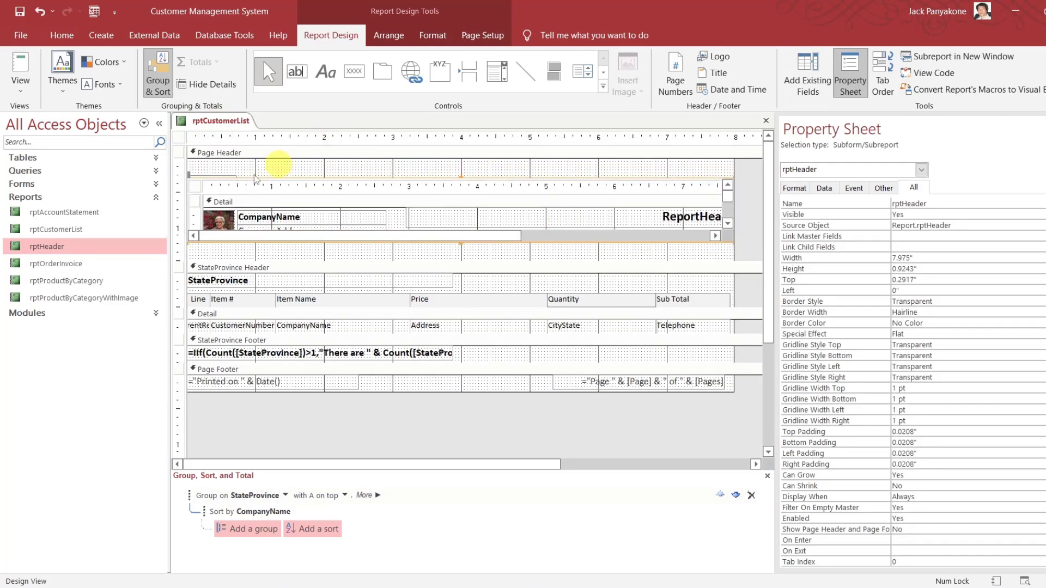
pyautogui.click(216, 175)
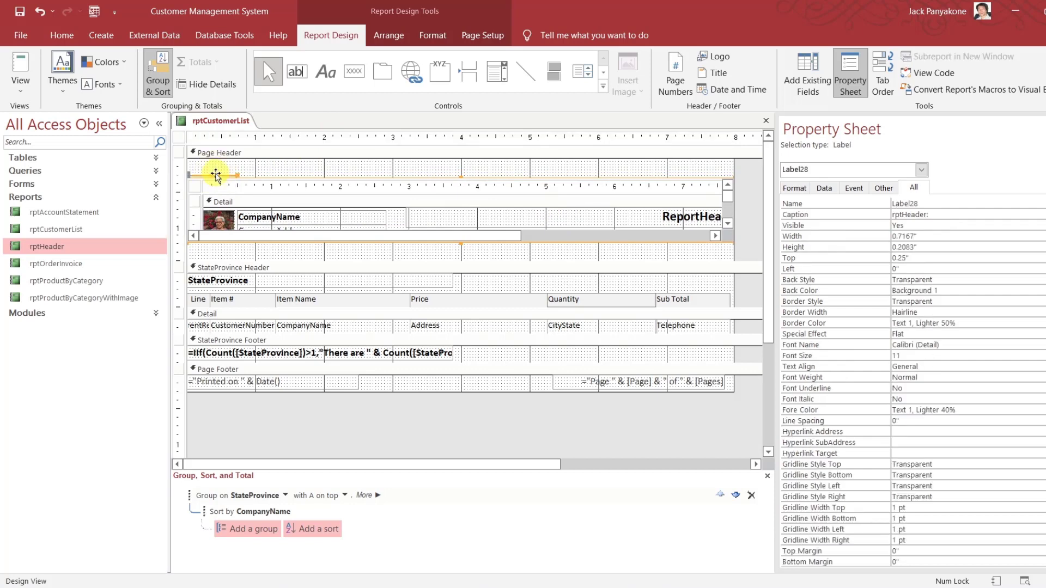
pyautogui.press('Delete')
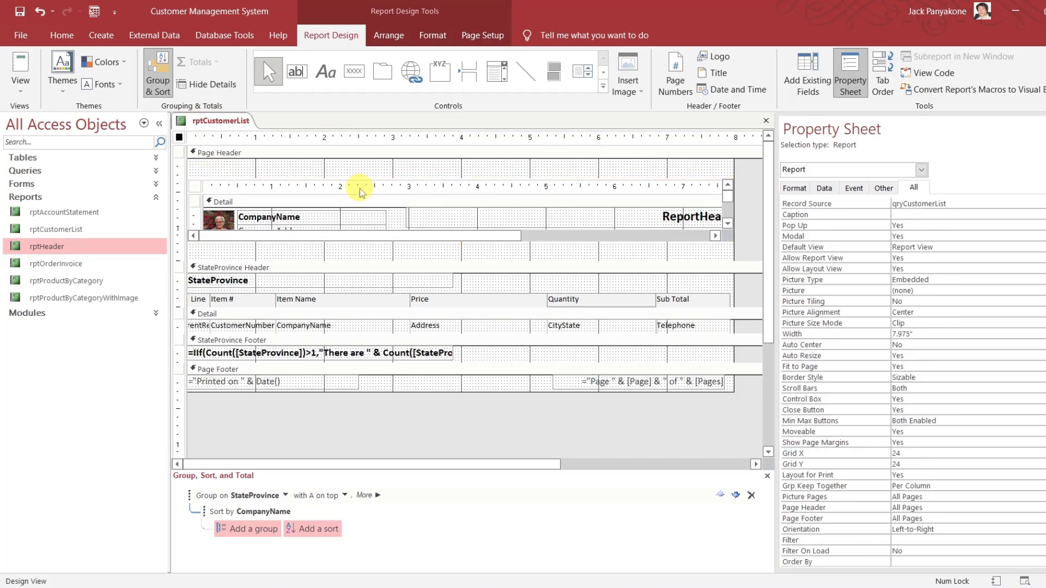
# Move the rptHeader subreport up to a Top position of 0" and shrink the Page Header section to fit it.
pyautogui.click(618, 206)
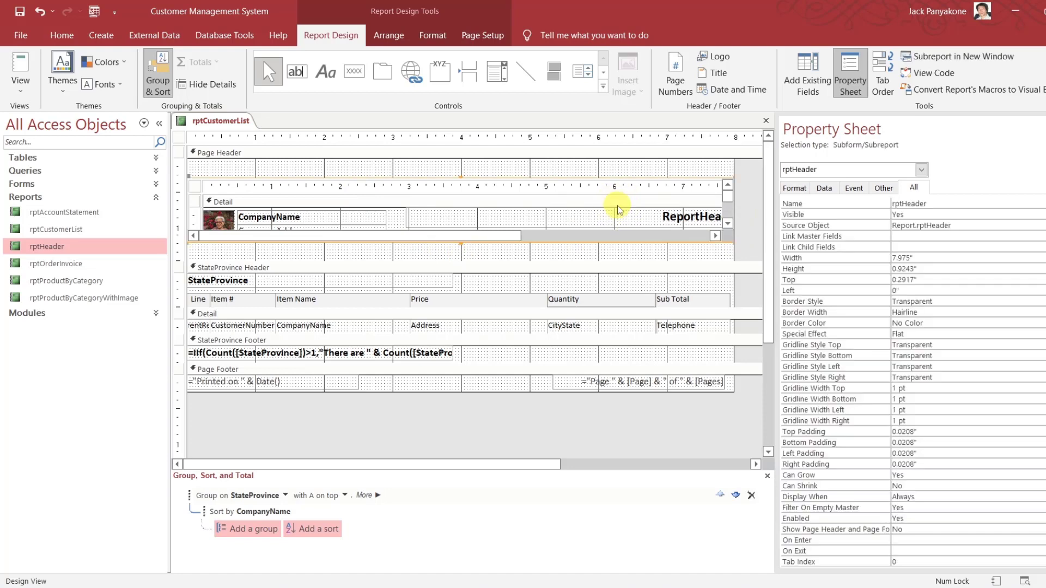
pyautogui.press('Up')
pyautogui.press('Up')
pyautogui.press('Up')
pyautogui.press('Up')
pyautogui.press('Up')
pyautogui.press('Up')
pyautogui.press('Up')
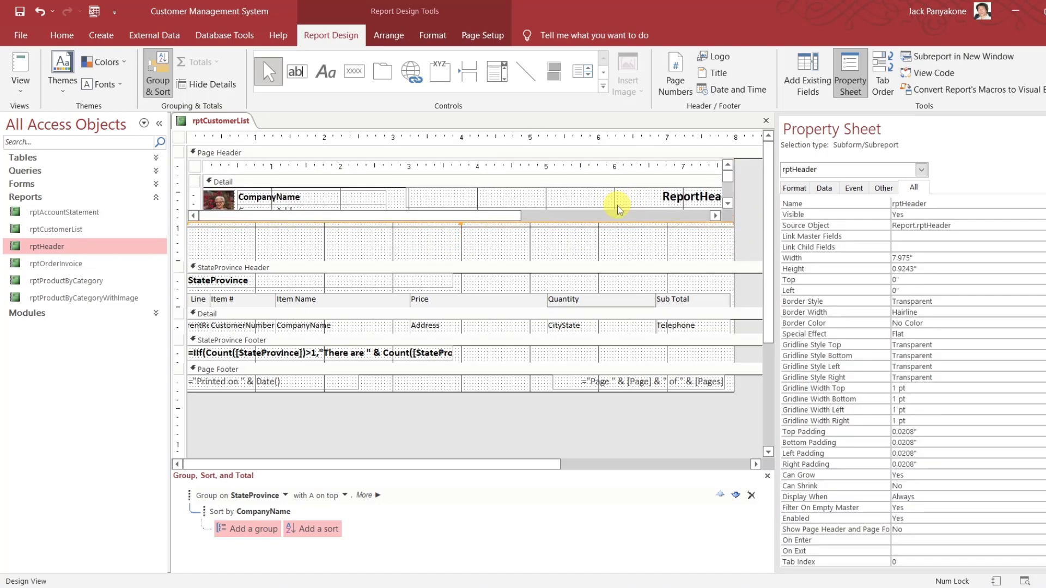
pyautogui.moveTo(623, 260); pyautogui.dragTo(596, 187)
# Open rptCustomerList in Print Preview, page through it to check the company header on each page, and close the report.
pyautogui.click(535, 388)
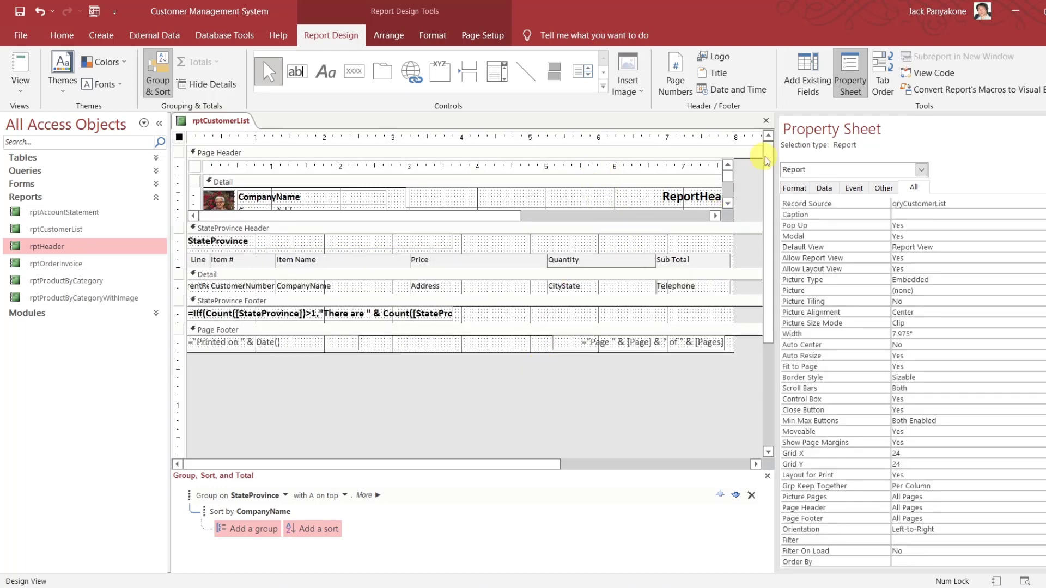
pyautogui.rightClick(220, 122)
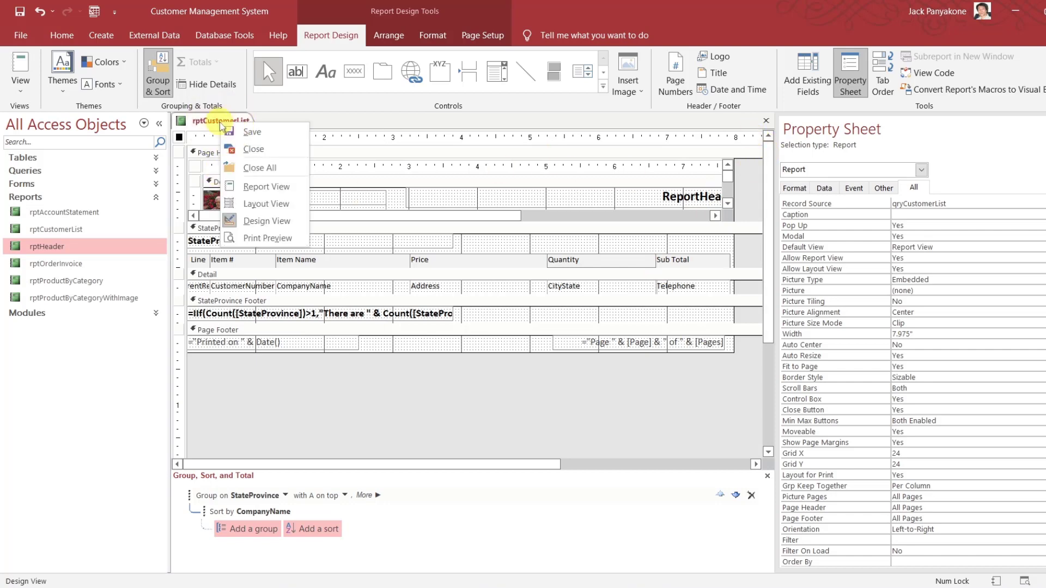
pyautogui.click(252, 238)
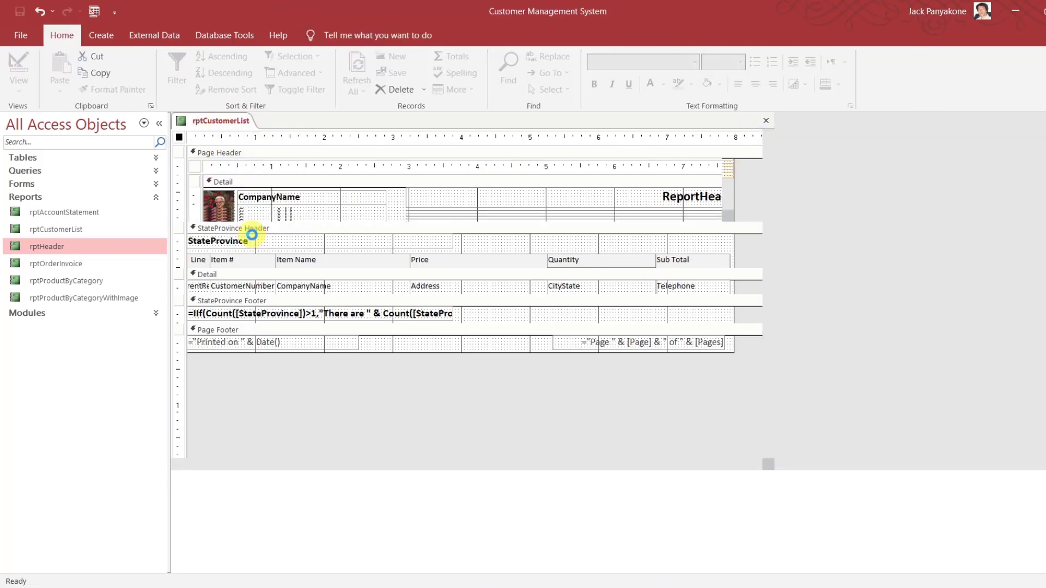
pyautogui.moveTo(299, 143); pyautogui.dragTo(420, 82)
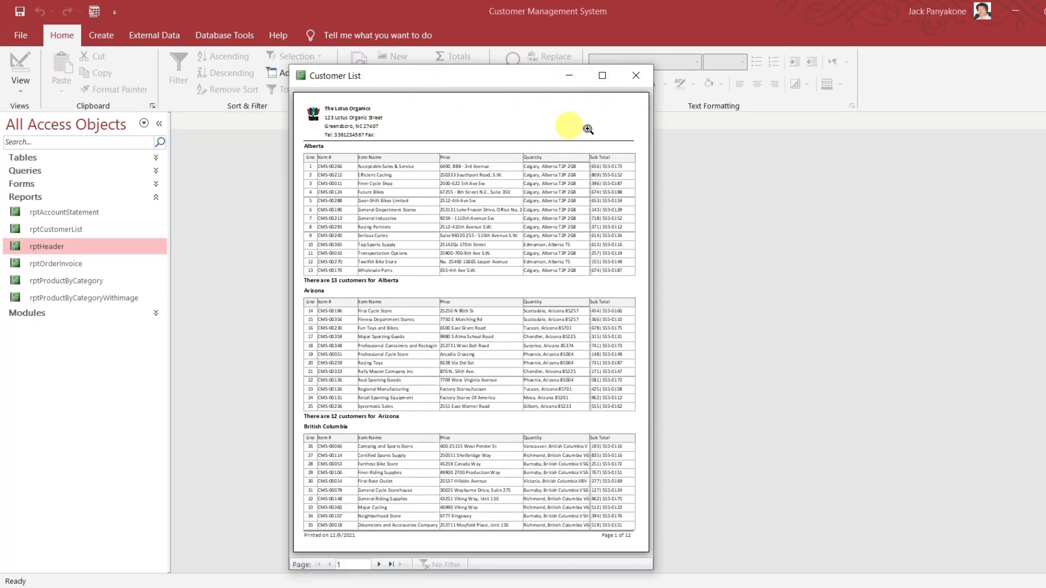
pyautogui.click(380, 565)
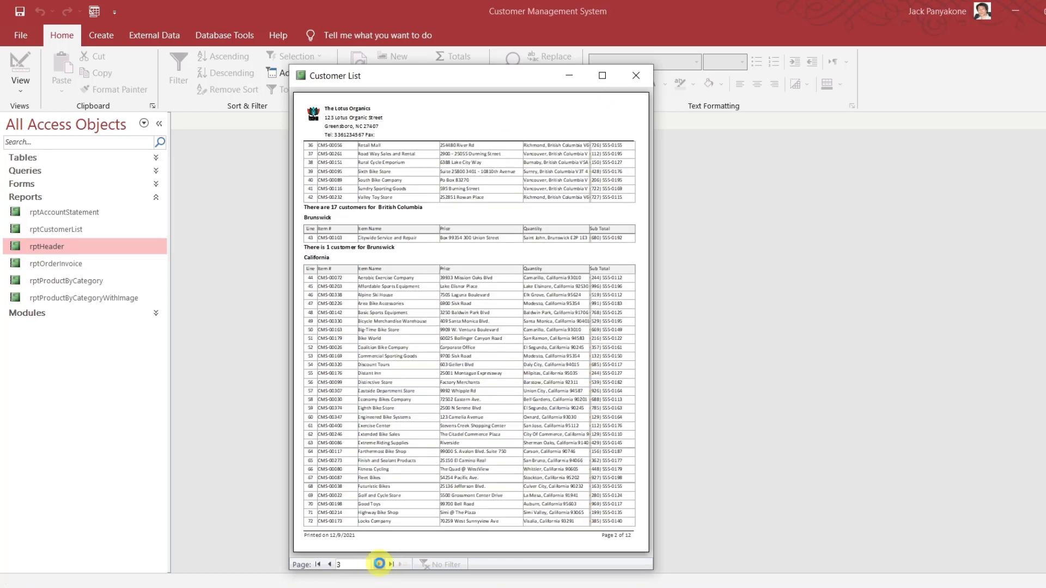
pyautogui.click(380, 566)
pyautogui.click(380, 565)
pyautogui.click(380, 565)
pyautogui.click(380, 565)
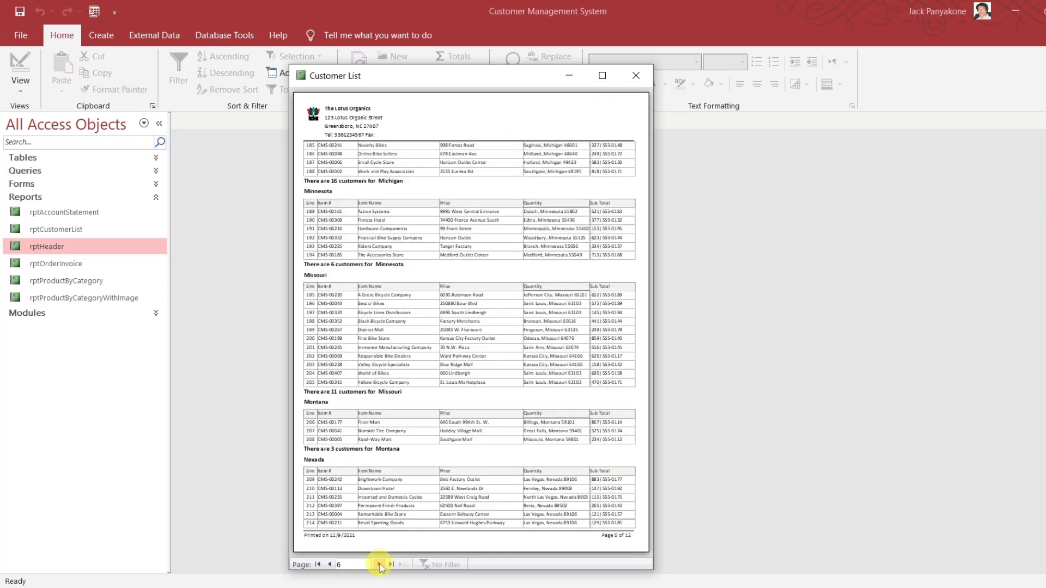
pyautogui.click(648, 74)
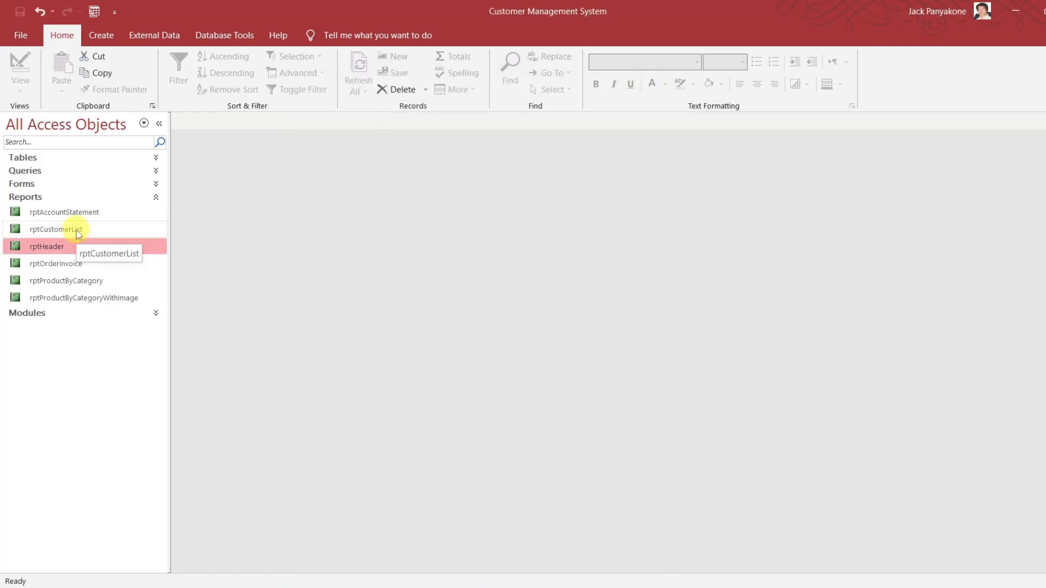
# Open rptAccountStatement in Design View and delete the company fields, ReportHeader field, logo image and horizontal line from its Page Header.
pyautogui.click(79, 213)
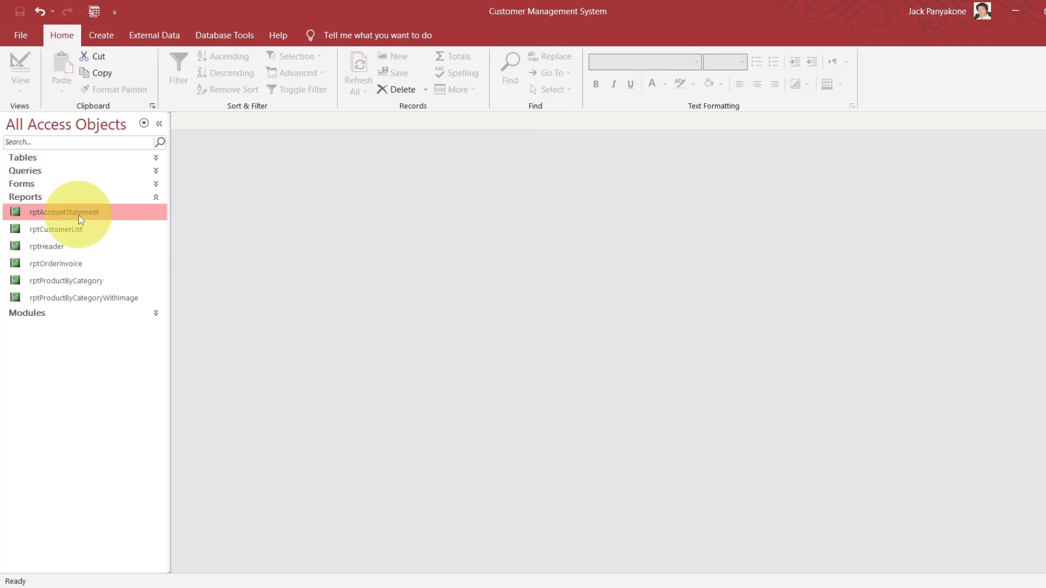
pyautogui.rightClick(78, 214)
pyautogui.click(129, 259)
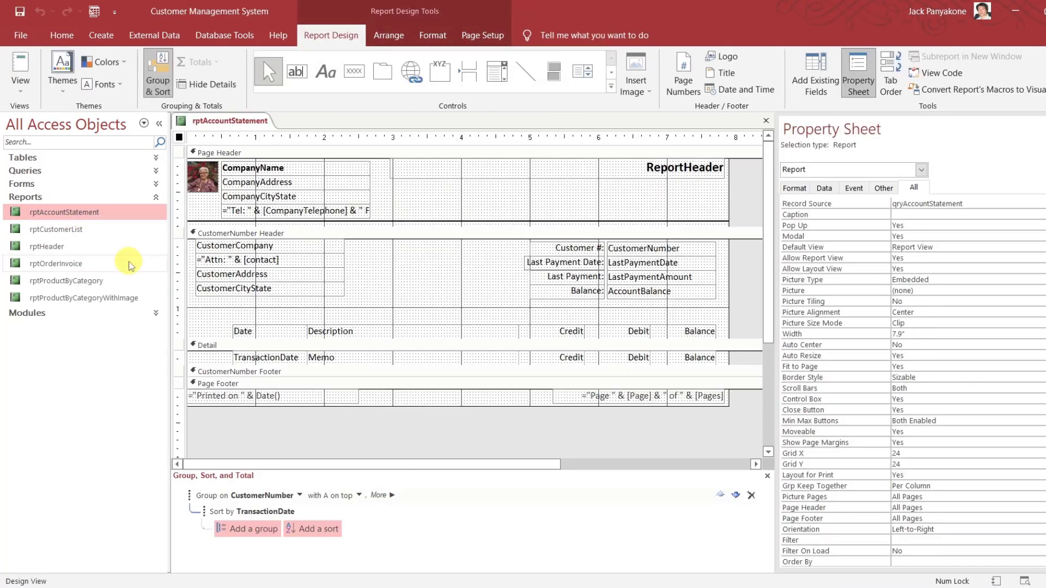
pyautogui.moveTo(743, 216); pyautogui.dragTo(301, 163)
pyautogui.press('Delete')
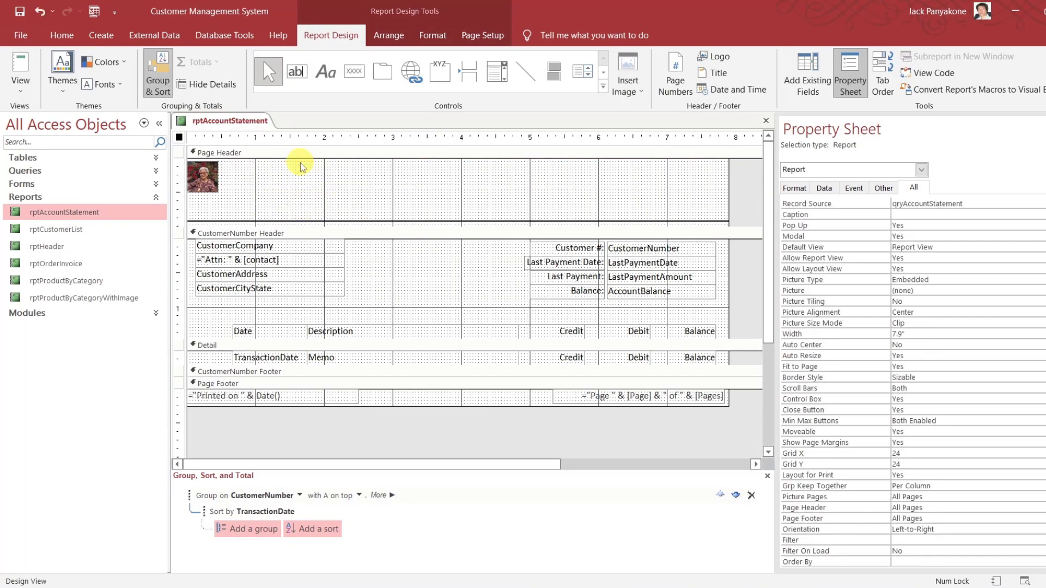
pyautogui.click(214, 169)
pyautogui.press('Delete')
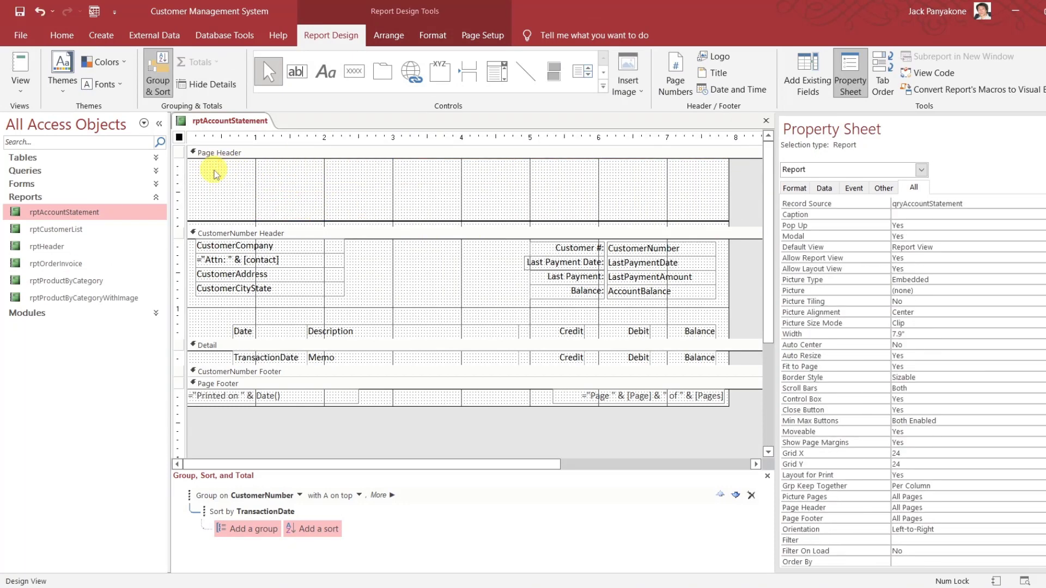
pyautogui.click(657, 221)
pyautogui.press('Delete')
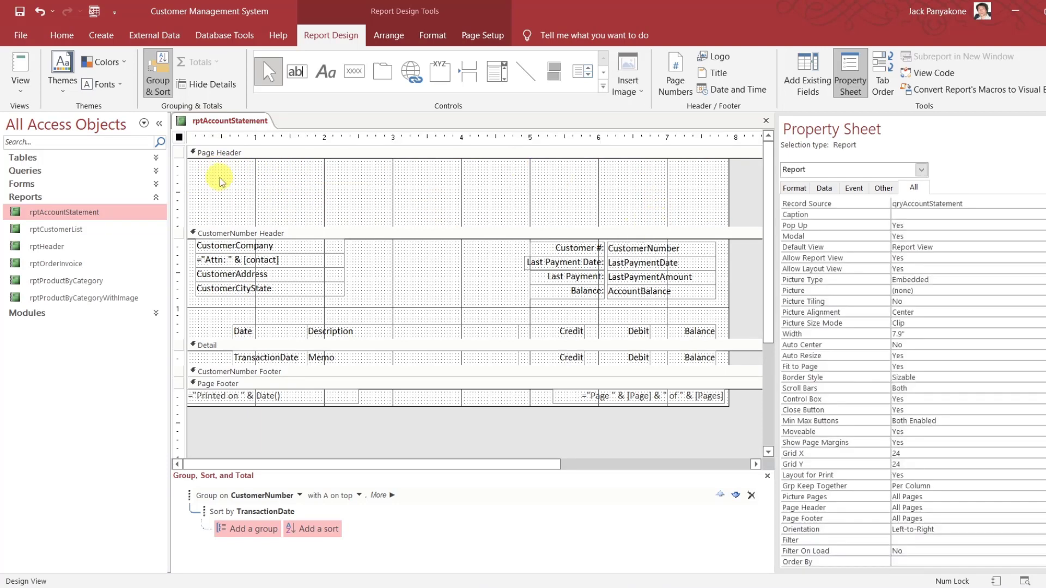
# Copy the rptHeader subreport from rptCustomerList's Page Header in Design View and close rptCustomerList.
pyautogui.rightClick(55, 231)
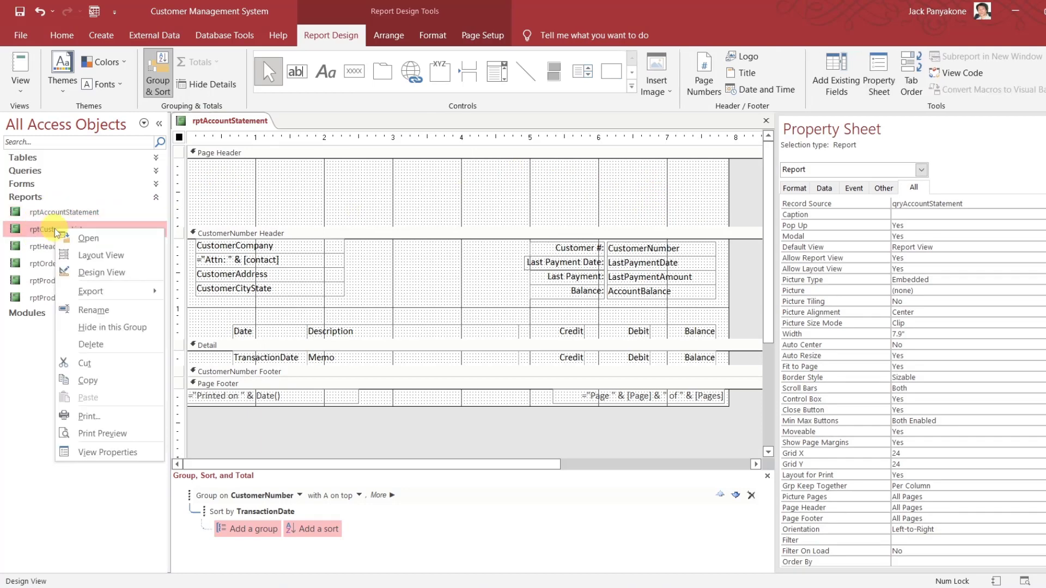
pyautogui.click(93, 273)
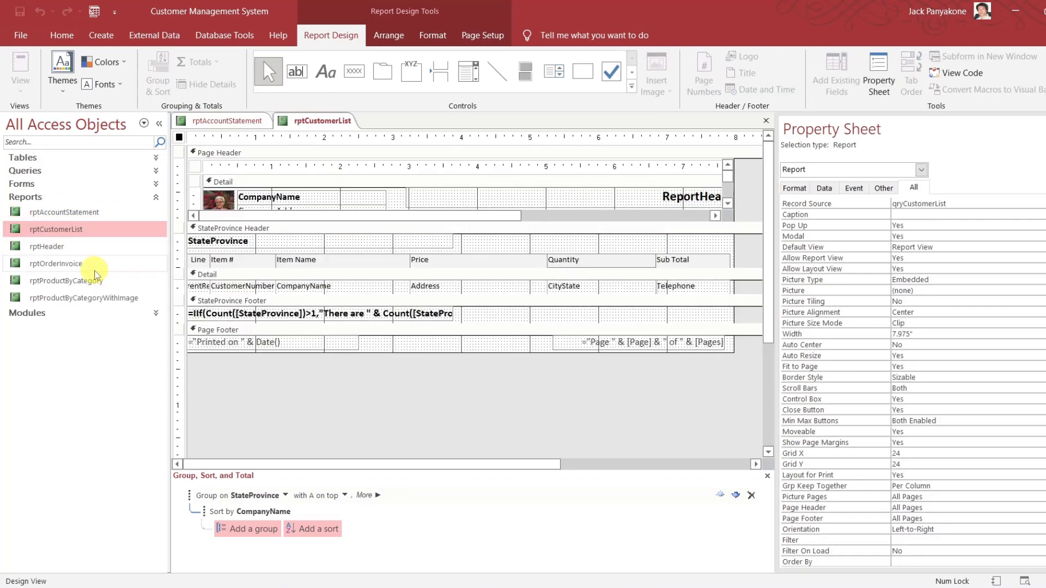
pyautogui.click(182, 193)
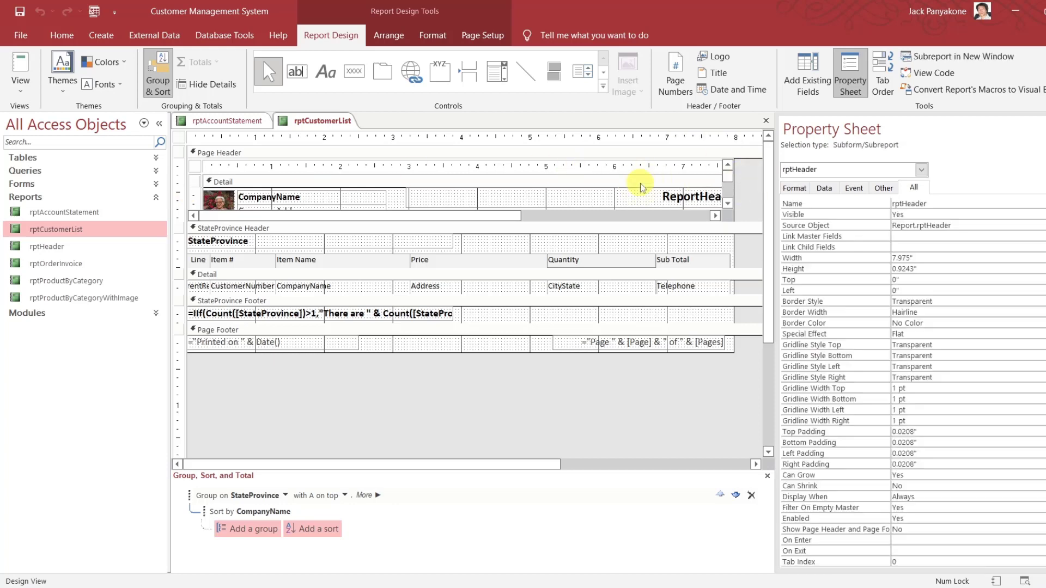
pyautogui.moveTo(752, 220); pyautogui.dragTo(746, 245)
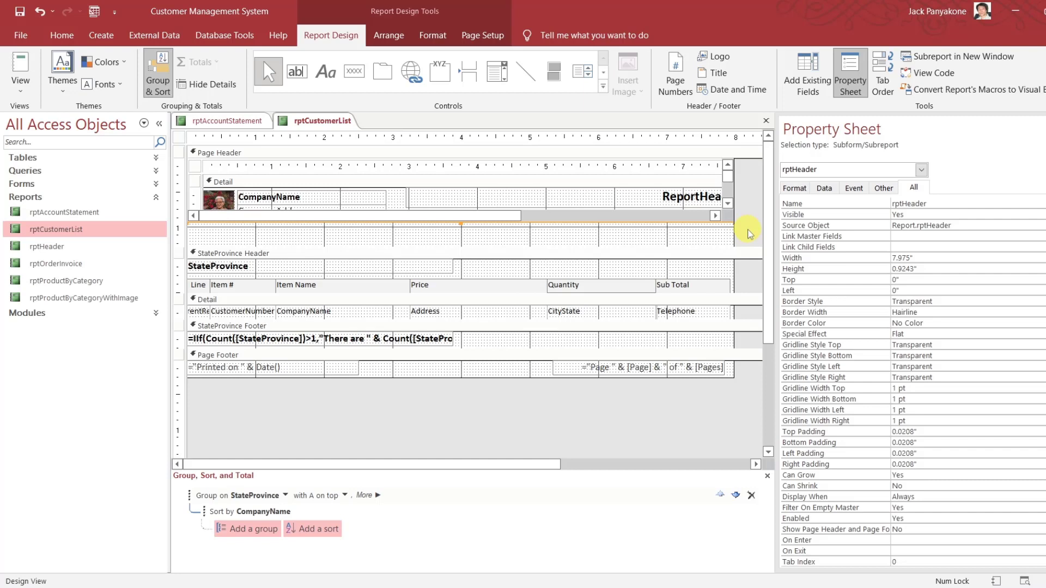
pyautogui.click(766, 121)
pyautogui.click(553, 341)
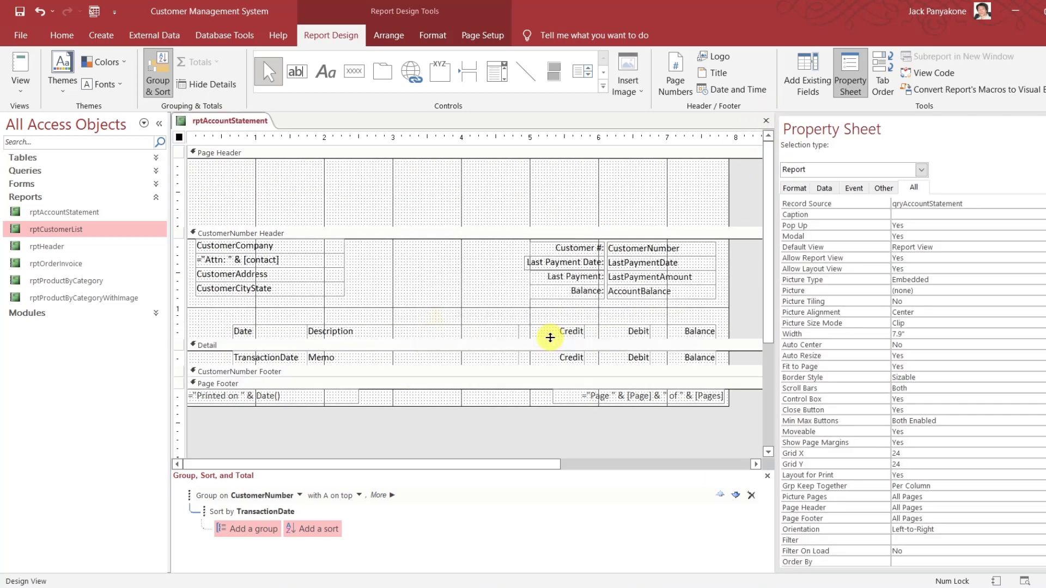
# Paste the rptHeader subreport into rptAccountStatement's Page Header and shrink the section to fit it.
pyautogui.click(426, 158)
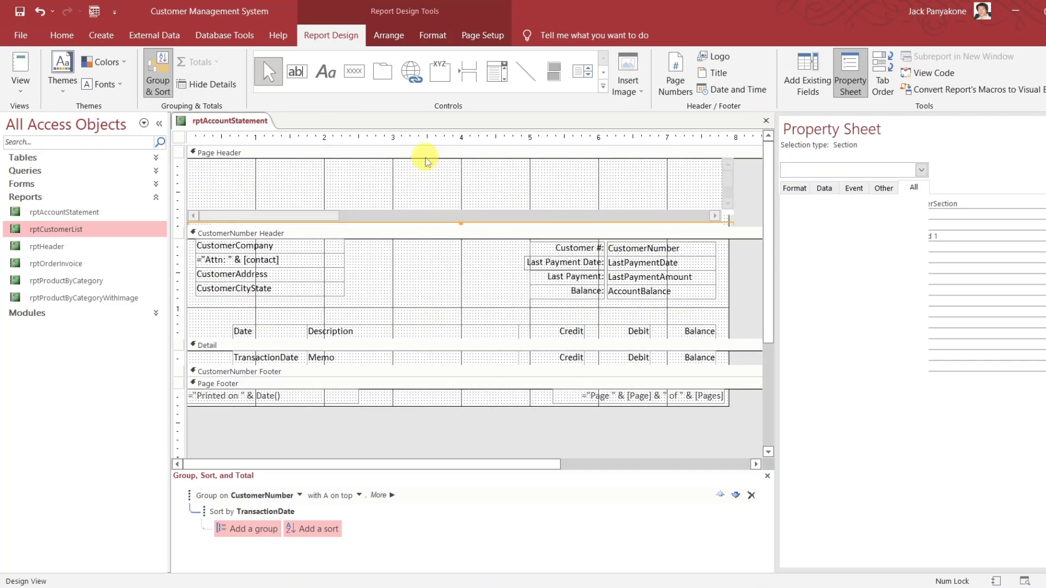
pyautogui.click(748, 227)
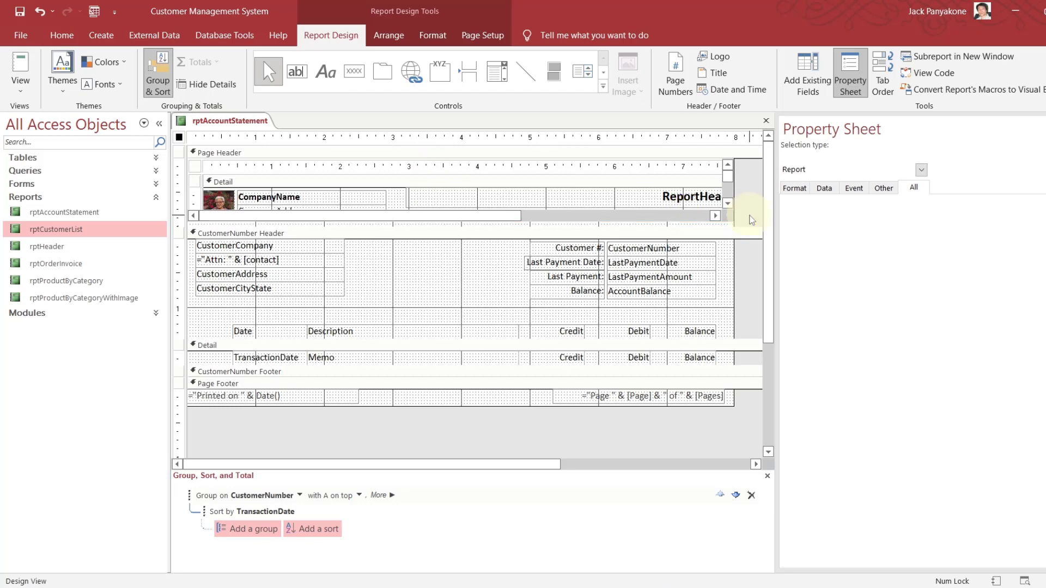
pyautogui.moveTo(749, 226); pyautogui.dragTo(745, 198)
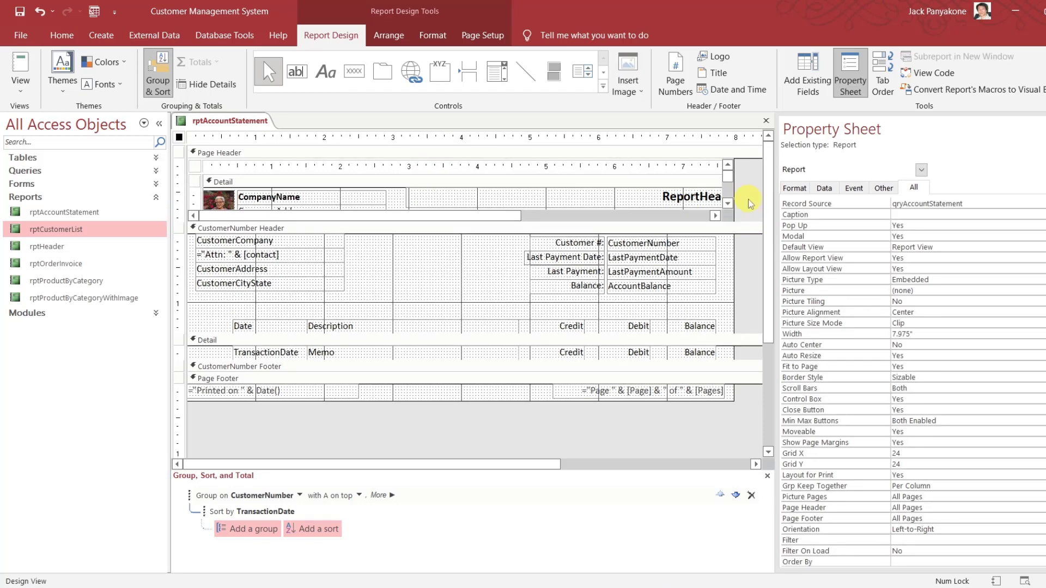
# Check rptAccountStatement's header in Print Preview and close the report.
pyautogui.rightClick(241, 122)
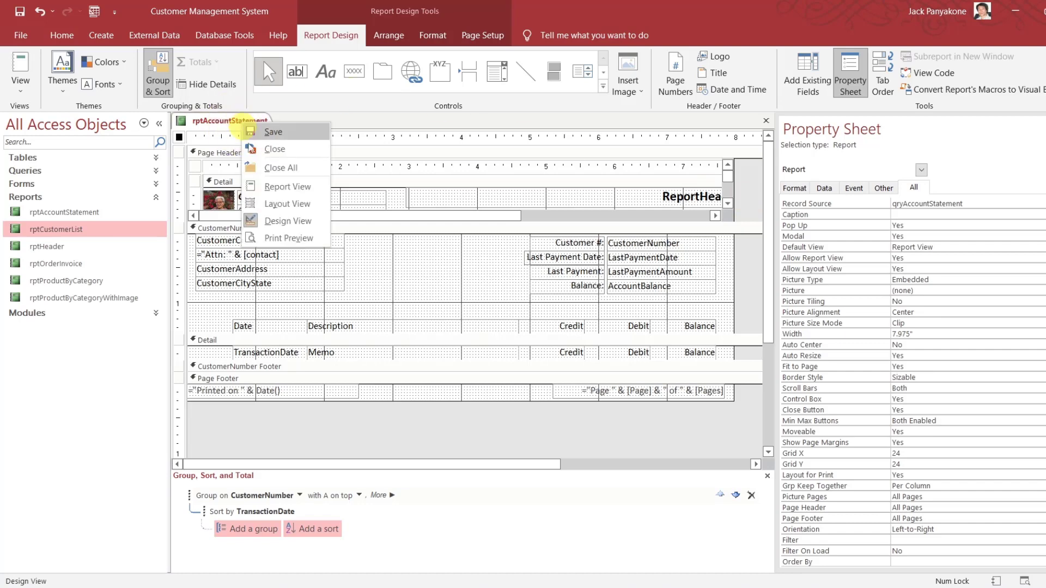
pyautogui.click(267, 239)
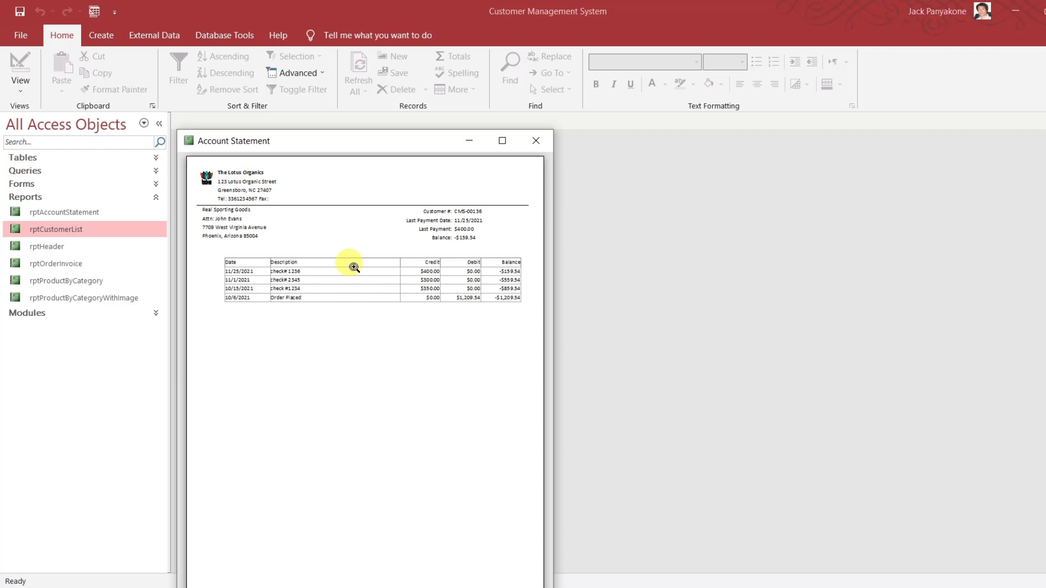
pyautogui.click(537, 141)
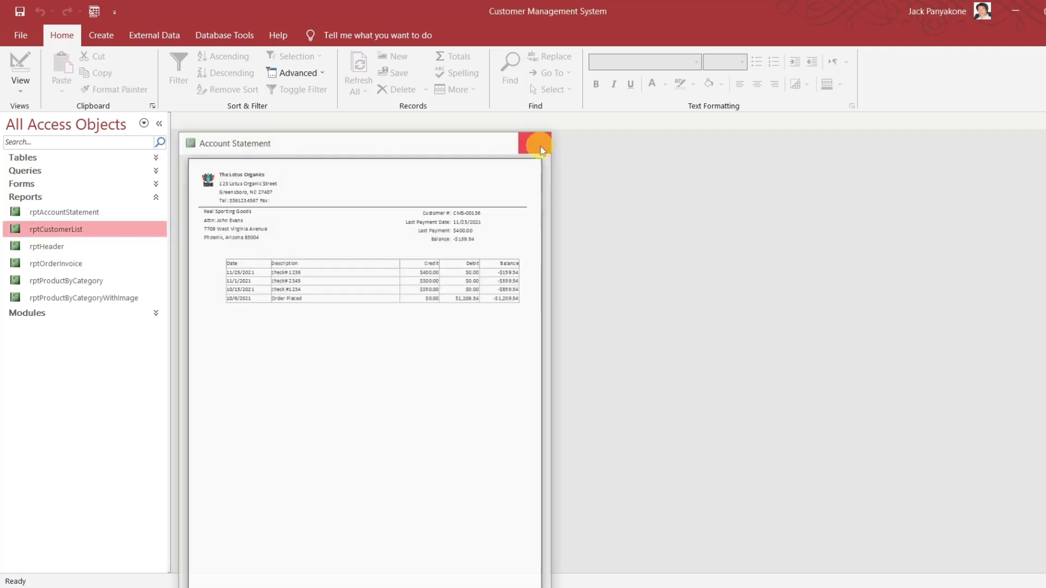
# Open rptOrderInvoice in Design View and delete the logo, company fields, ReportHeader field and horizontal line from its Page Header.
pyautogui.click(60, 264)
pyautogui.rightClick(59, 263)
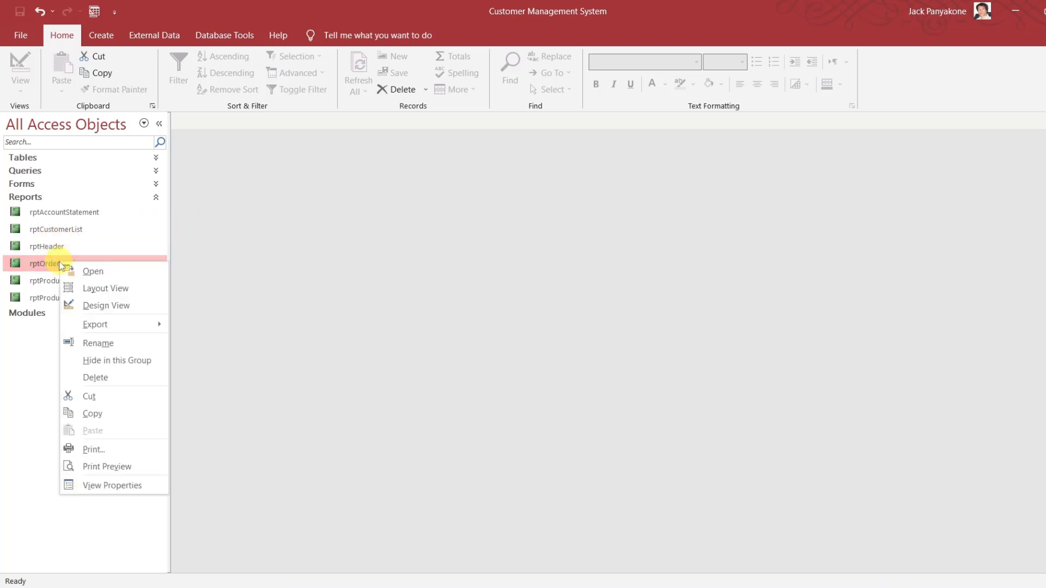
pyautogui.click(107, 305)
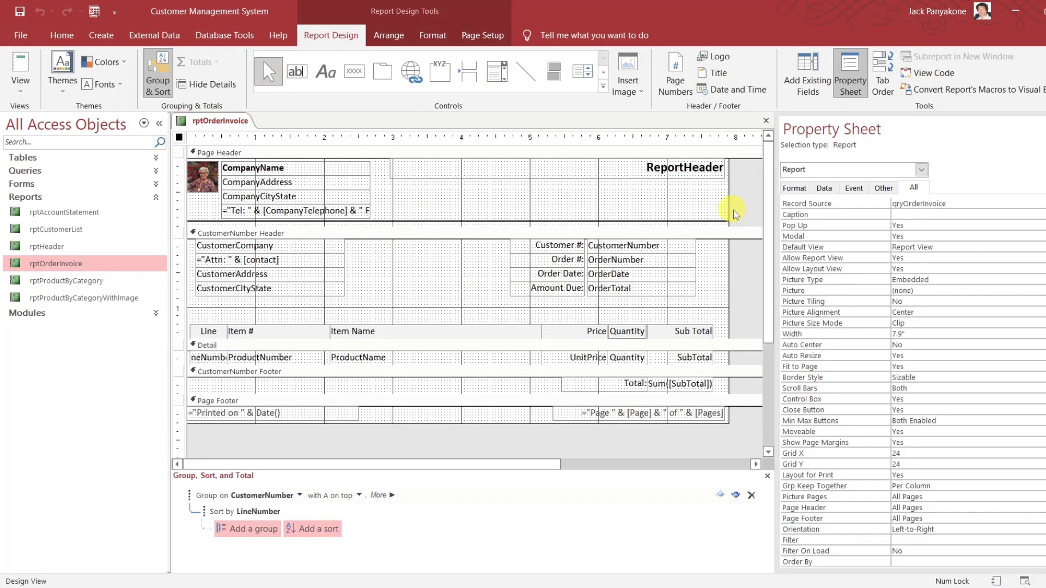
pyautogui.moveTo(739, 224); pyautogui.dragTo(205, 170)
pyautogui.press('Delete')
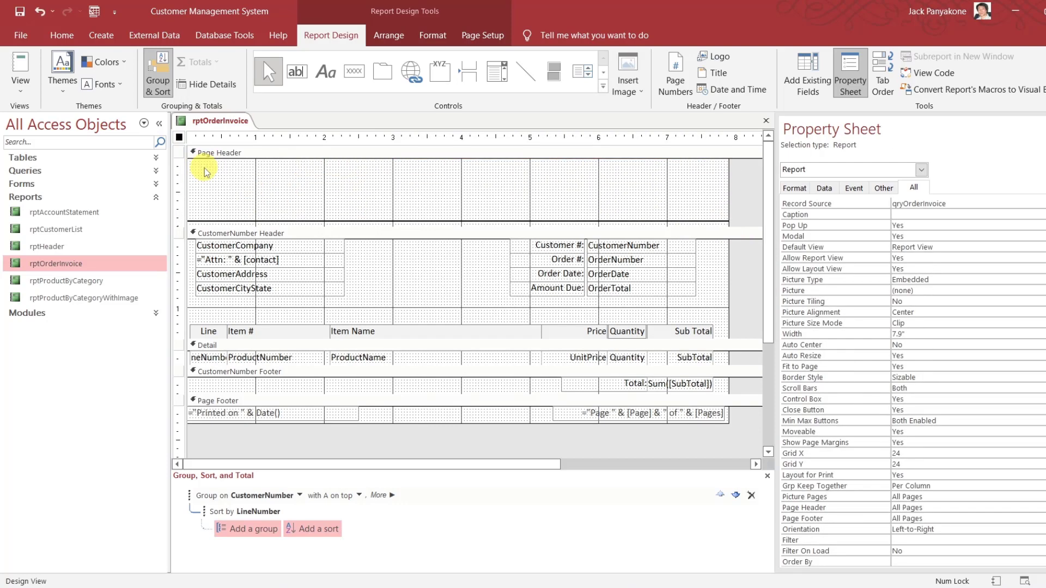
pyautogui.click(395, 218)
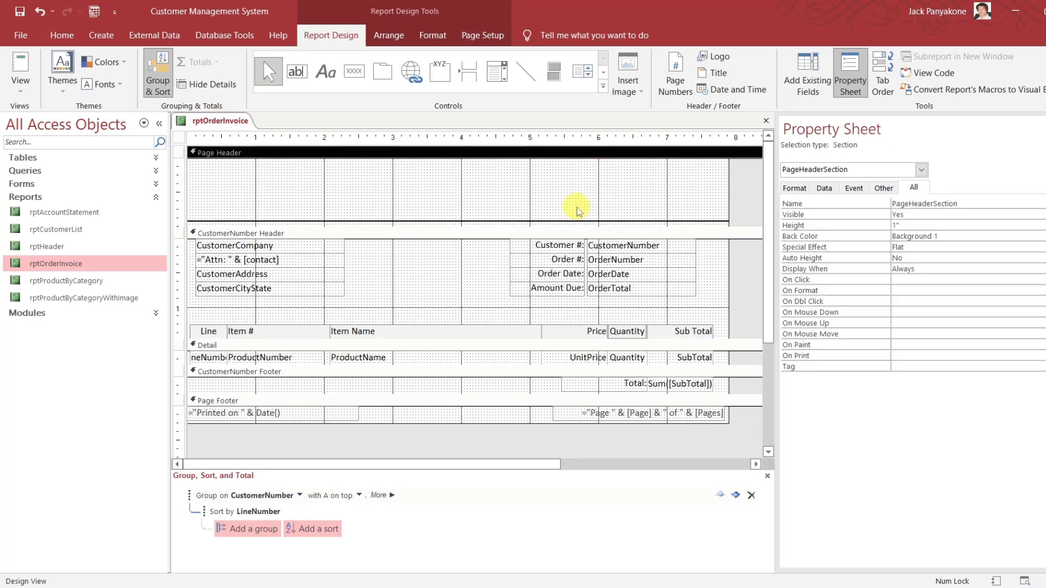
pyautogui.click(725, 221)
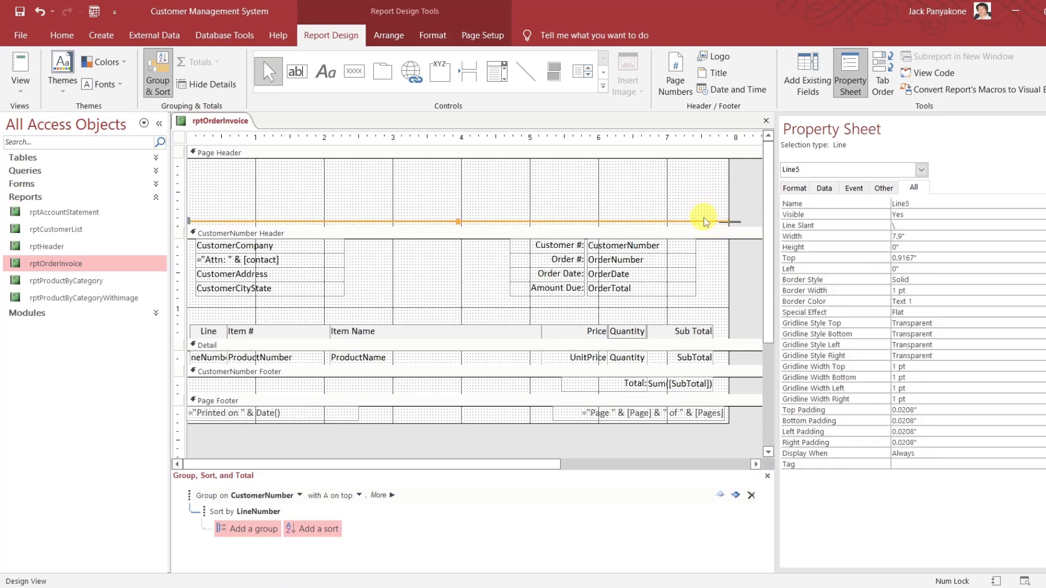
pyautogui.press('Delete')
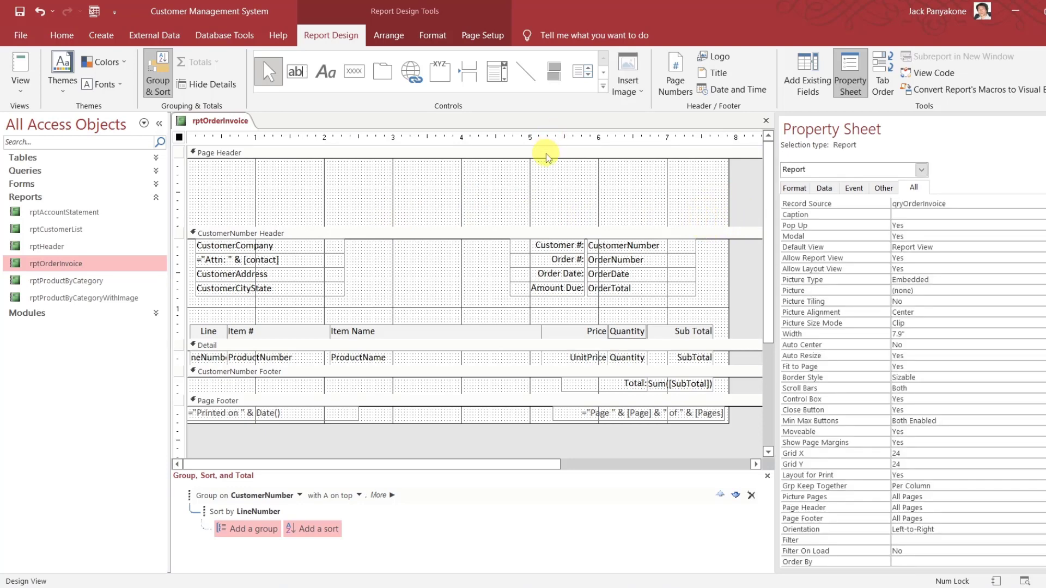
# Paste the rptHeader subreport into rptOrderInvoice's Page Header, adjust the section's height, and close the report.
pyautogui.click(547, 155)
pyautogui.hotkey('ctrl', 'v')
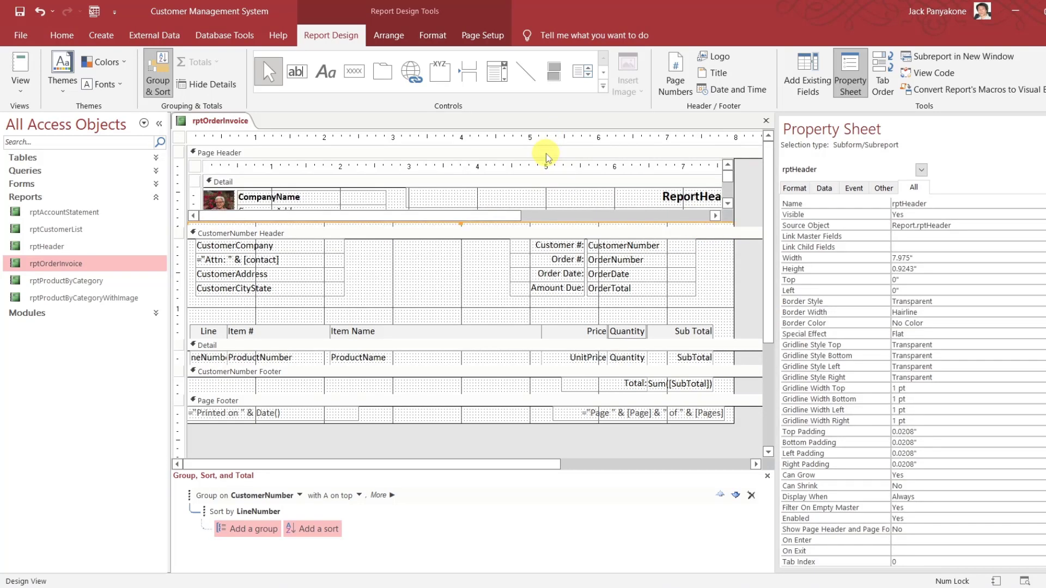
pyautogui.moveTo(743, 225); pyautogui.dragTo(740, 201)
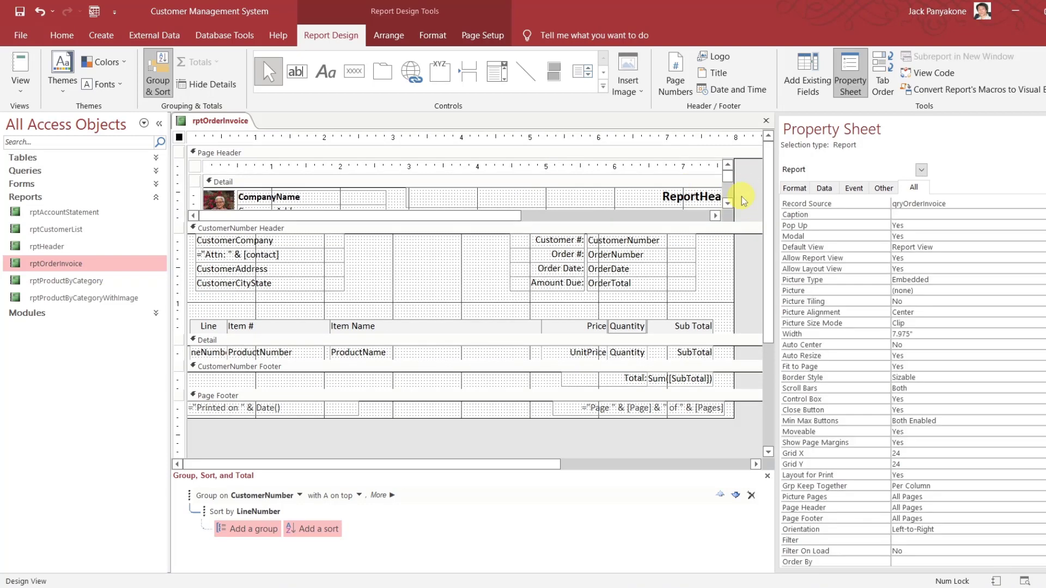
pyautogui.moveTo(743, 220); pyautogui.dragTo(744, 225)
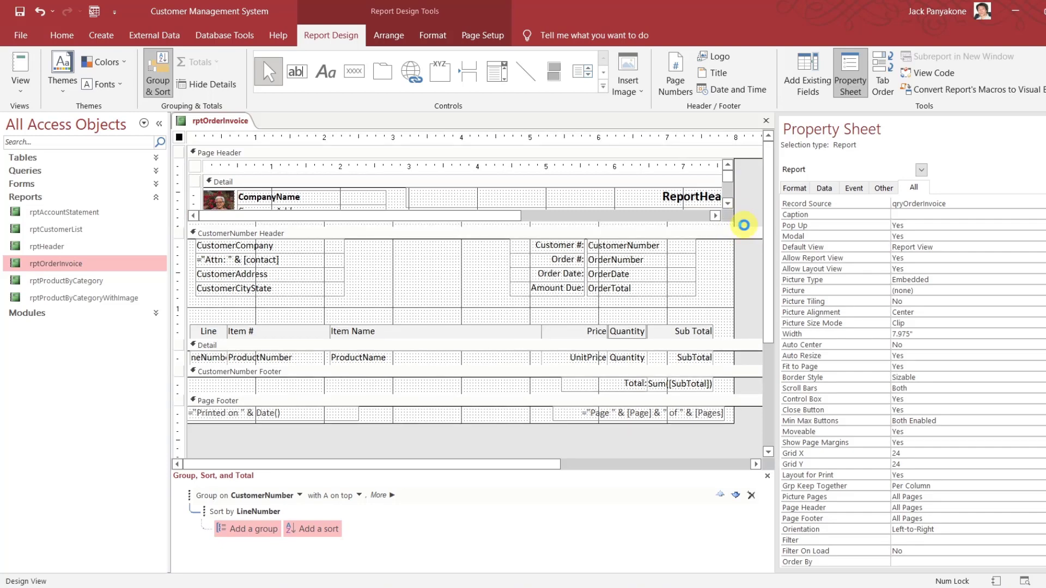
pyautogui.click(766, 120)
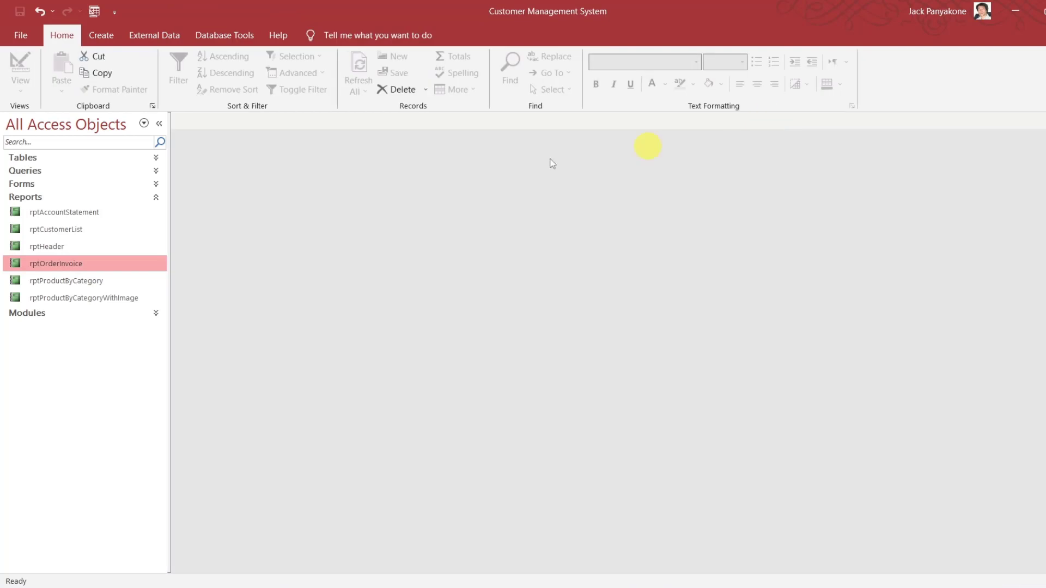
# Open rptProductByCategory in Design View and delete the logo, company fields, ReportHeader field and line from its Page Header.
pyautogui.rightClick(77, 286)
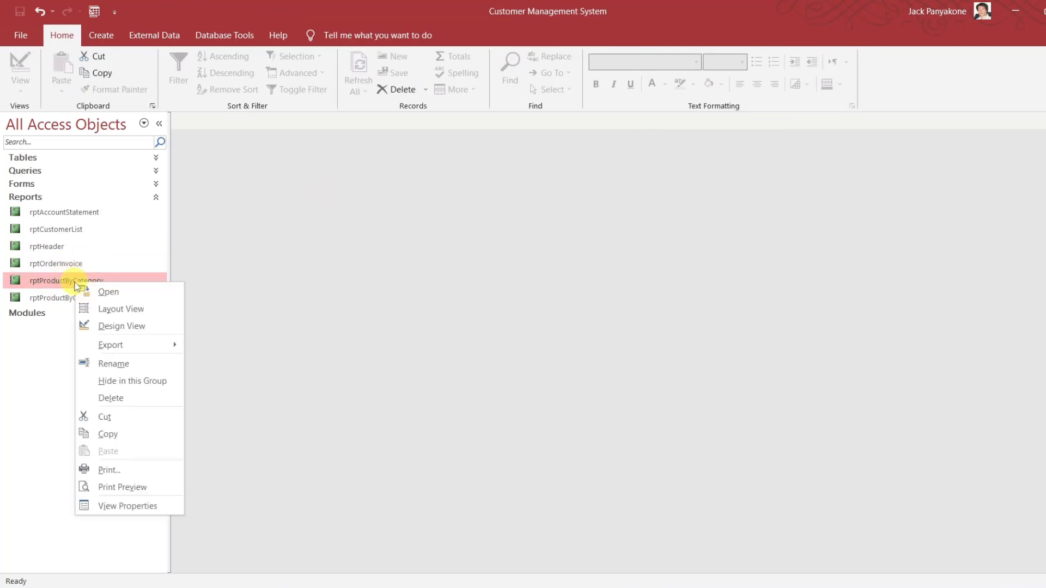
pyautogui.click(105, 324)
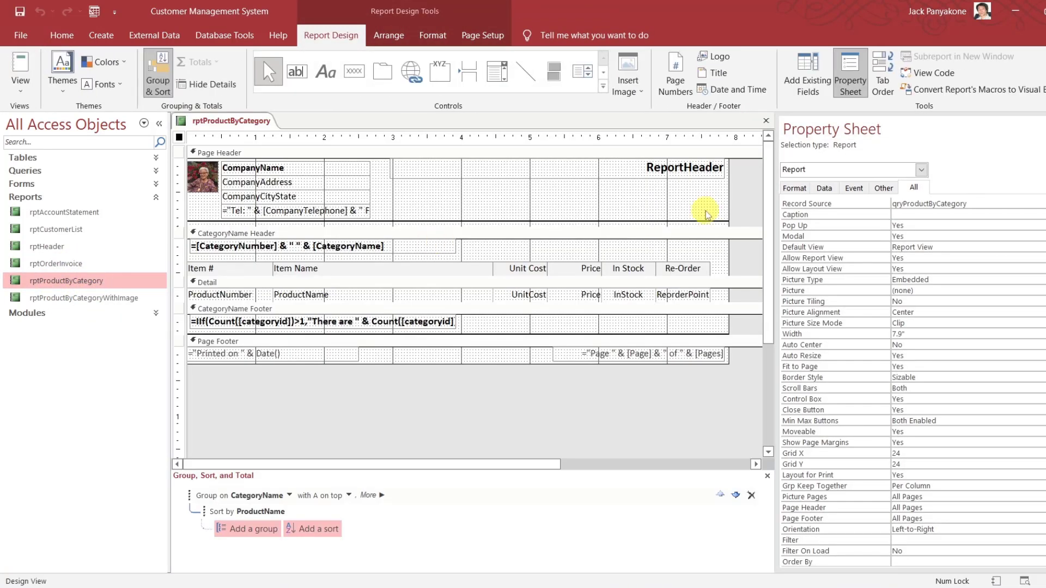
pyautogui.moveTo(738, 220); pyautogui.dragTo(212, 168)
pyautogui.press('Delete')
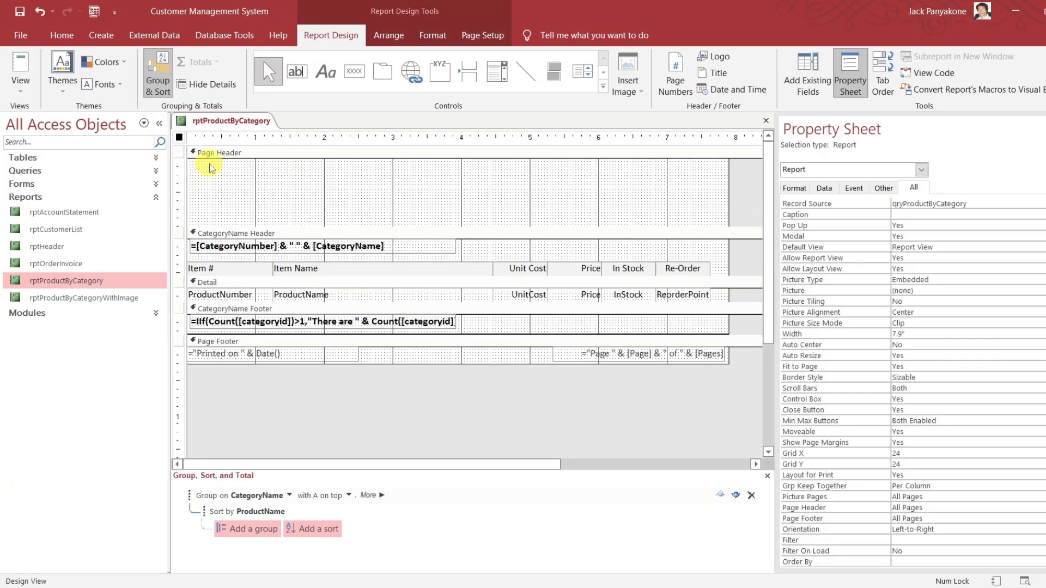
# Paste the rptHeader subreport into rptProductByCategory's Page Header, then check the report in Print Preview and close it.
pyautogui.click(208, 156)
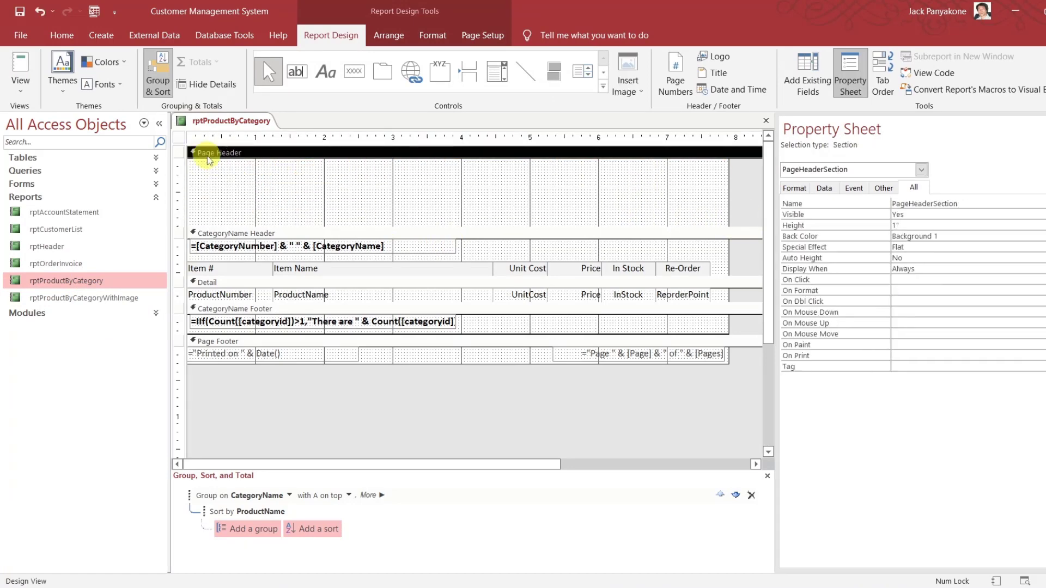
pyautogui.hotkey('ctrl', 'v')
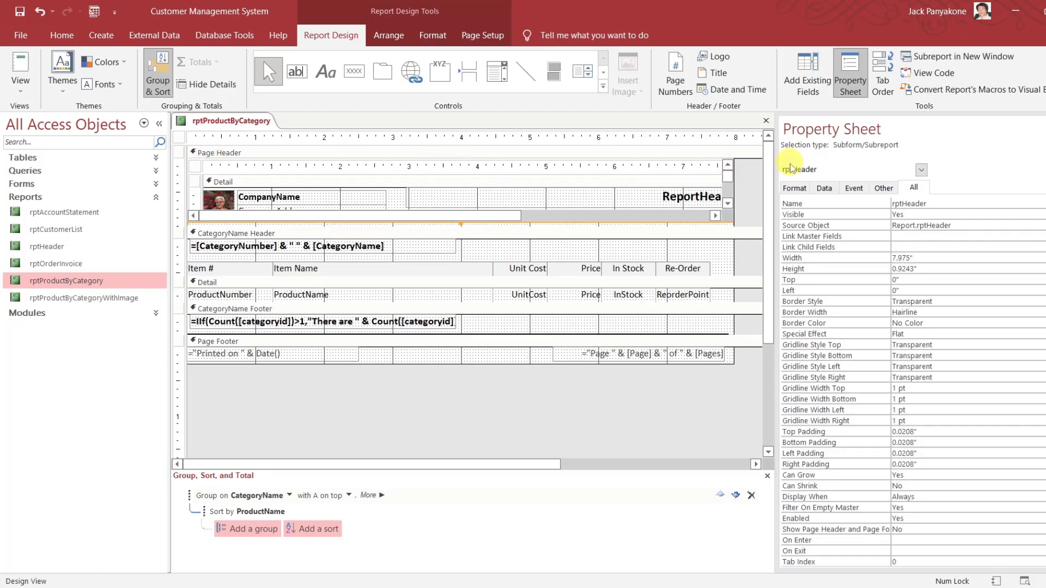
pyautogui.click(752, 185)
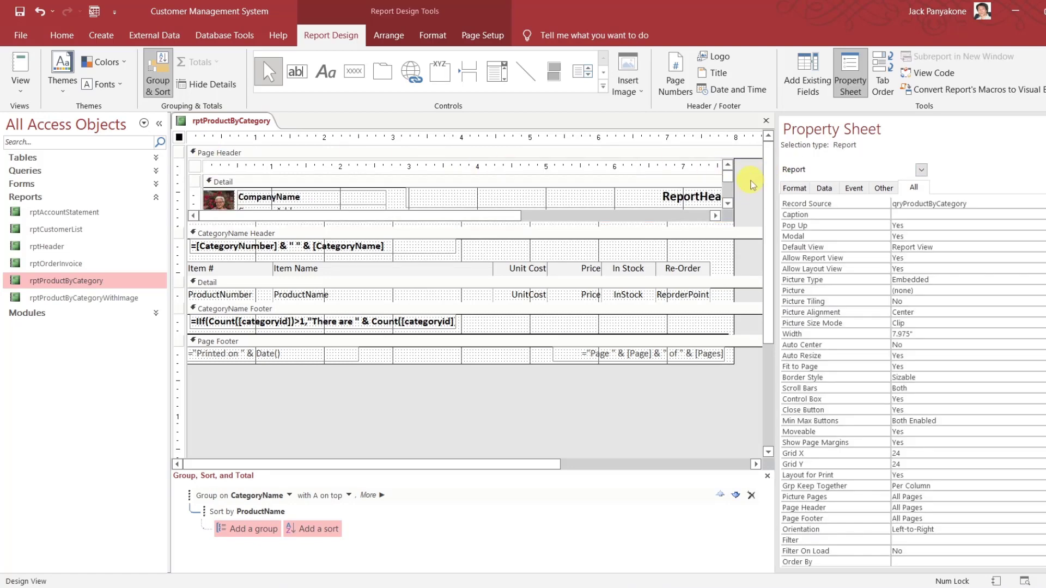
pyautogui.rightClick(252, 126)
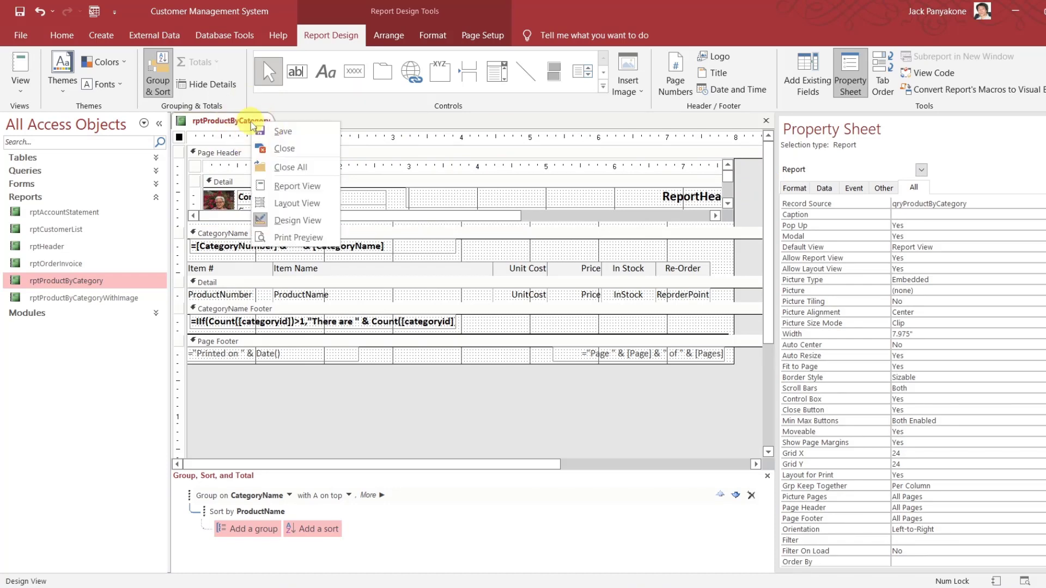
pyautogui.click(281, 236)
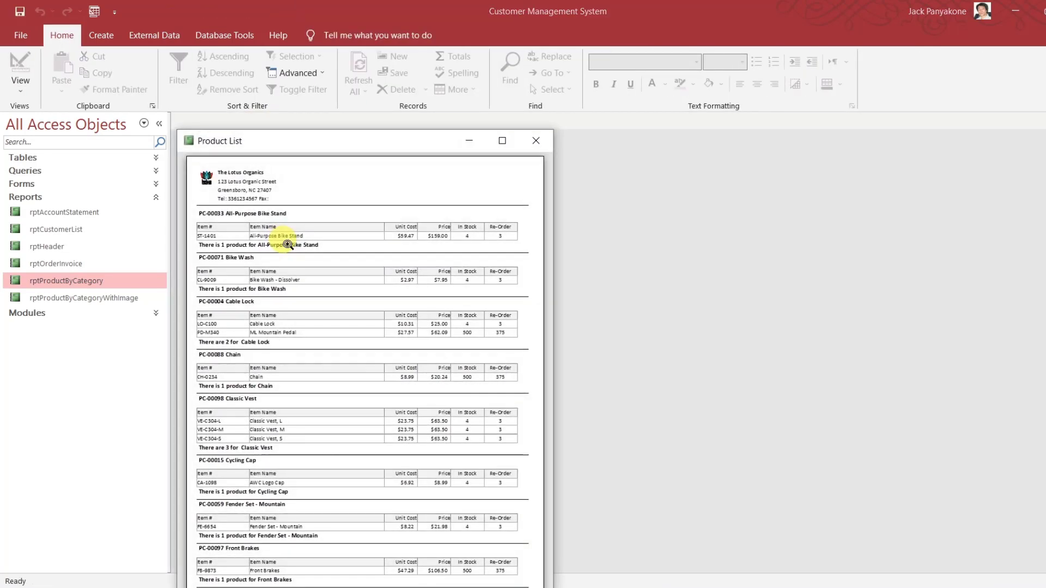
pyautogui.click(544, 141)
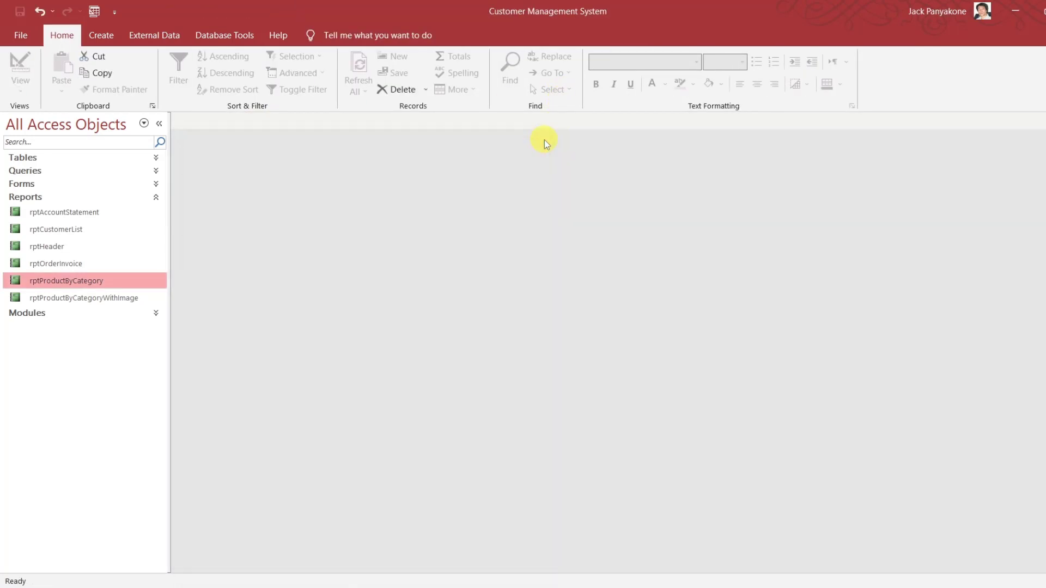
# Open rptProductByCategoryWithImage in Design View and delete the logo, company fields, ReportHeader field and horizontal line from its Page Header.
pyautogui.click(130, 303)
pyautogui.rightClick(129, 302)
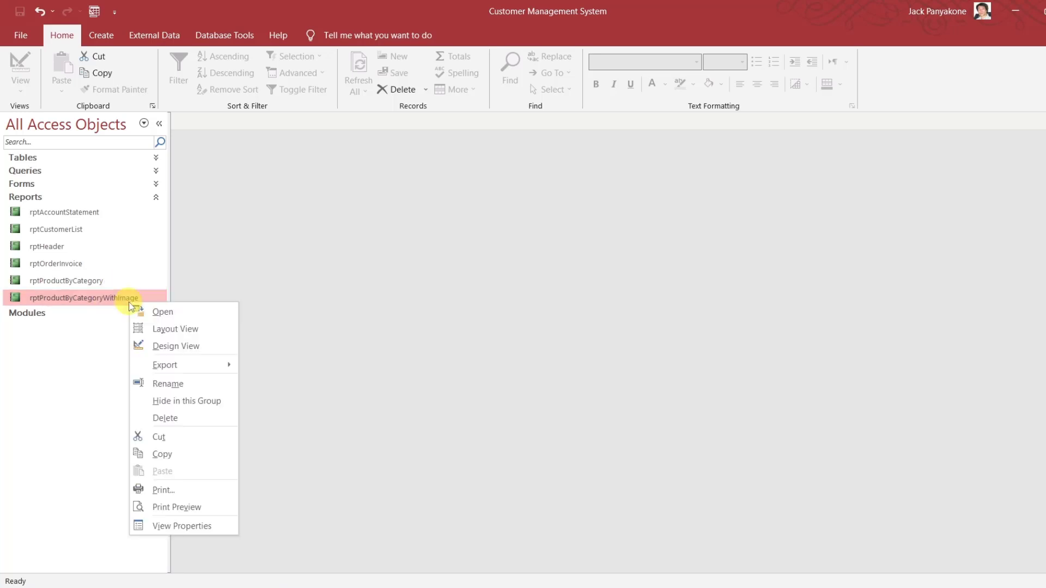
pyautogui.click(169, 345)
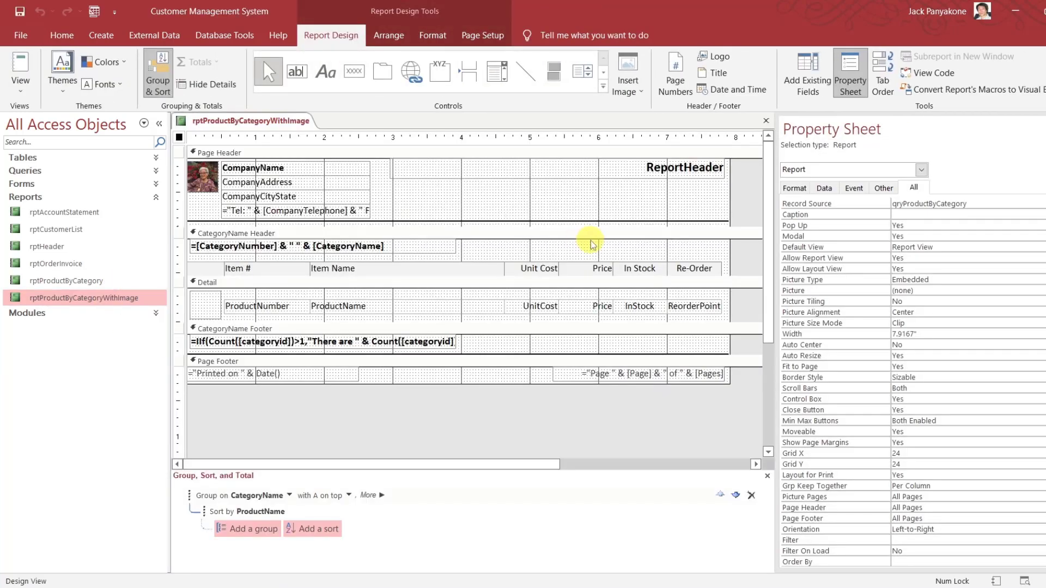
pyautogui.moveTo(741, 218); pyautogui.dragTo(211, 164)
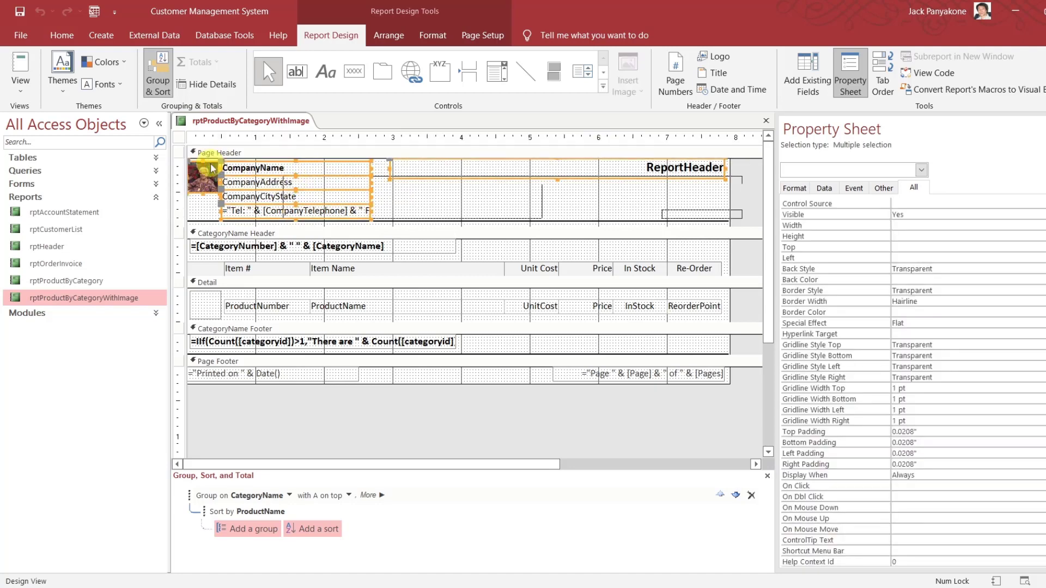
pyautogui.press('Delete')
pyautogui.click(262, 220)
pyautogui.press('Delete')
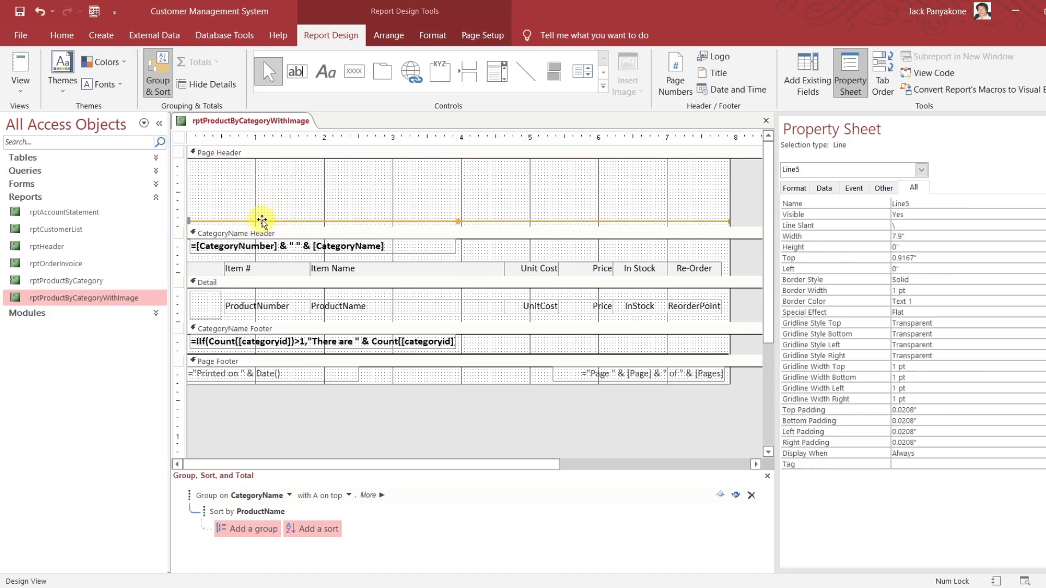
# Paste the rptHeader subreport into rptProductByCategoryWithImage's Page Header, then check the report in Print Preview and close it.
pyautogui.click(246, 155)
pyautogui.hotkey('ctrl', 'v')
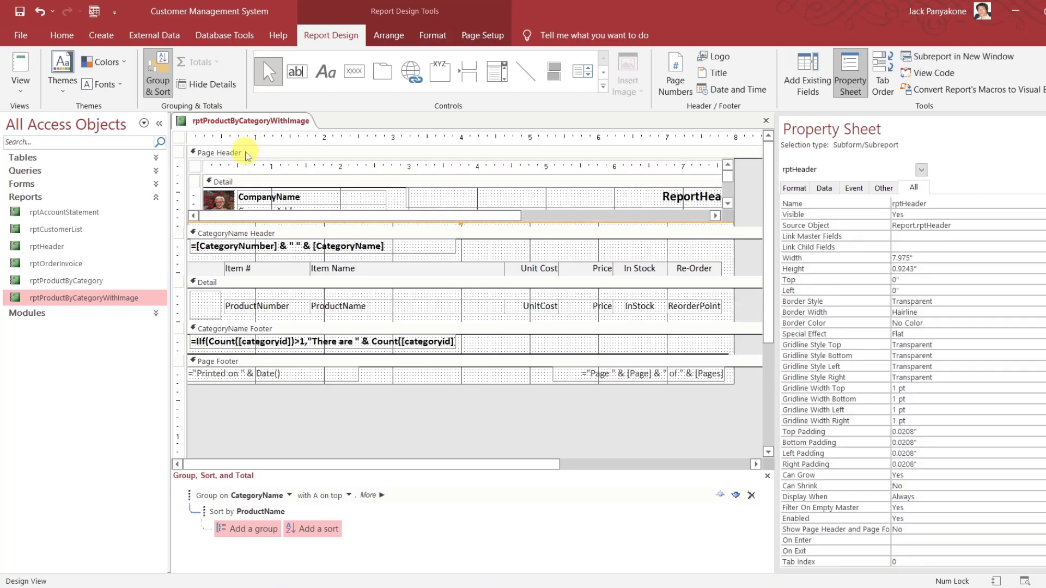
pyautogui.click(753, 195)
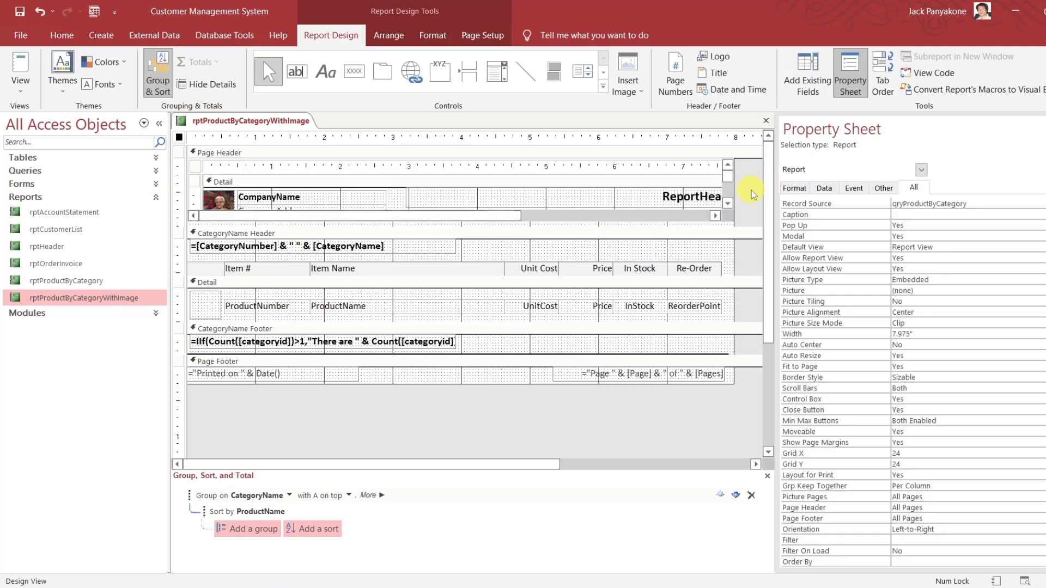
pyautogui.rightClick(289, 120)
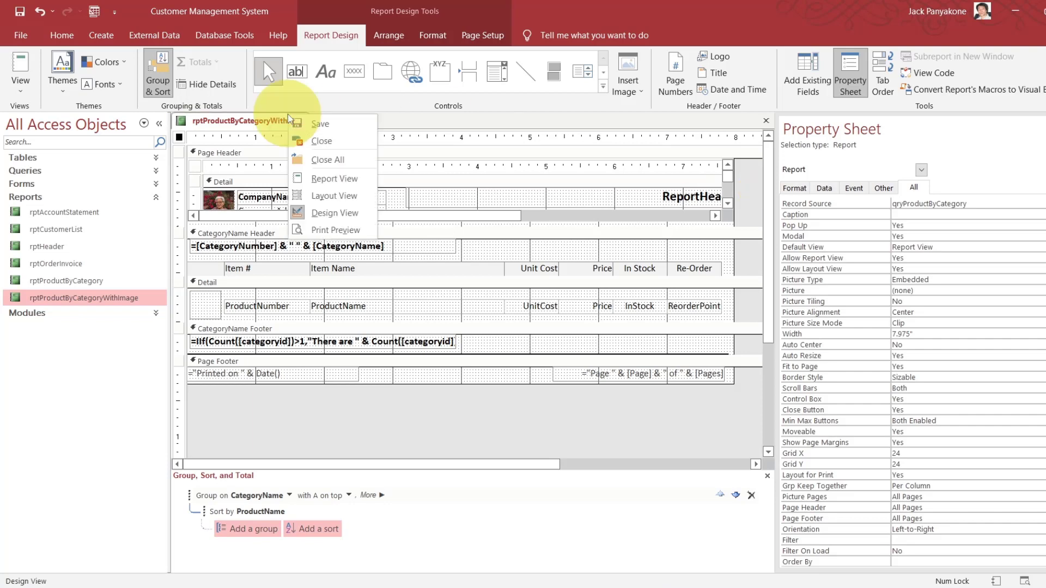
pyautogui.click(335, 229)
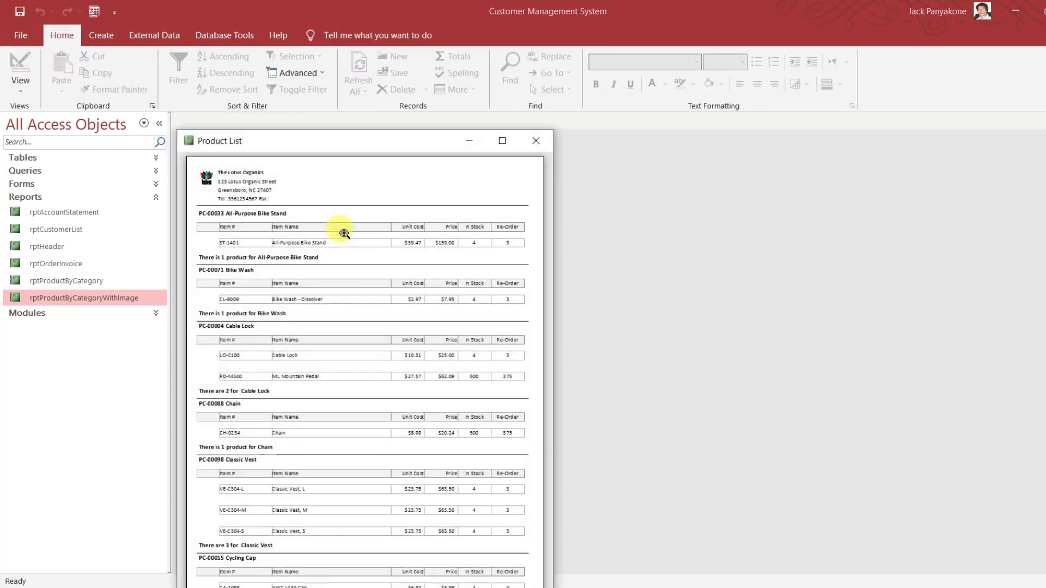
pyautogui.click(536, 143)
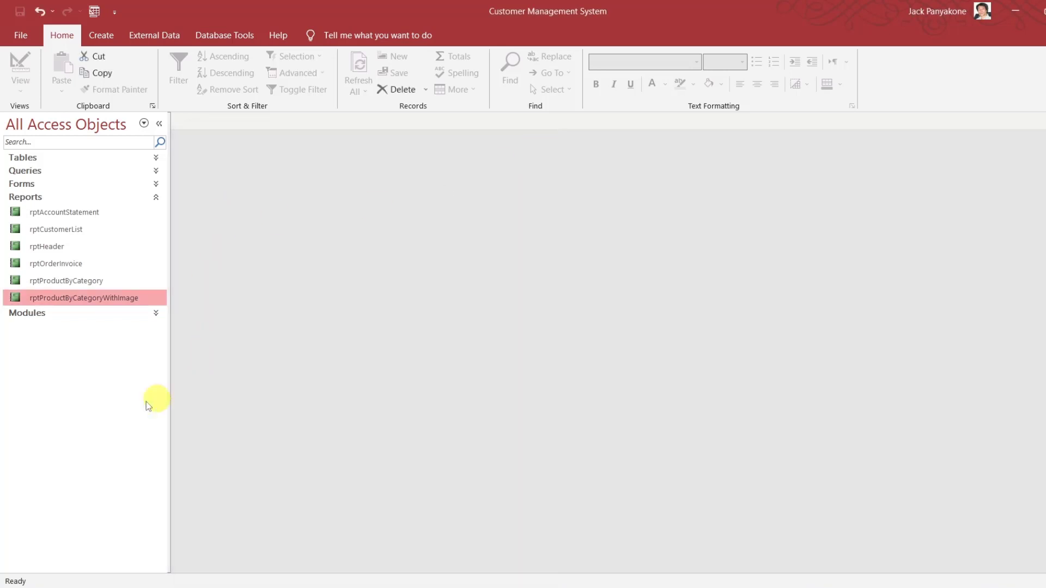
# Review the embedded rptHeader subreport in rptAccountStatement's Design View and close the report.
pyautogui.click(54, 247)
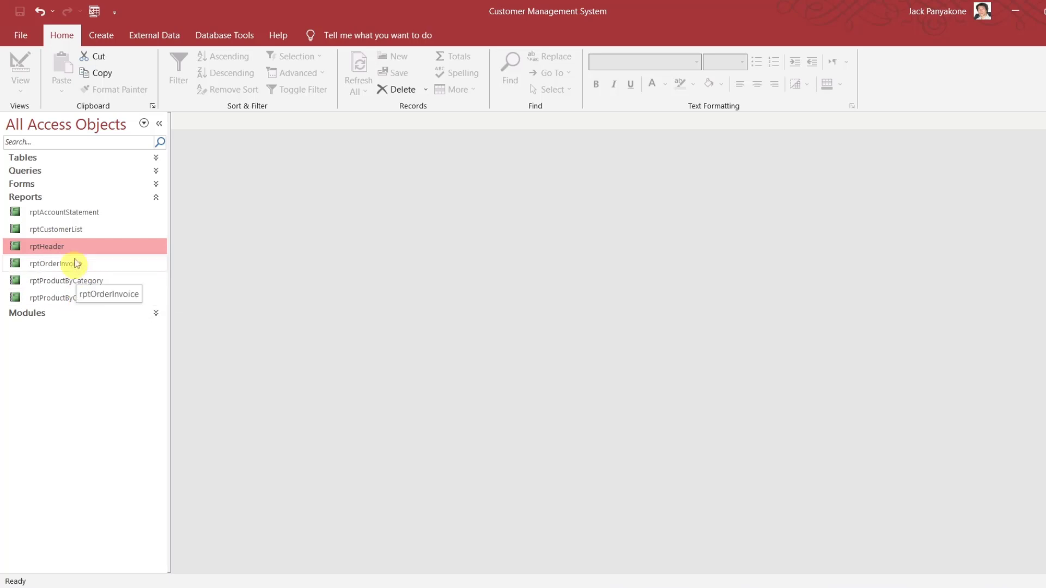
pyautogui.rightClick(70, 213)
pyautogui.click(131, 262)
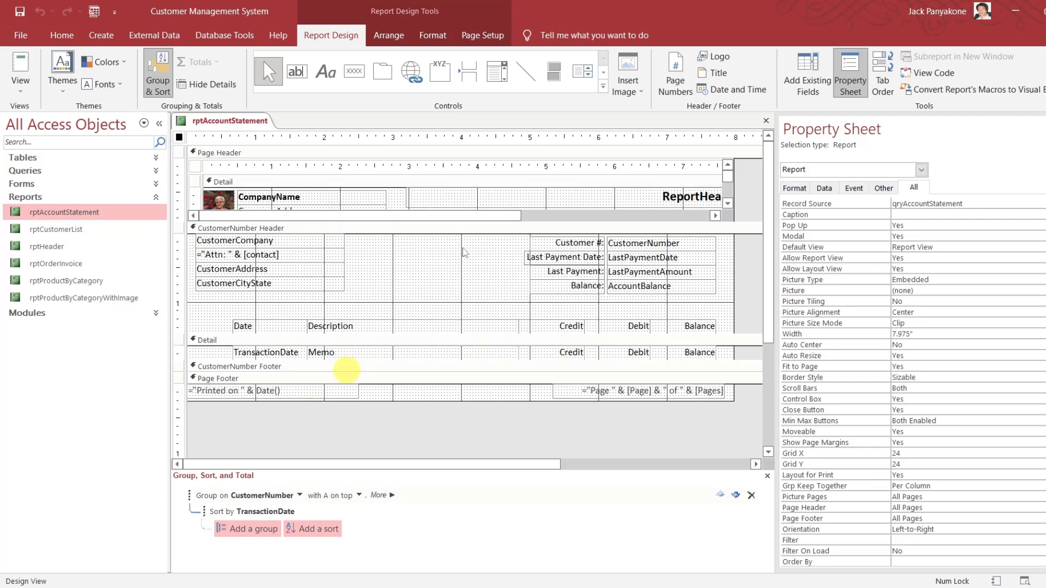
pyautogui.click(766, 121)
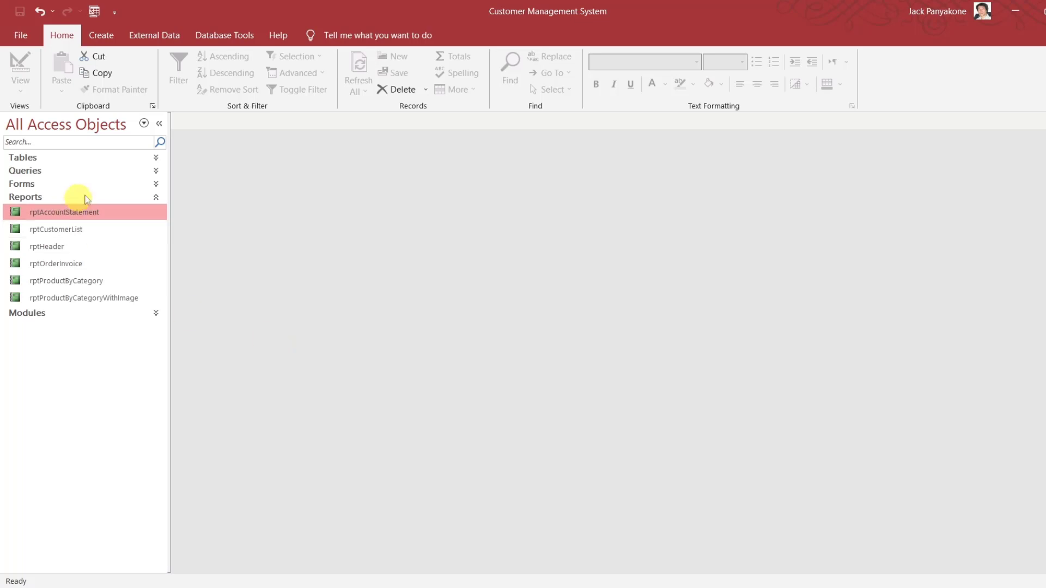
# Expand the Forms group and open the frmMainNavigation form.
pyautogui.click(156, 186)
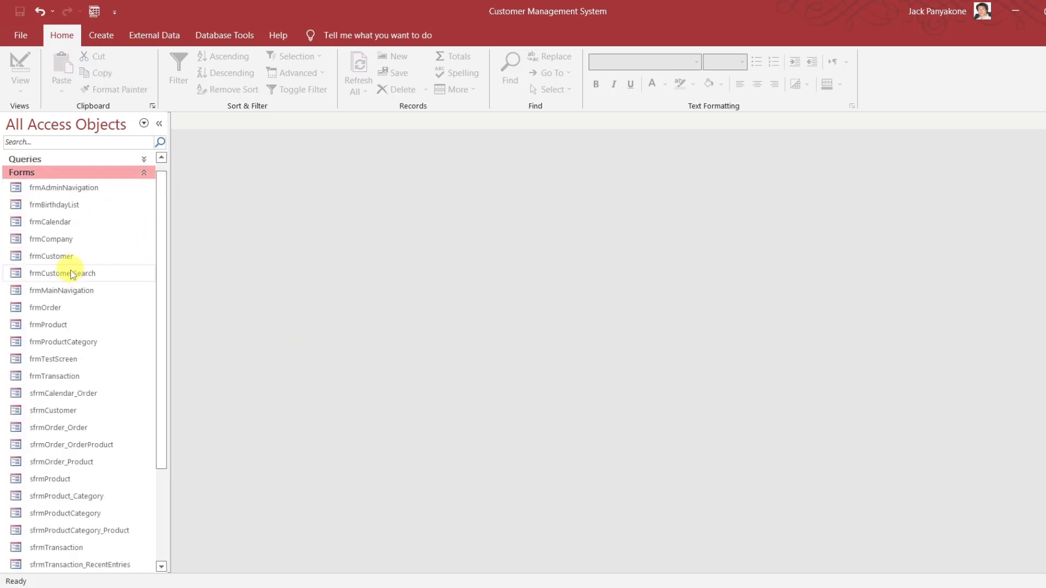
pyautogui.click(69, 290)
pyautogui.doubleClick(69, 291)
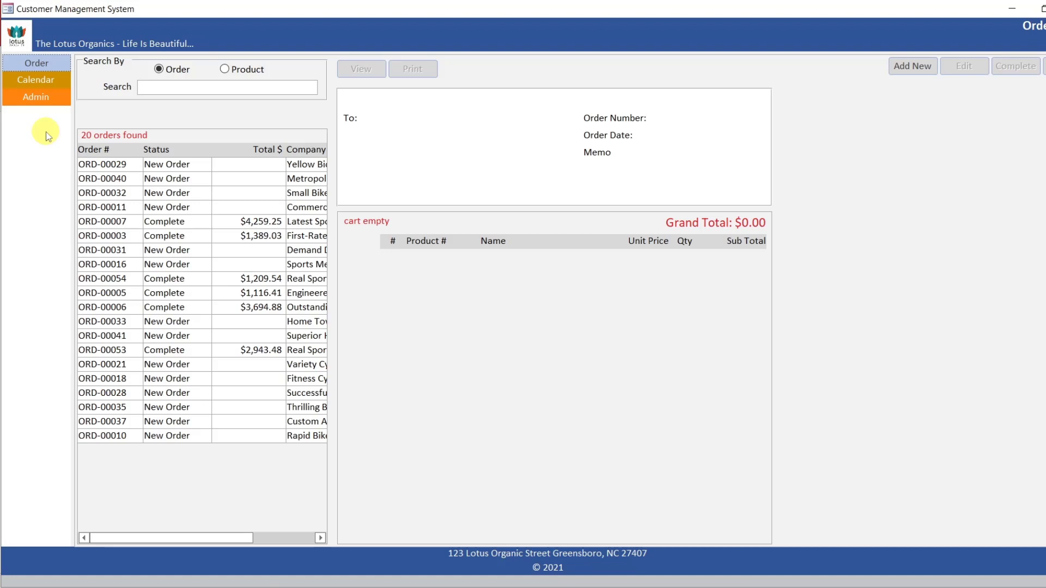
# Open the order calendar, try the Incomplete filter, and view Complete orders back through November and October 2021.
pyautogui.click(40, 75)
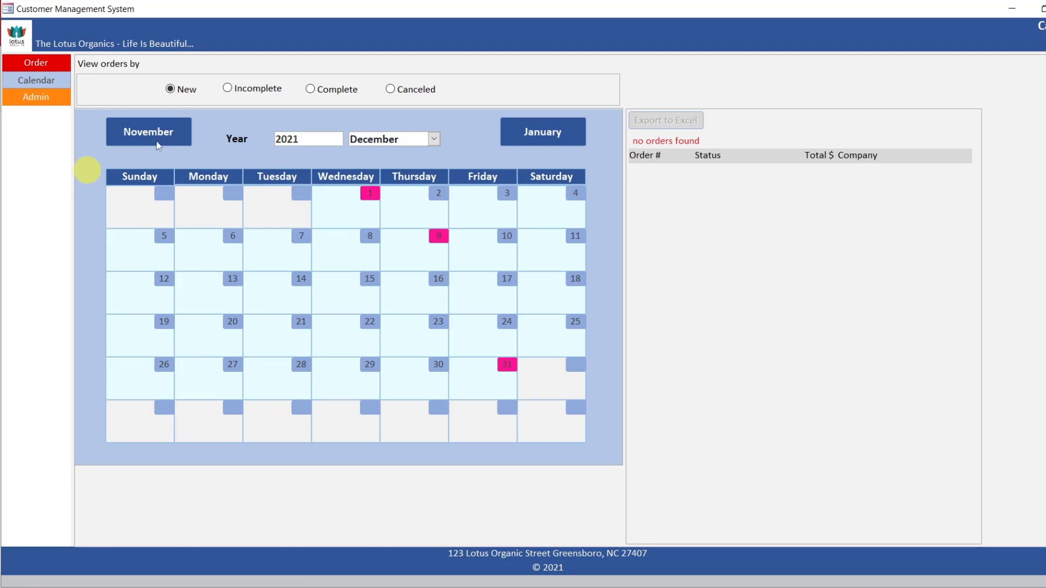
pyautogui.click(267, 90)
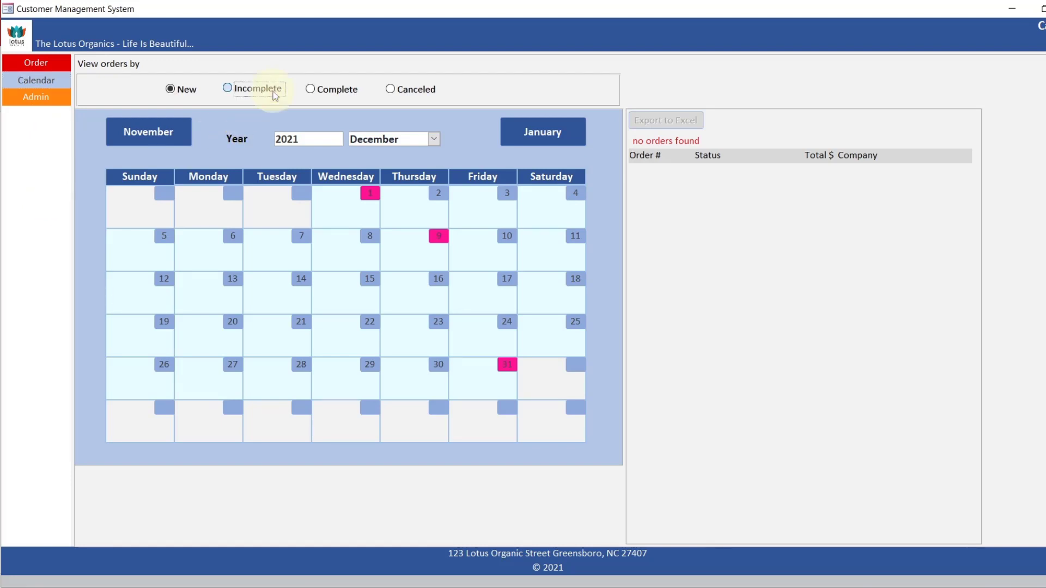
pyautogui.click(327, 88)
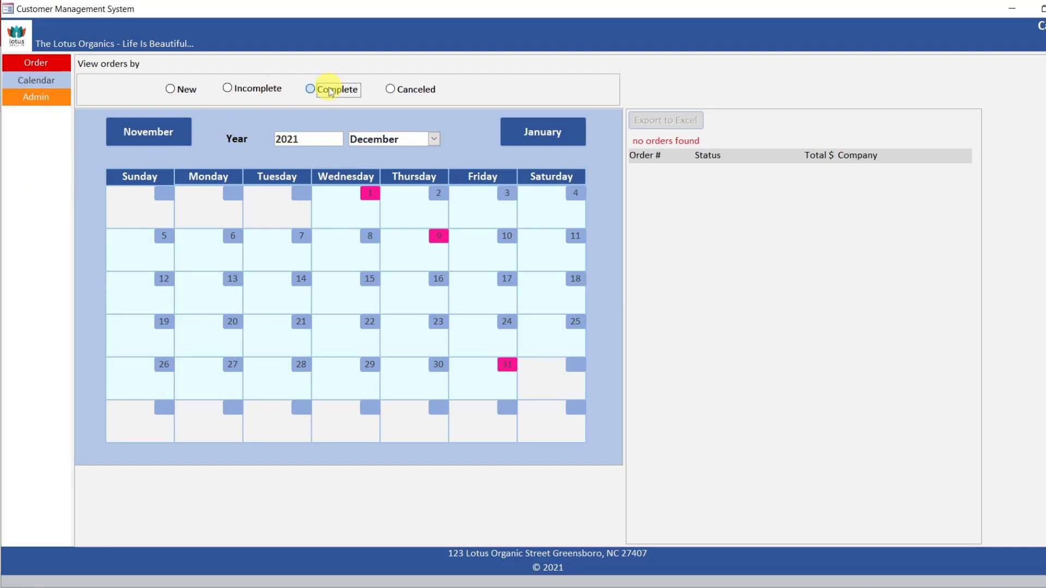
pyautogui.click(163, 143)
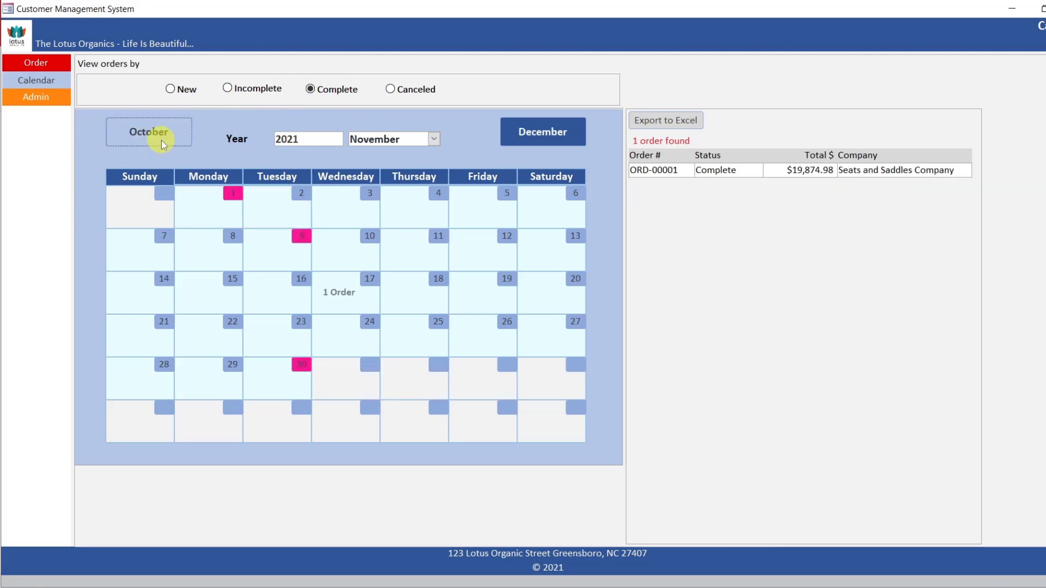
pyautogui.click(163, 143)
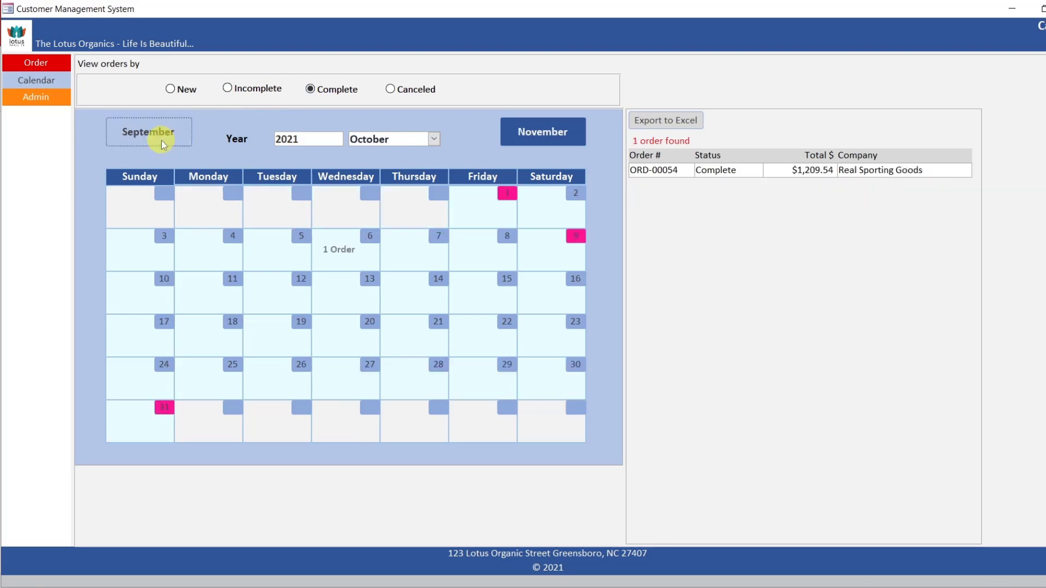
# Open transaction management in the Admin area and view several transactions, including those of Outstanding Cycles, Local Sales and Rental, and Real Sporting Goods.
pyautogui.click(51, 101)
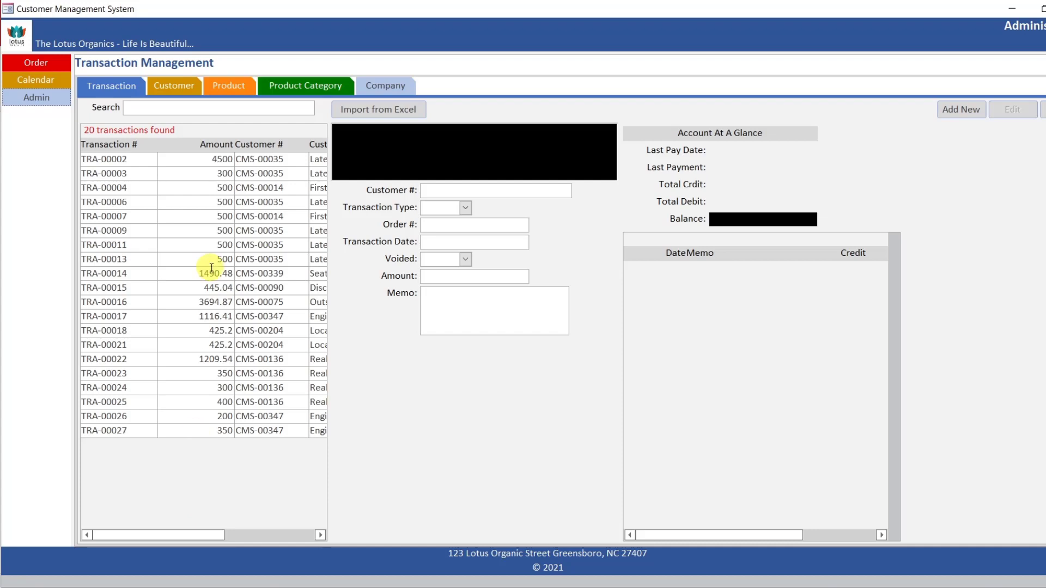
pyautogui.click(208, 205)
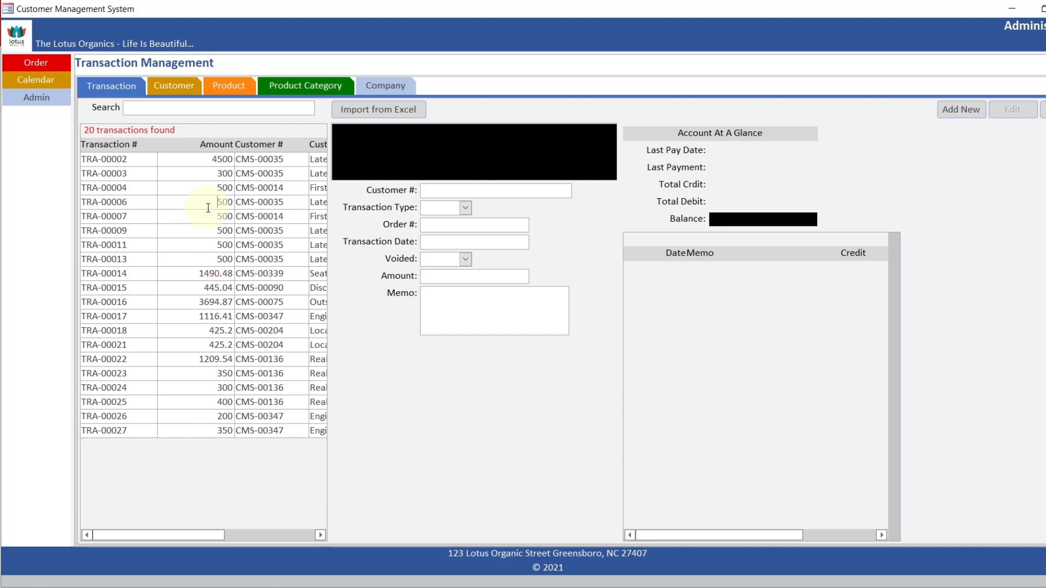
pyautogui.doubleClick(206, 272)
pyautogui.doubleClick(199, 299)
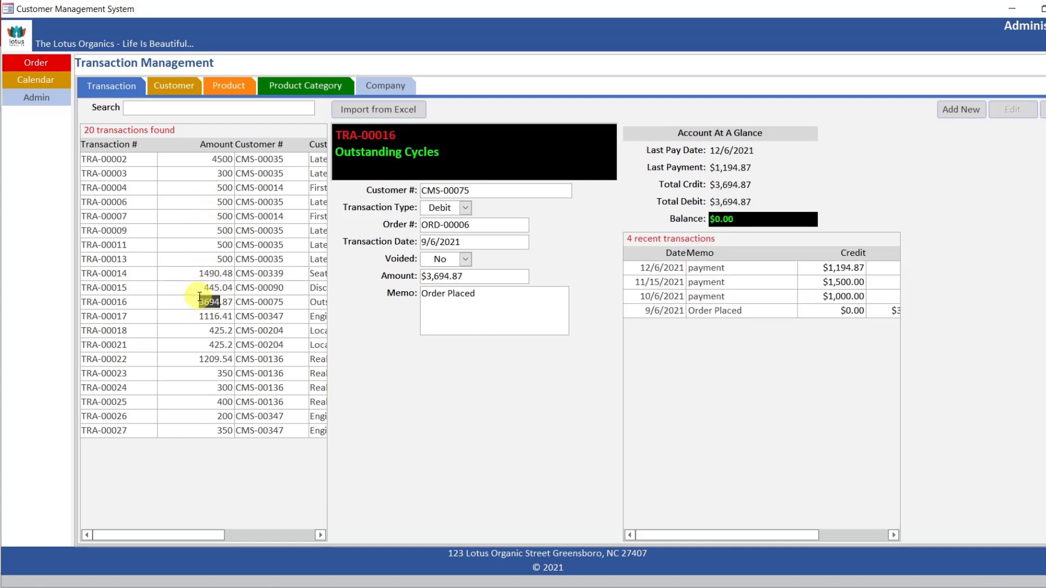
pyautogui.doubleClick(219, 329)
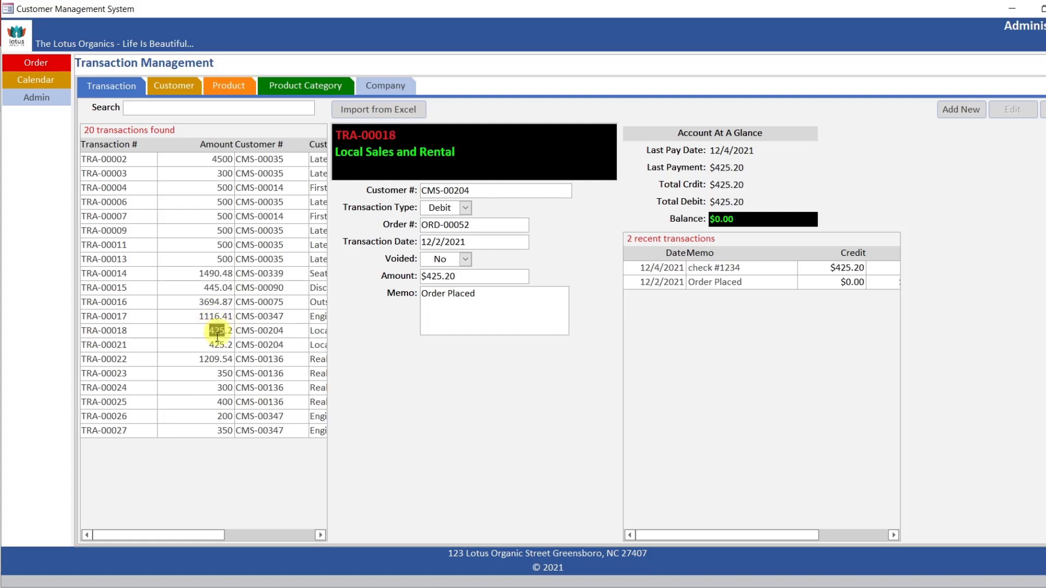
pyautogui.doubleClick(216, 357)
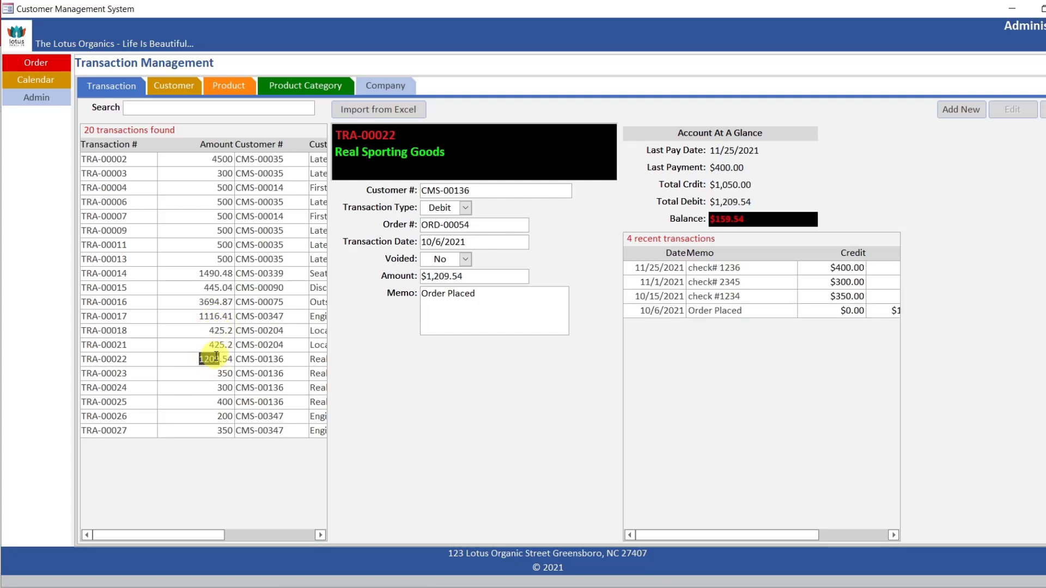
# Open customer management and view the details of Discount Bicycle Specialists.
pyautogui.click(189, 96)
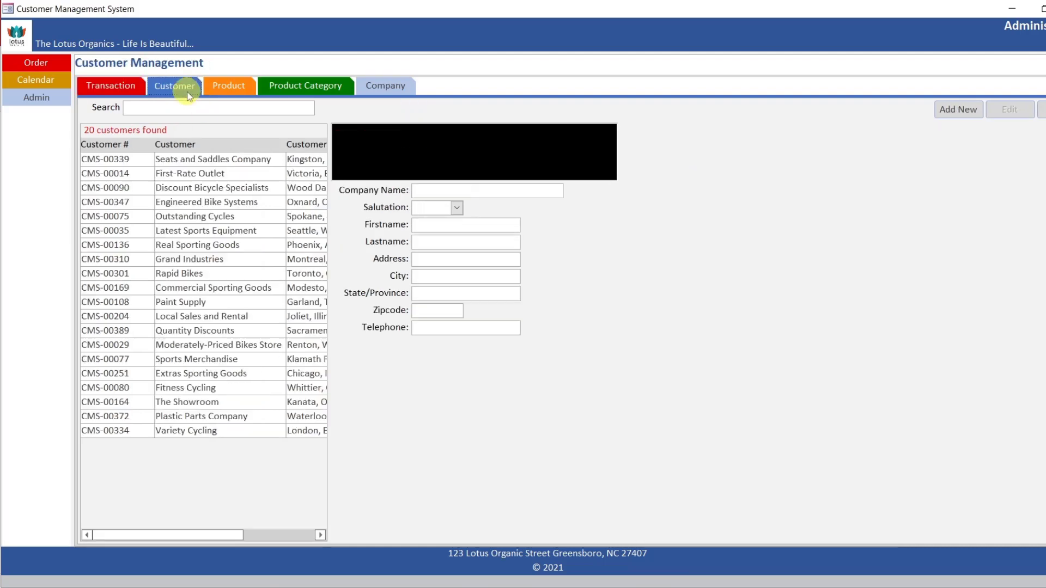
pyautogui.doubleClick(177, 188)
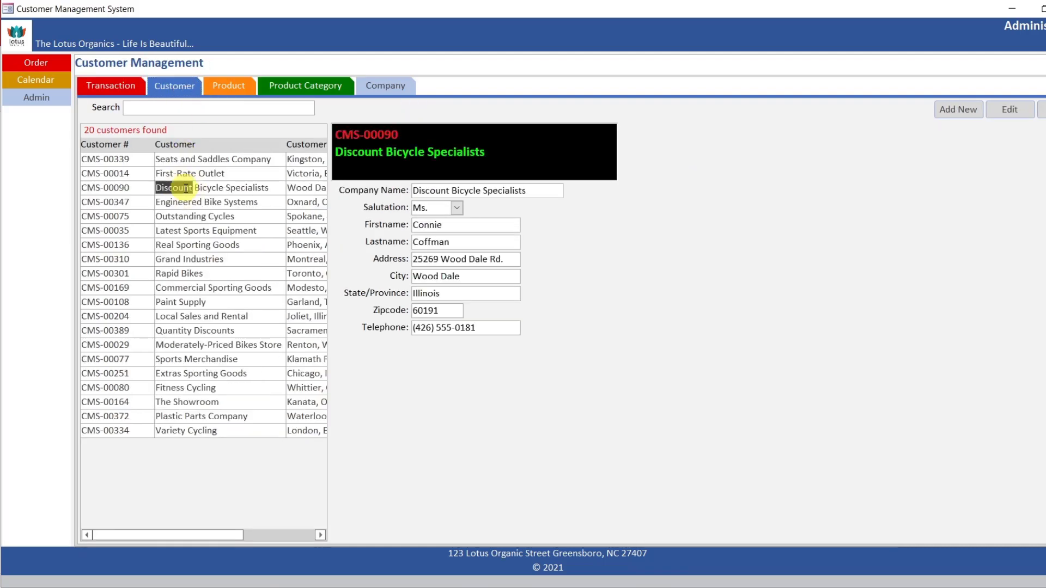
# Look through the product, product category and company management pages of the Admin area.
pyautogui.click(228, 96)
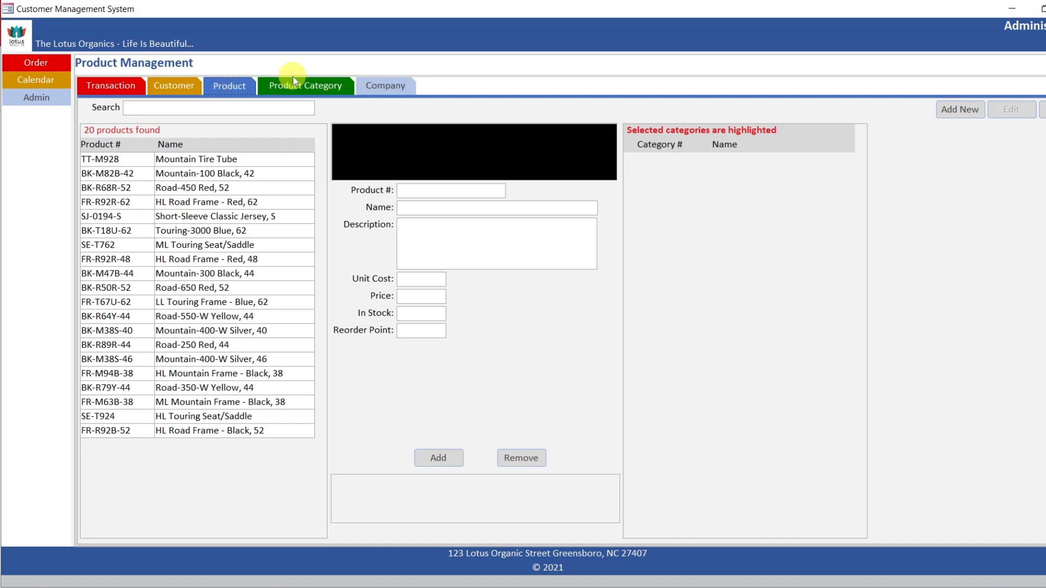
pyautogui.click(293, 88)
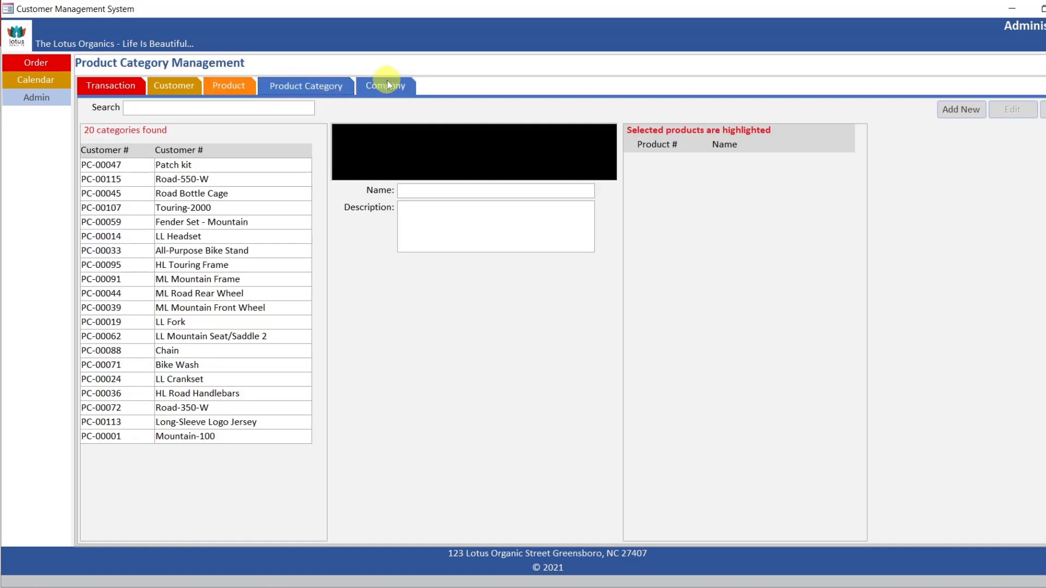
pyautogui.click(388, 86)
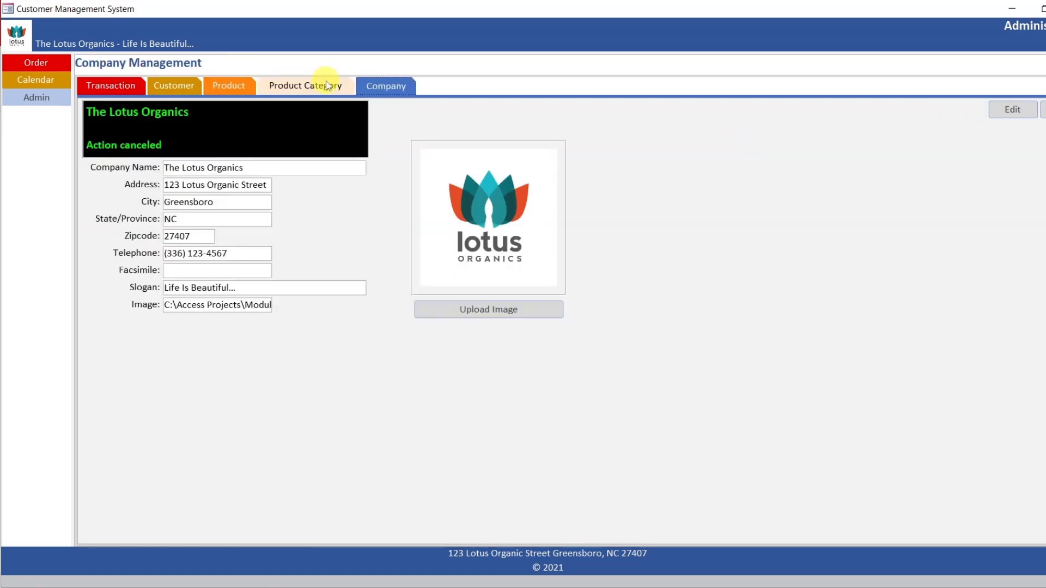
pyautogui.click(326, 82)
# Return to transaction management, view the $400 Real Sporting Goods transaction, and reopen the Admin area.
pyautogui.click(107, 85)
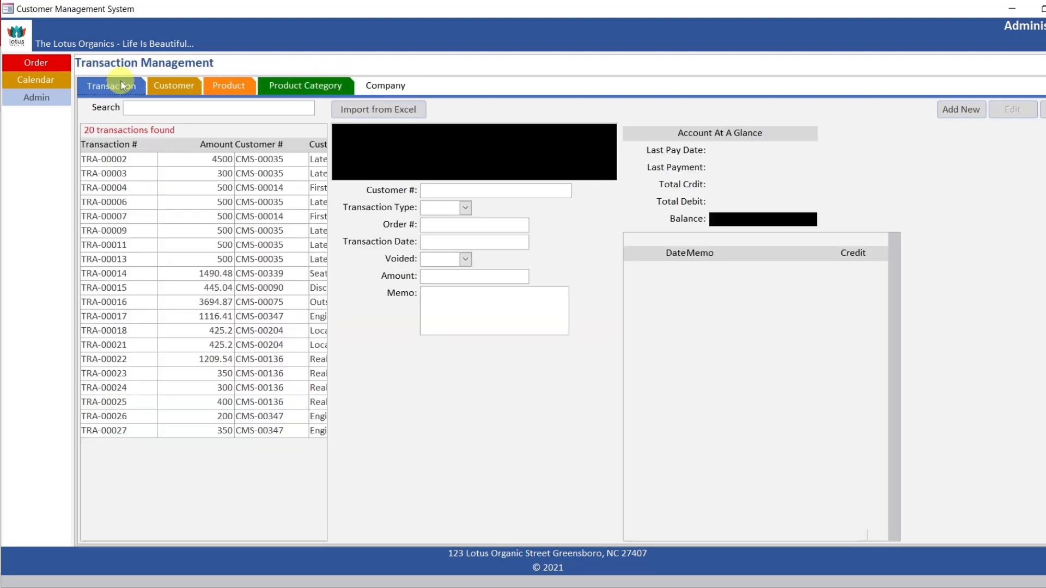
pyautogui.click(191, 405)
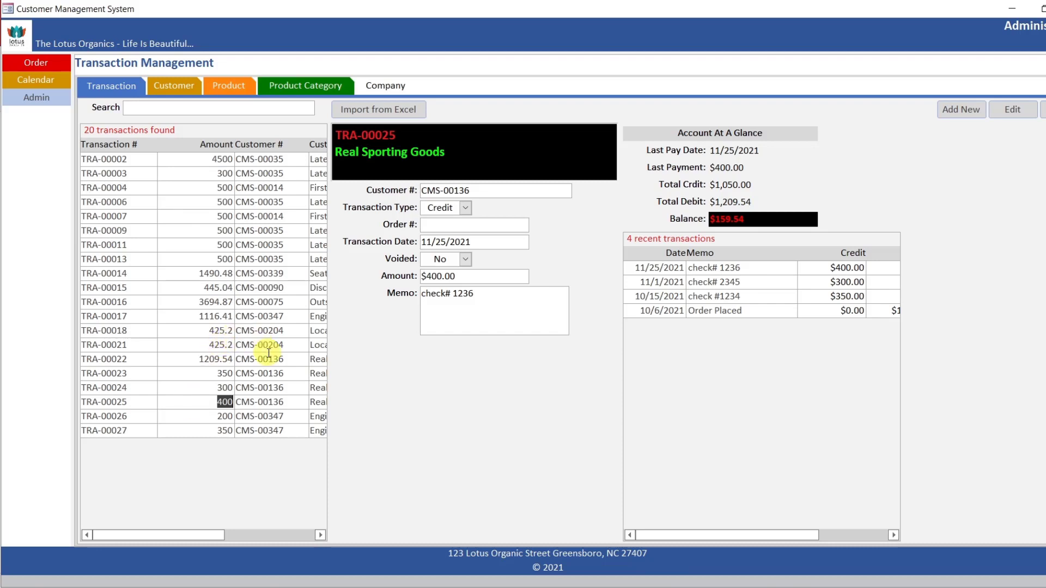
pyautogui.click(41, 99)
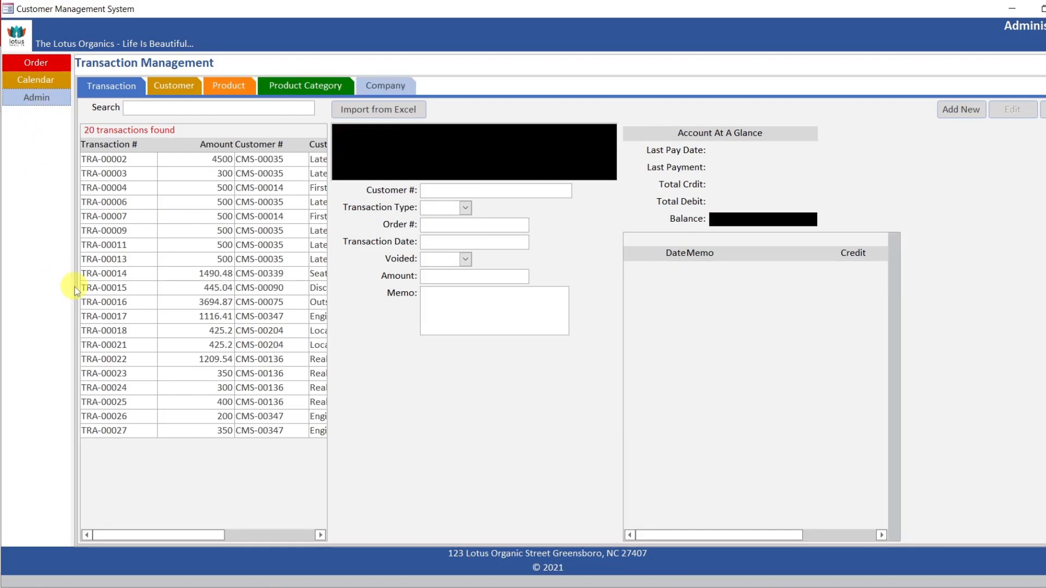